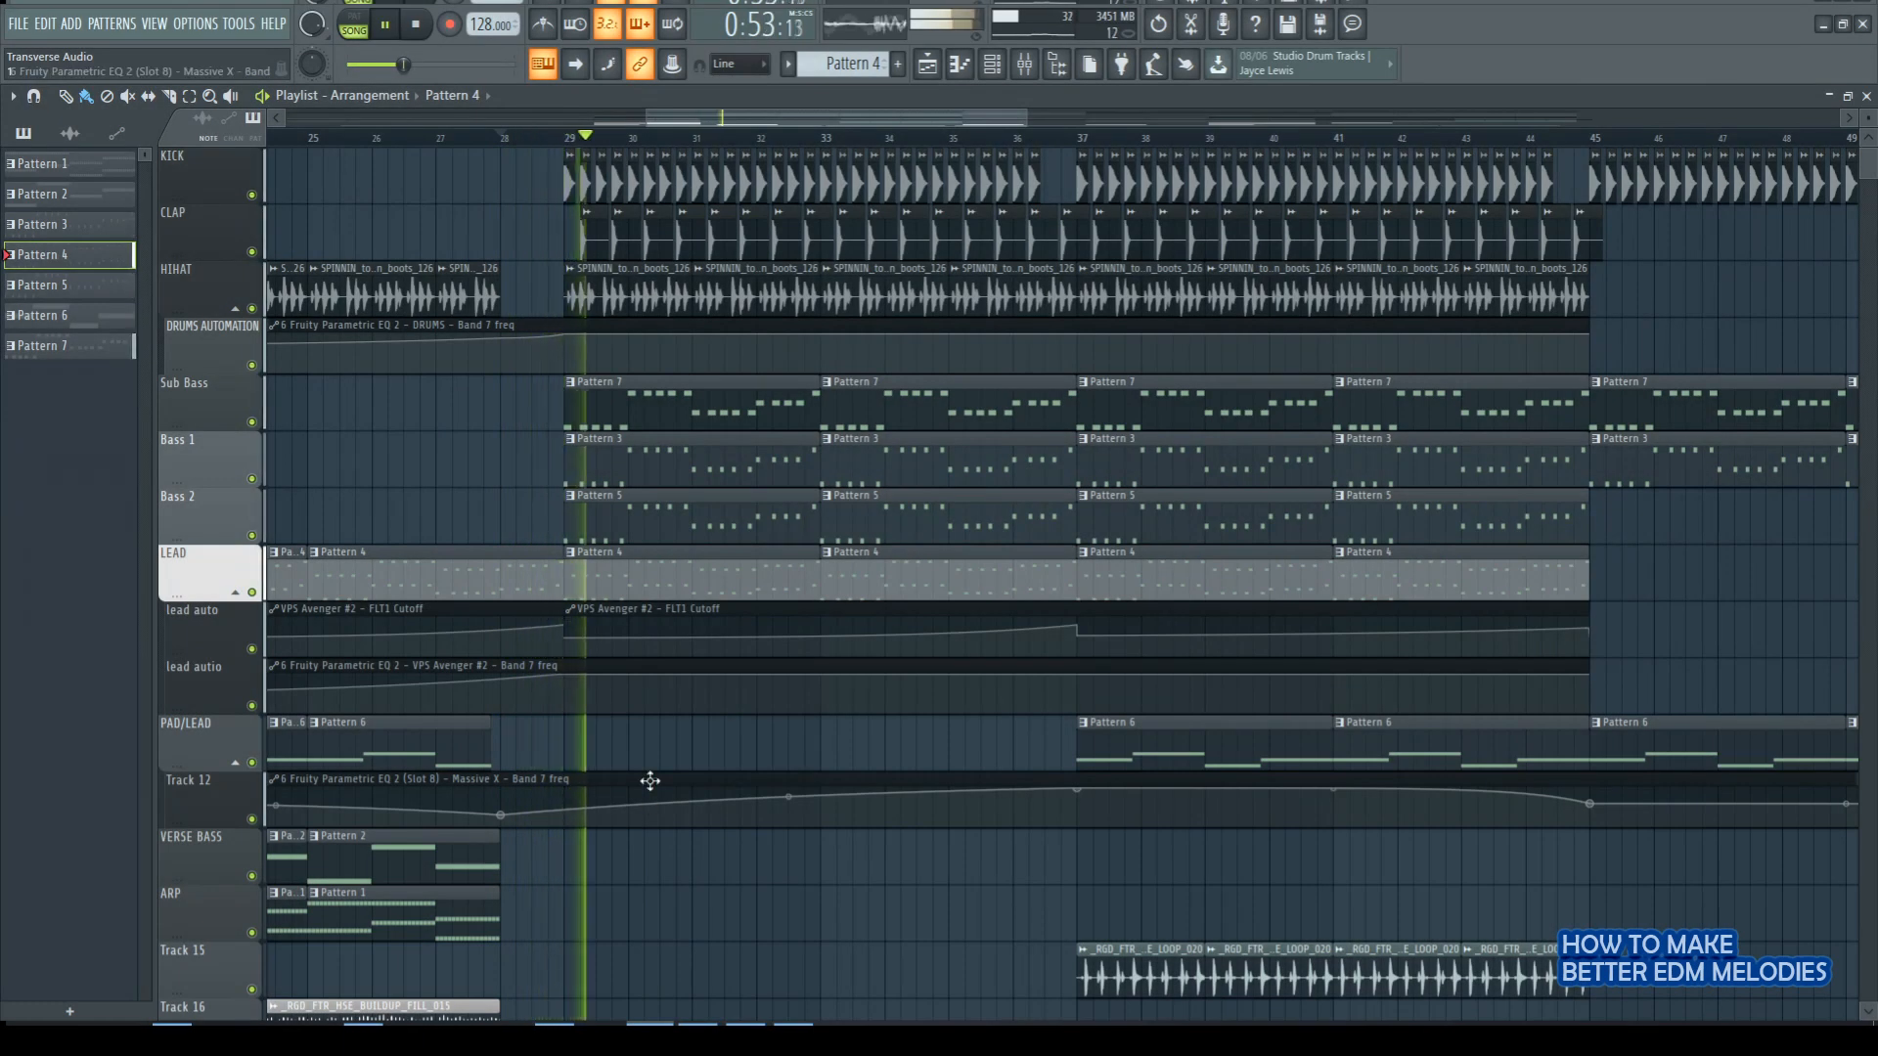
# Examine the track layout in the playlist arrangement and the Pattern 4 lead melody in the piano roll.
pyautogui.moveTo(764, 127); pyautogui.dragTo(844, 106)
pyautogui.scroll(-3, 849, 163)
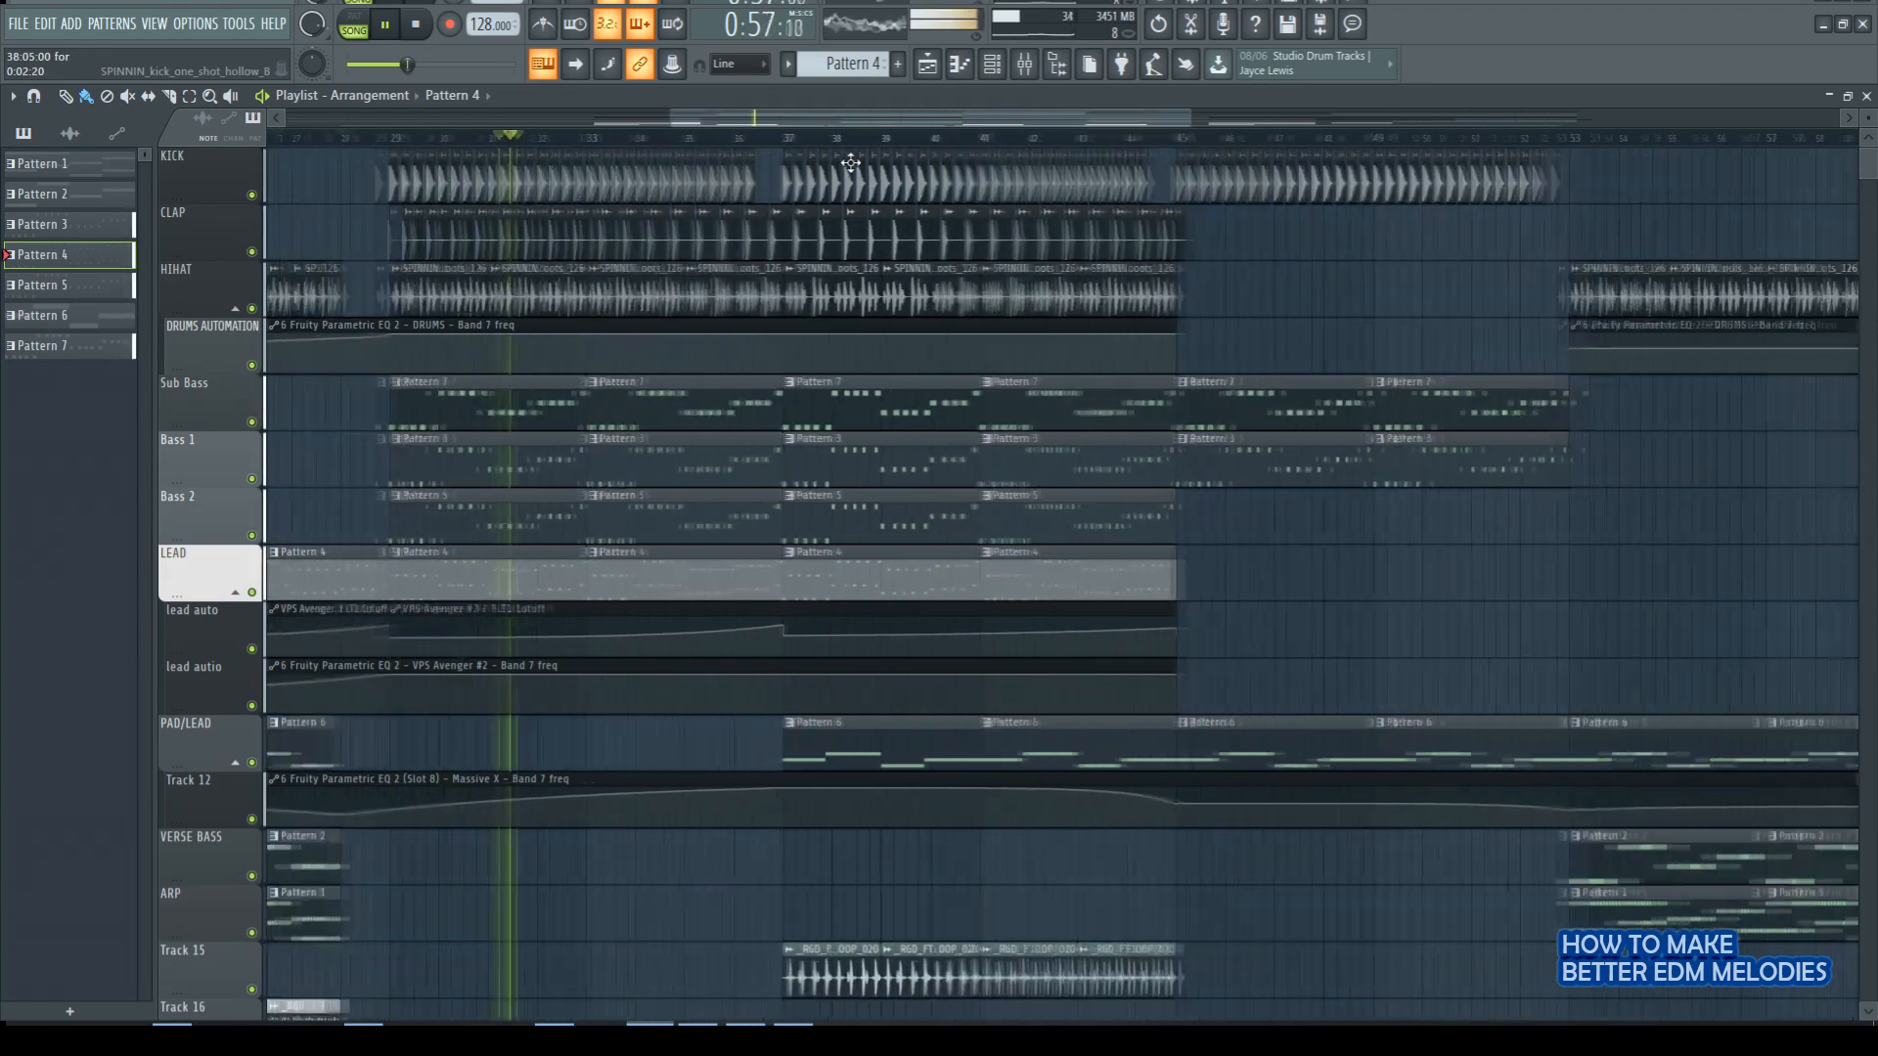
pyautogui.scroll(-1, 887, 203)
pyautogui.scroll(-2, 887, 202)
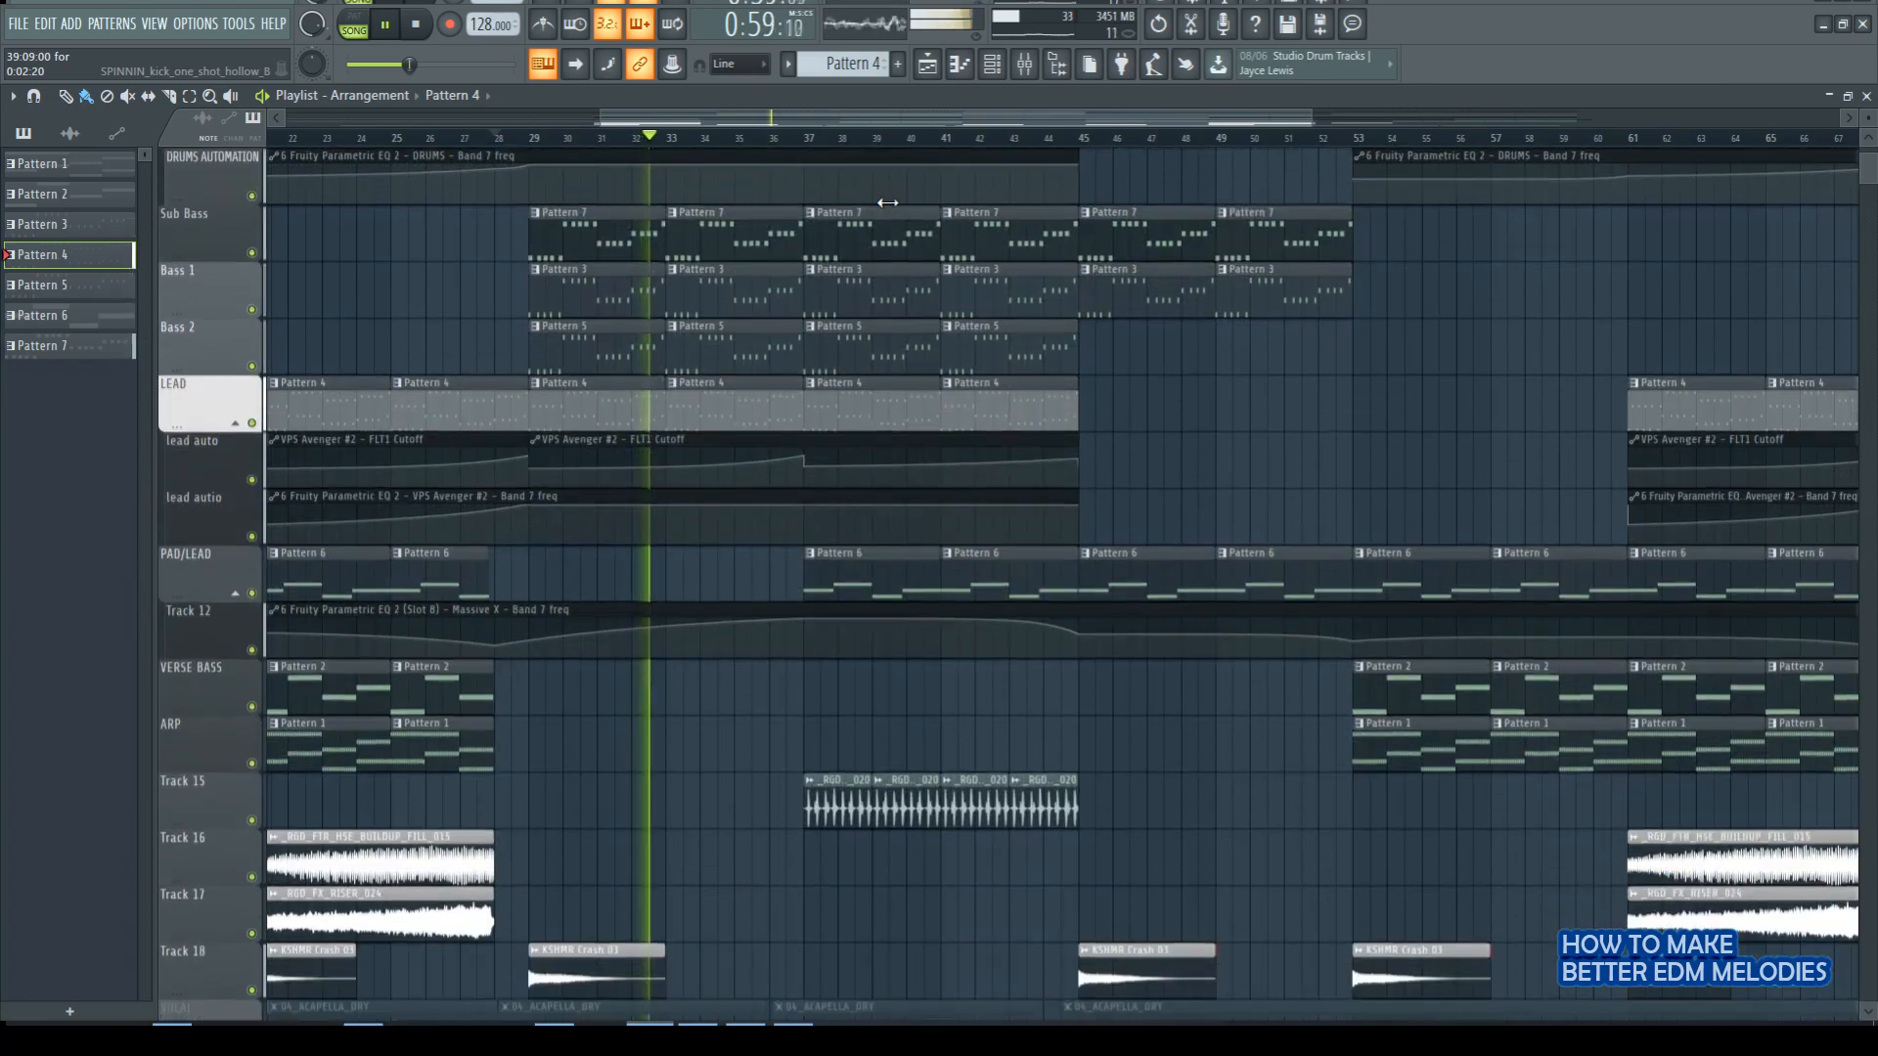
pyautogui.scroll(3, 887, 206)
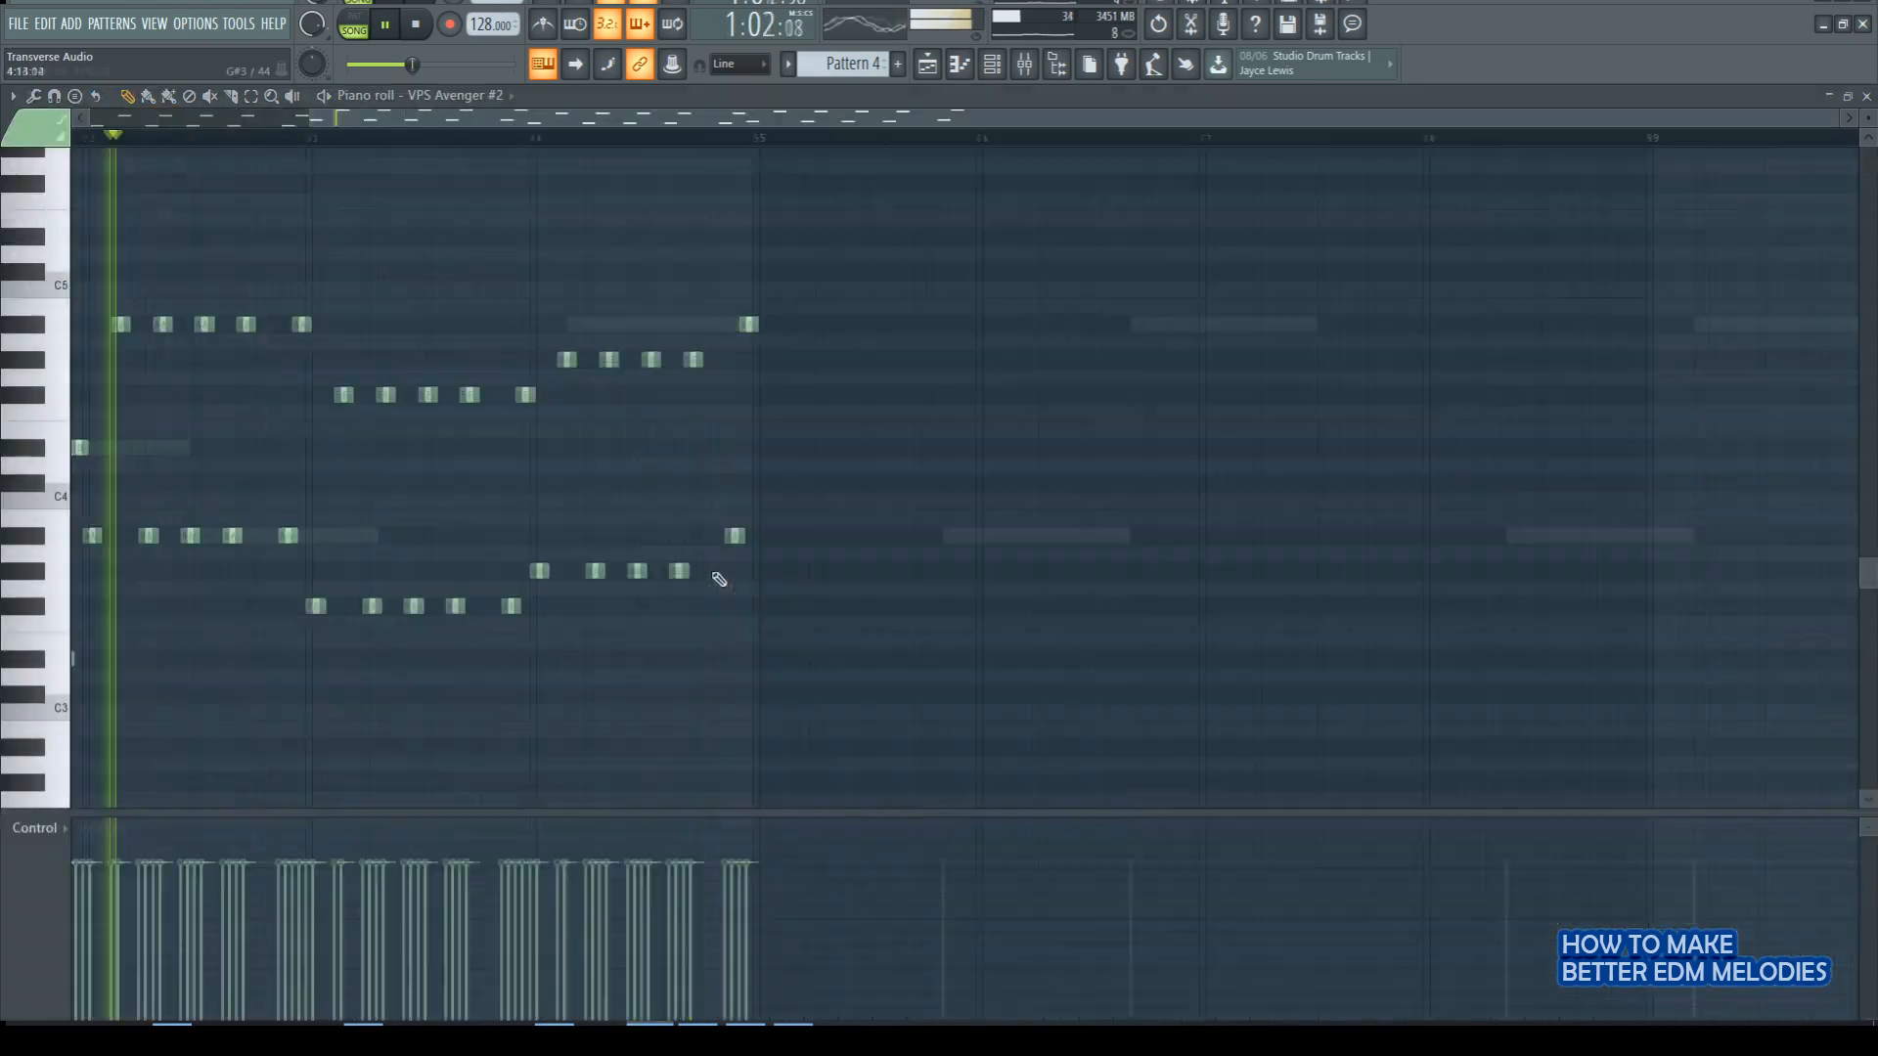
pyautogui.doubleClick(719, 579)
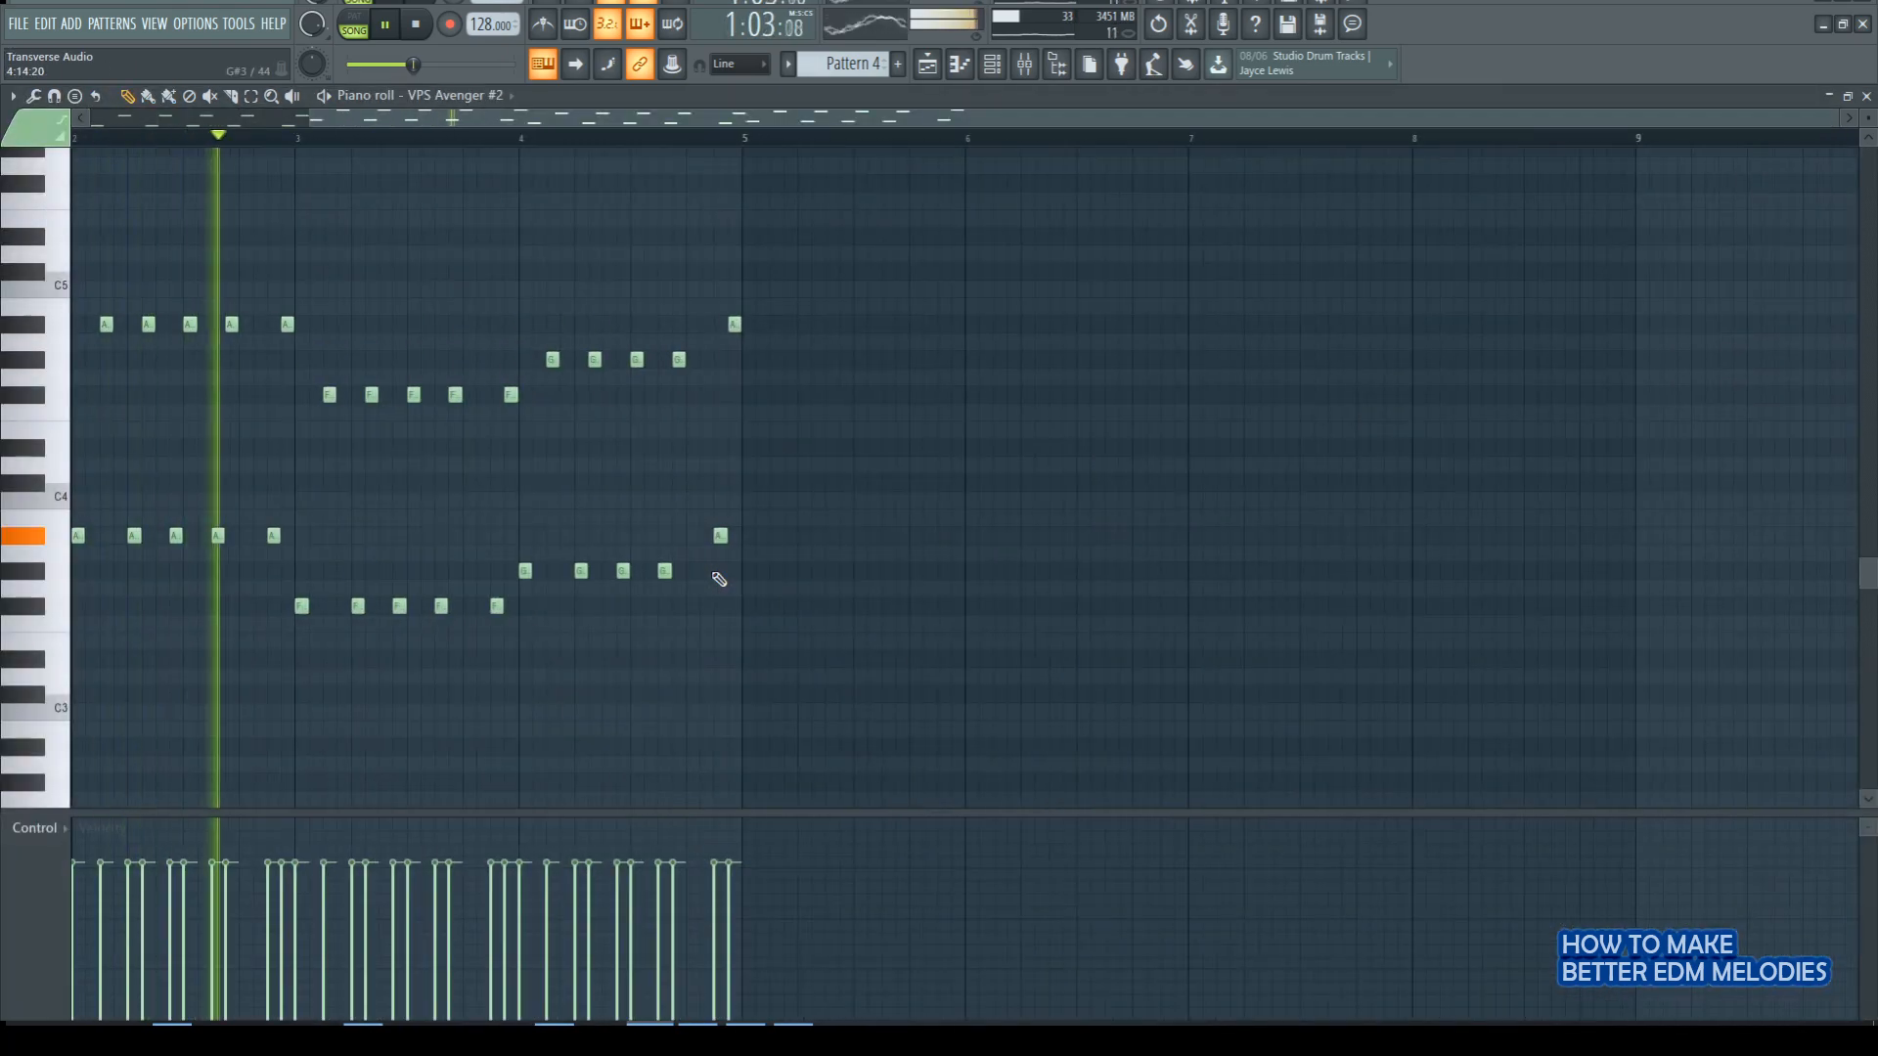
pyautogui.hscroll(-2, 550, 379)
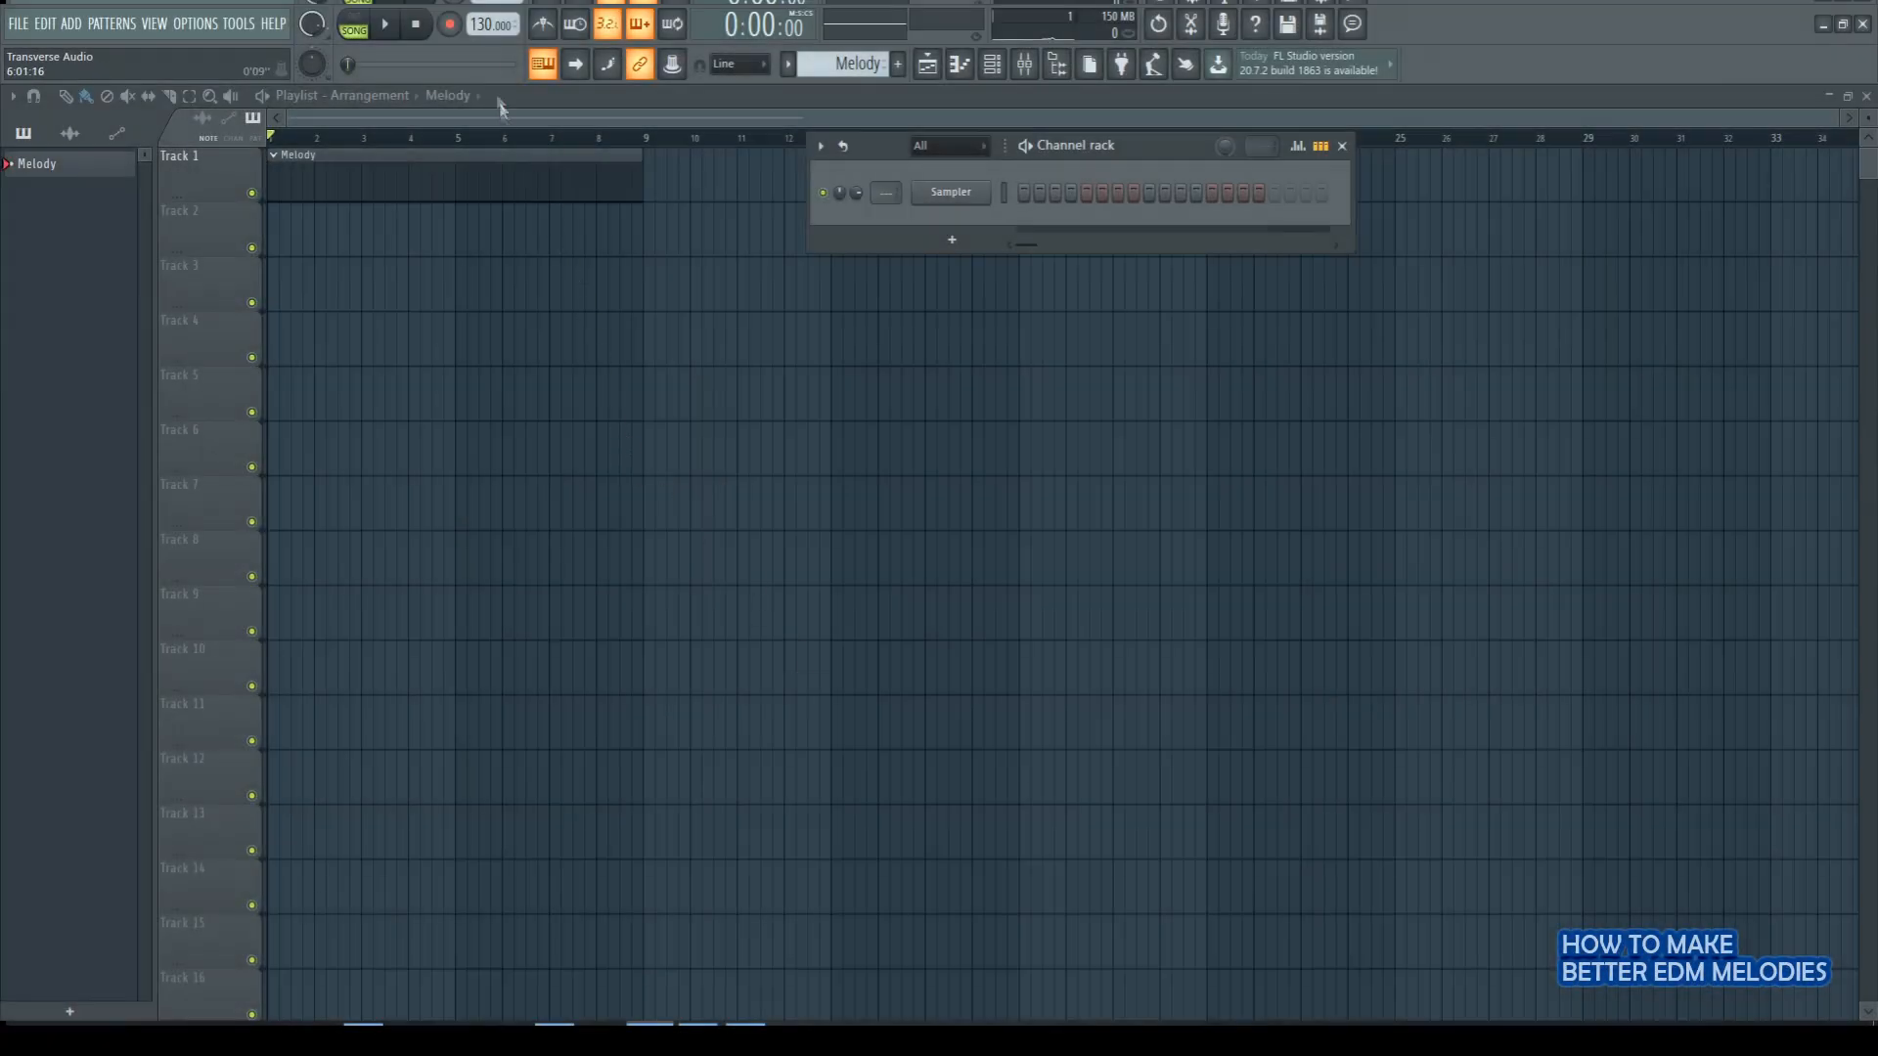
# Set the project tempo to 128 BPM and open the first instrument channel.
pyautogui.moveTo(492, 24); pyautogui.dragTo(492, 34)
pyautogui.click(964, 195)
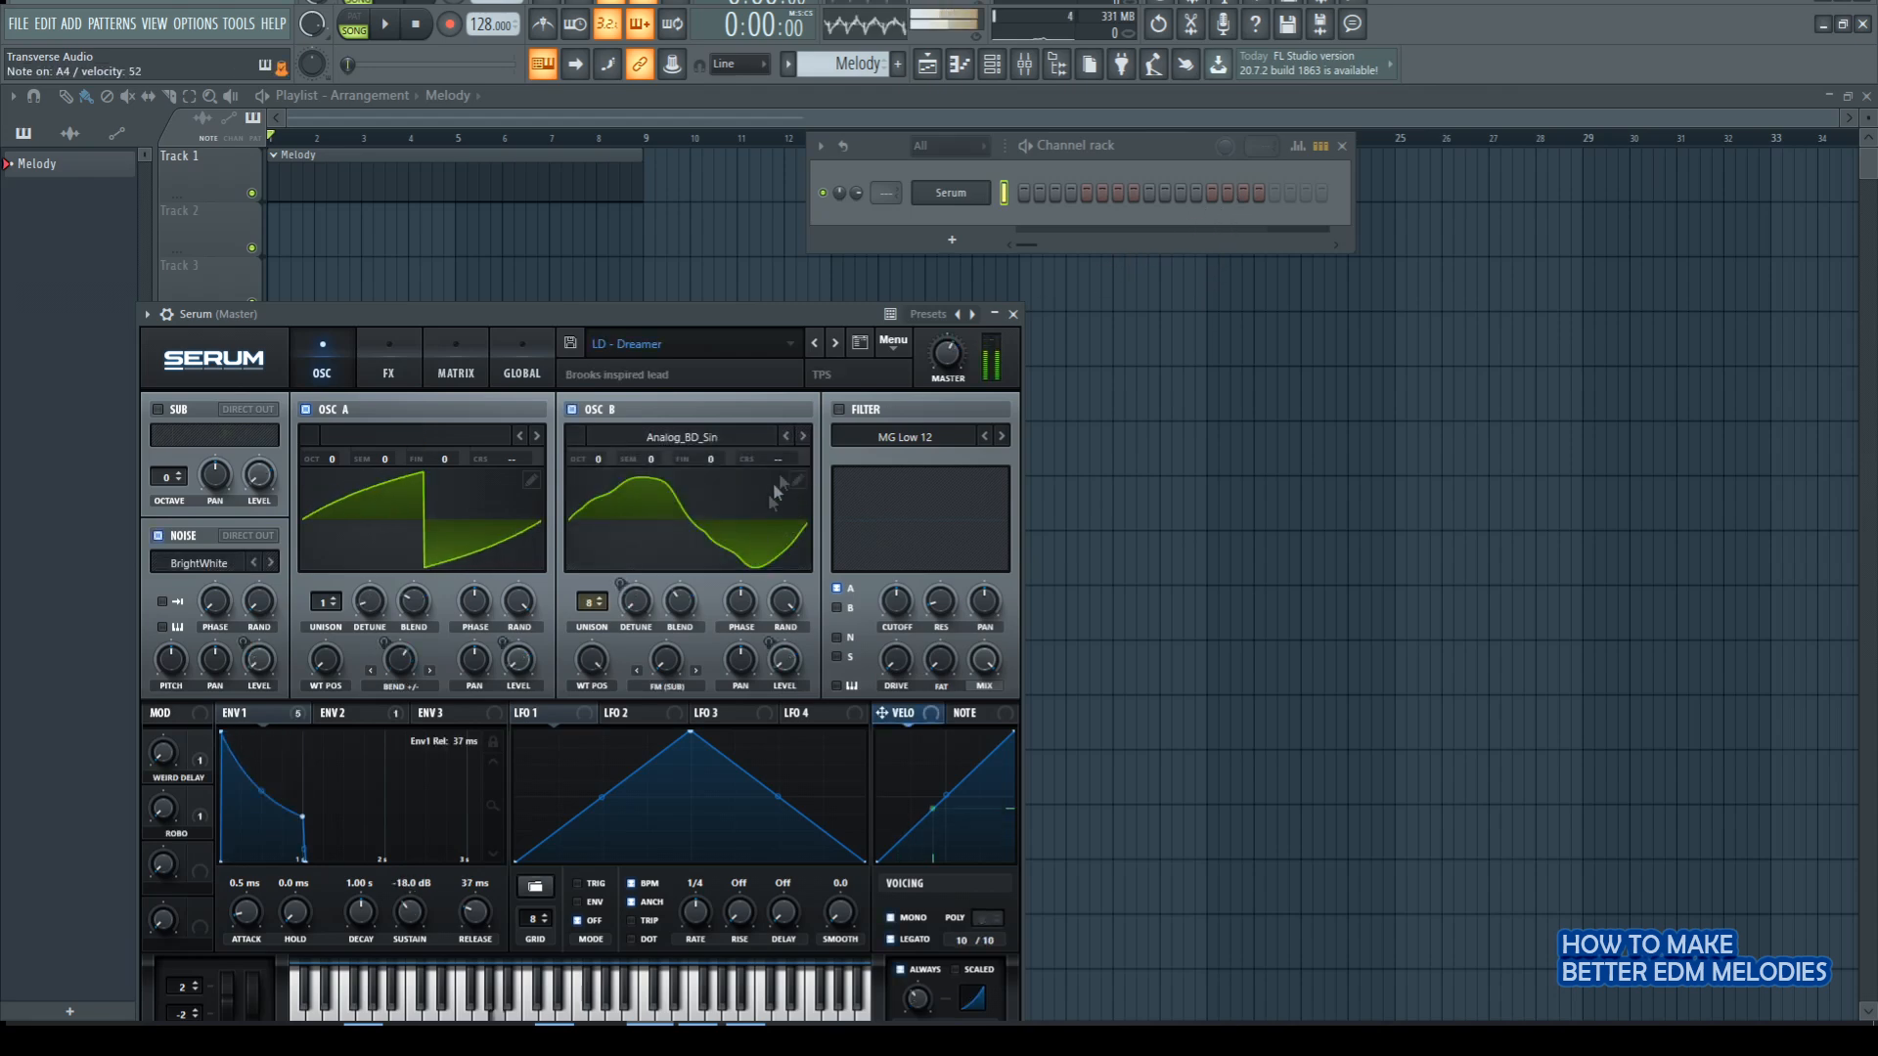
# Audition the LD - Drop It and LD - Fly presets in Serum, returning to LD - Dreamer.
pyautogui.click(836, 343)
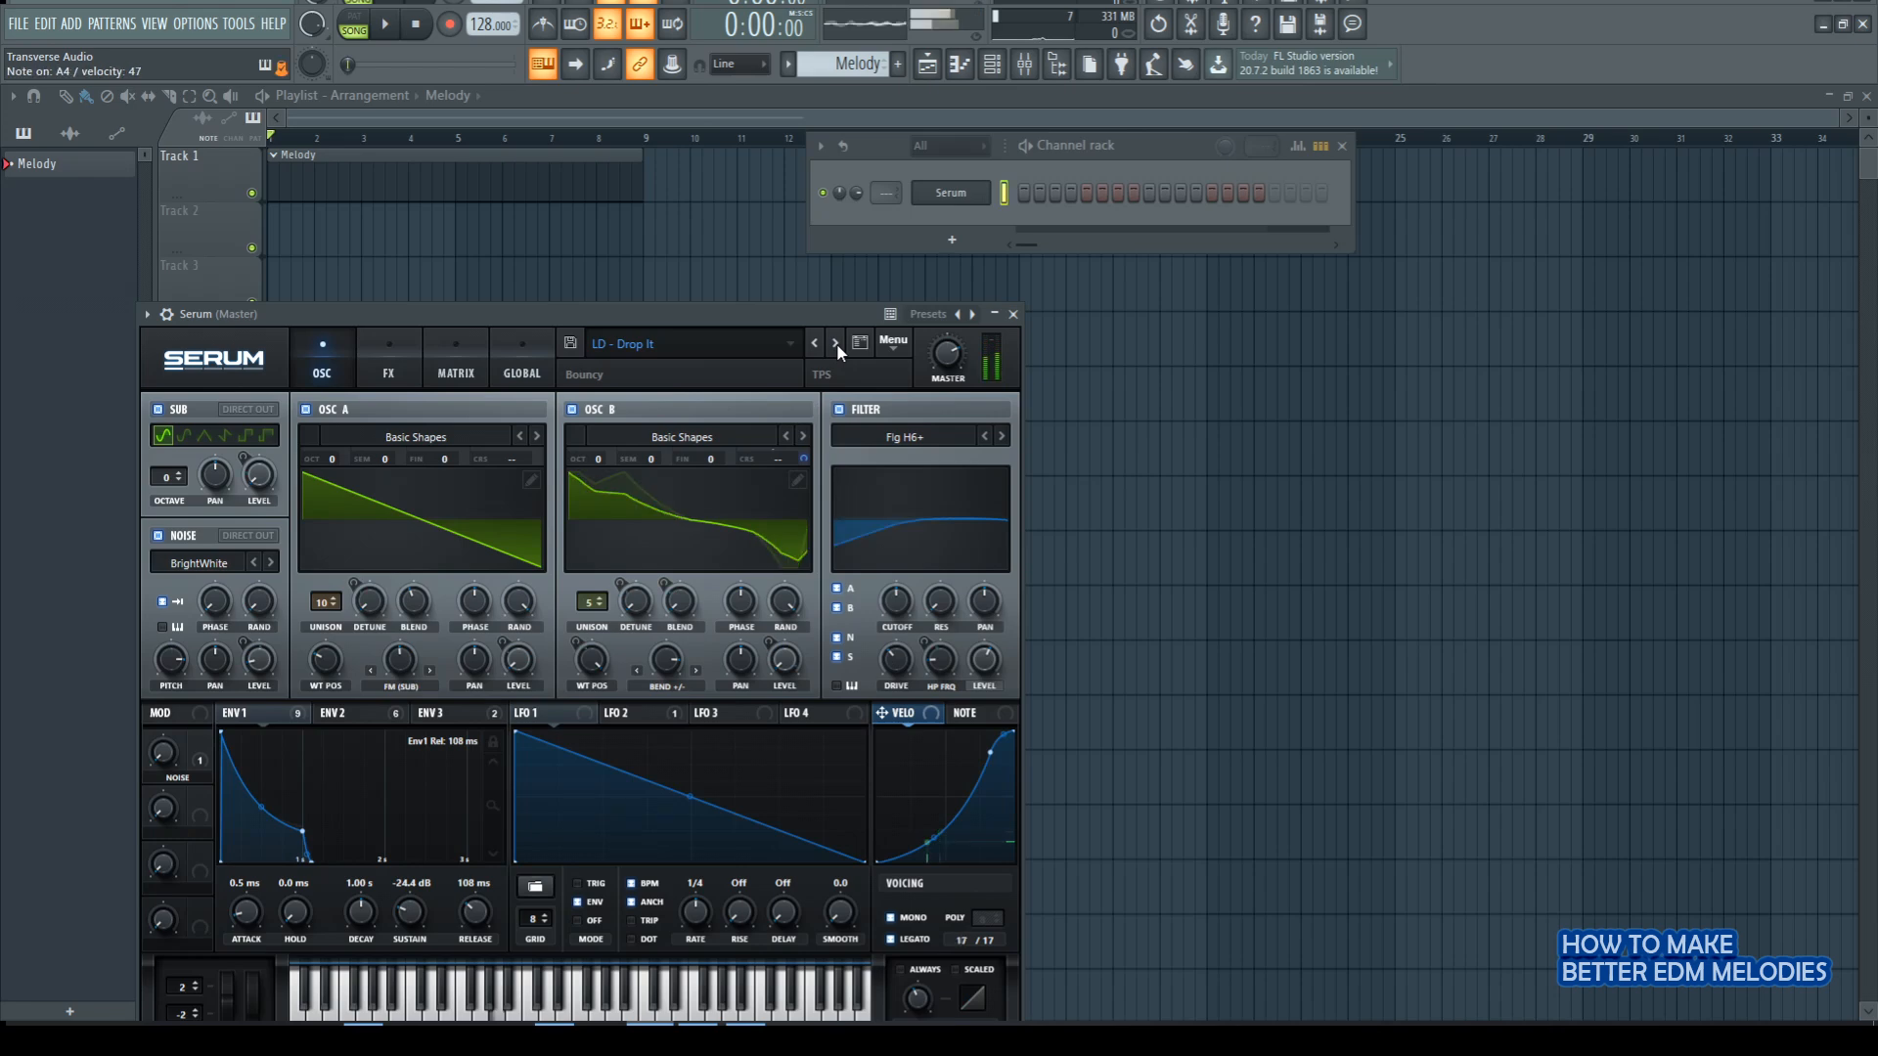
pyautogui.click(837, 344)
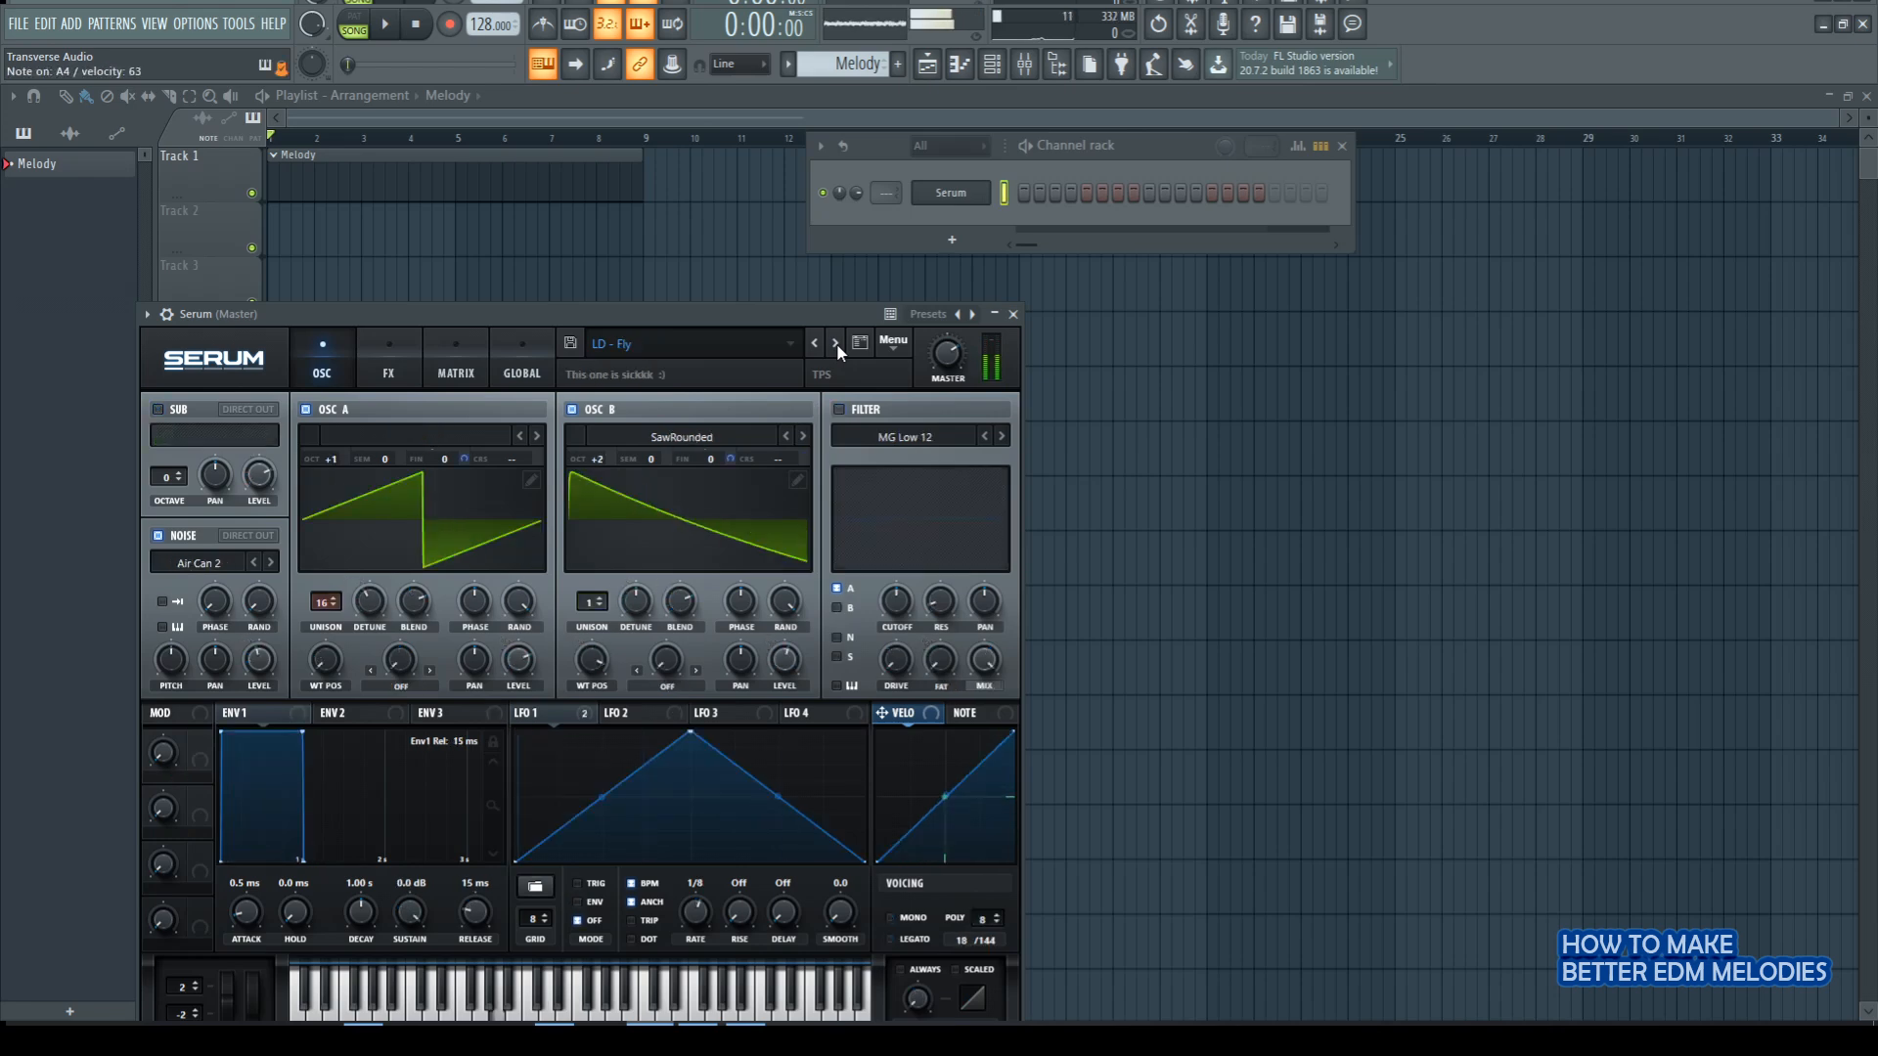
pyautogui.click(815, 343)
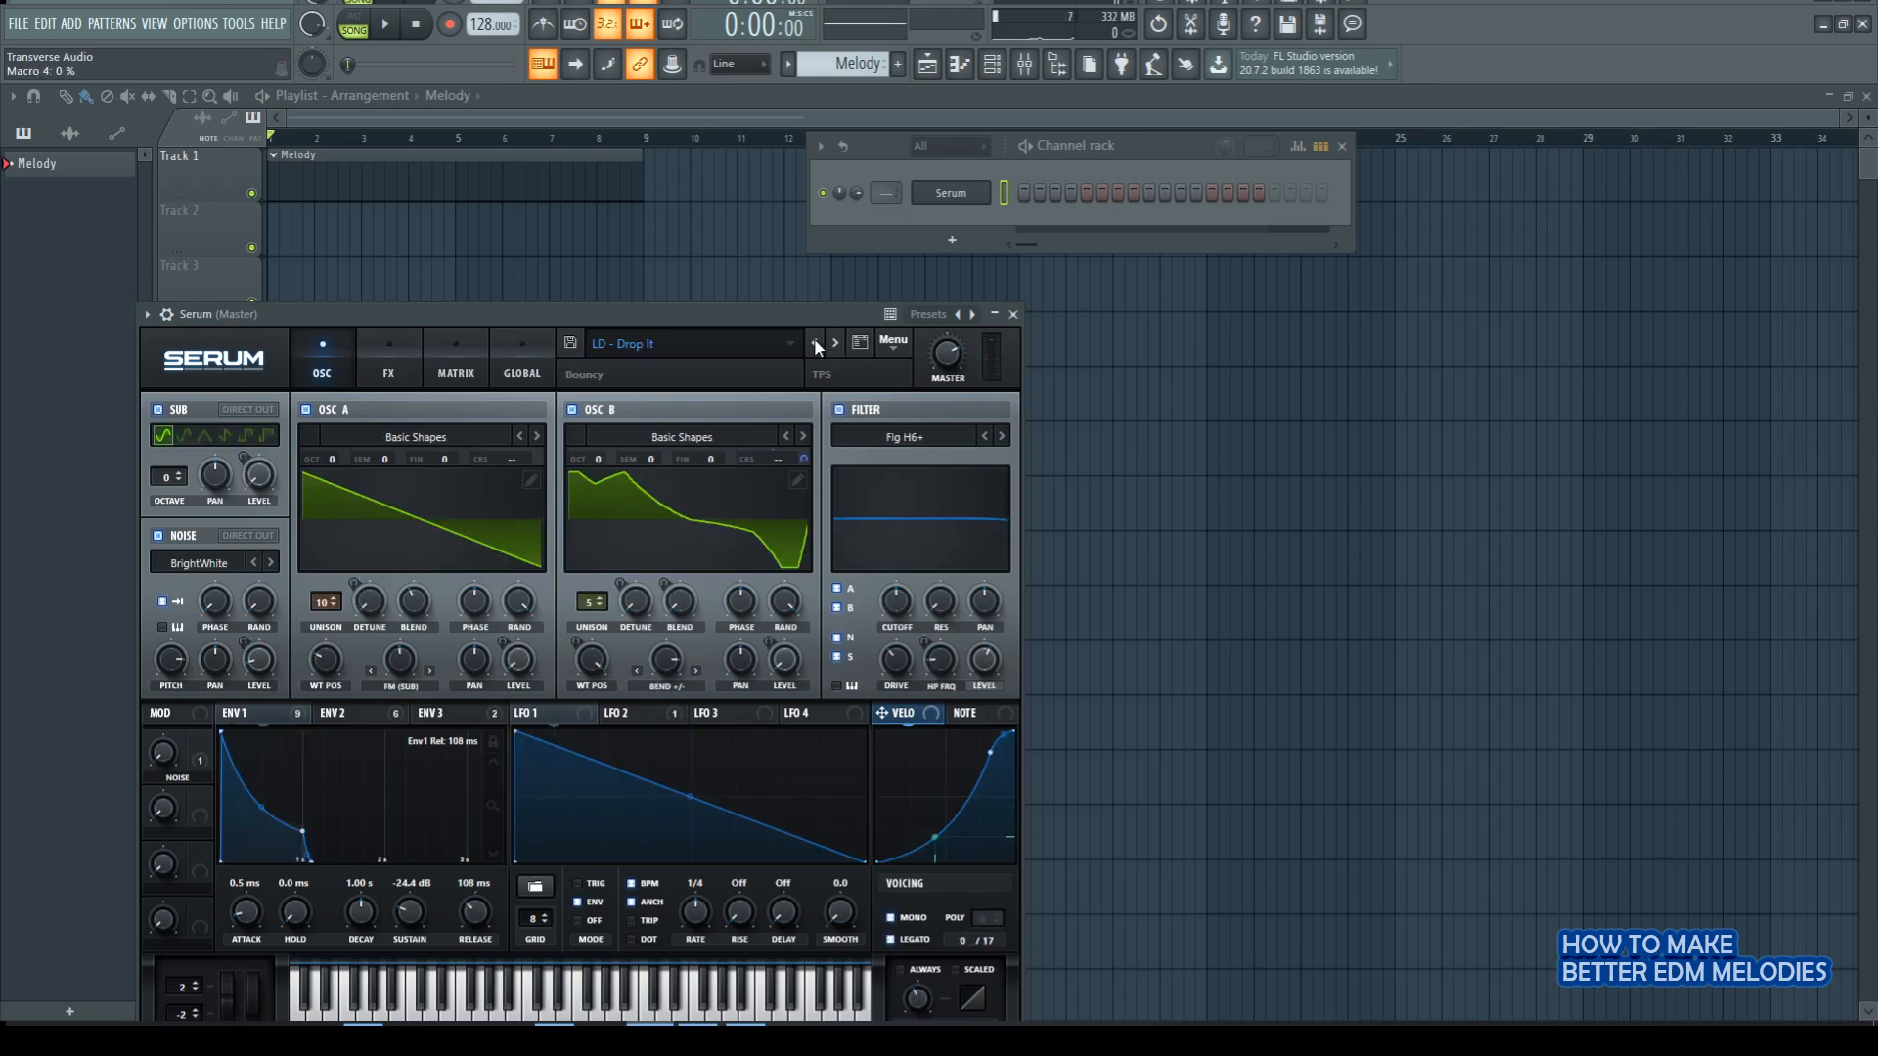
pyautogui.click(815, 343)
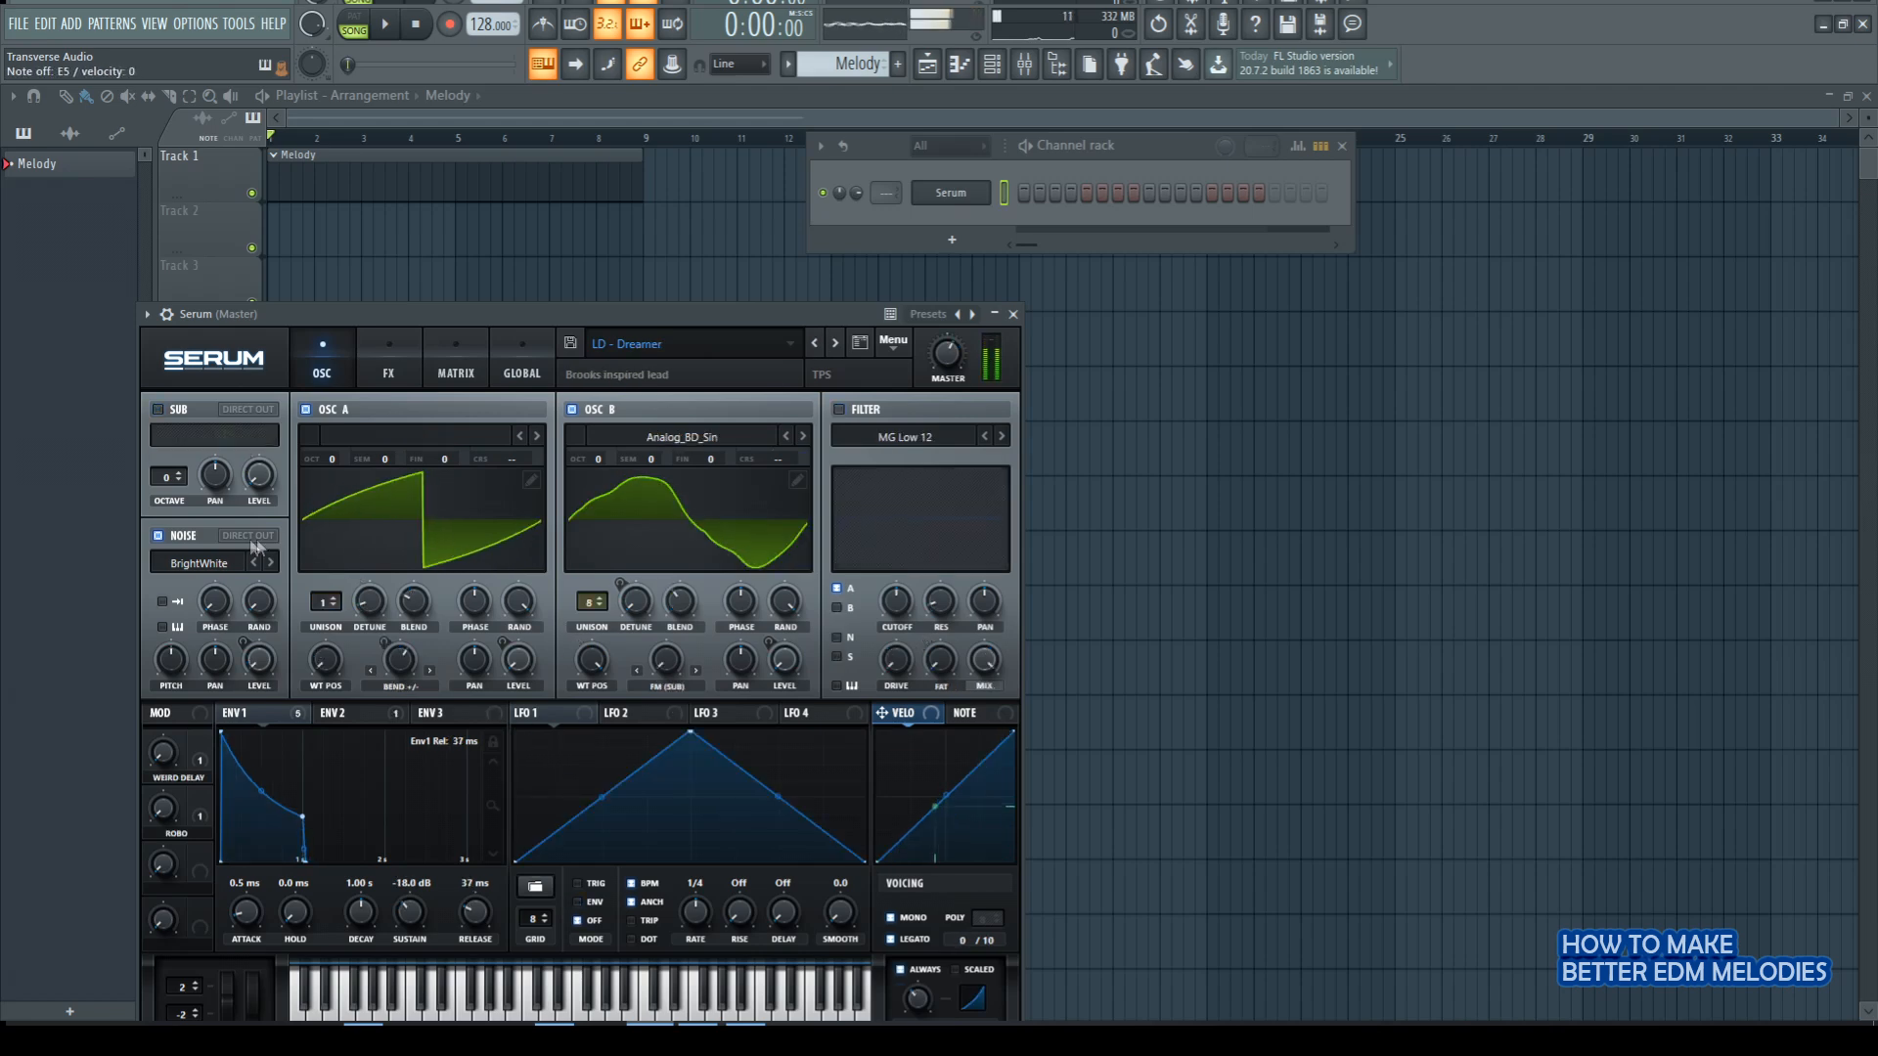
# Change Serum's noise source to J106 HP and close the synth window.
pyautogui.click(272, 561)
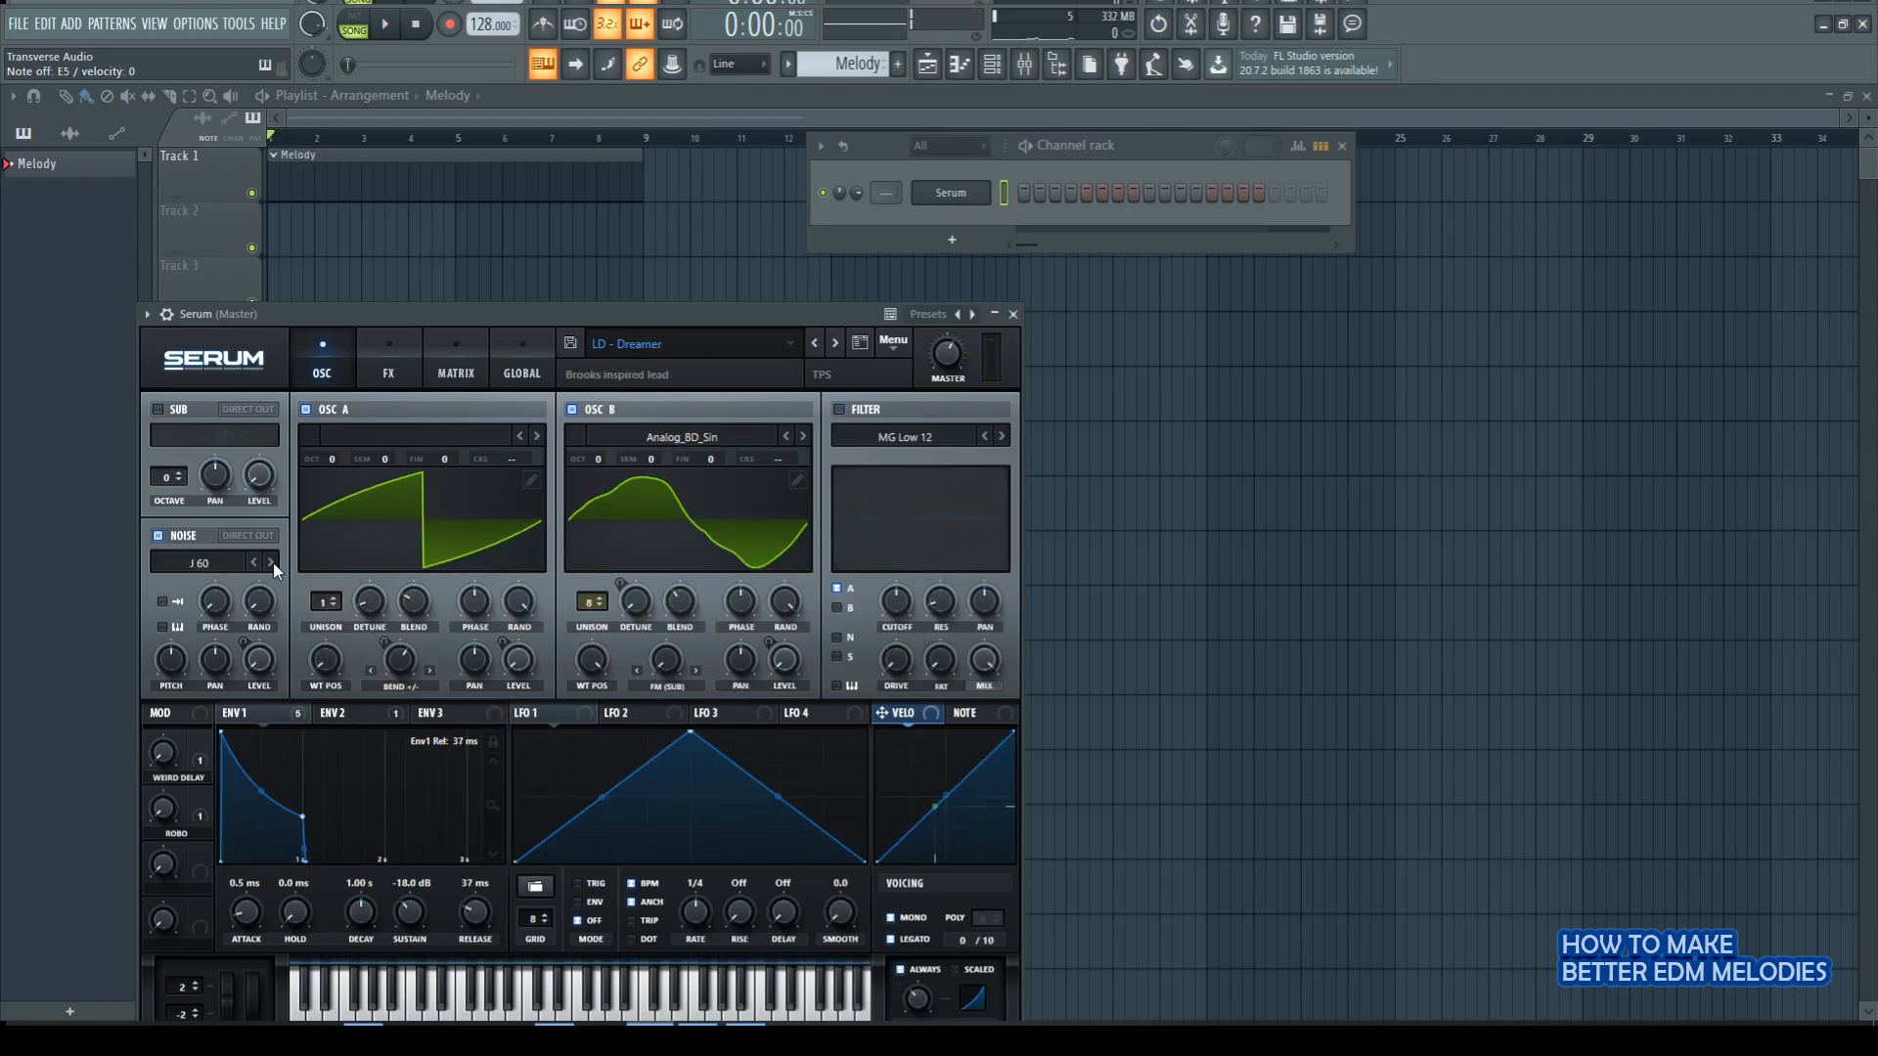
pyautogui.click(271, 562)
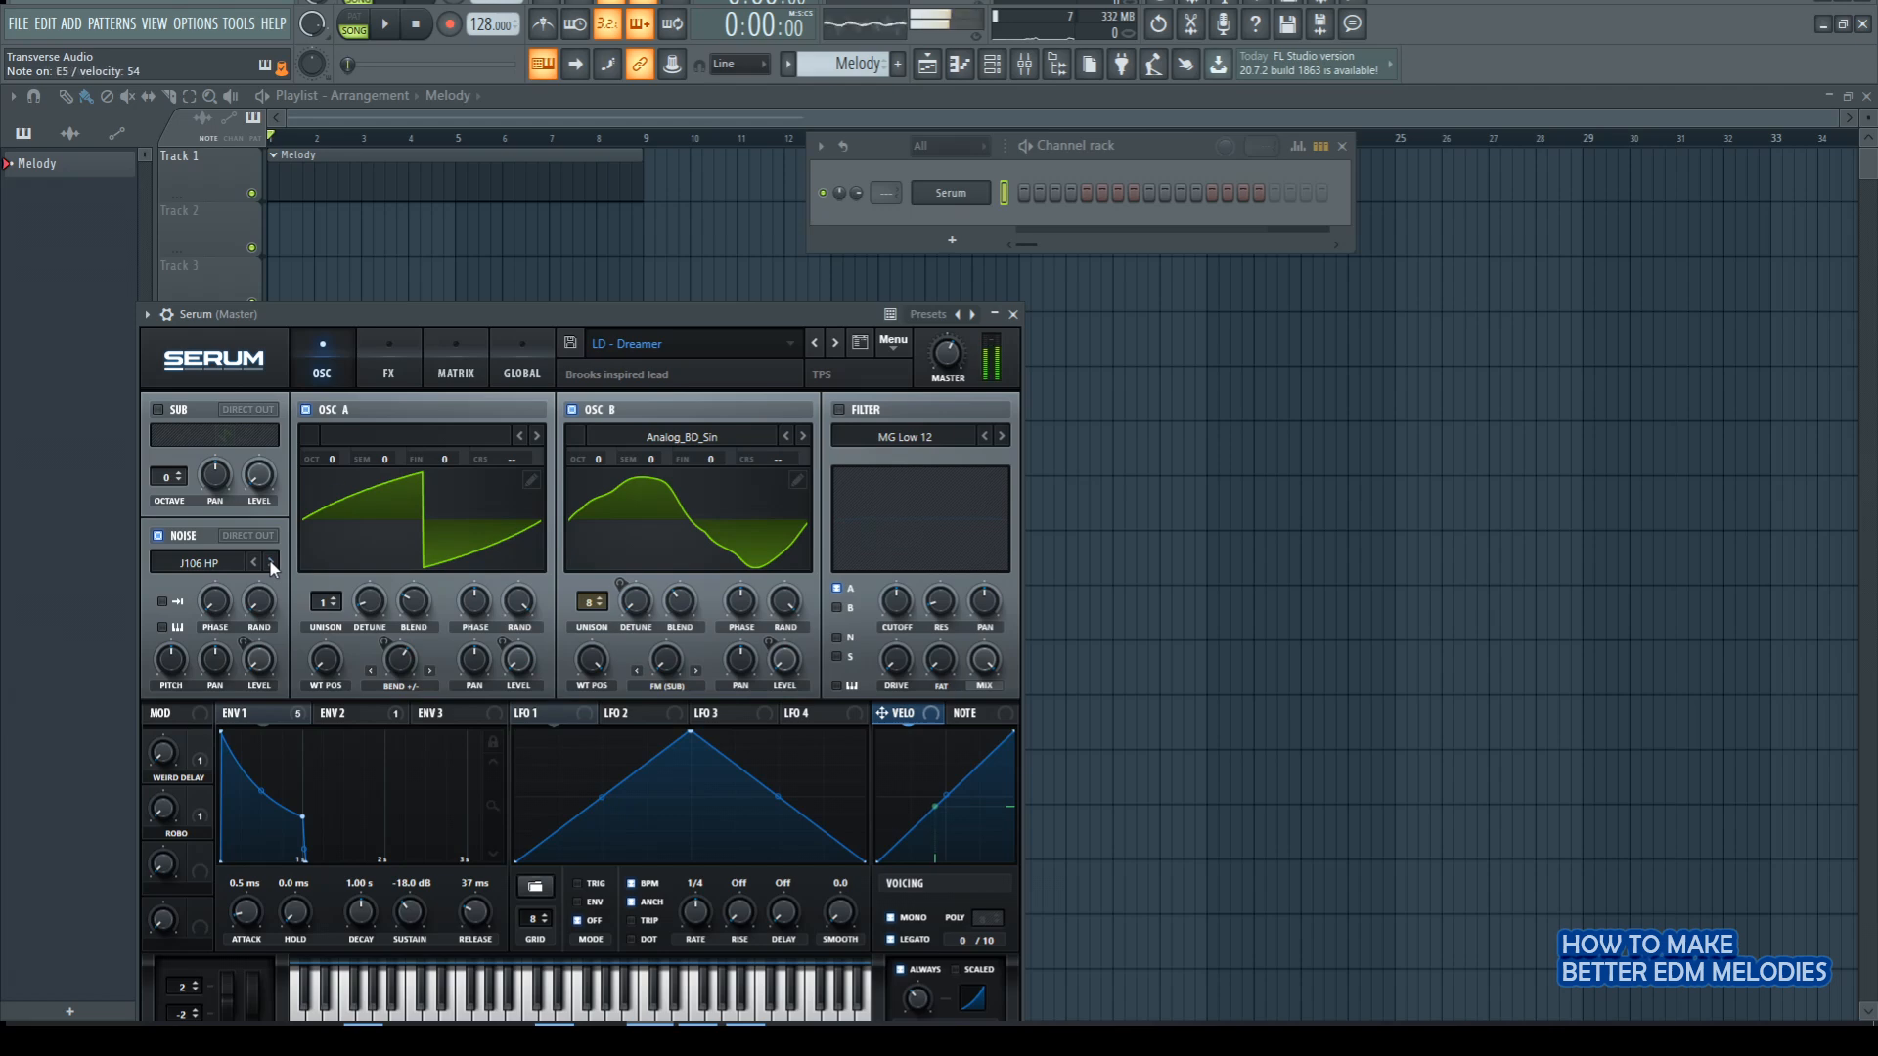
pyautogui.click(1014, 315)
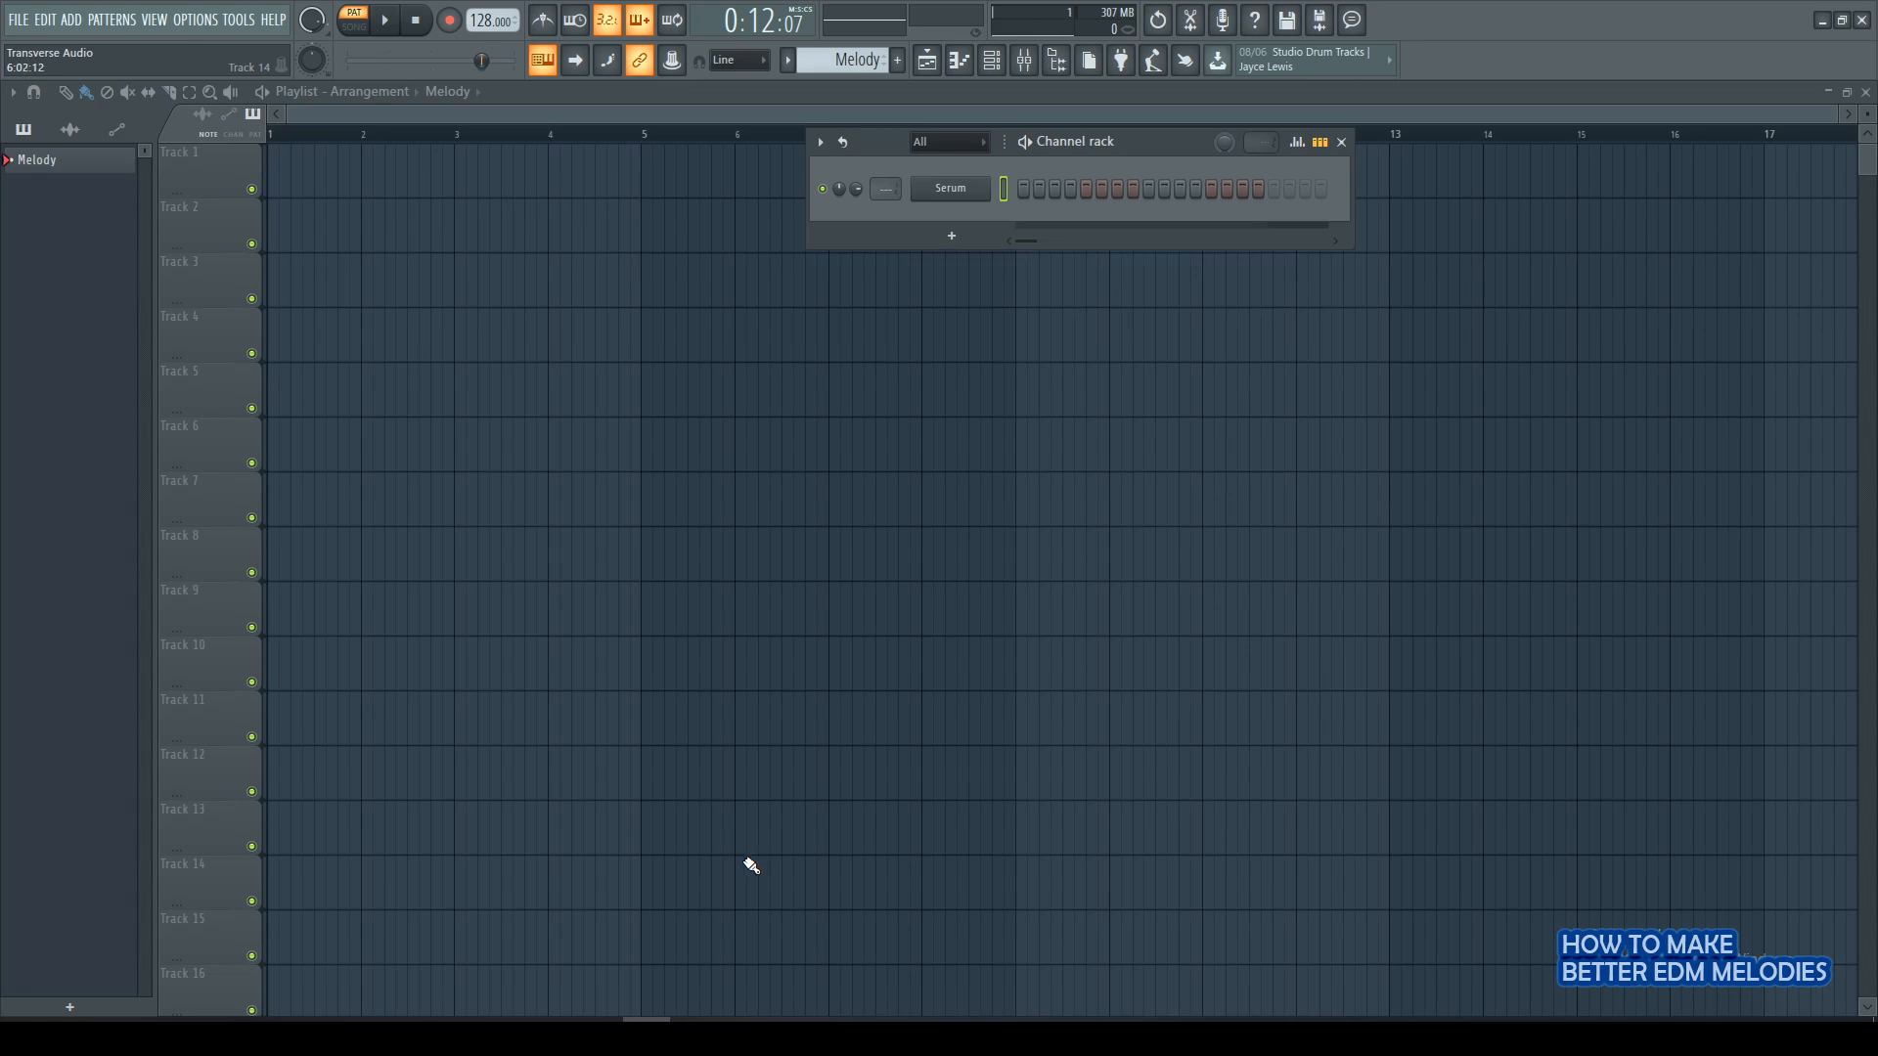
# Add an FL Keys channel to the channel rack and show its piano roll.
pyautogui.click(950, 236)
pyautogui.click(1025, 561)
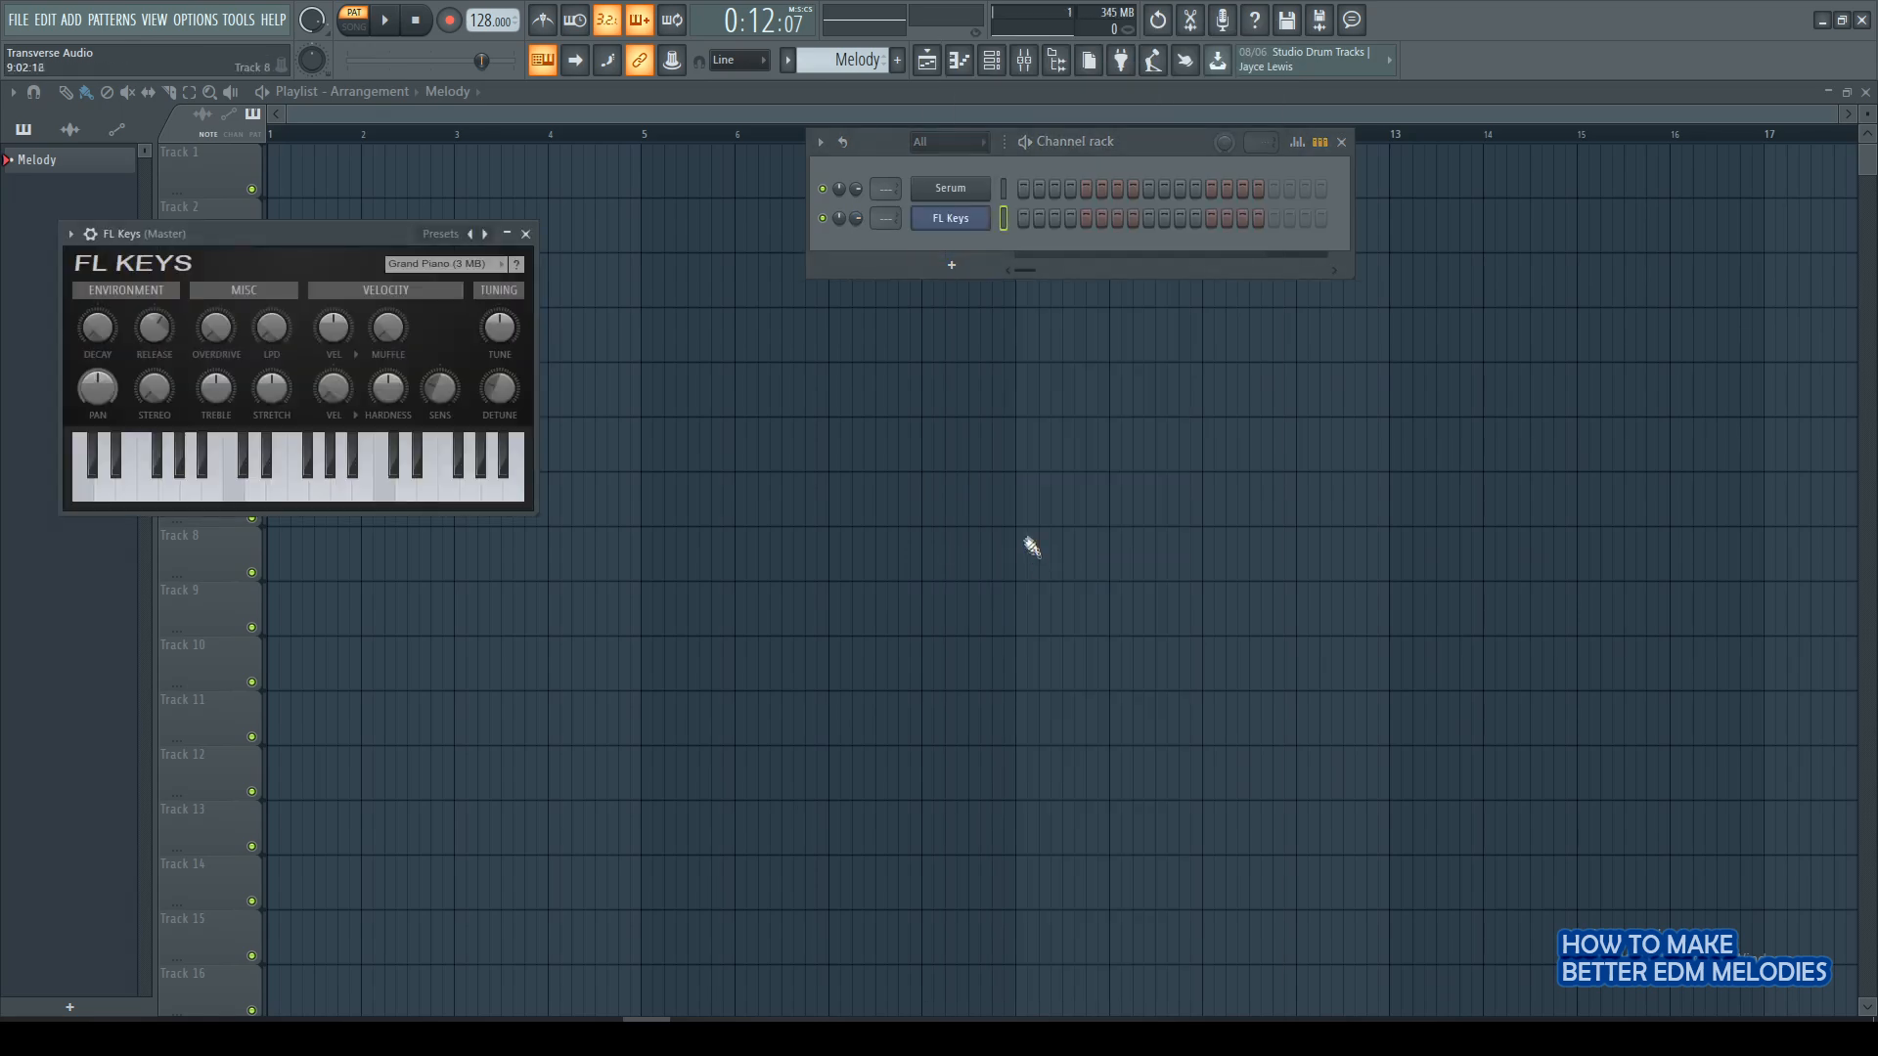
pyautogui.rightClick(983, 220)
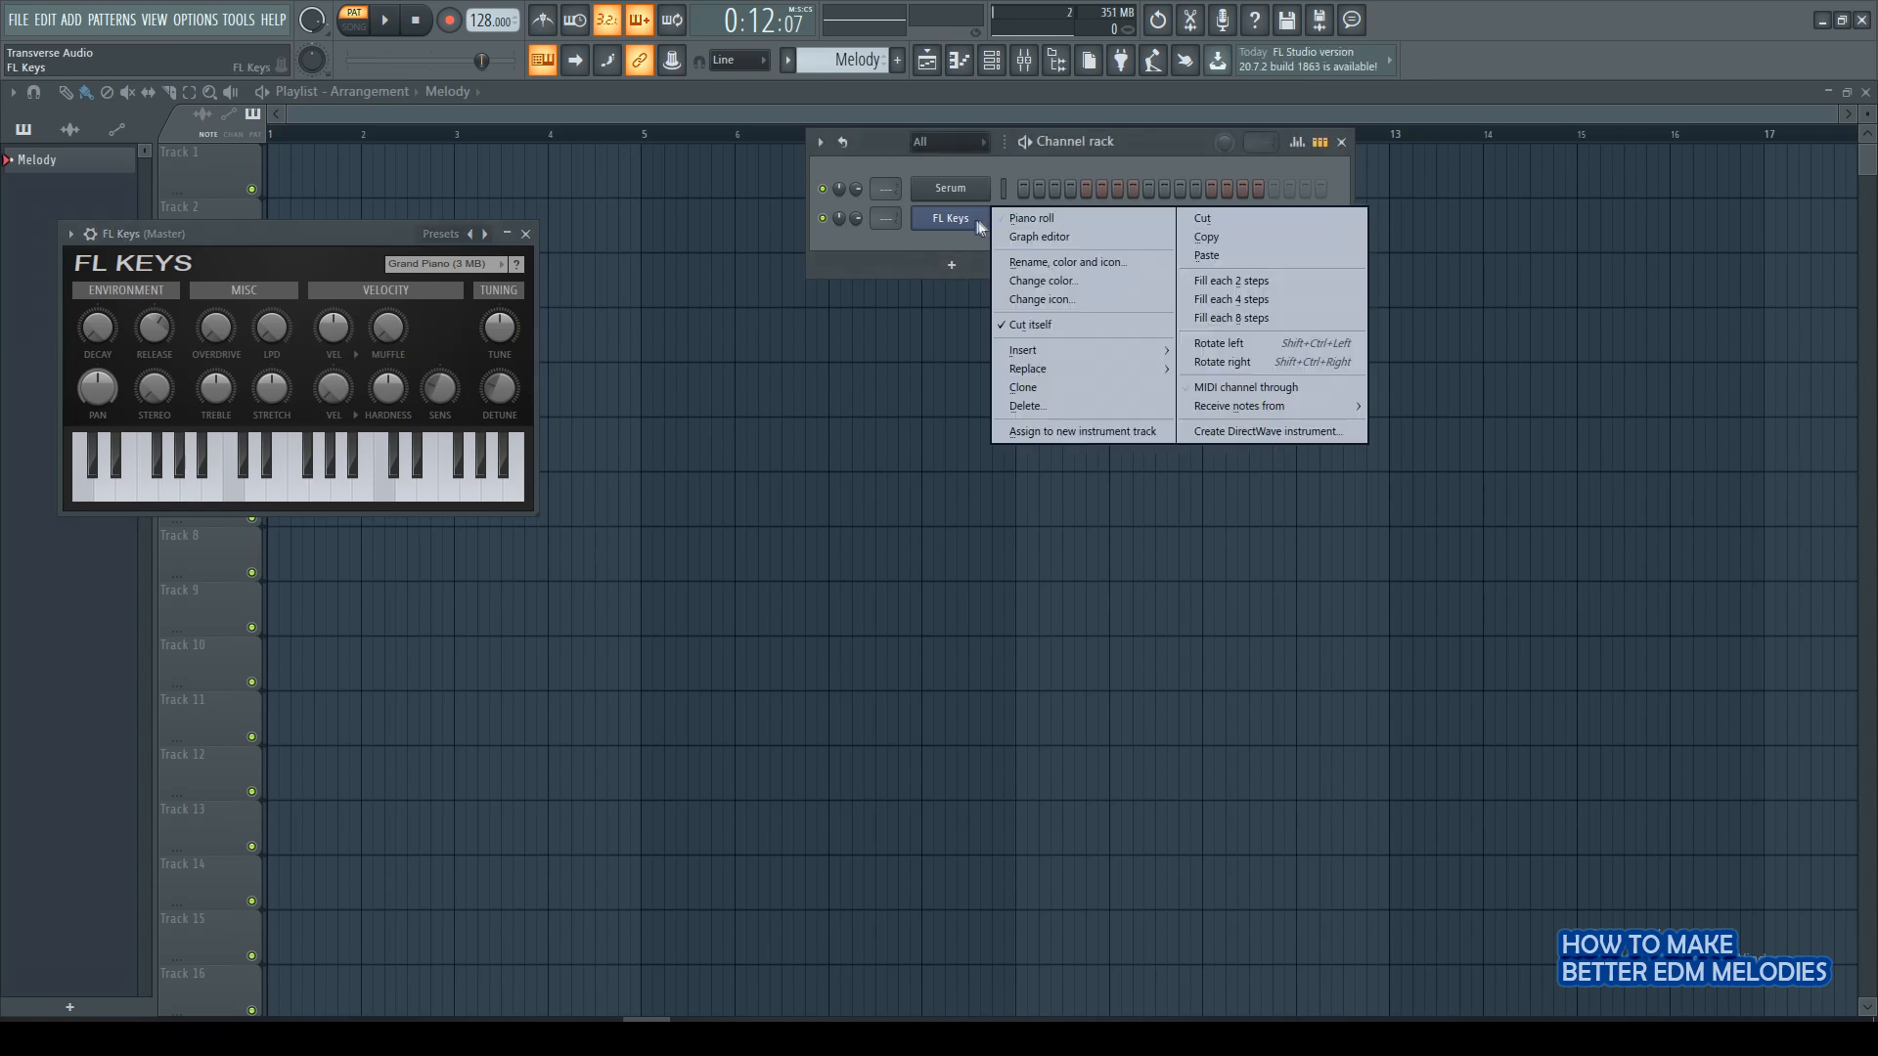
pyautogui.click(1075, 224)
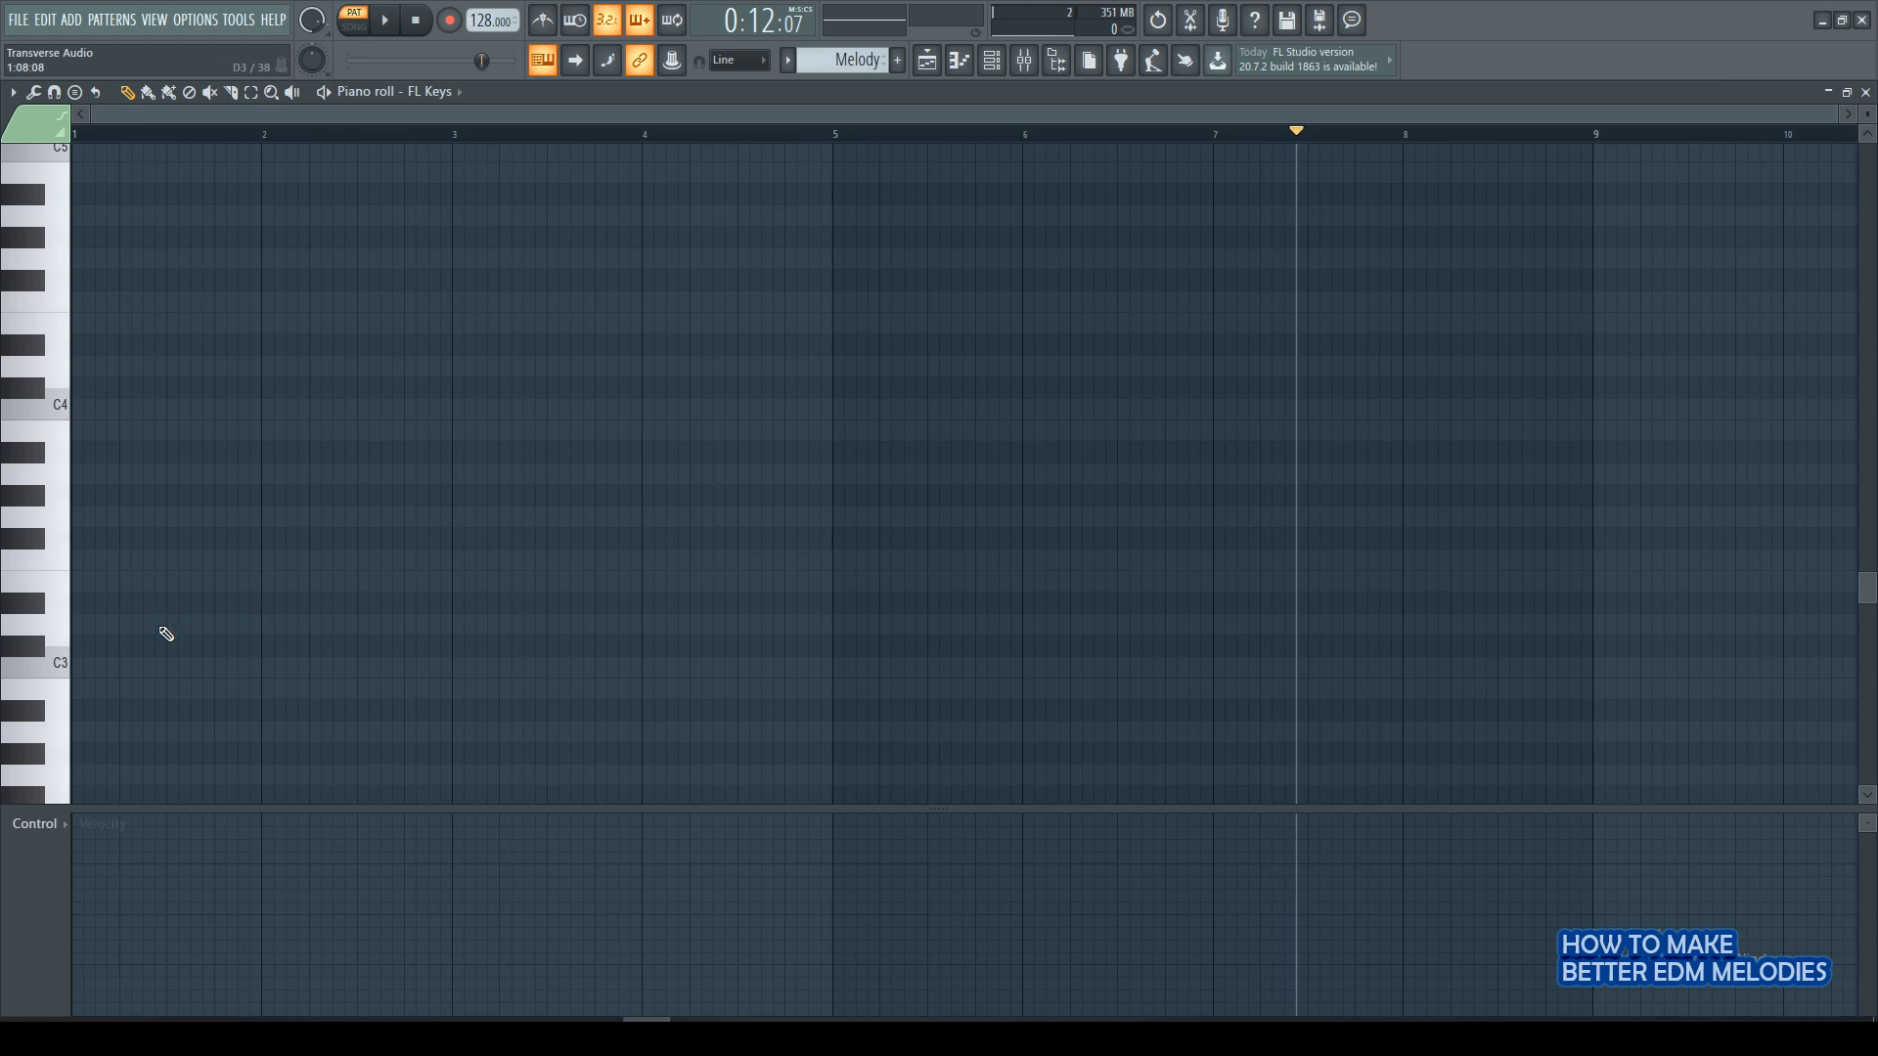
# Audition possible root notes between C3 and D4 on the piano roll keyboard.
pyautogui.click(49, 667)
pyautogui.scroll(1, 48, 631)
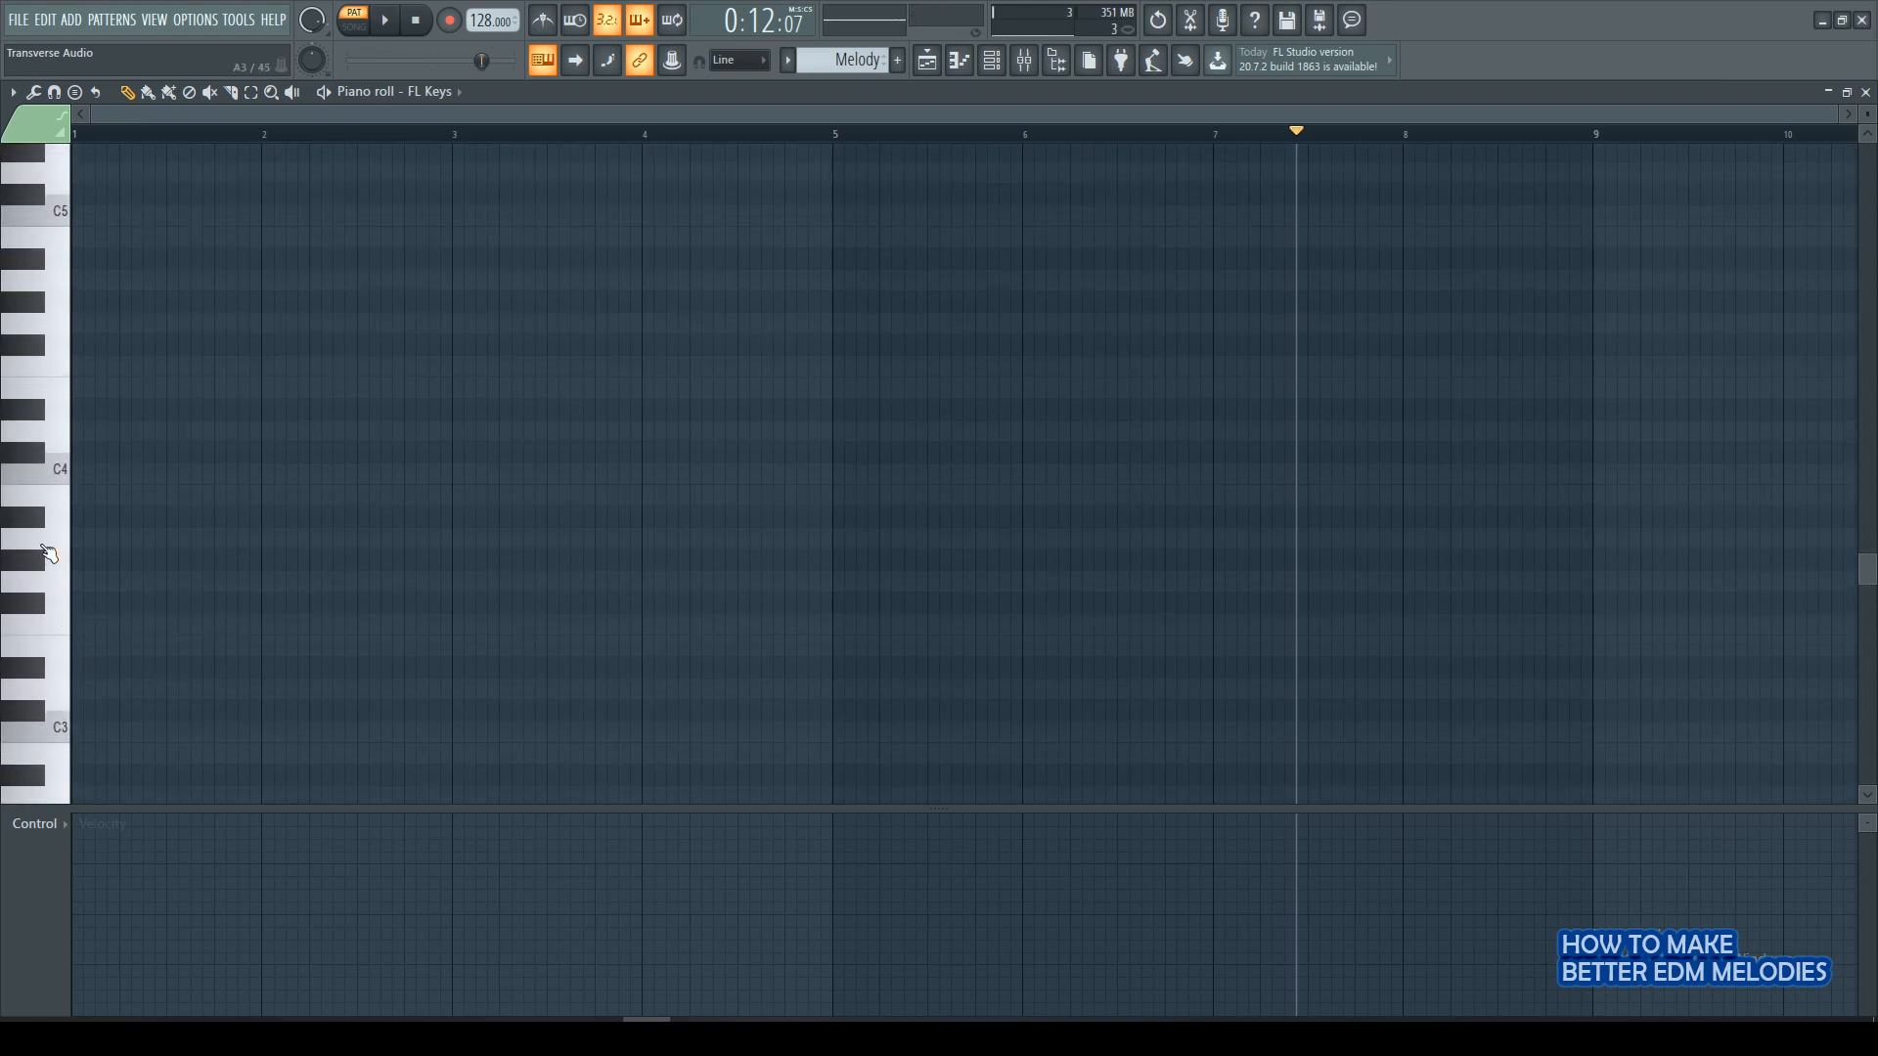
pyautogui.click(56, 499)
pyautogui.click(44, 494)
pyautogui.click(54, 472)
pyautogui.click(45, 458)
pyautogui.click(48, 495)
pyautogui.click(44, 442)
pyautogui.click(41, 596)
pyautogui.click(41, 597)
pyautogui.click(47, 550)
pyautogui.click(45, 609)
pyautogui.click(57, 497)
# Place one-bar root notes B3 in bar 1, D4 in bar 2 and F#3 in bar 3.
pyautogui.click(85, 495)
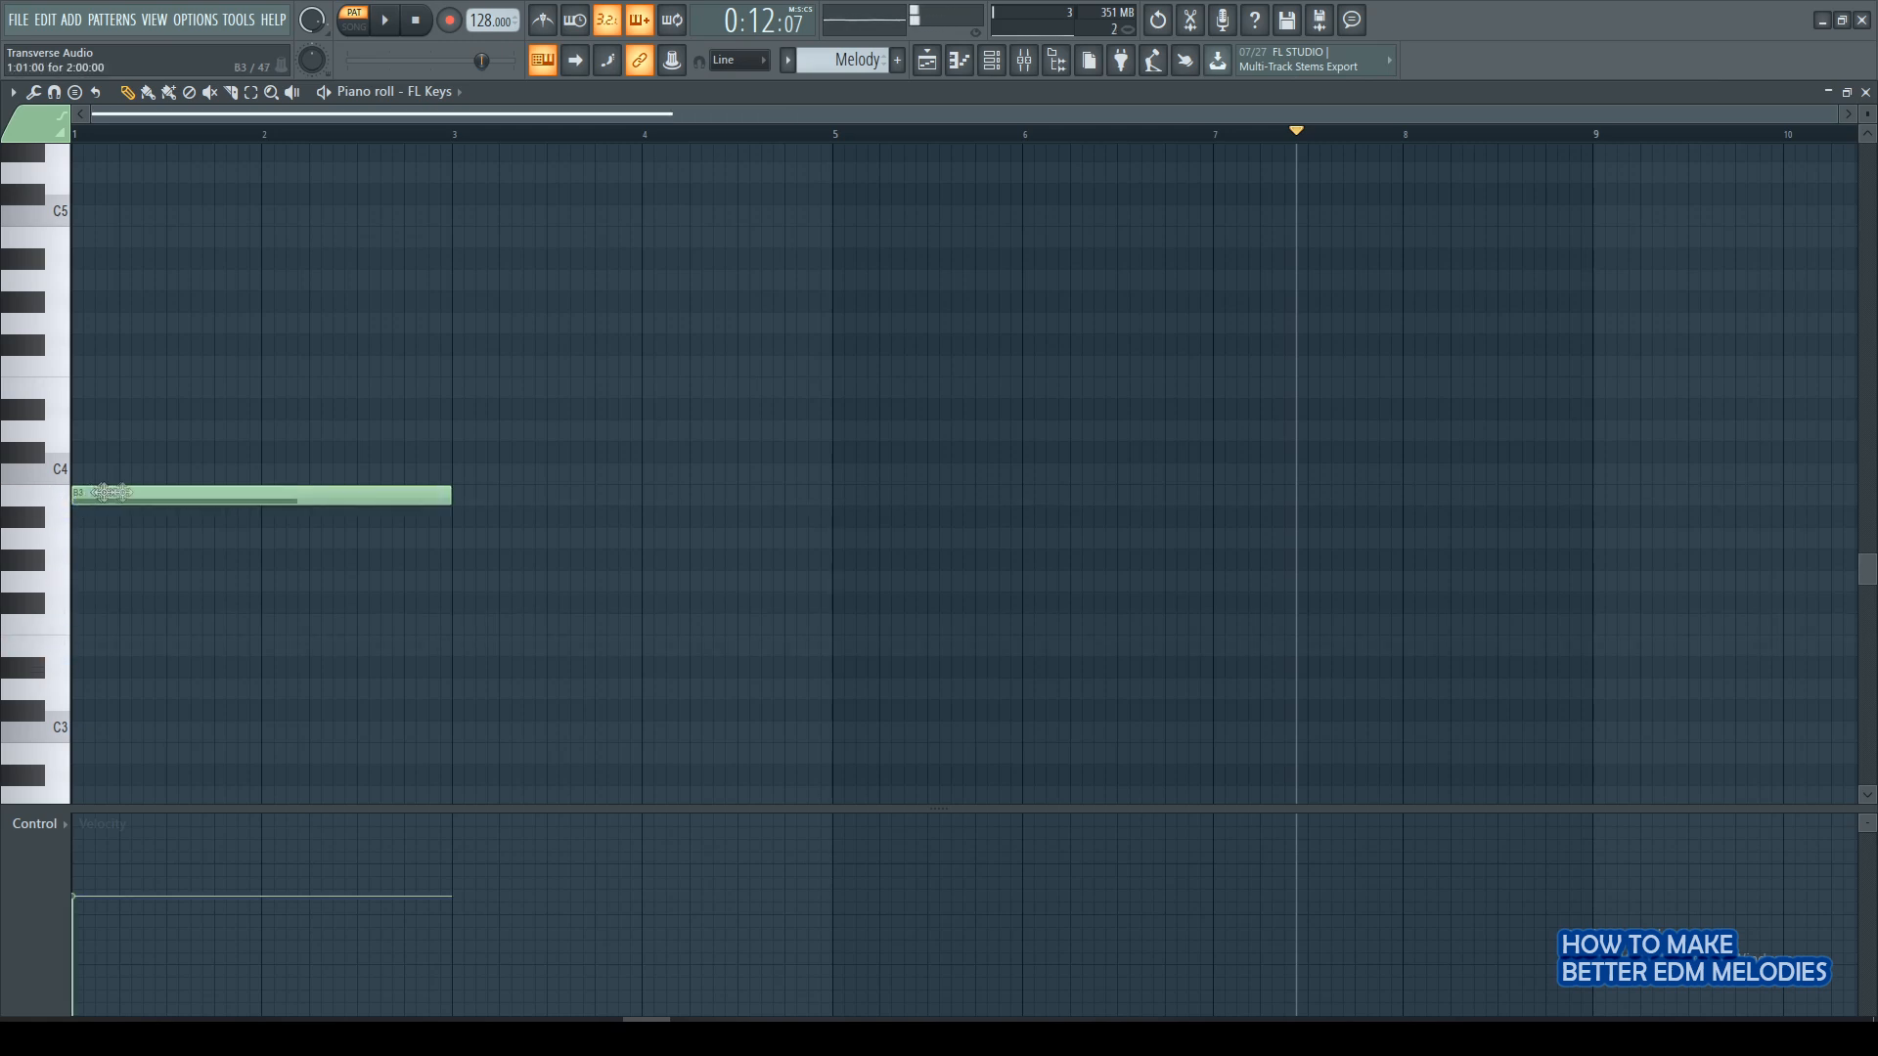
pyautogui.moveTo(443, 491); pyautogui.dragTo(264, 434)
pyautogui.click(264, 434)
pyautogui.click(457, 582)
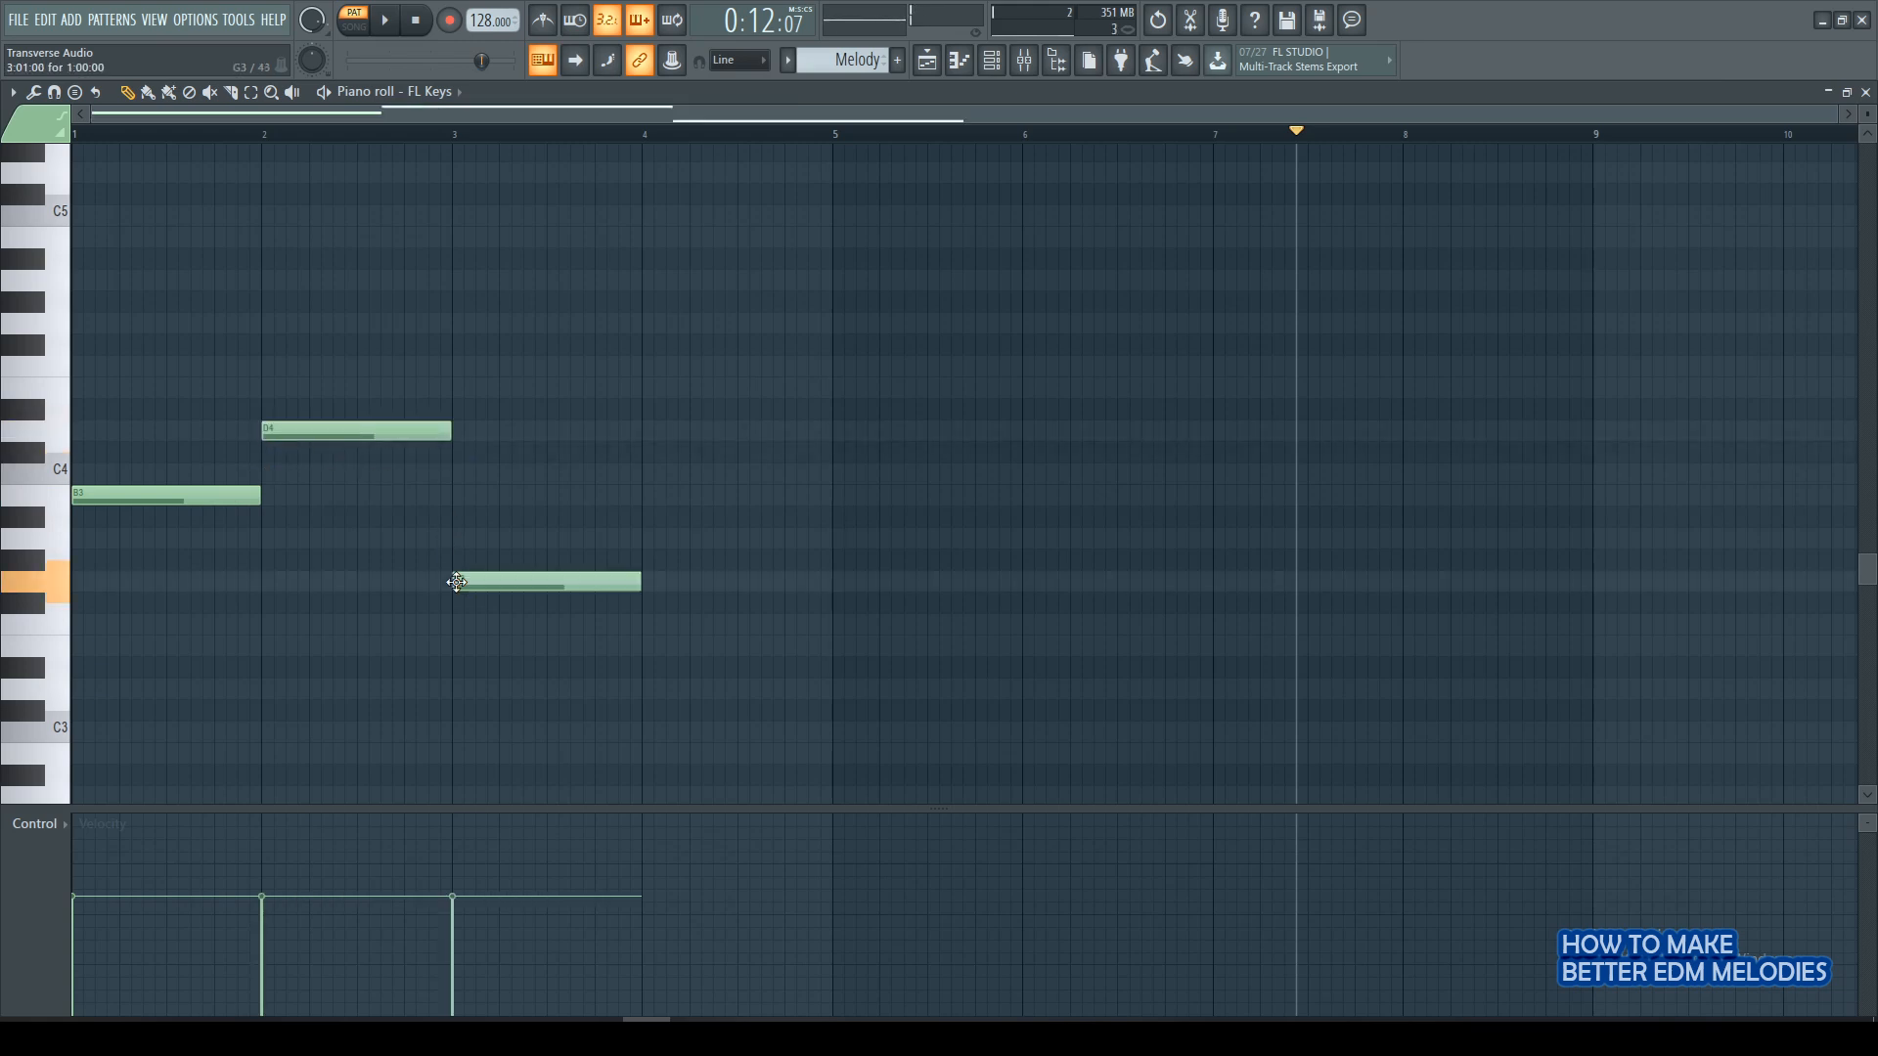
pyautogui.moveTo(457, 582)
pyautogui.mouseDown()
pyautogui.moveTo(457, 560)
pyautogui.moveTo(458, 610)
pyautogui.mouseUp()
# Add a one-bar E3 note in bar 4 and audition the root notes of the progression.
pyautogui.click(218, 492)
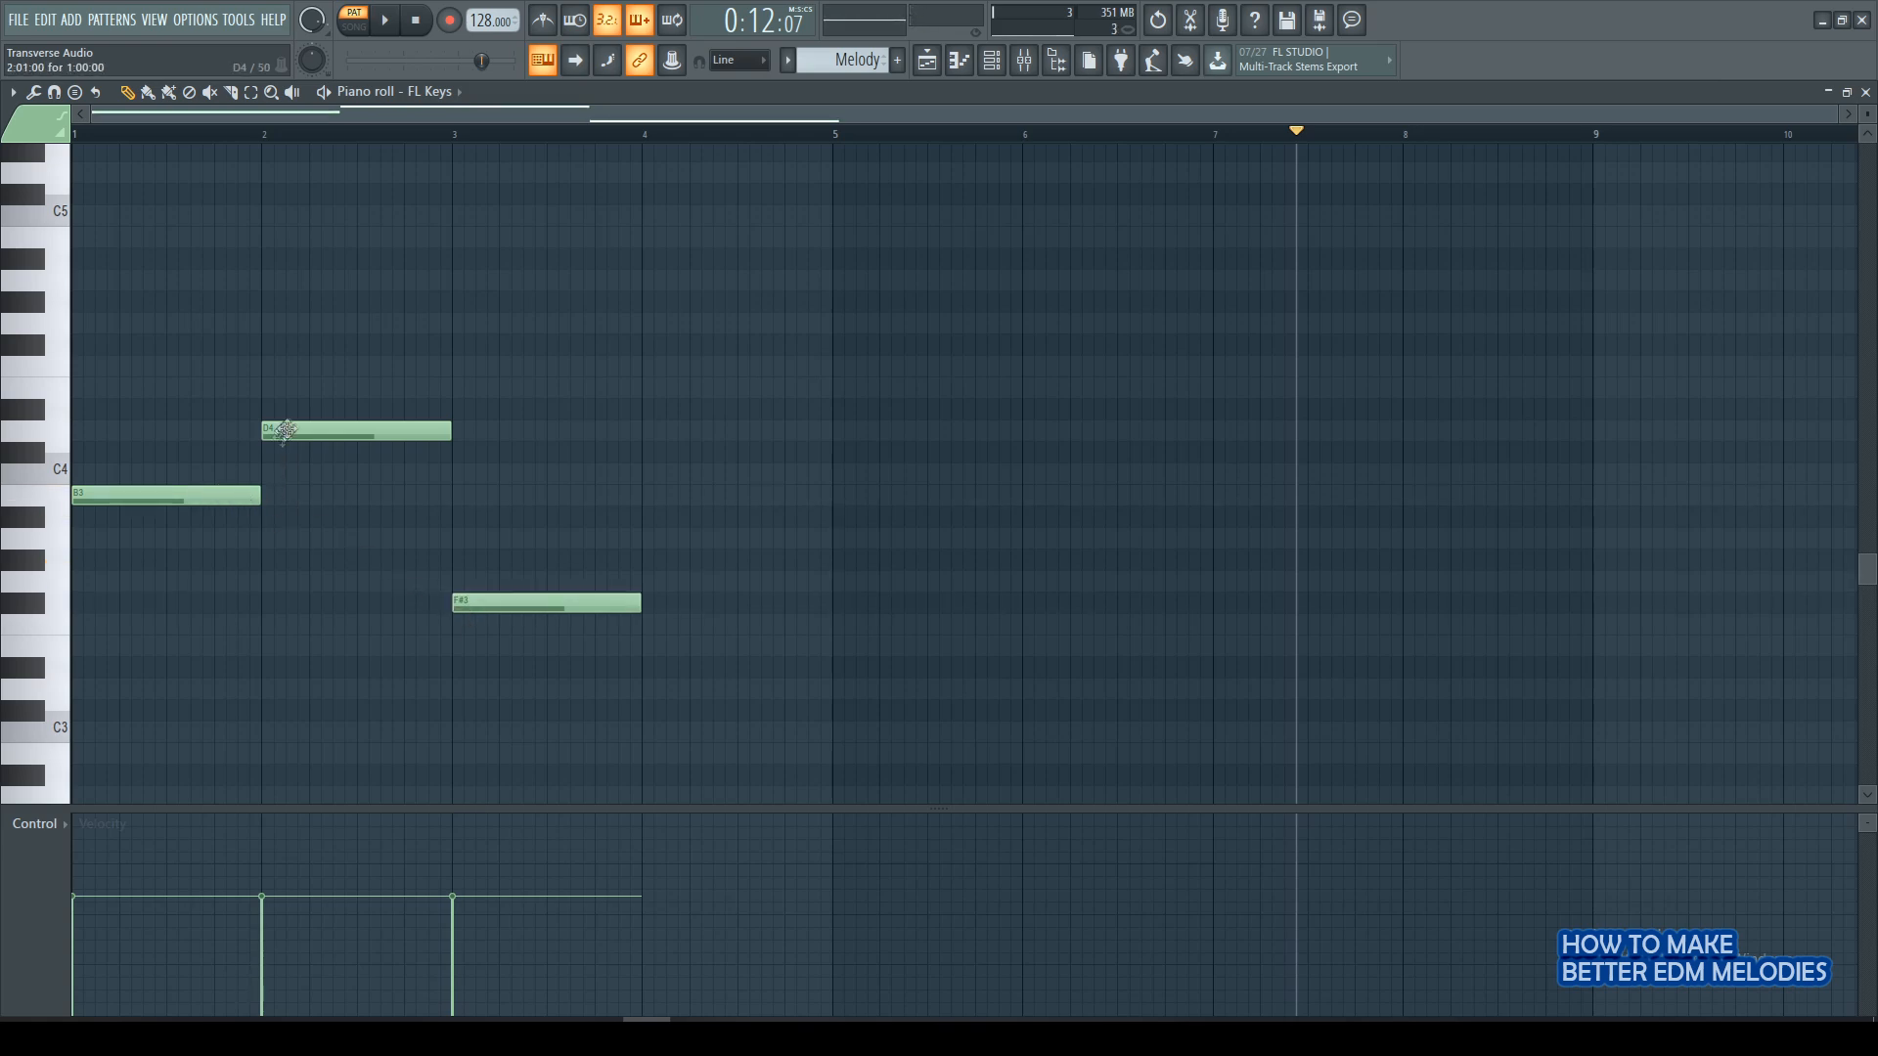
pyautogui.click(509, 600)
pyautogui.click(644, 646)
pyautogui.moveTo(644, 647)
pyautogui.mouseDown()
pyautogui.moveTo(645, 668)
pyautogui.moveTo(644, 645)
pyautogui.mouseUp()
pyautogui.click(189, 494)
pyautogui.click(315, 432)
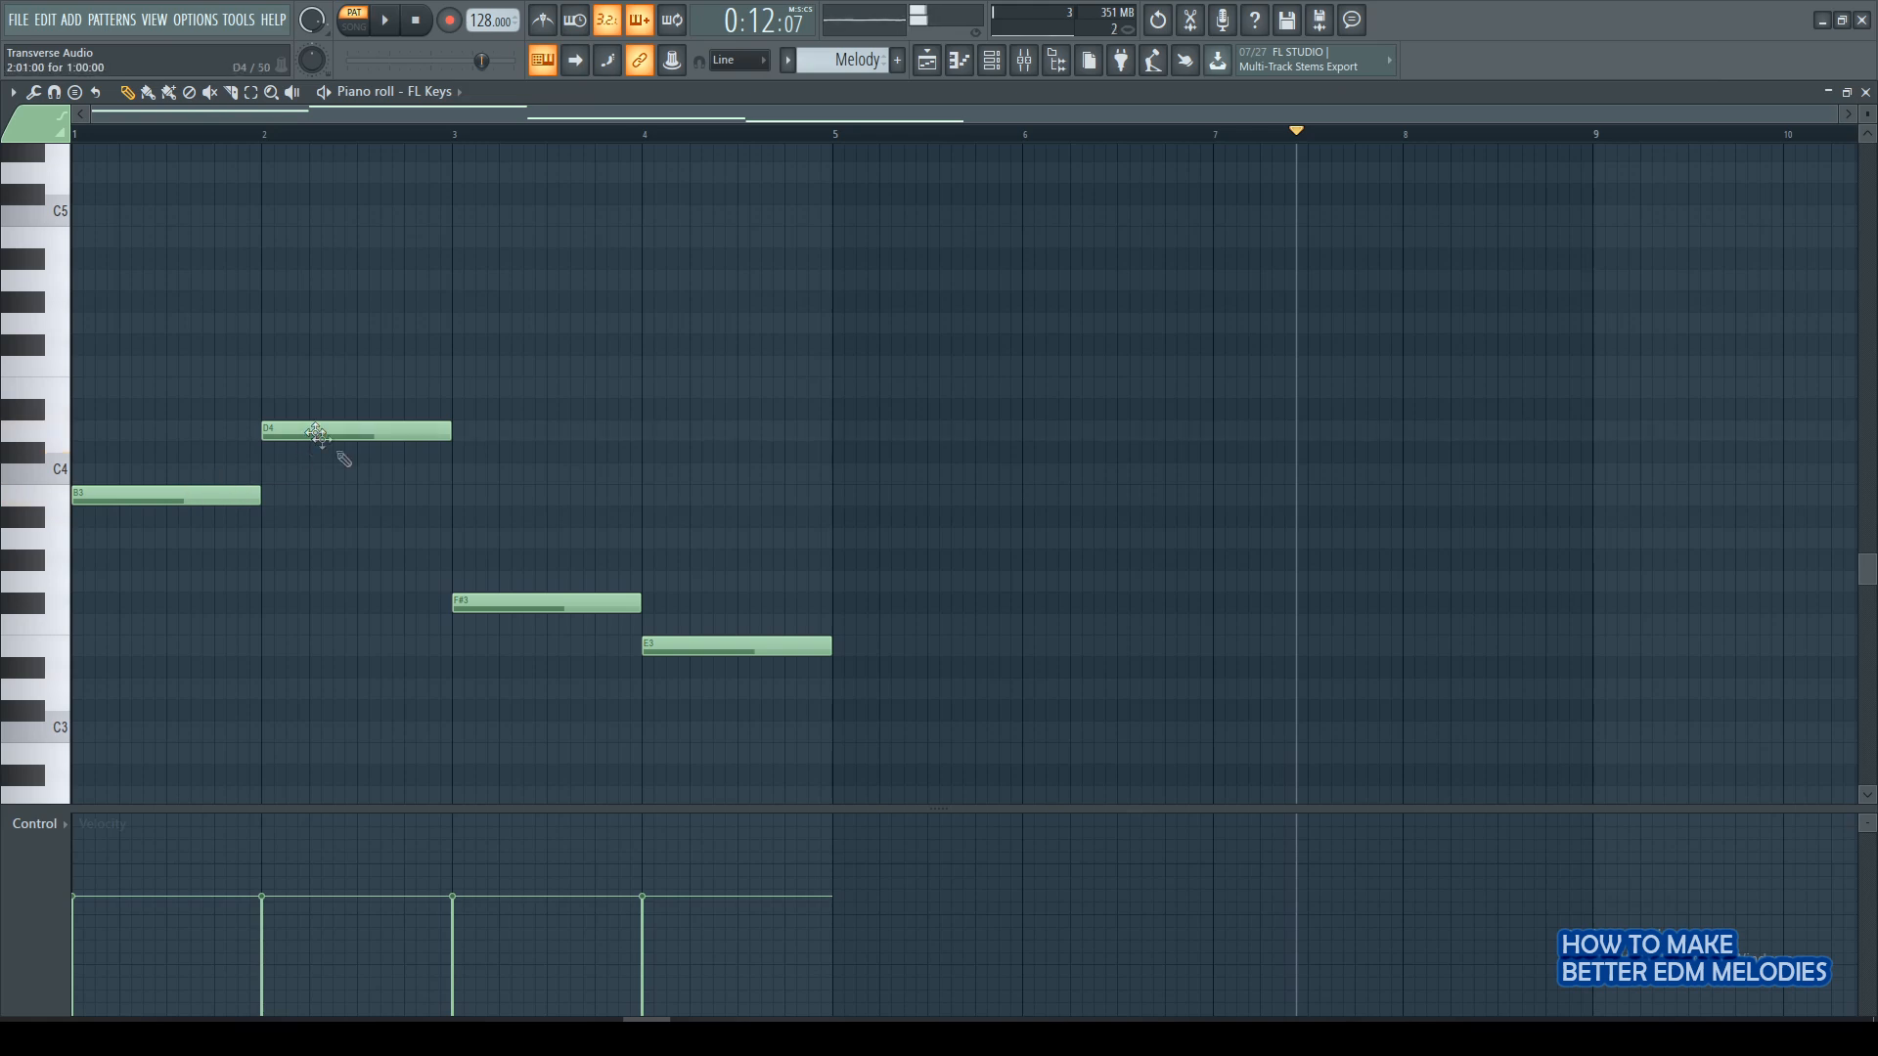
pyautogui.click(646, 646)
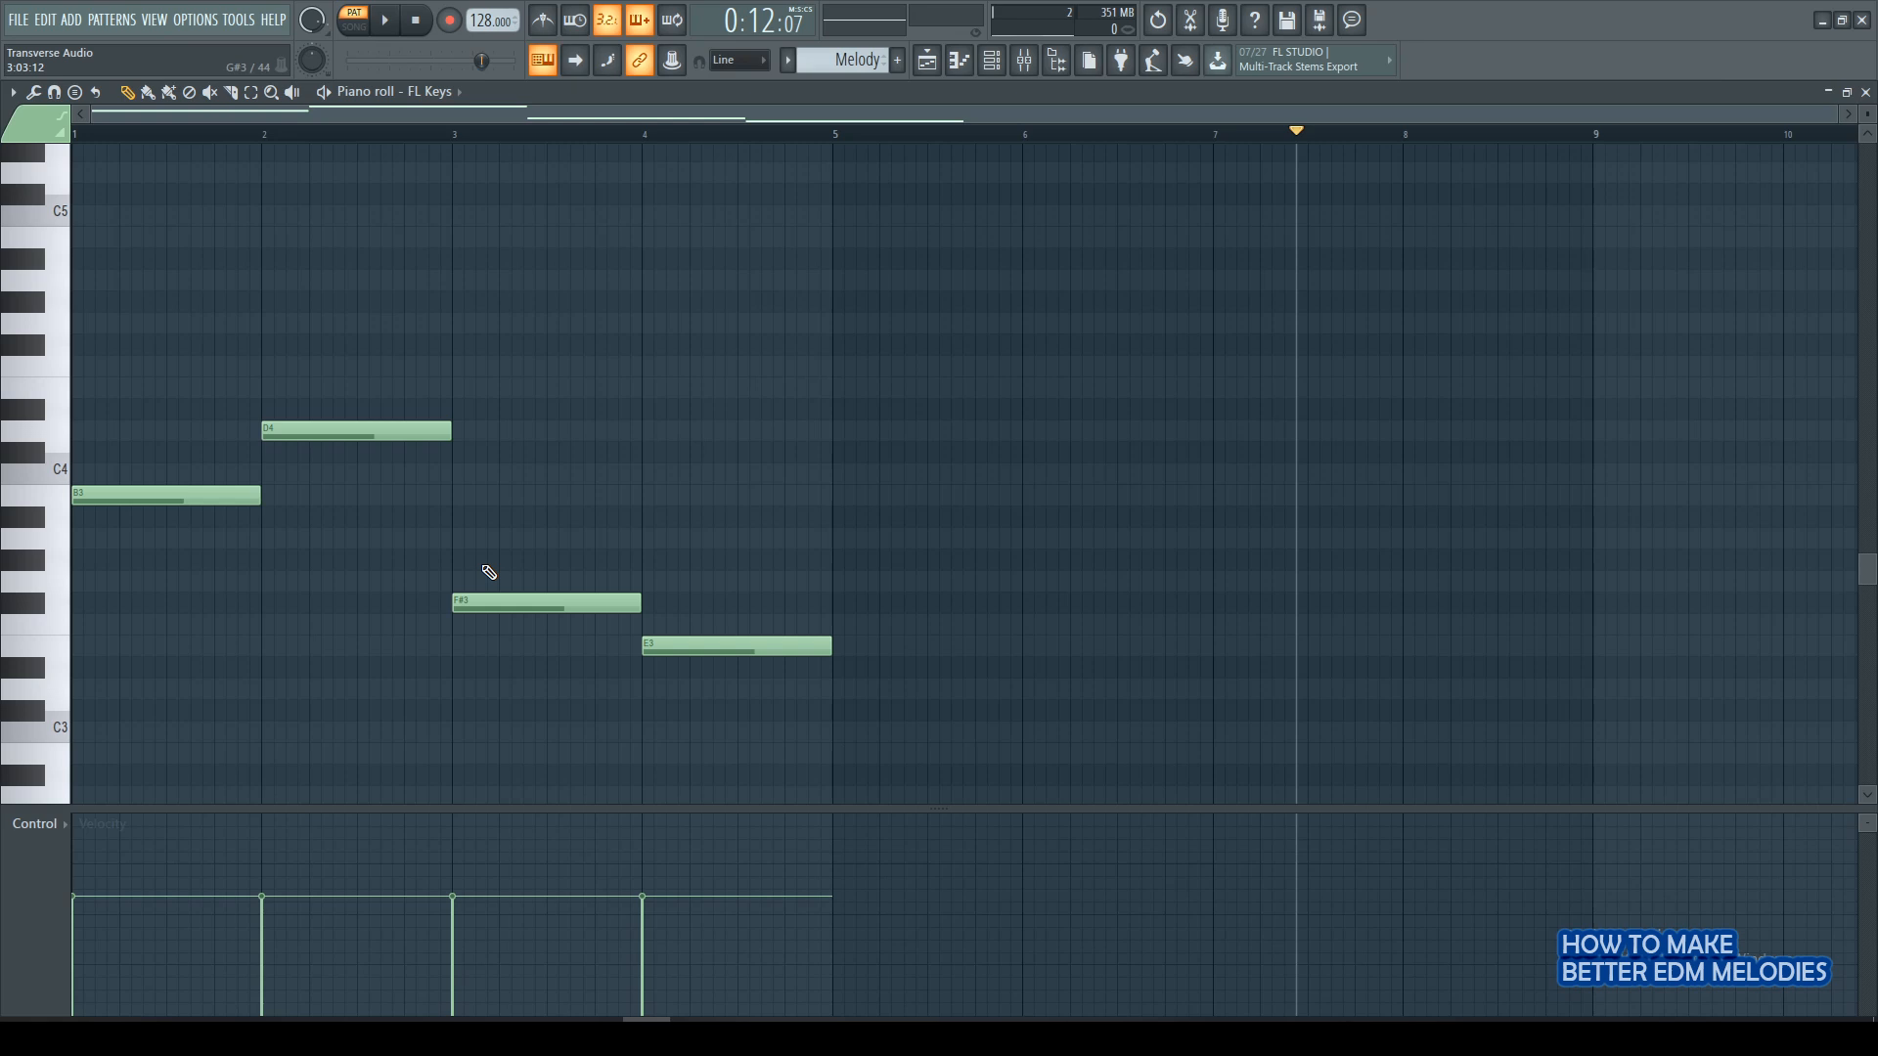
pyautogui.click(21, 100)
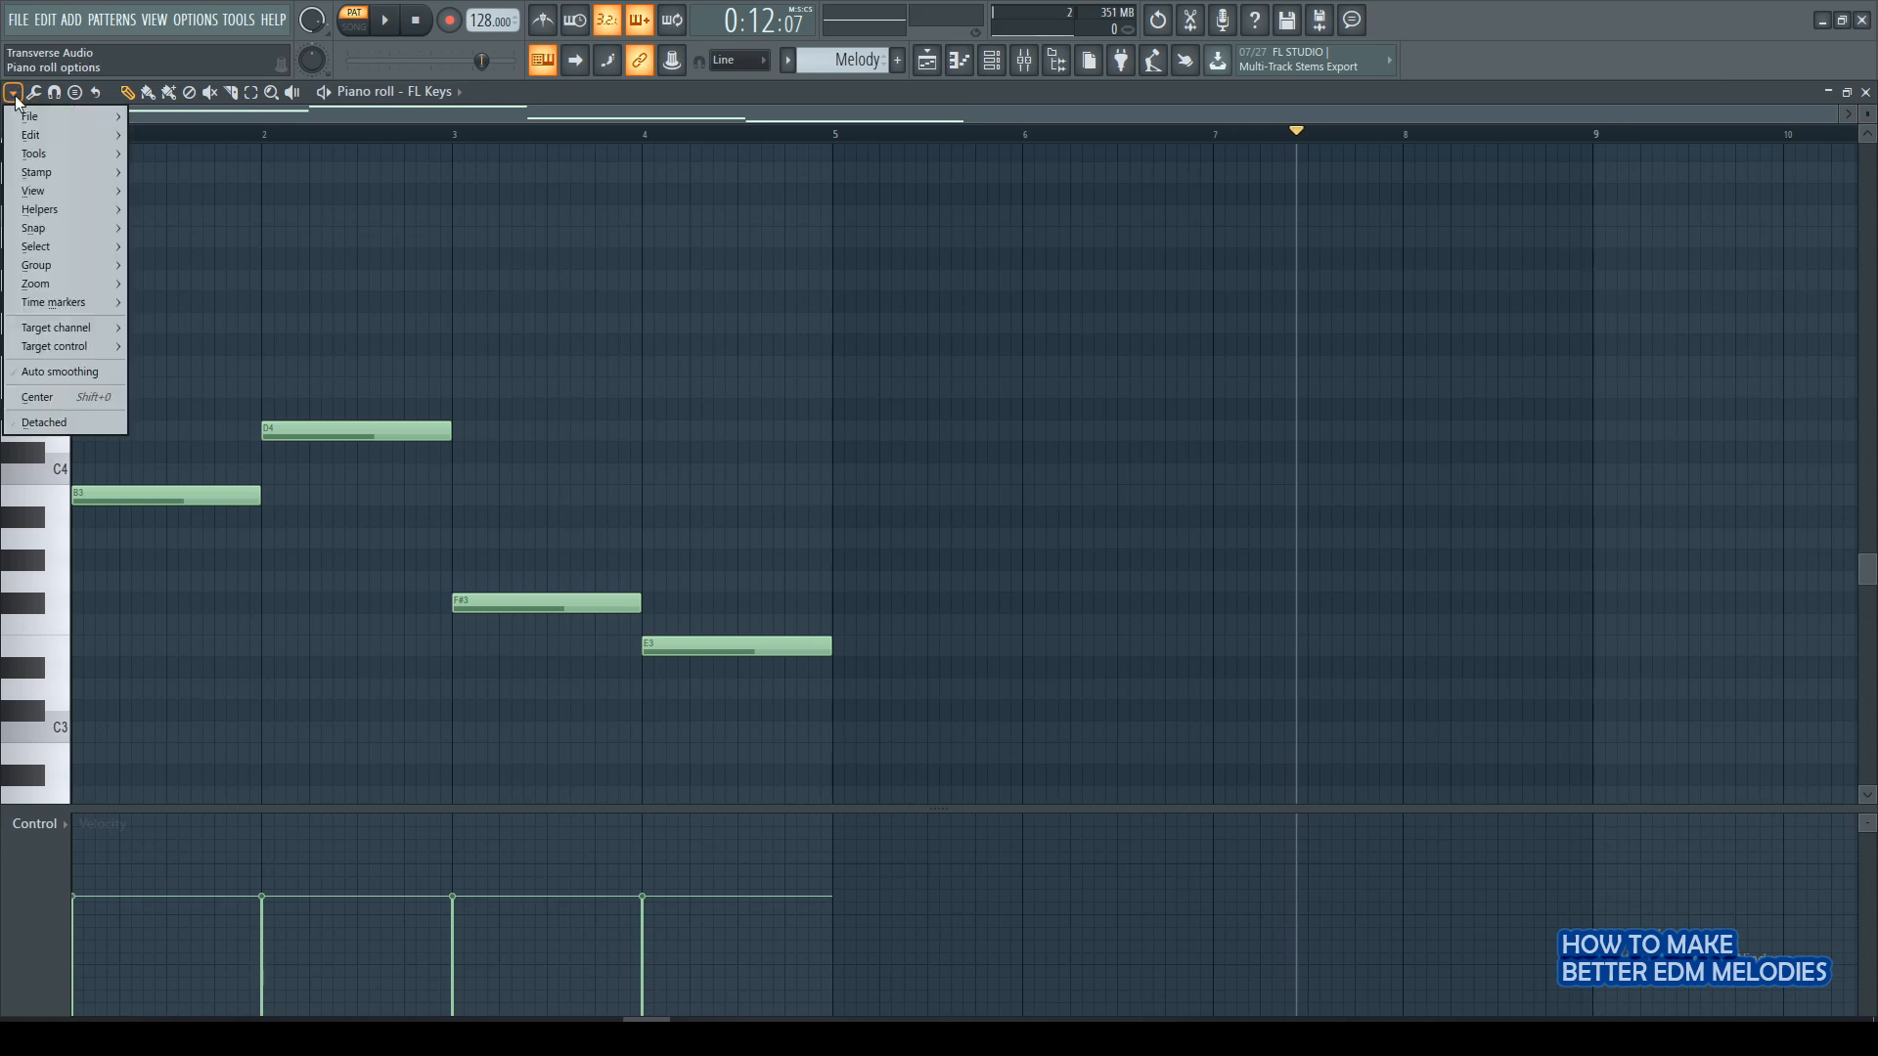
pyautogui.moveTo(112, 181)
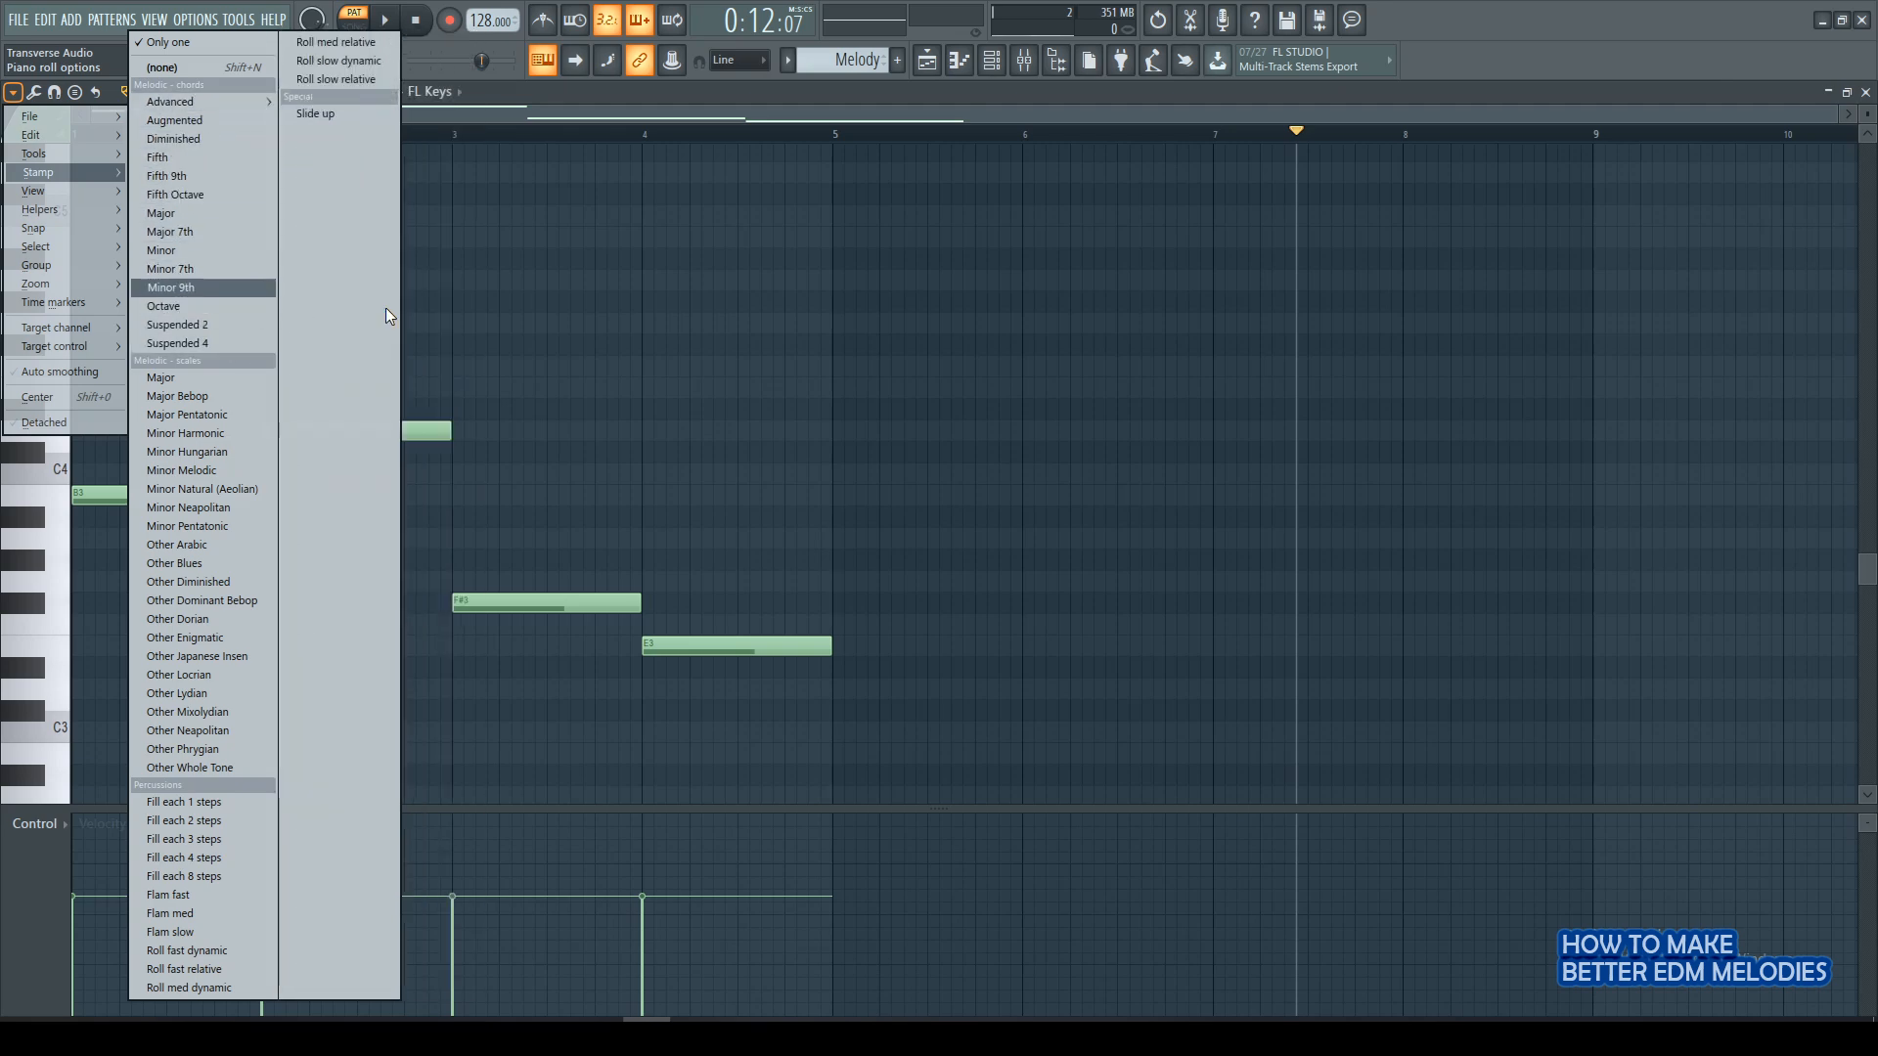
pyautogui.rightClick(607, 358)
# Lengthen the four root notes to two bars each and space them end to end across bars 1 to 8.
pyautogui.moveTo(385, 365); pyautogui.dragTo(805, 684)
pyautogui.moveTo(699, 643); pyautogui.dragTo(891, 640)
pyautogui.moveTo(726, 587); pyautogui.dragTo(1267, 642)
pyautogui.click(1071, 646)
pyautogui.hotkey('ctrl', 'a')
pyautogui.hotkey('ctrl', 'l')
pyautogui.click(1262, 645)
pyautogui.moveTo(1399, 647); pyautogui.dragTo(1590, 656)
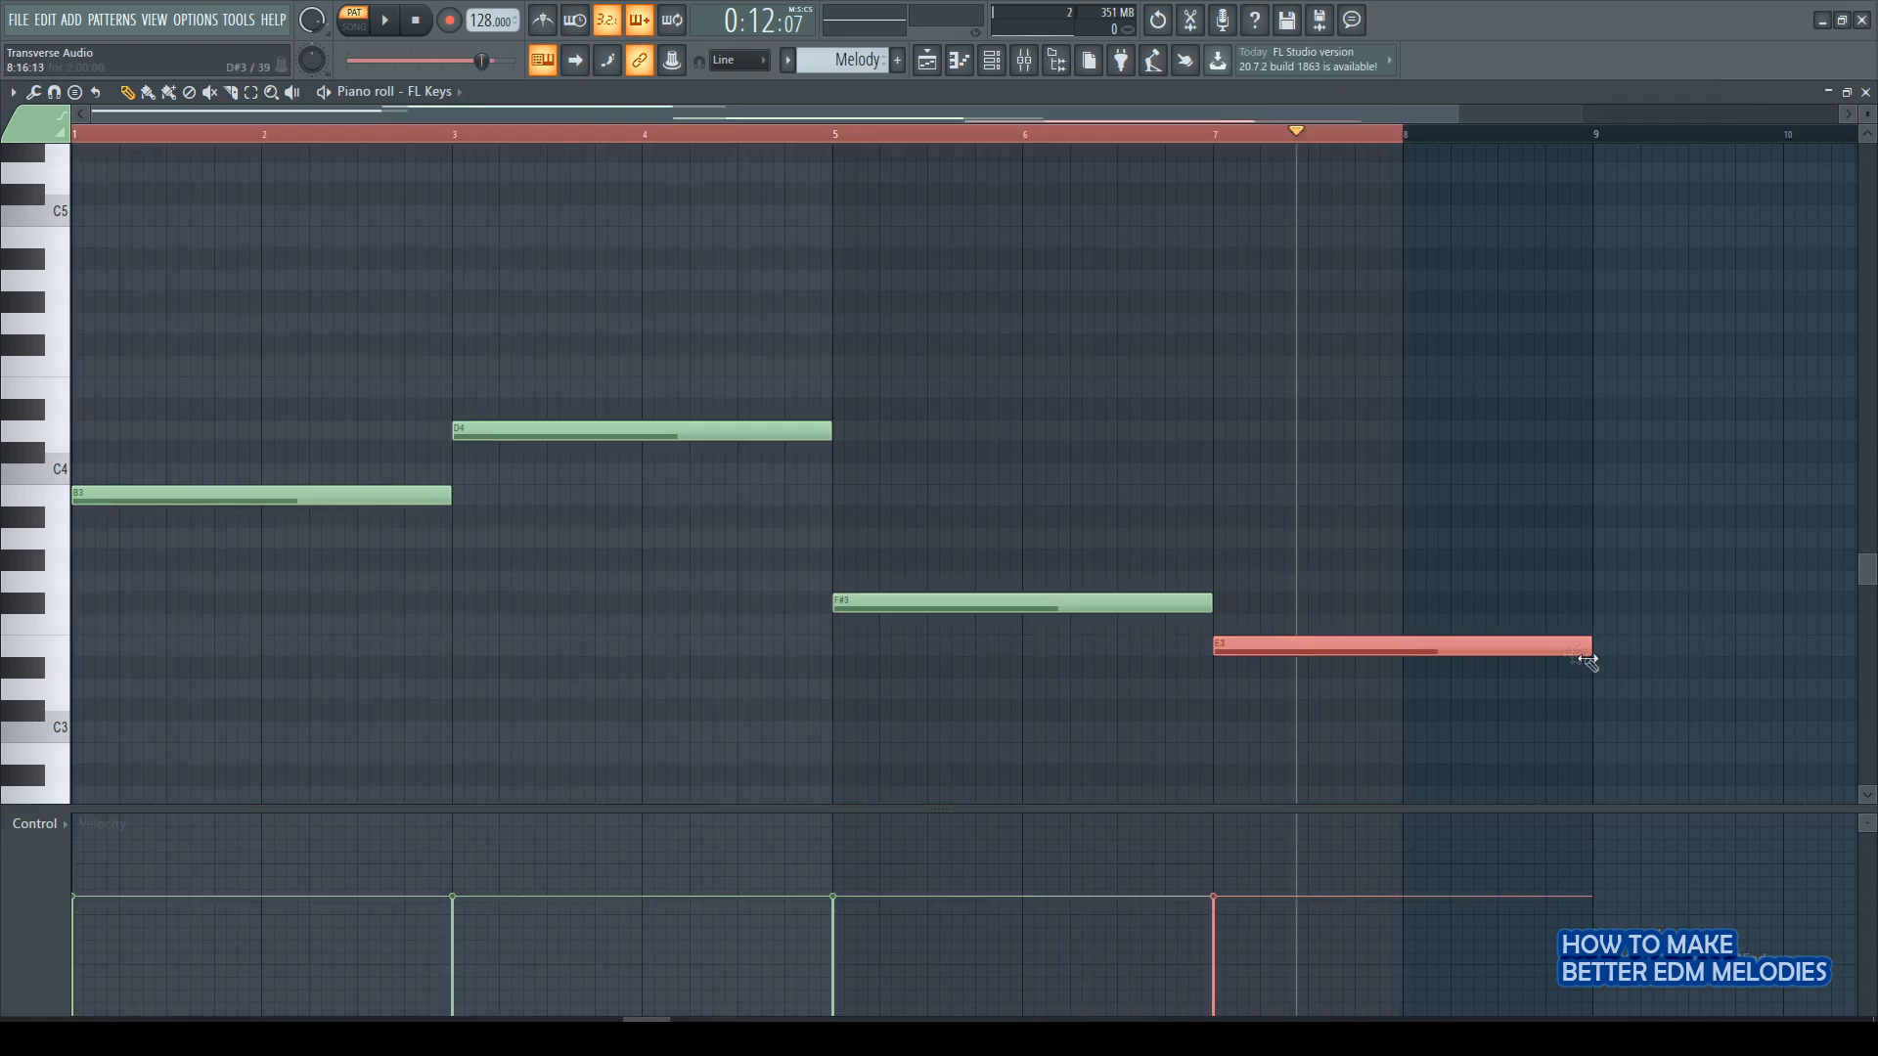
# Replace the B3 note at bar 1 with a B Minor chord using the Minor chord stamp.
pyautogui.click(13, 92)
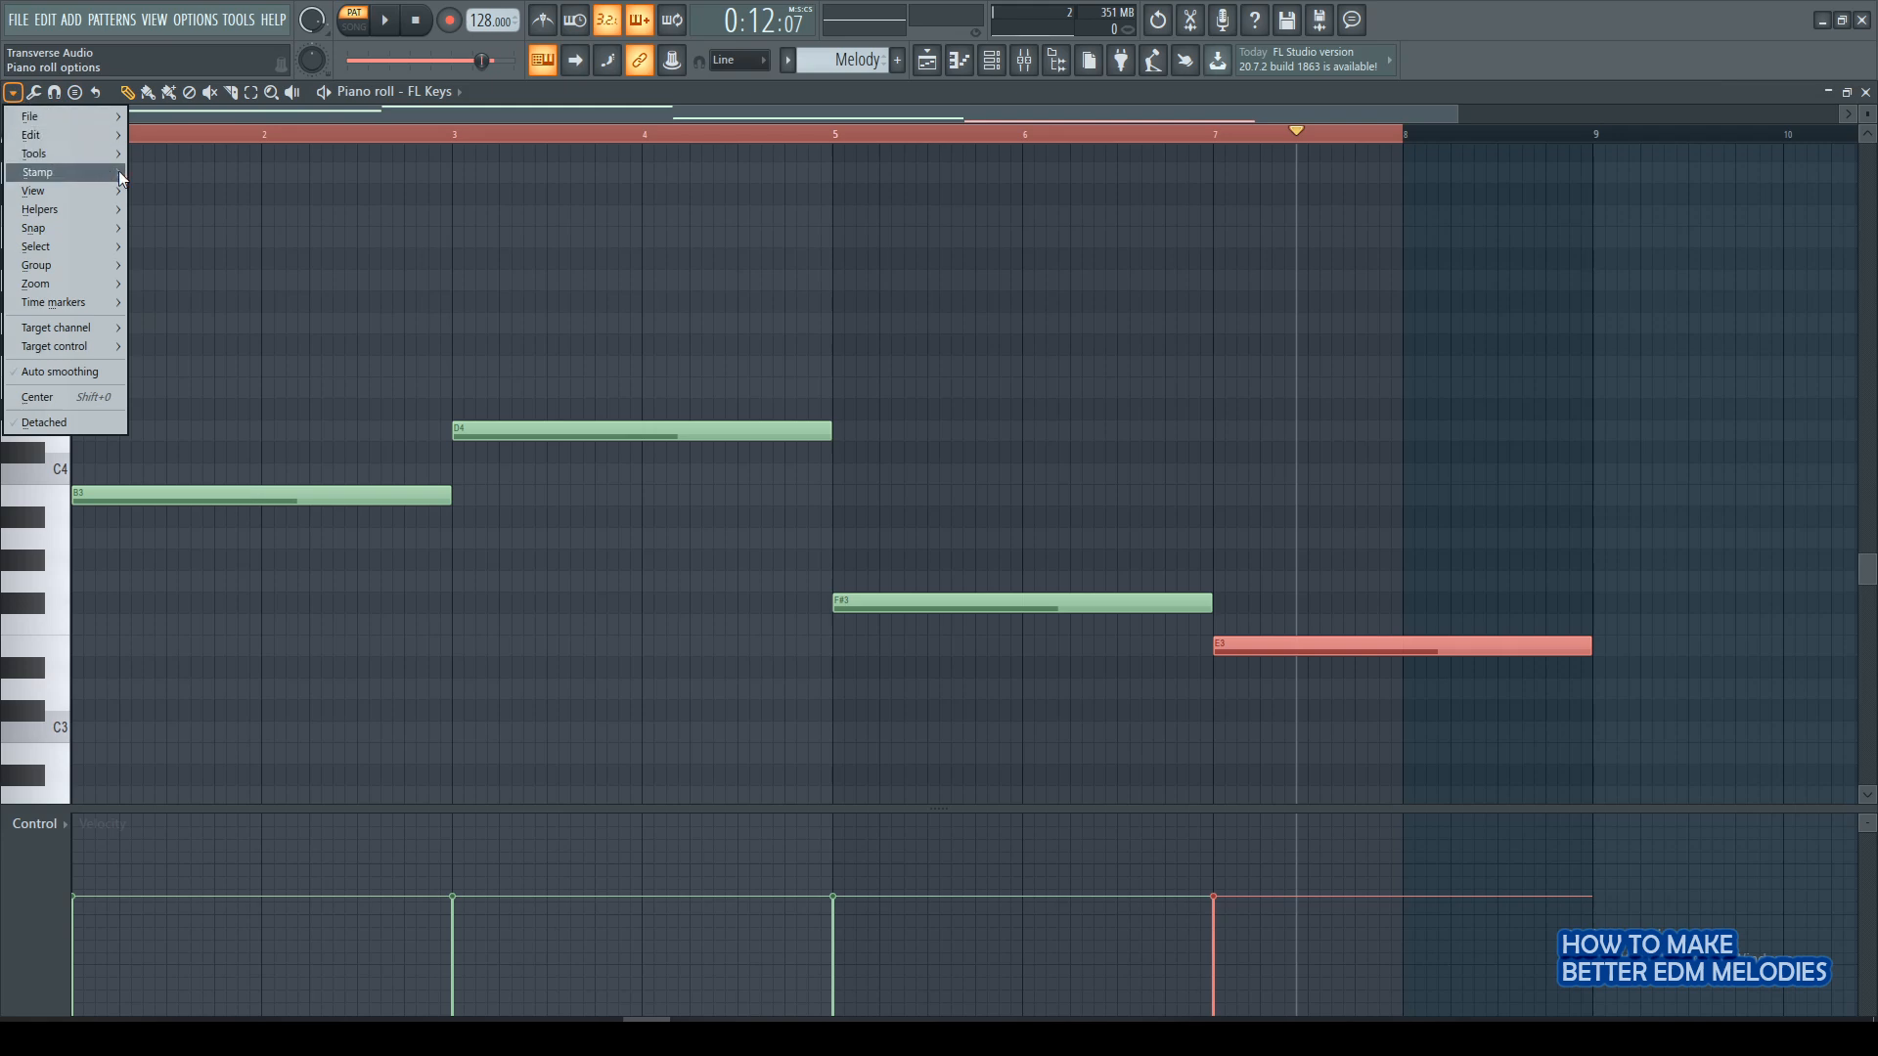
pyautogui.click(213, 252)
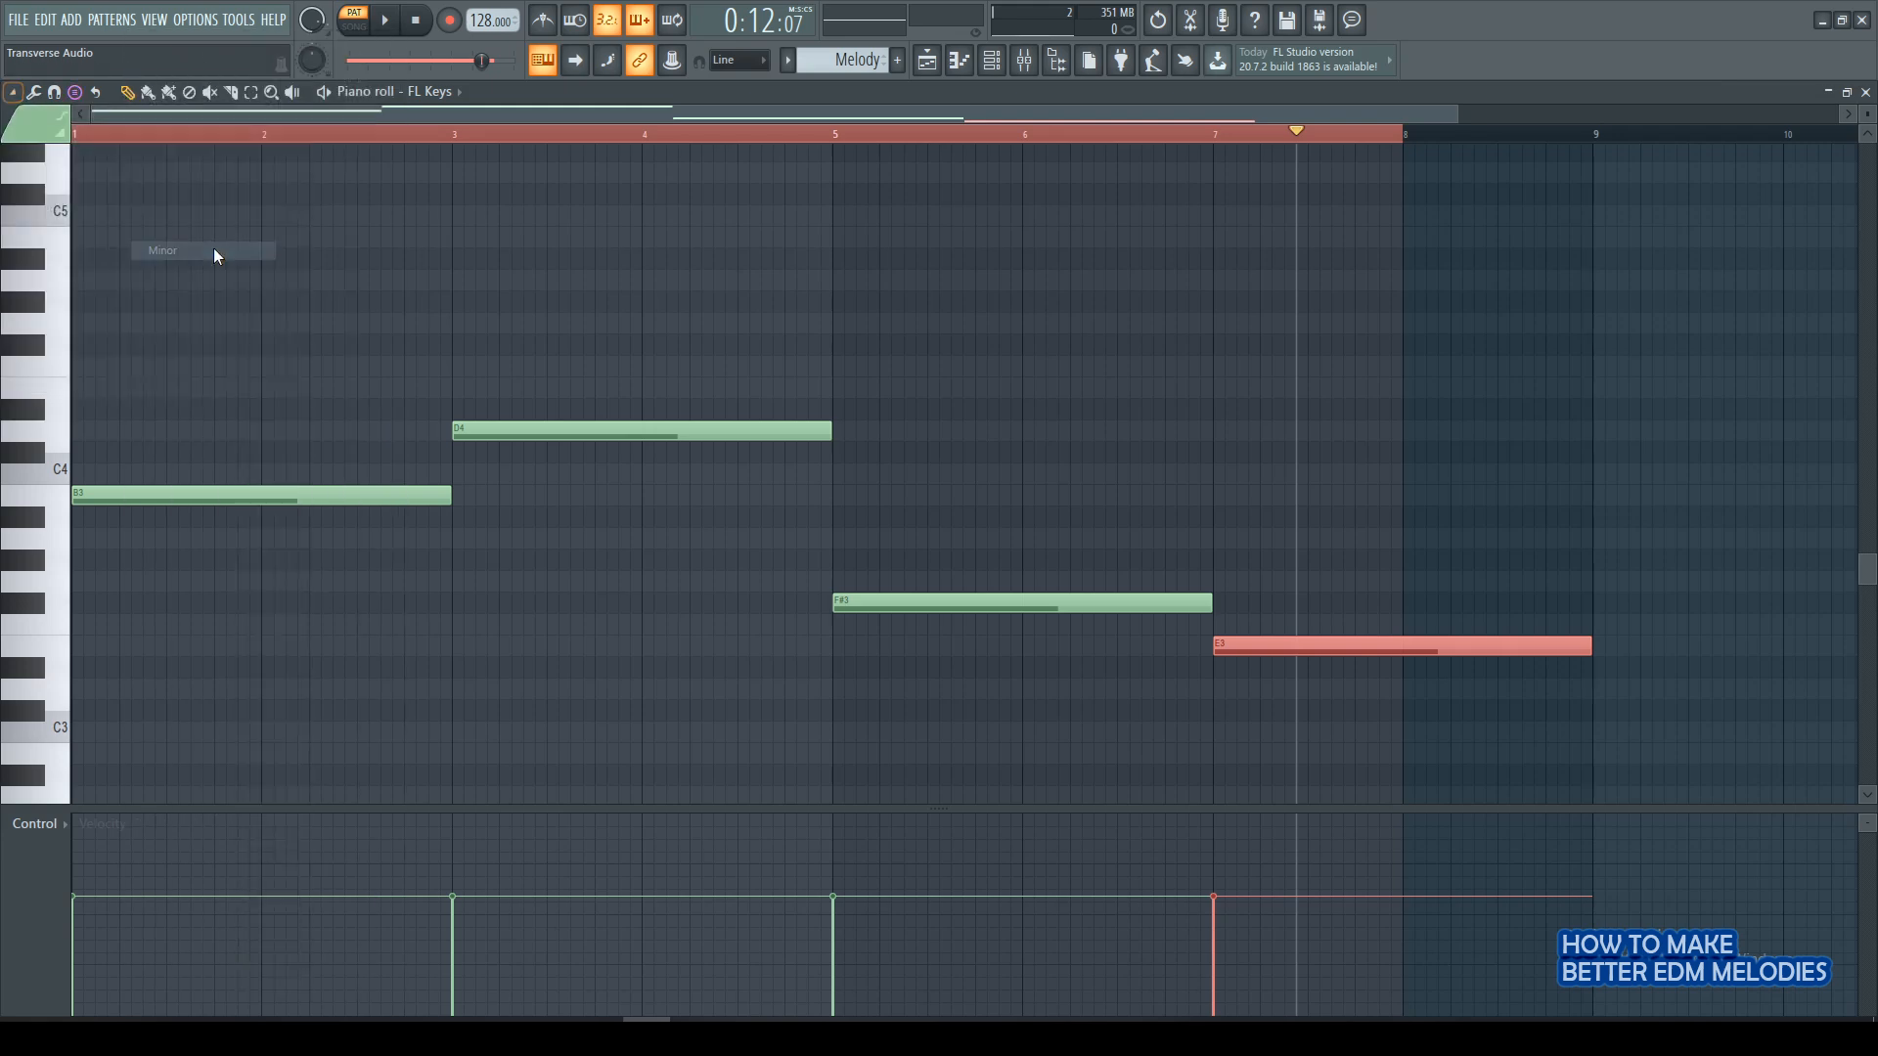
pyautogui.rightClick(81, 496)
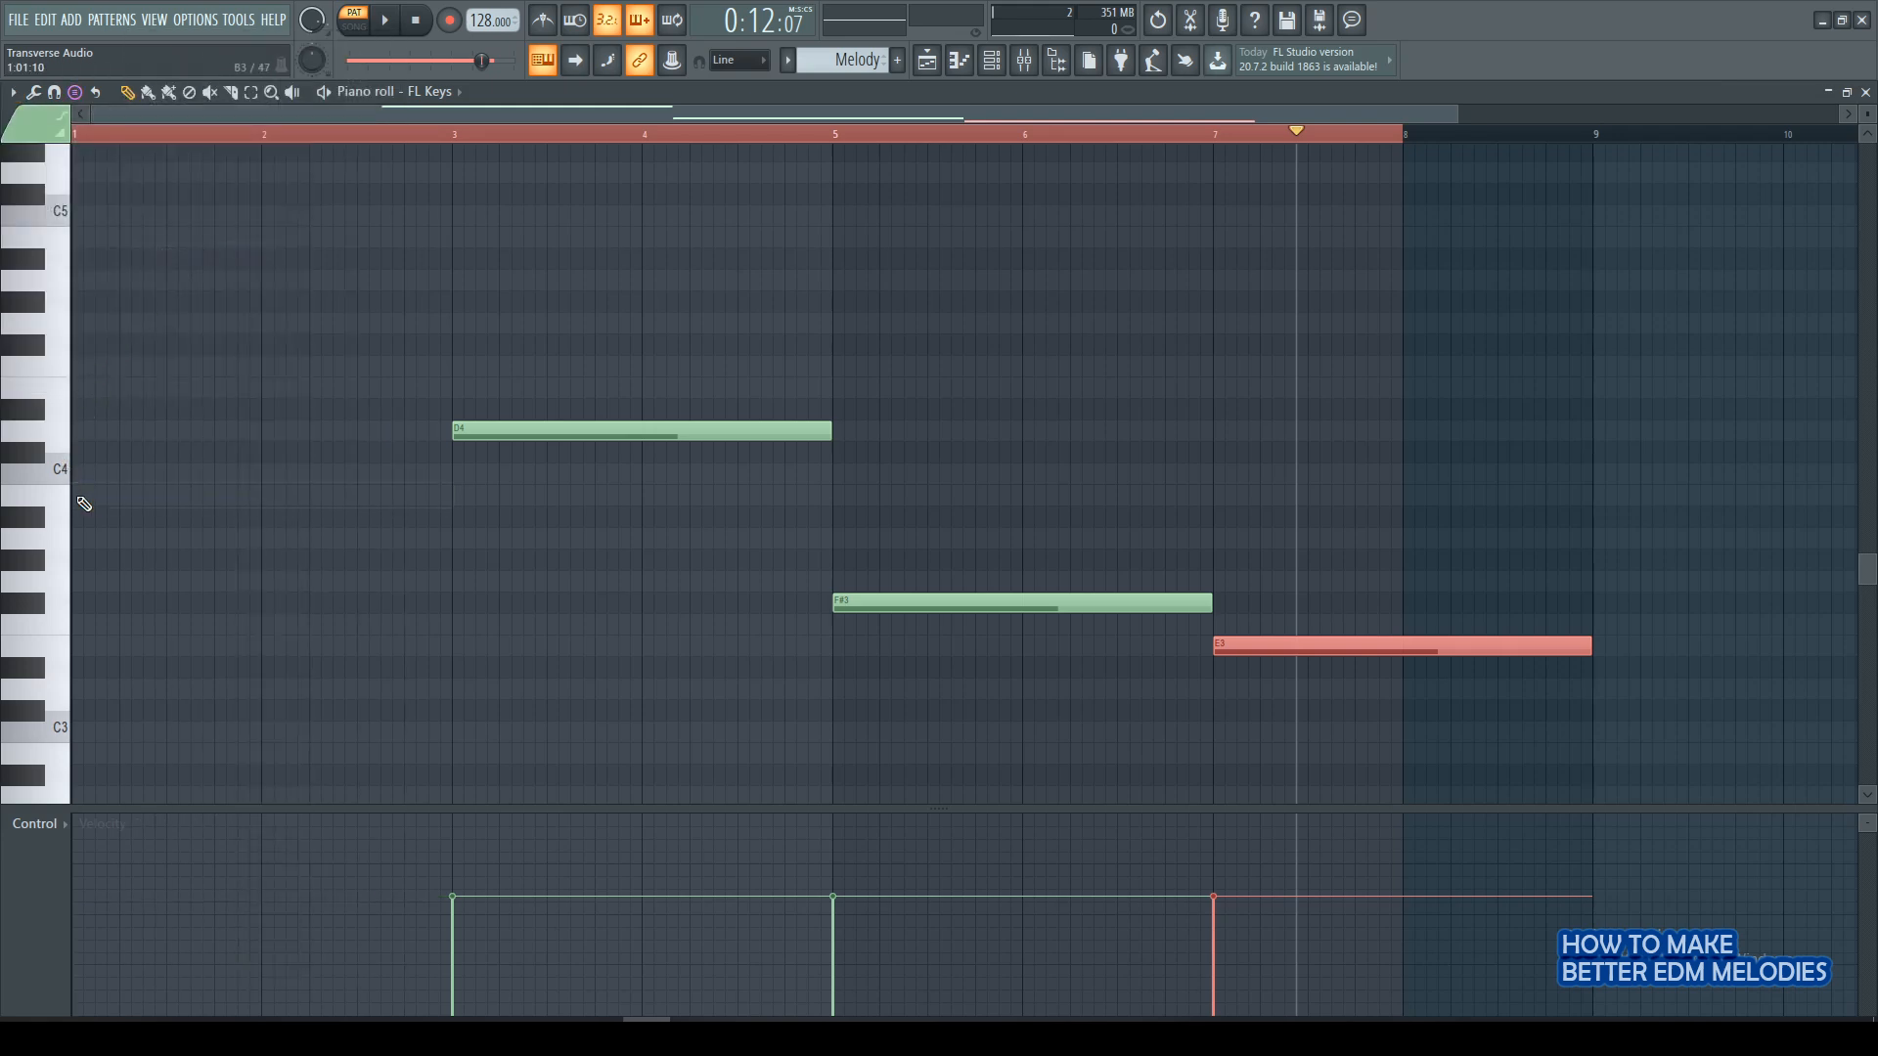
pyautogui.click(73, 494)
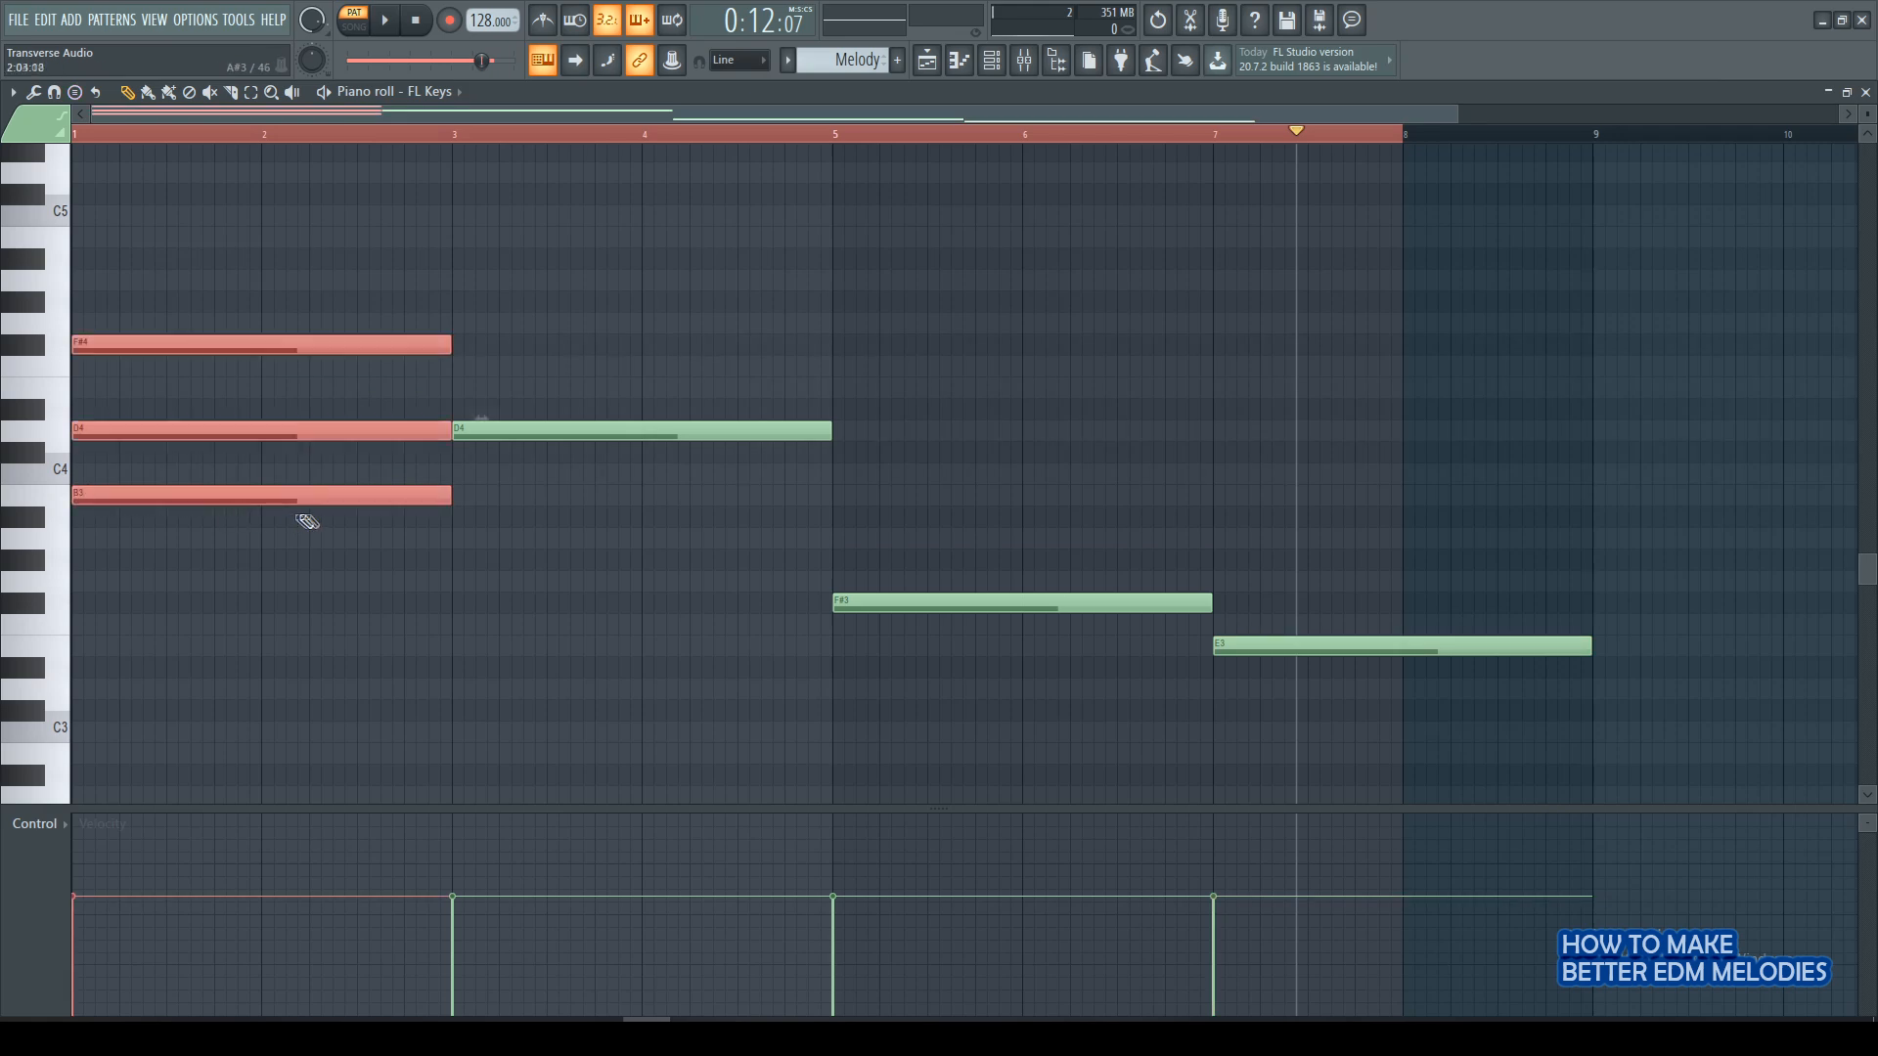
# Replace the D4 note at bar 3 with a D Major 7th chord using the chord stamp, and clear the selection.
pyautogui.click(14, 92)
pyautogui.moveTo(74, 172)
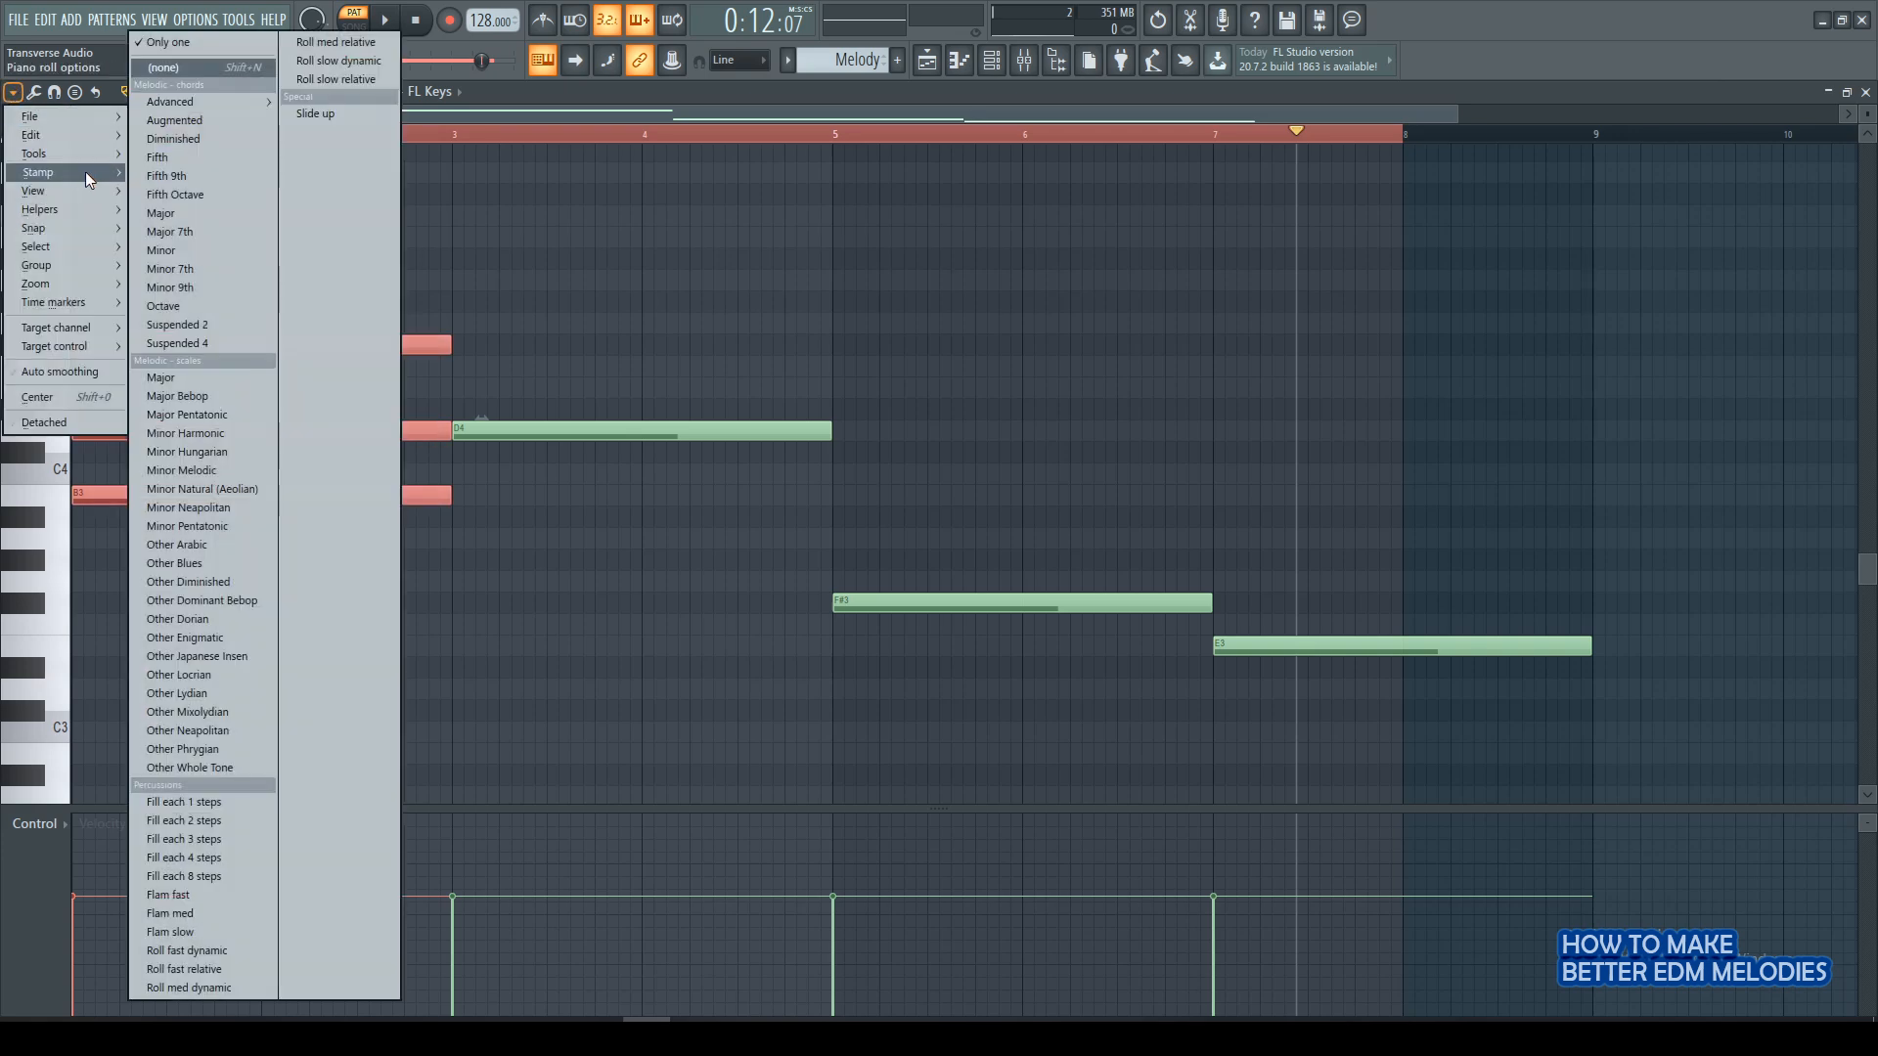
pyautogui.click(215, 234)
pyautogui.rightClick(466, 437)
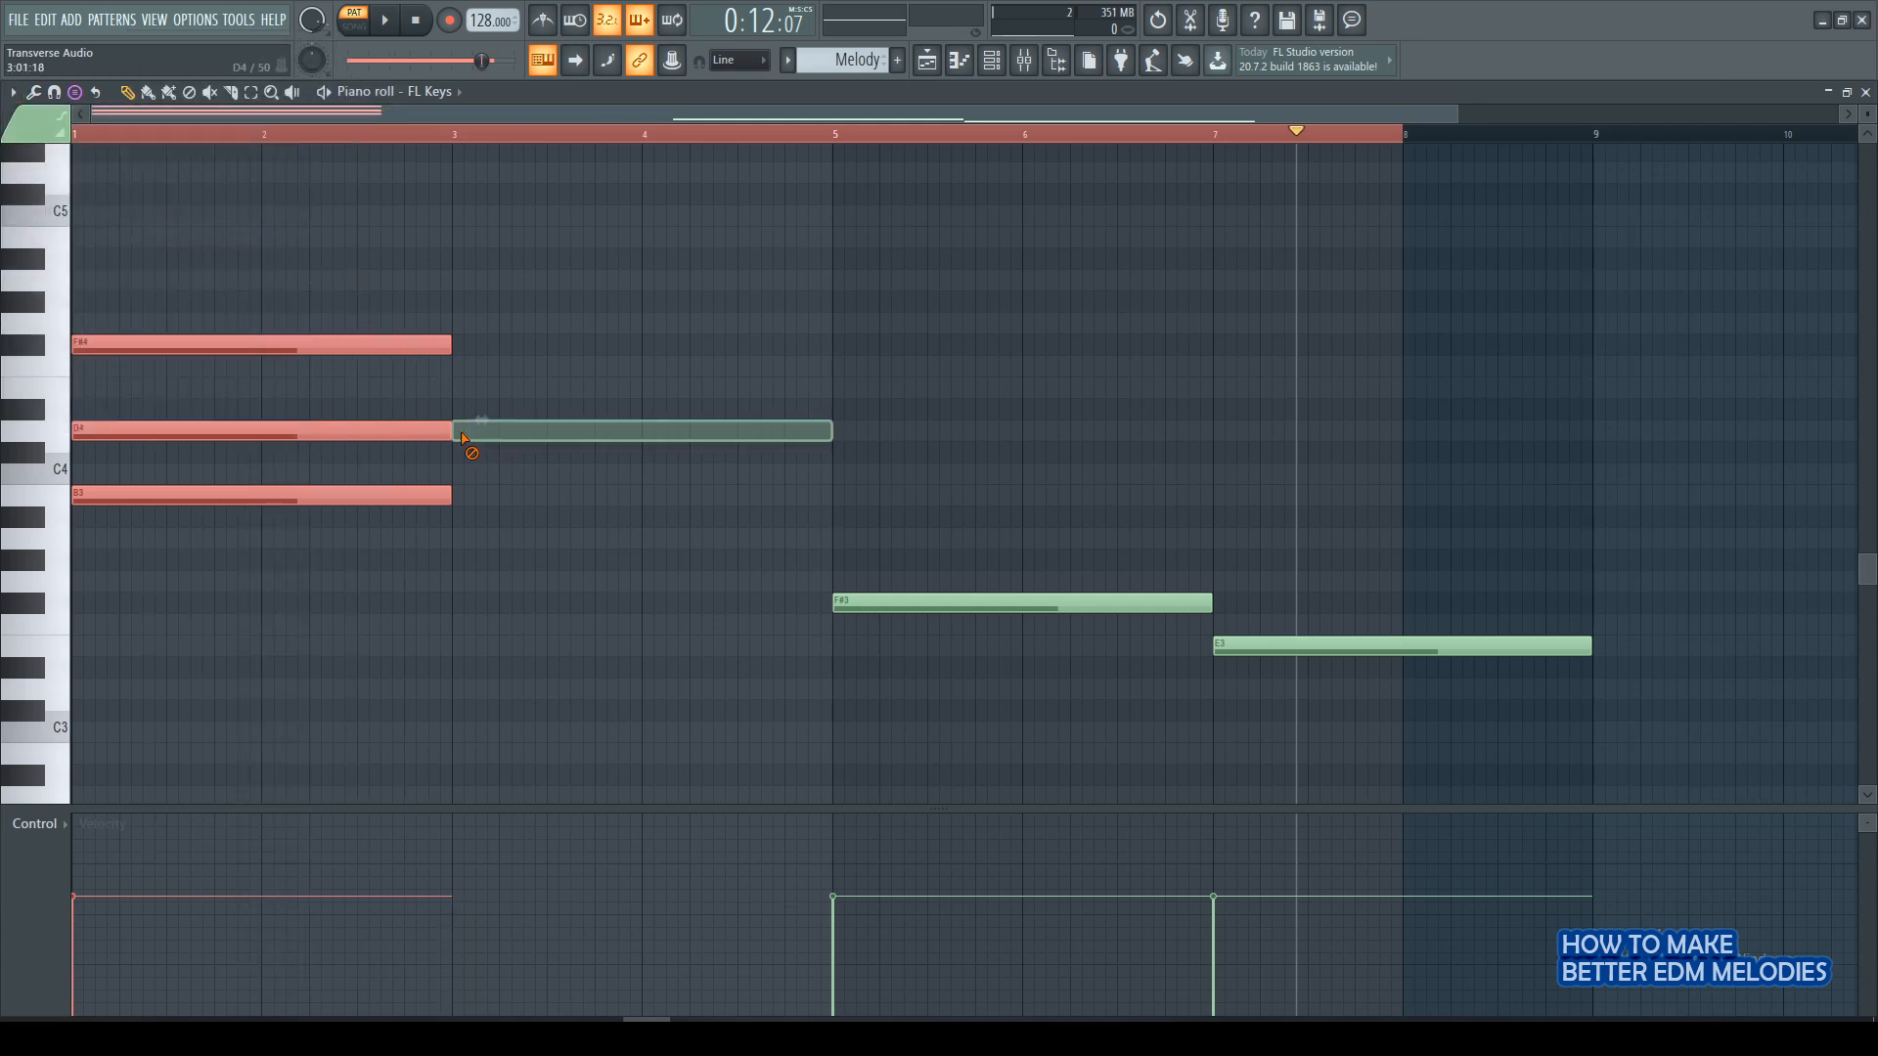
pyautogui.click(456, 430)
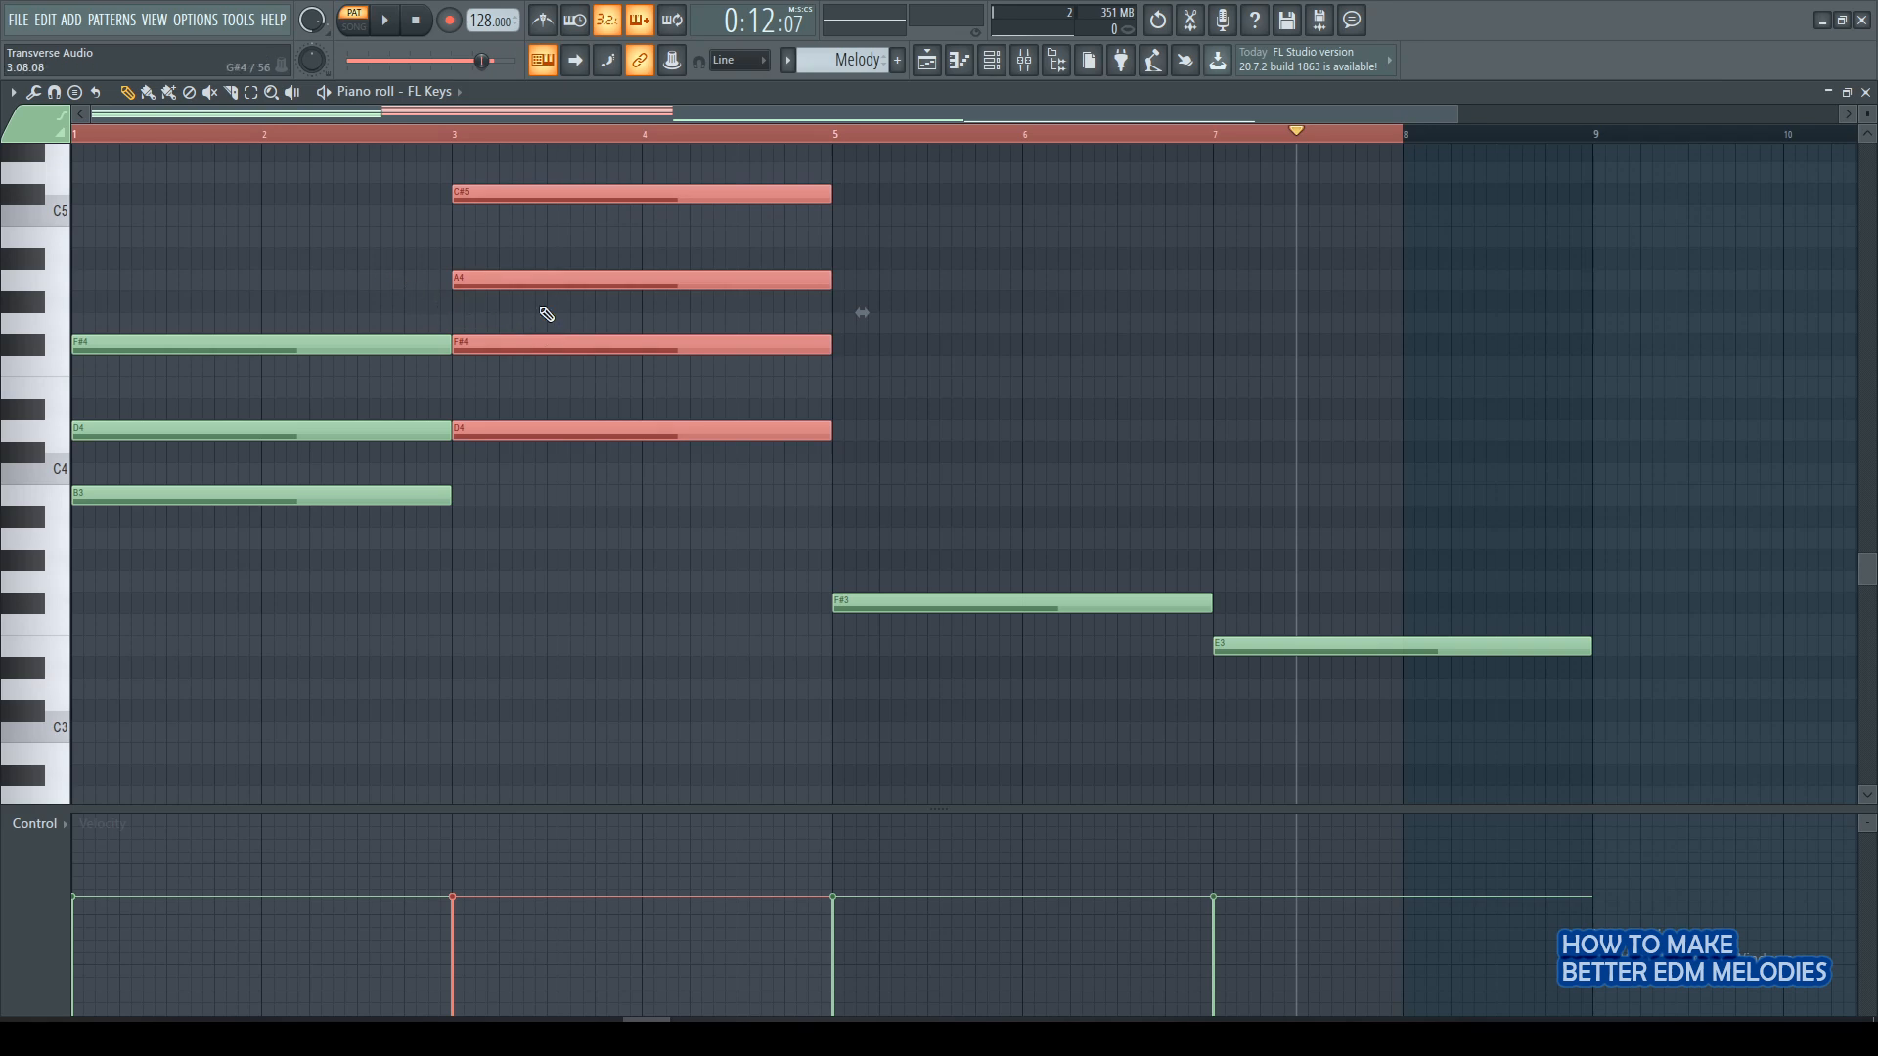
pyautogui.scroll(1, 546, 313)
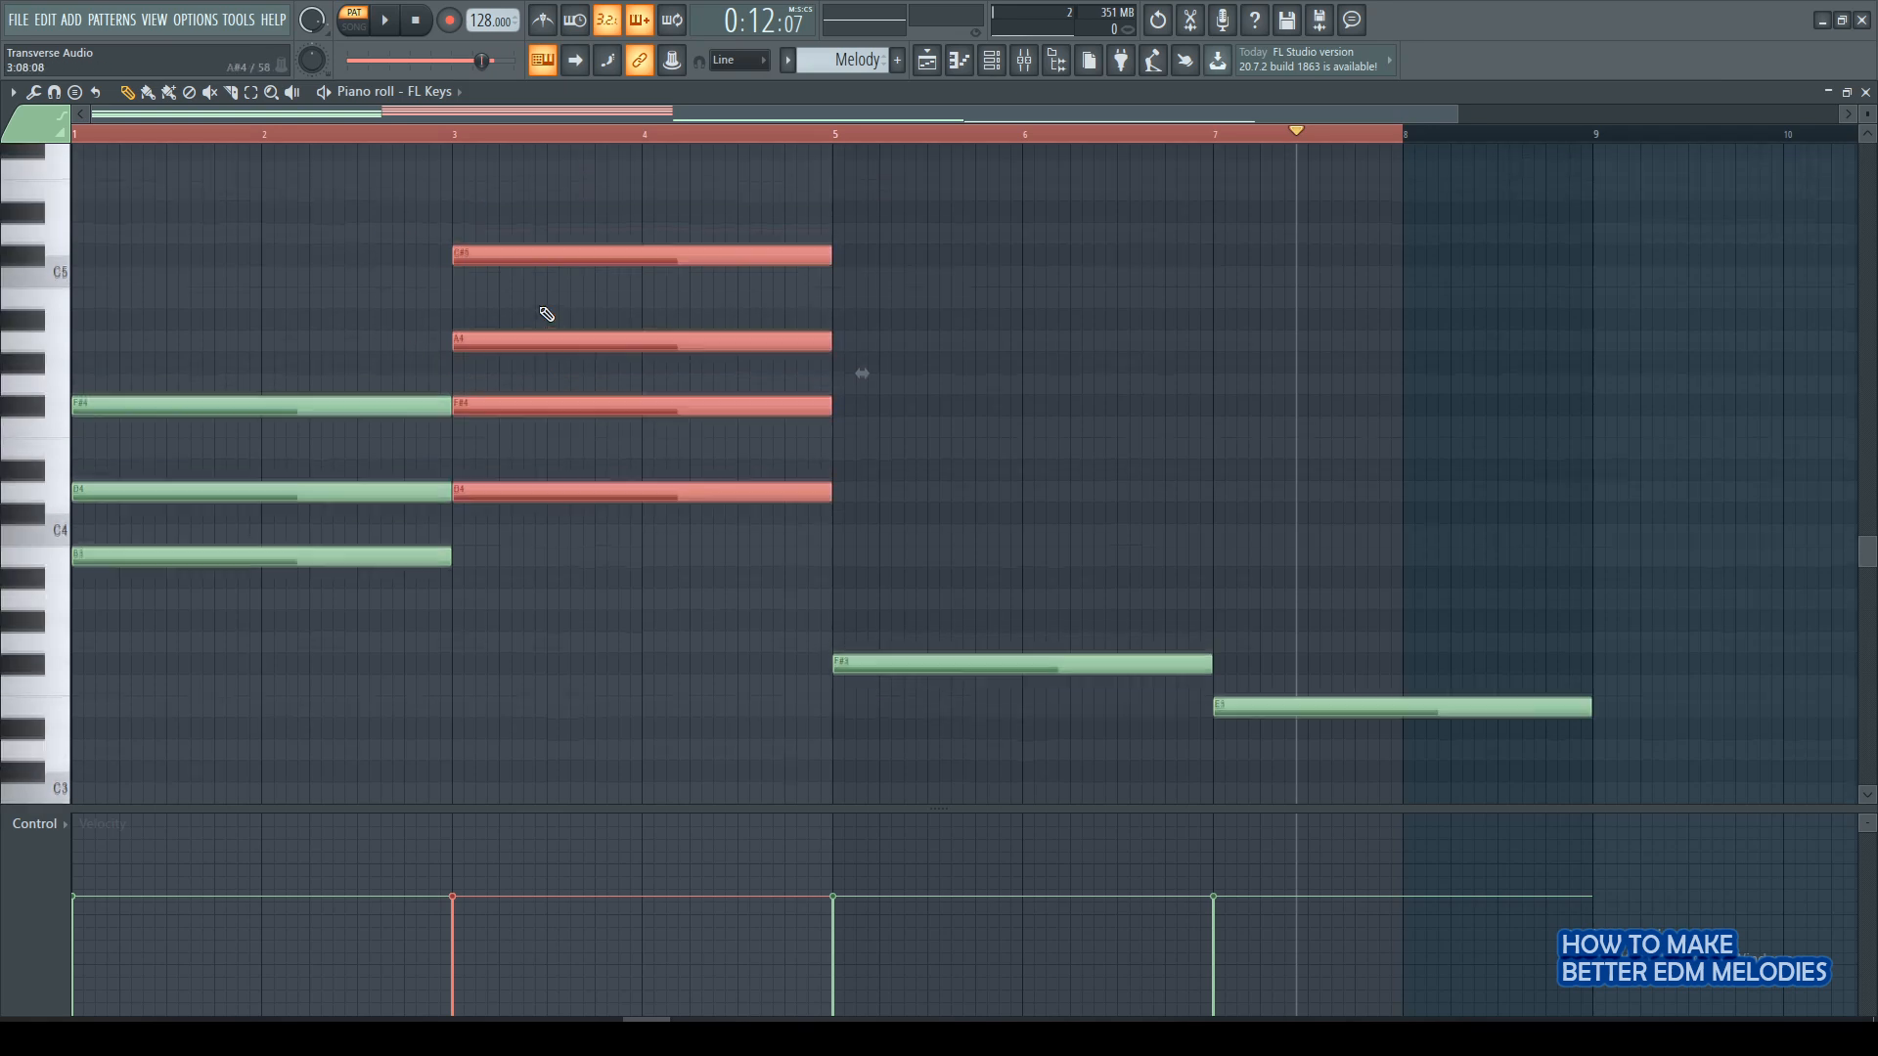
pyautogui.click(525, 133)
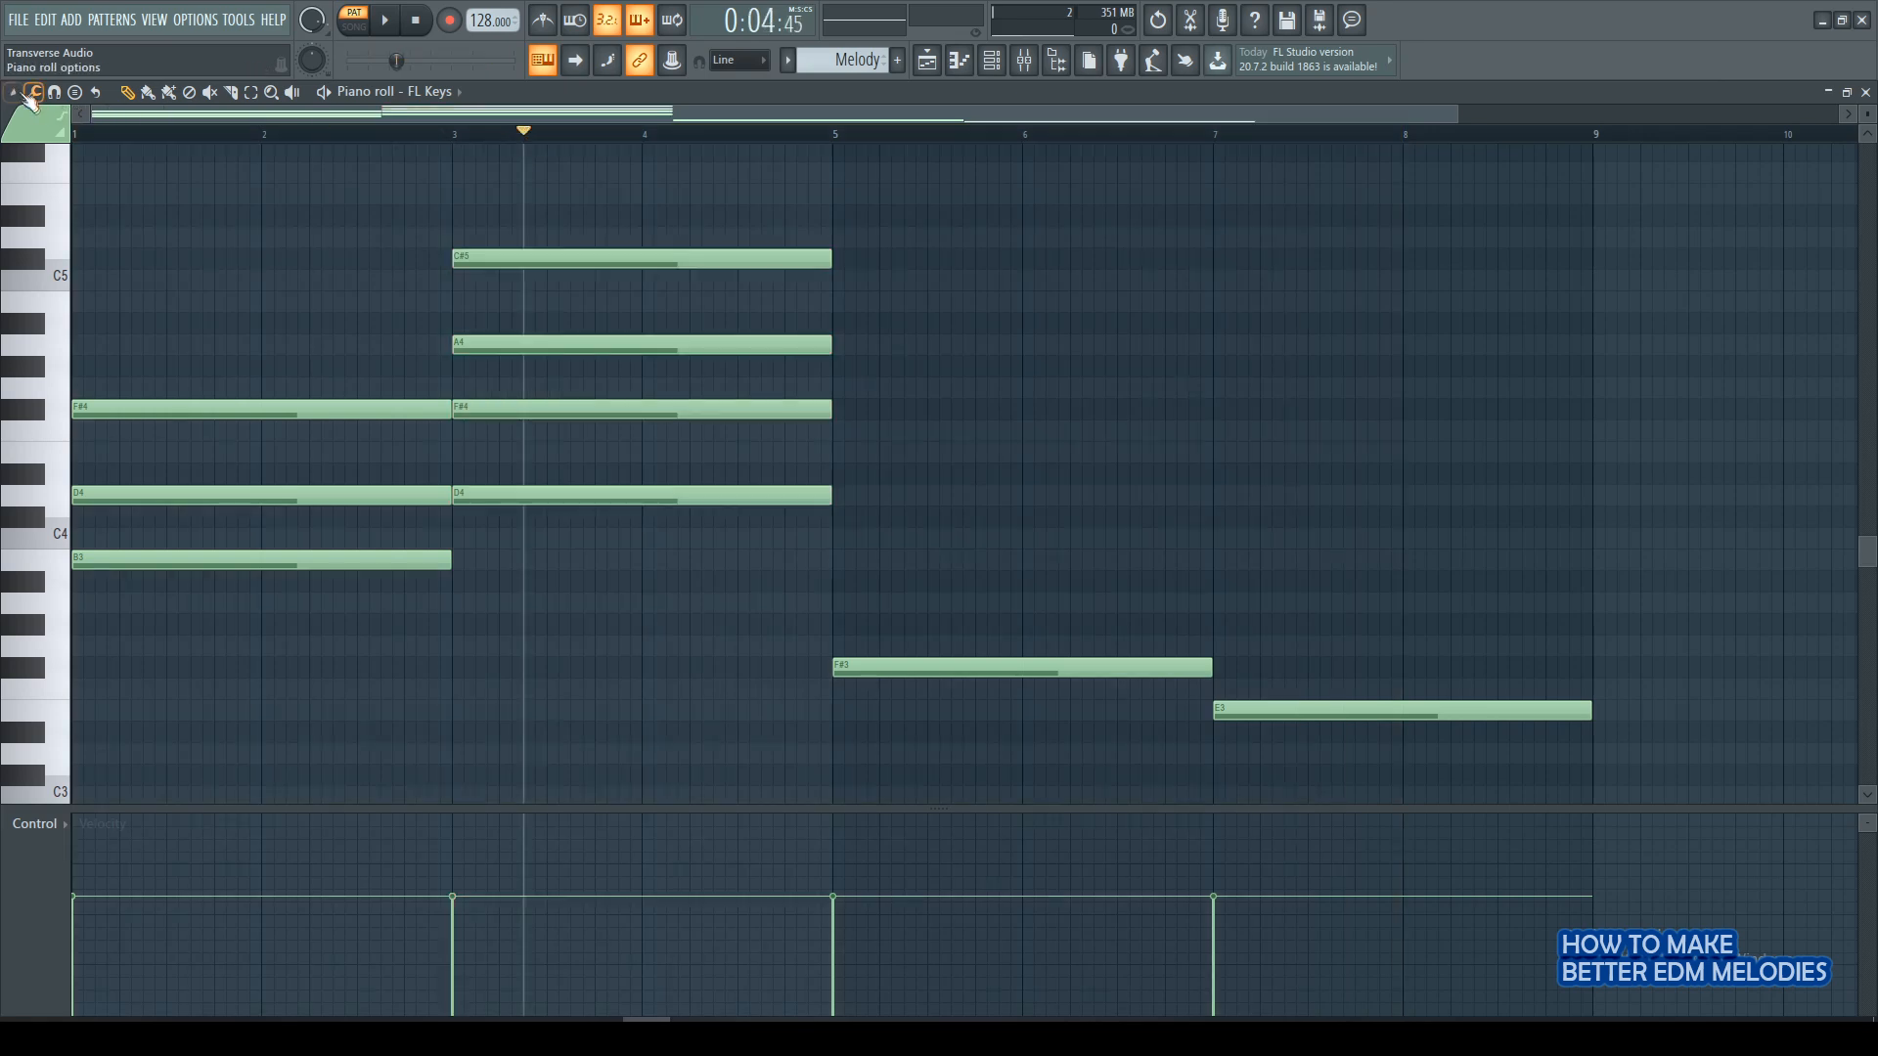
# Replace the F#3 note at bar 5 with an F# Minor chord using the Minor chord stamp.
pyautogui.click(12, 92)
pyautogui.moveTo(102, 170)
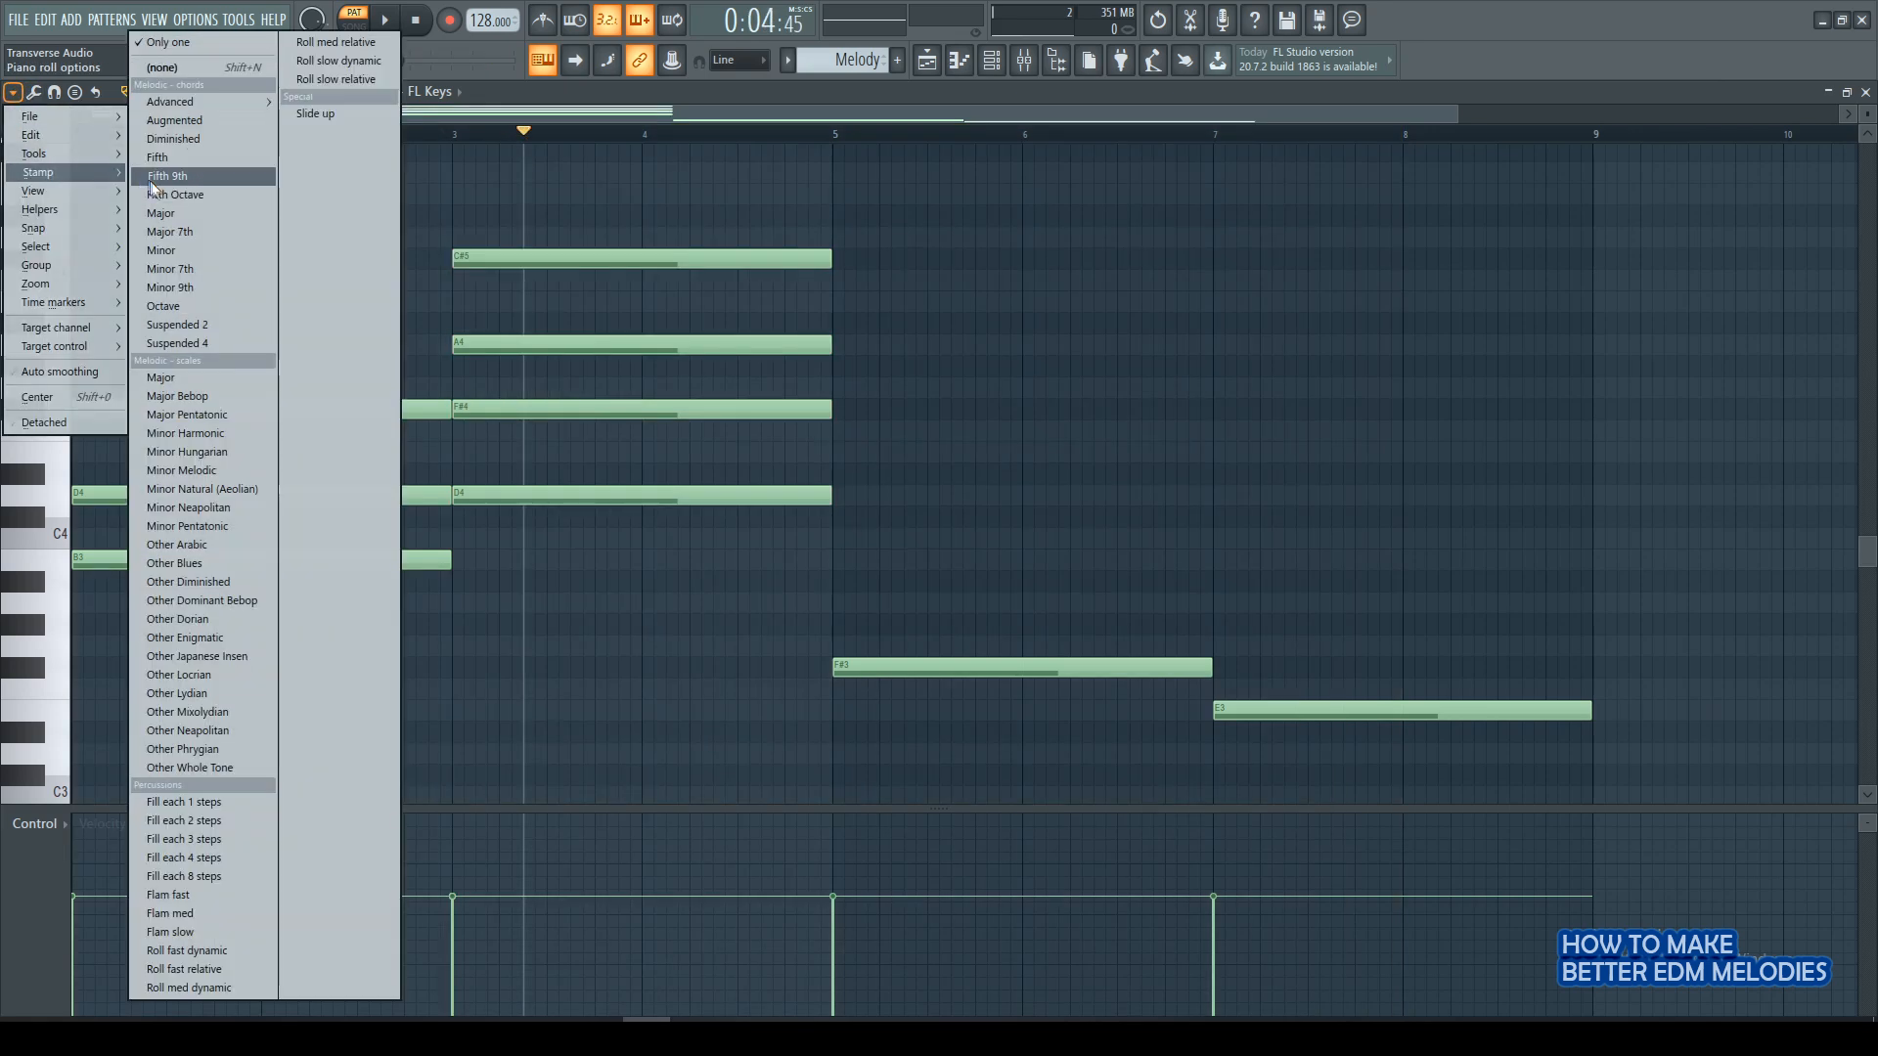
pyautogui.click(195, 251)
pyautogui.rightClick(851, 669)
pyautogui.click(837, 669)
# Replace the E3 note at bar 7 with an E Major chord using the Major chord stamp.
pyautogui.click(13, 92)
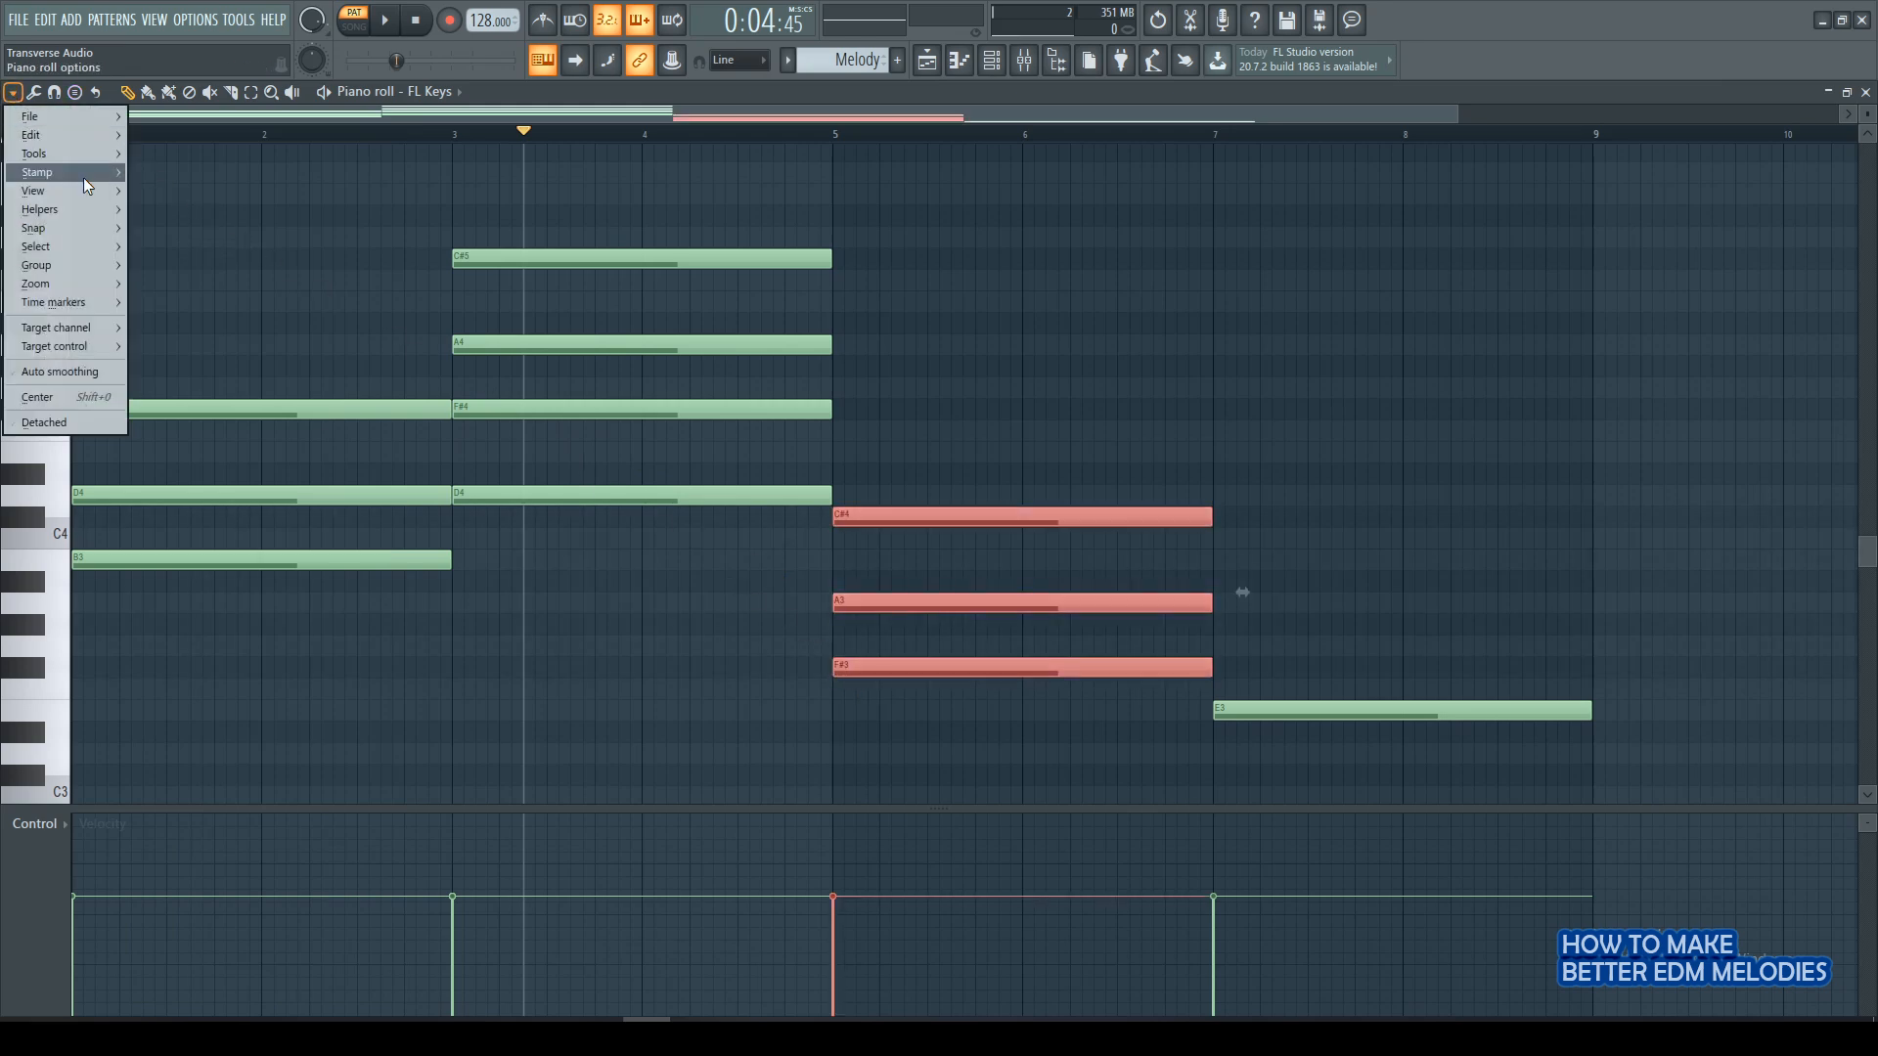
pyautogui.moveTo(97, 172)
pyautogui.click(186, 213)
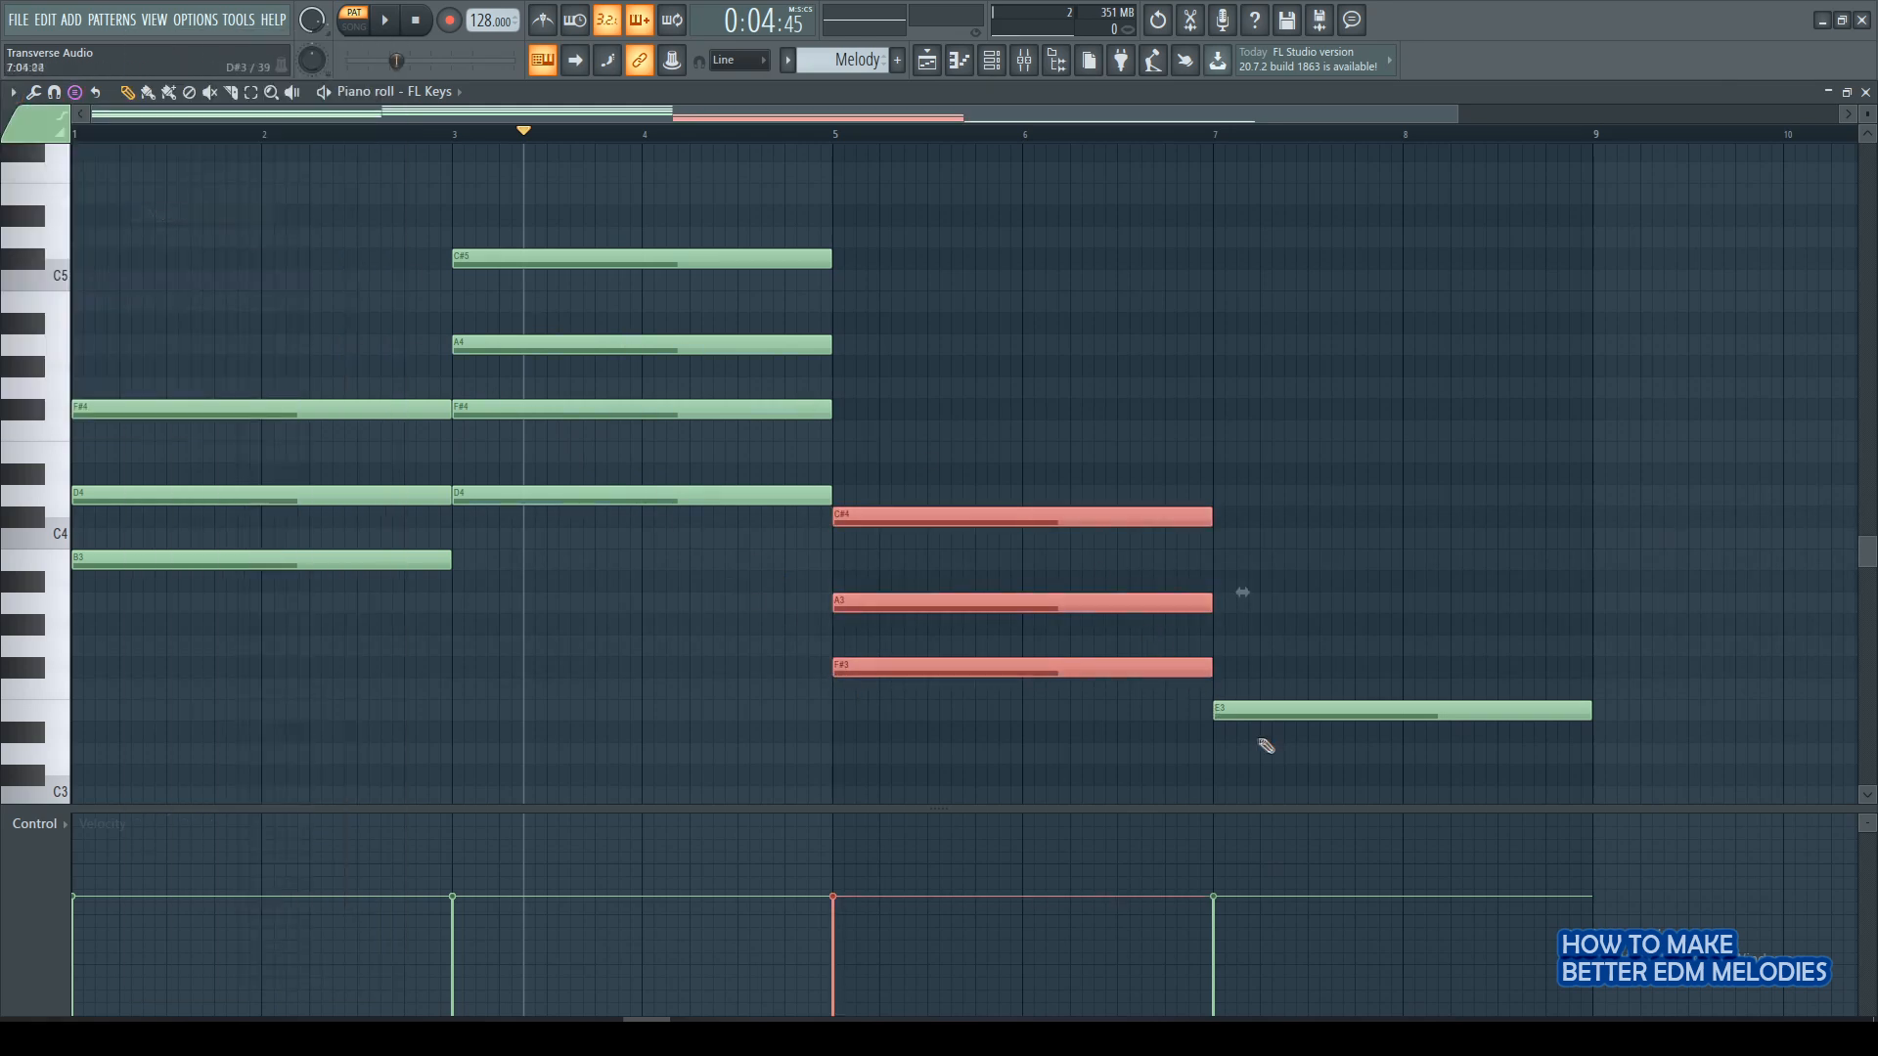
pyautogui.rightClick(1225, 711)
pyautogui.click(1215, 709)
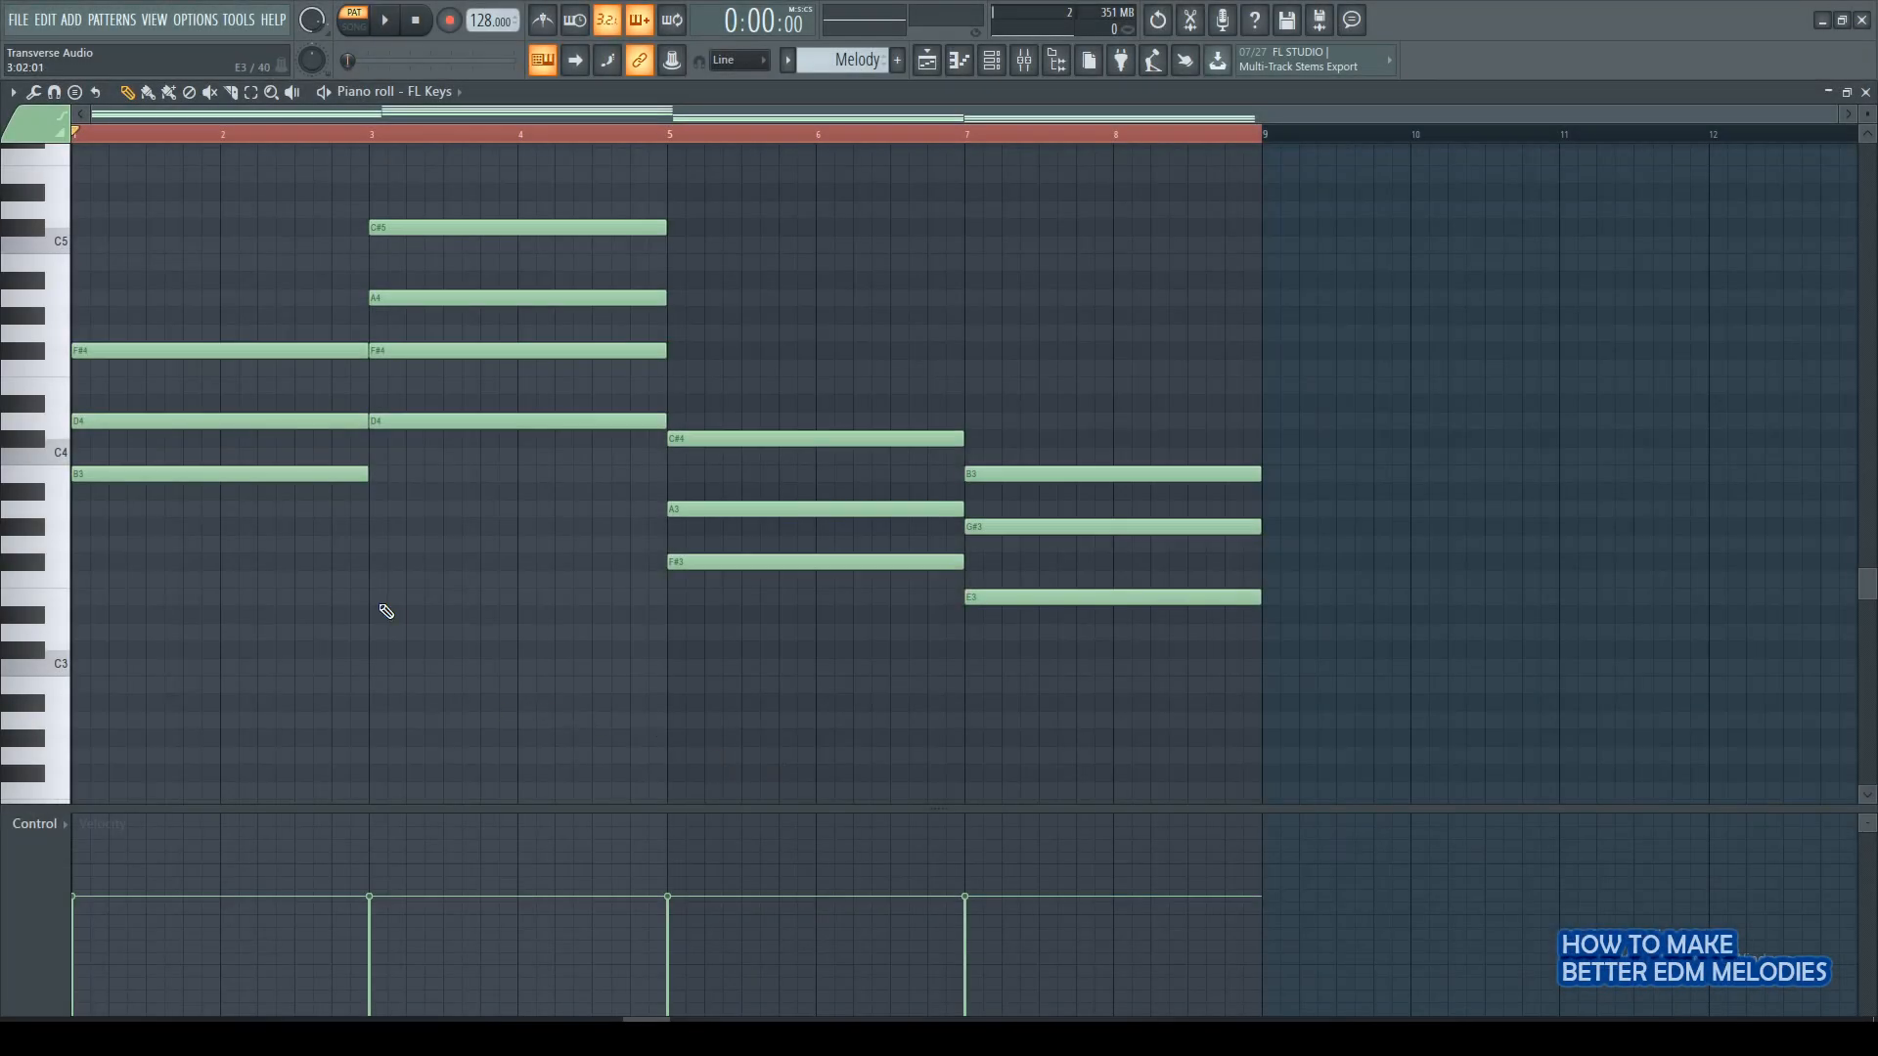
# Copy the B Minor chord at bar 1 and place the duplicate one octave lower, starting on B2.
pyautogui.moveTo(193, 273); pyautogui.dragTo(238, 474)
pyautogui.hotkey('shift', 'Right')
pyautogui.hotkey('ctrl', 'c')
pyautogui.hotkey('ctrl', 'v')
pyautogui.hotkey('ctrl', 'Down')
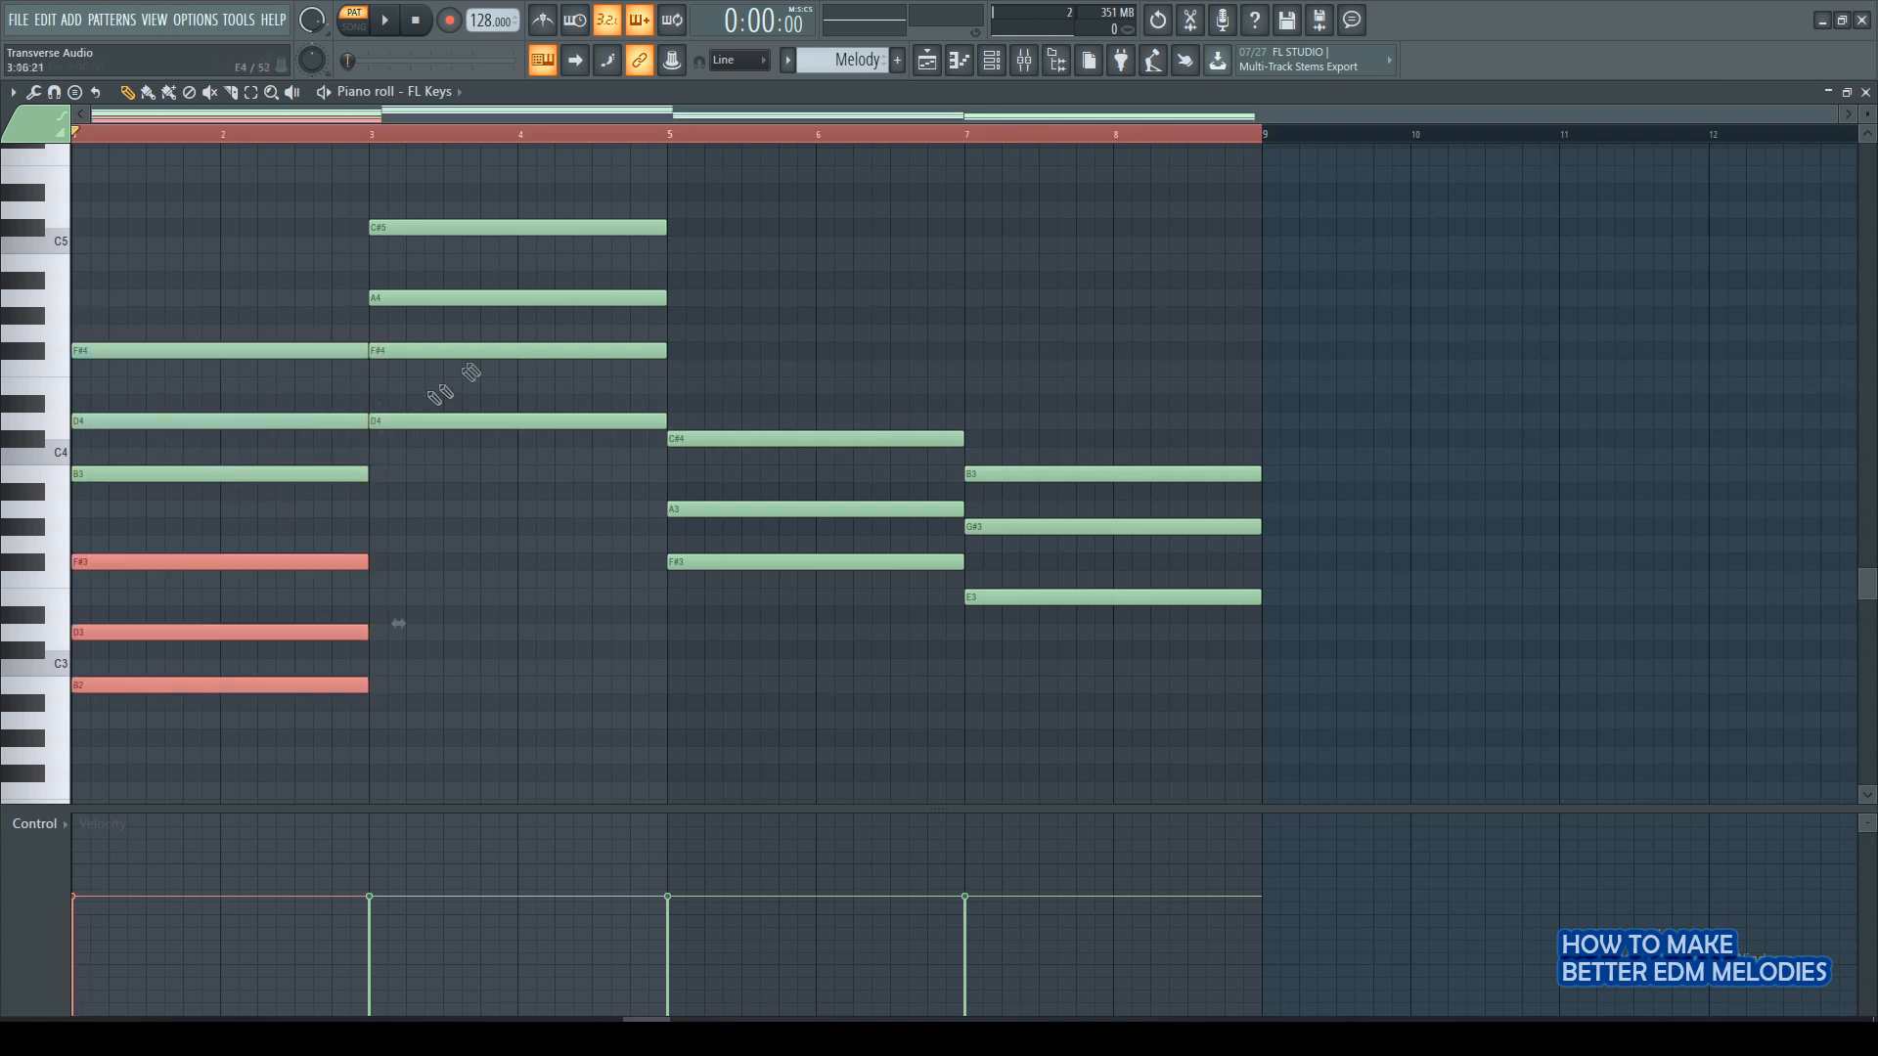
# Duplicate the D Major 7th chord at bar 3 one octave lower in the same bars.
pyautogui.moveTo(477, 184); pyautogui.dragTo(499, 417)
pyautogui.hotkey('ctrl', 'c')
pyautogui.hotkey('ctrl', 'v')
pyautogui.moveTo(234, 425); pyautogui.dragTo(532, 420)
pyautogui.hotkey('ctrl', 'Down')
# Duplicate the F# Minor chord at bar 5 one octave lower in the same bars.
pyautogui.moveTo(802, 358); pyautogui.dragTo(831, 631)
pyautogui.hotkey('ctrl', 'c')
pyautogui.hotkey('ctrl', 'v')
pyautogui.moveTo(142, 566); pyautogui.dragTo(730, 566)
pyautogui.hotkey('ctrl', 'Down')
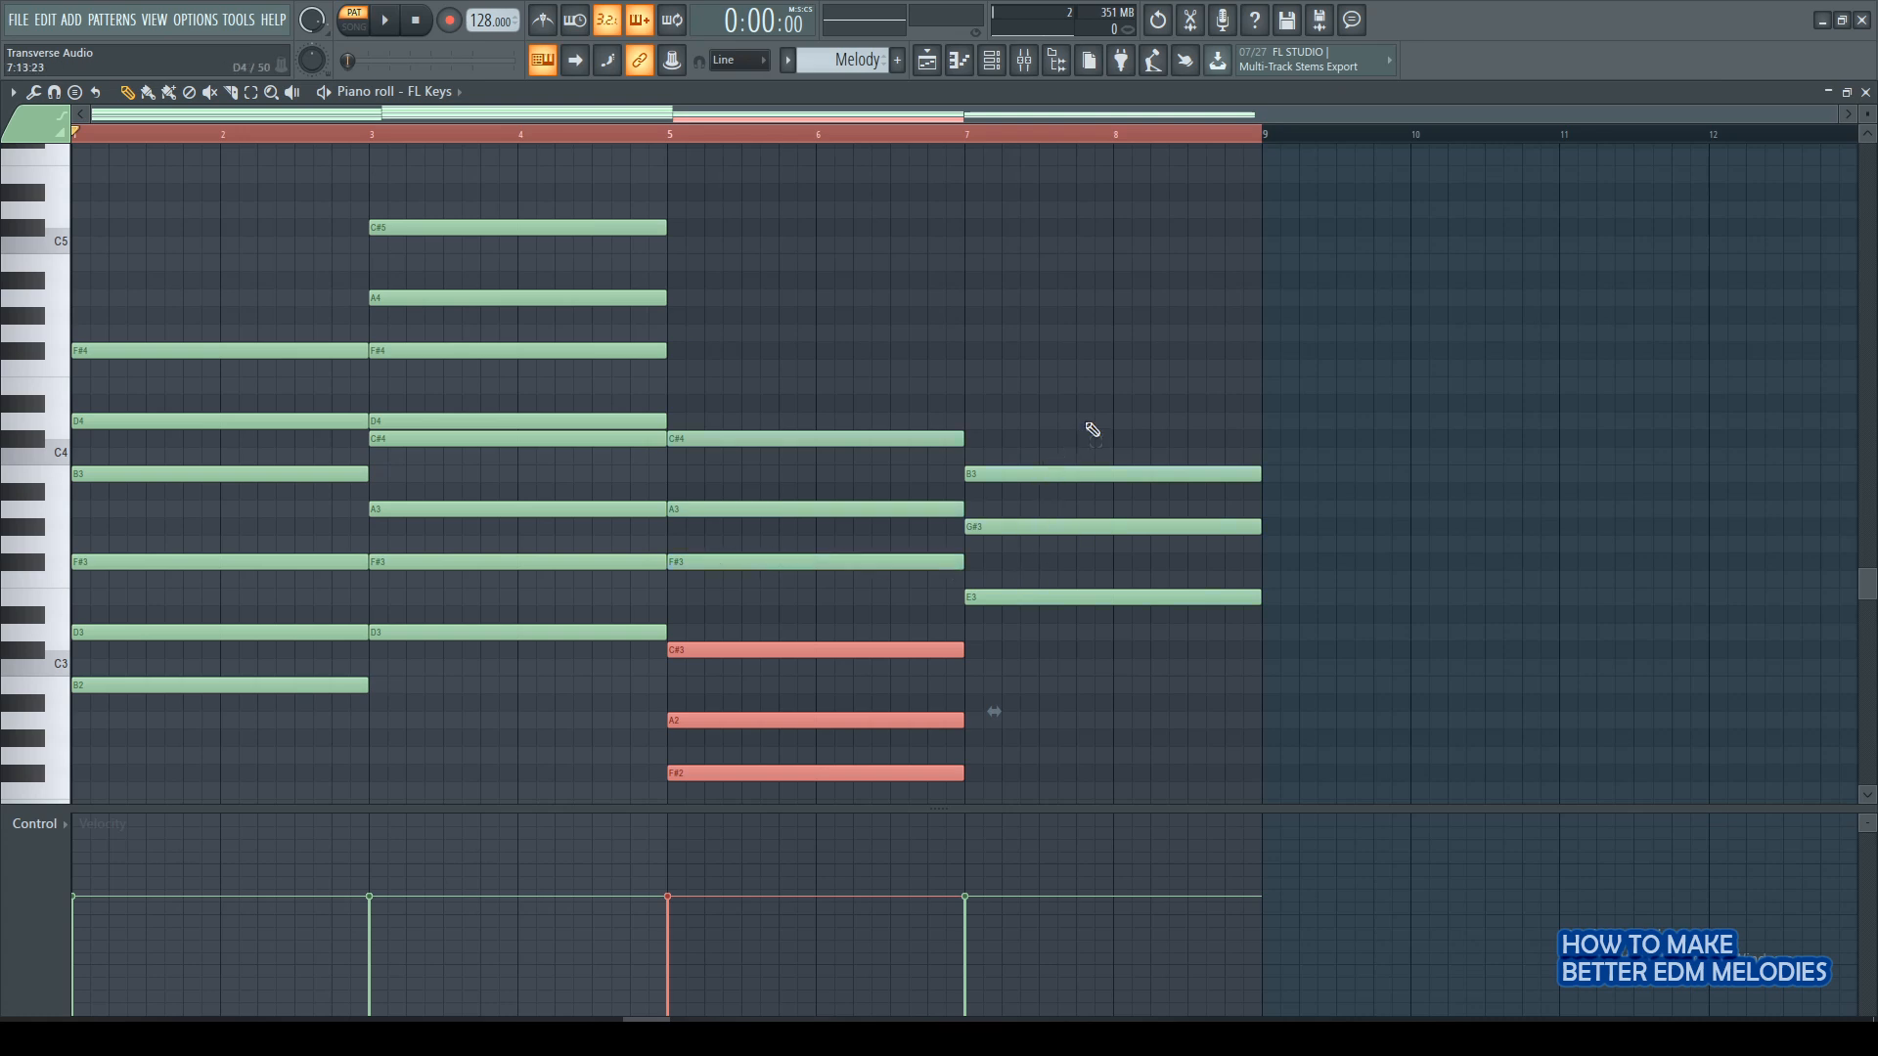
# Duplicate the E Major chord at bar 7 one octave lower in the same bars.
pyautogui.moveTo(1092, 430); pyautogui.dragTo(1127, 636)
pyautogui.hotkey('ctrl', 'c')
pyautogui.hotkey('ctrl', 'v')
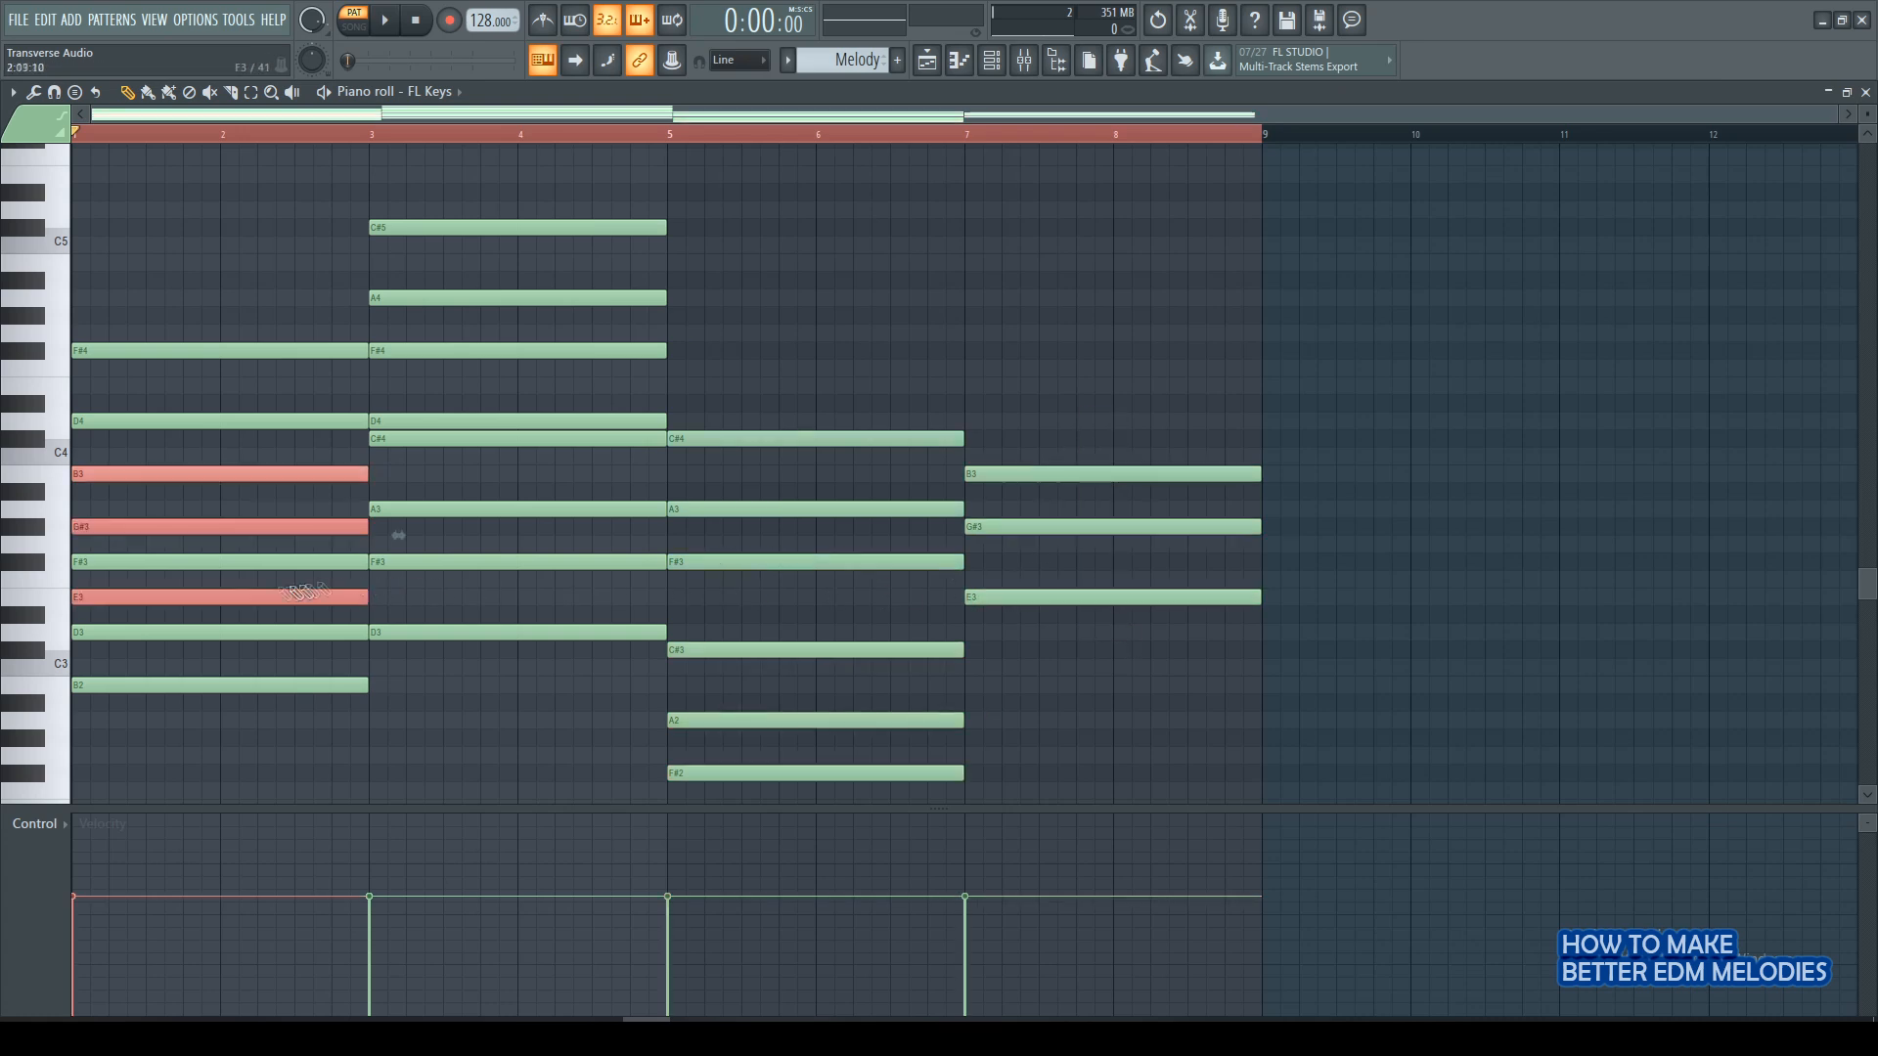
pyautogui.moveTo(183, 597); pyautogui.dragTo(1072, 585)
pyautogui.hotkey('ctrl', 'Down')
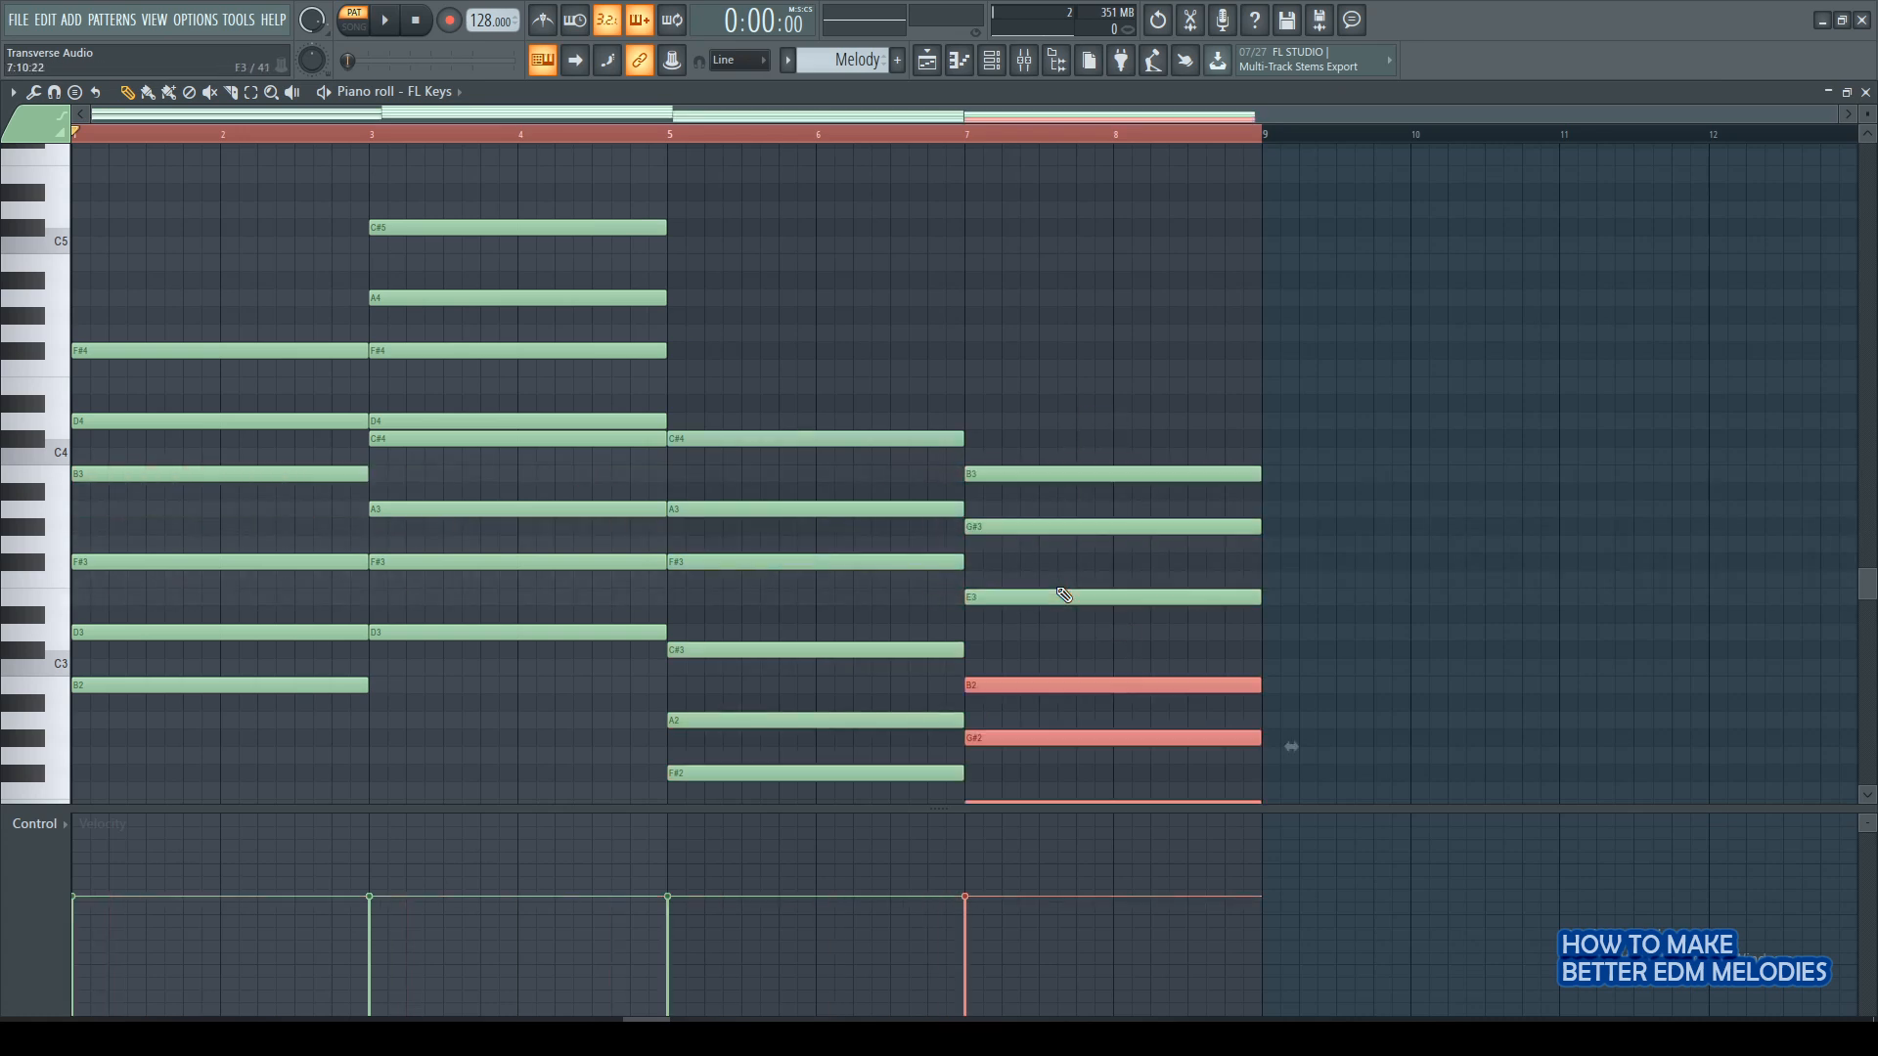
# Select all the chord notes and transpose them up one octave.
pyautogui.scroll(-1, 978, 521)
pyautogui.hotkey('ctrl', 'a')
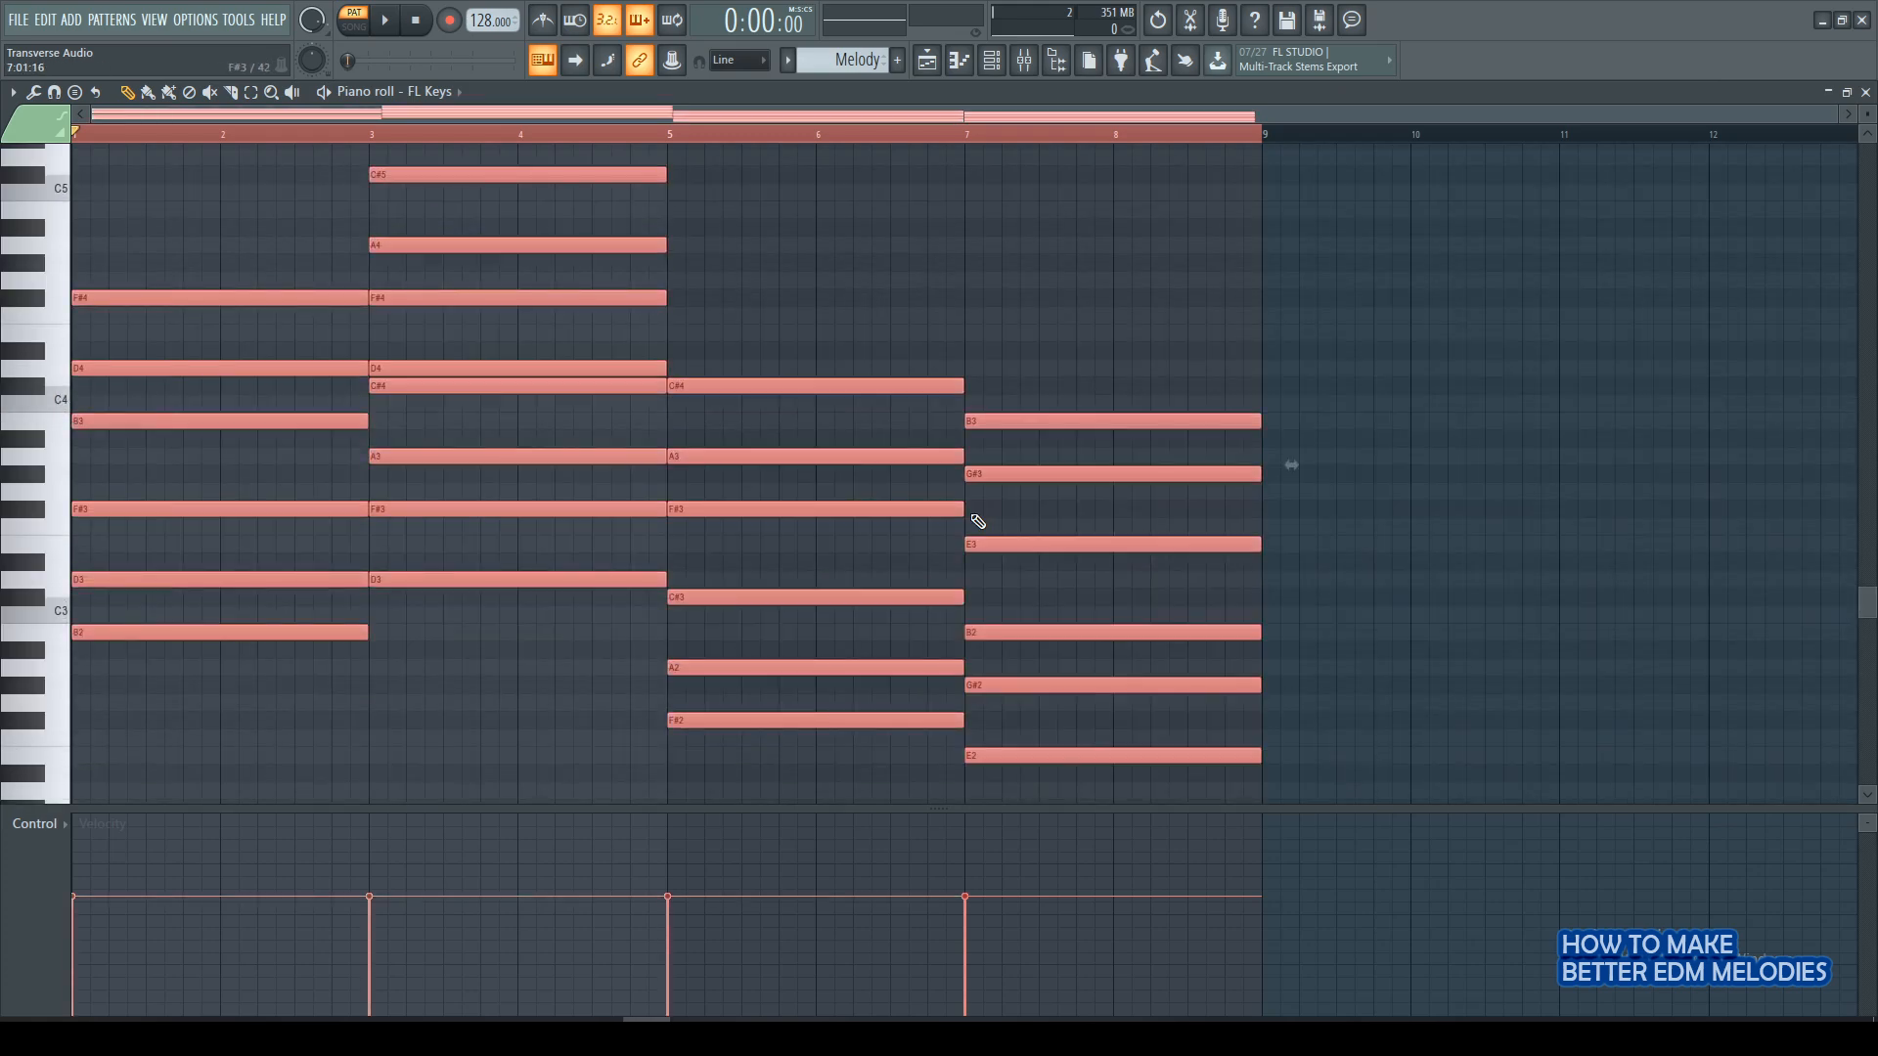
pyautogui.hotkey('ctrl', 'Up')
pyautogui.scroll(3, 978, 521)
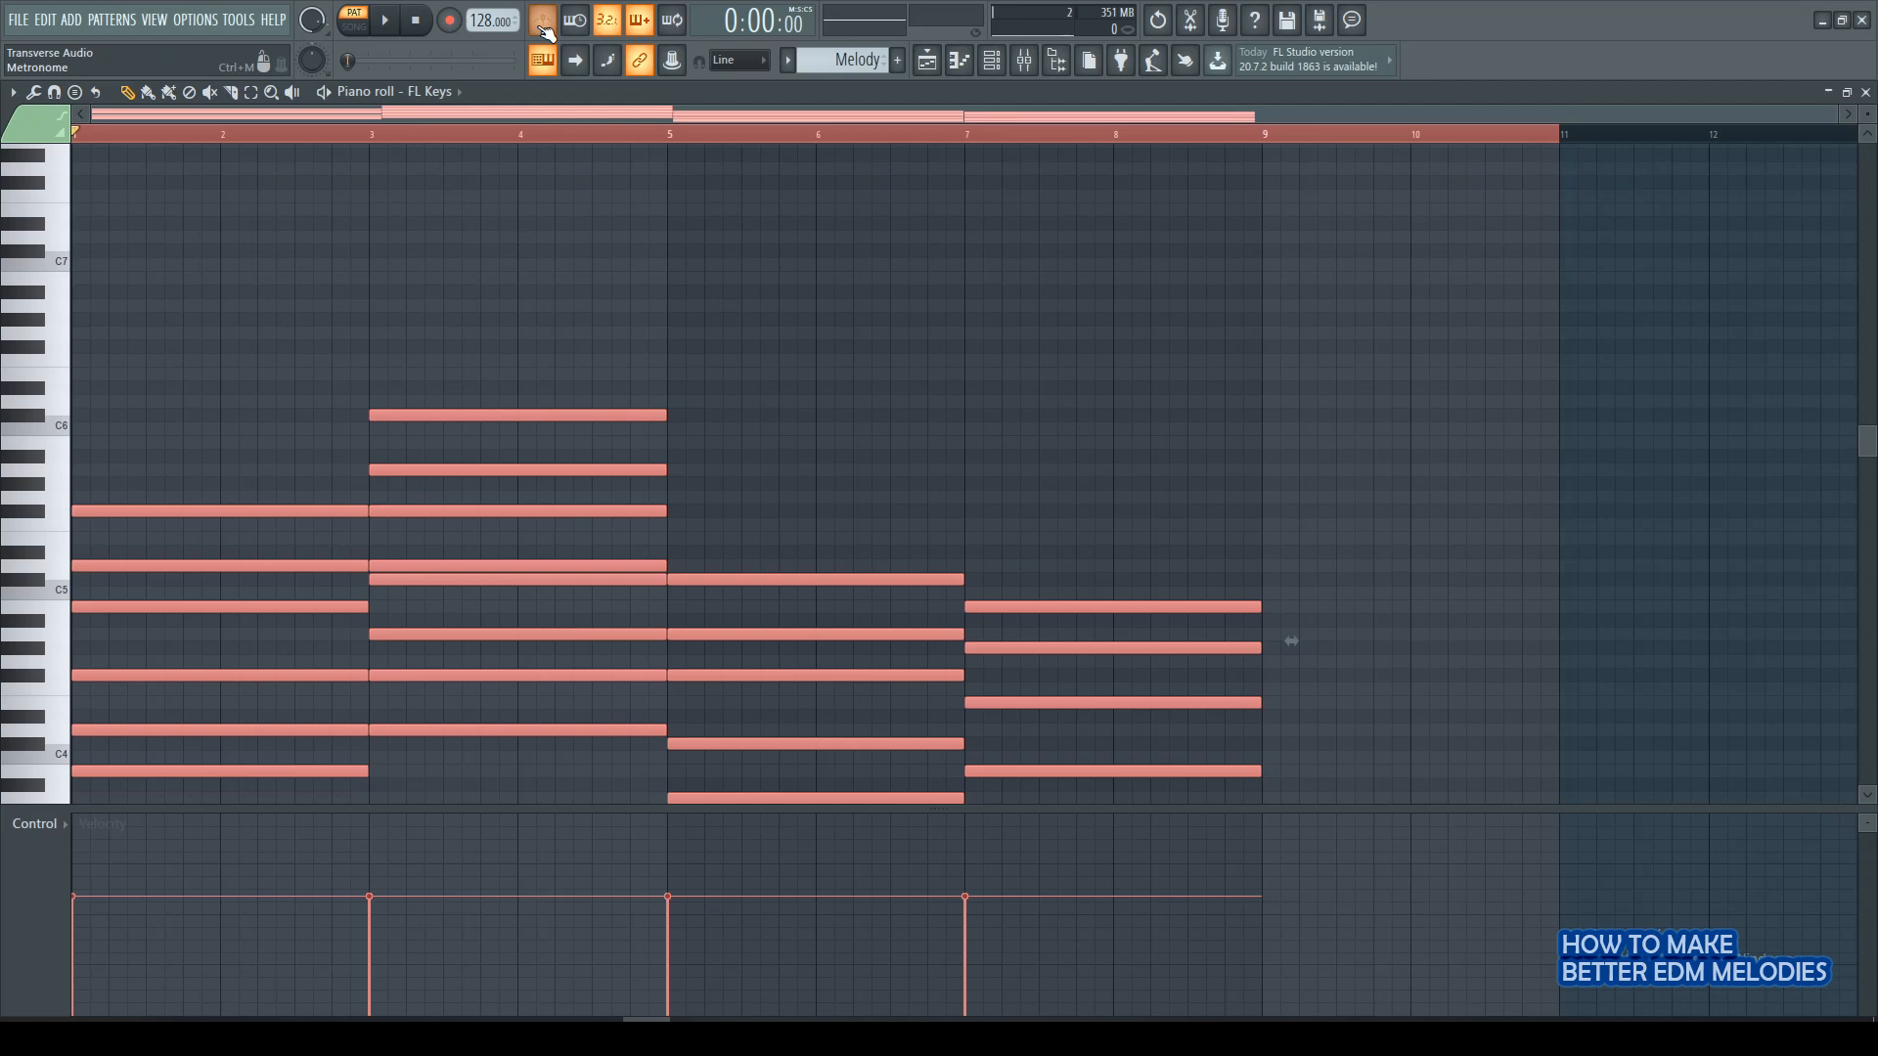
# Play back the full chord progression with the metronome on.
pyautogui.click(544, 29)
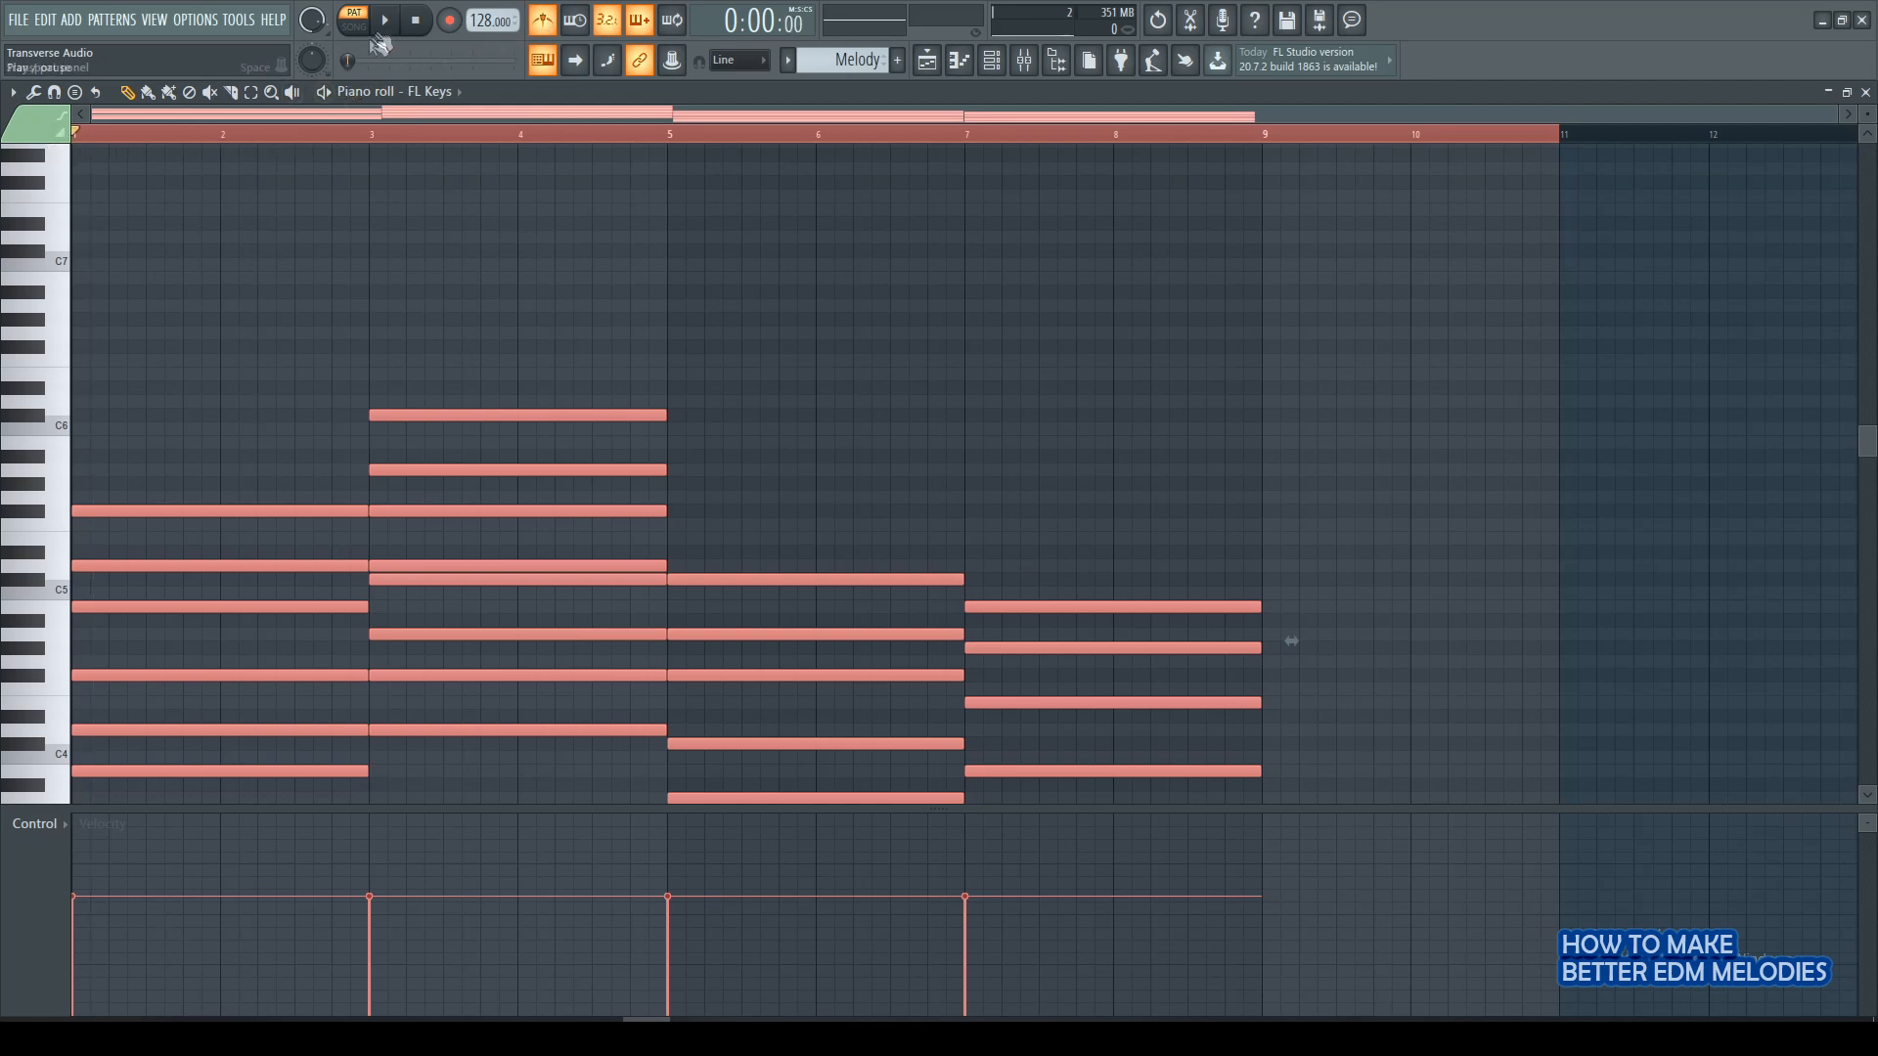
pyautogui.click(397, 22)
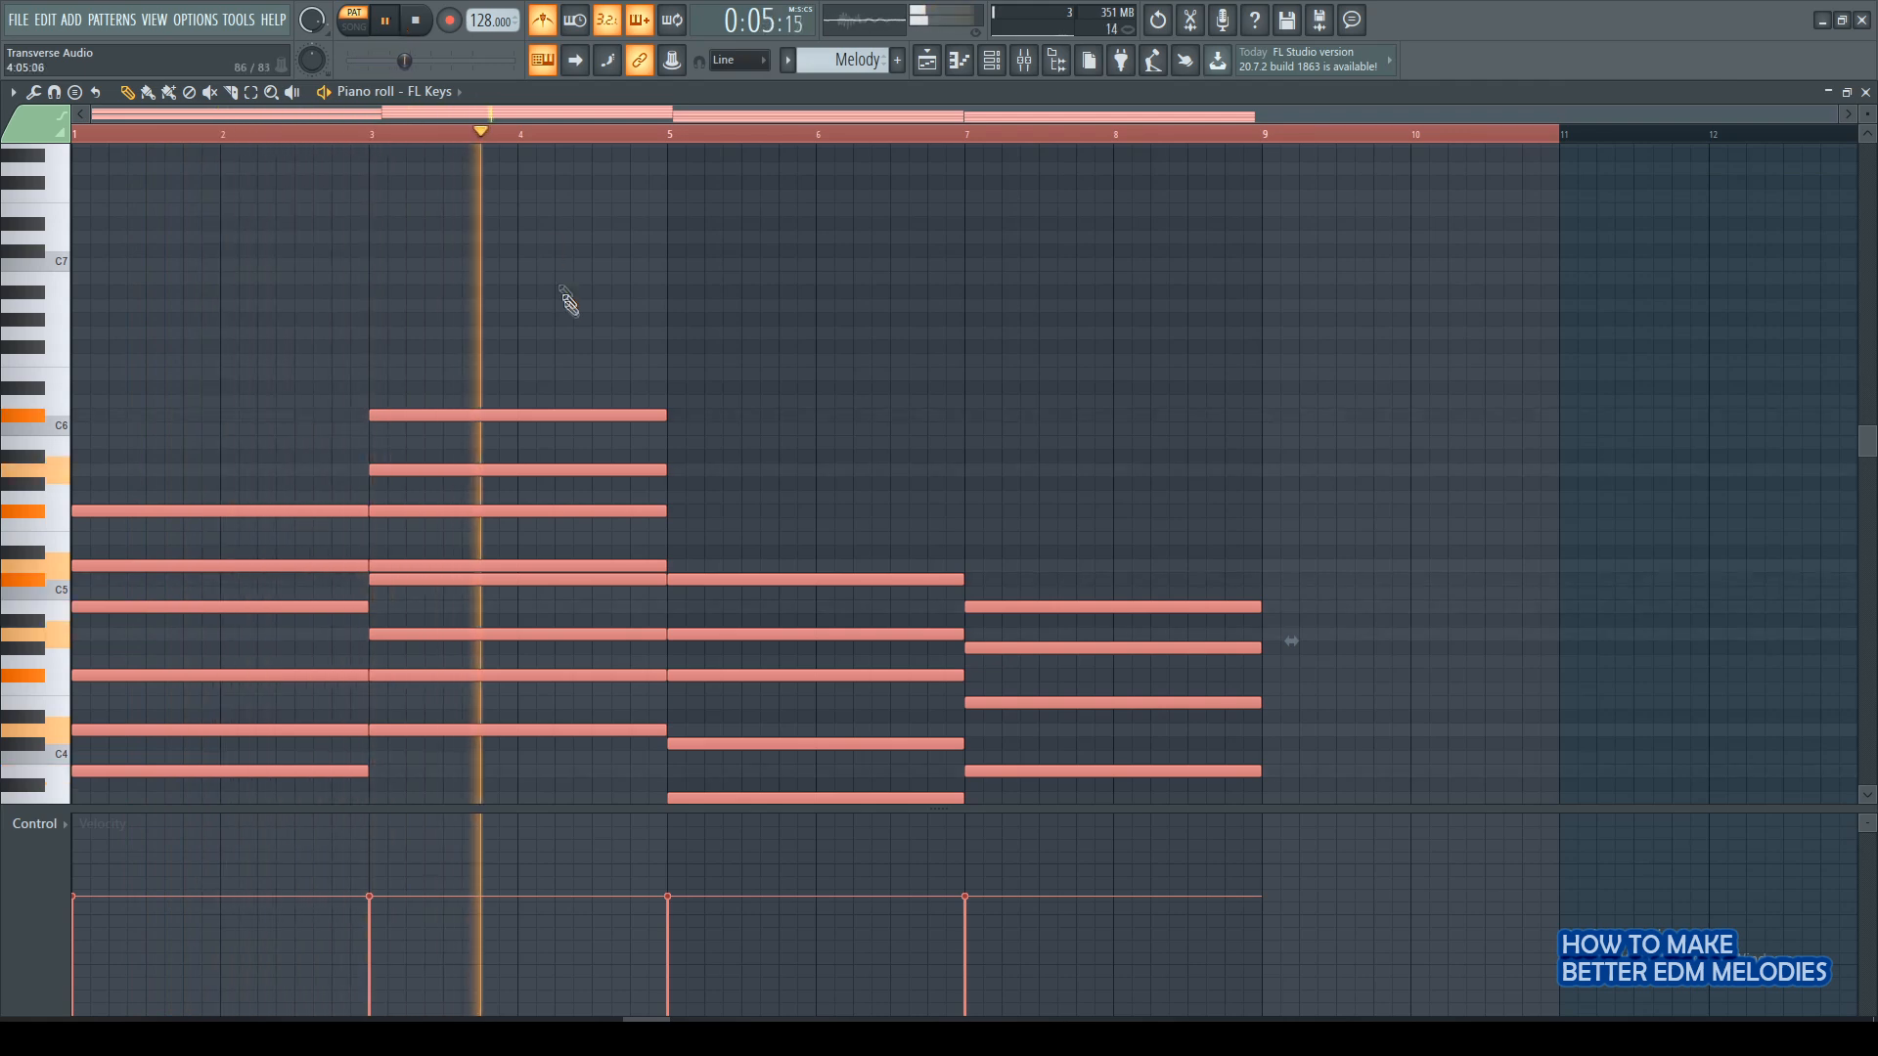
pyautogui.scroll(-2, 570, 305)
pyautogui.scroll(-2, 572, 312)
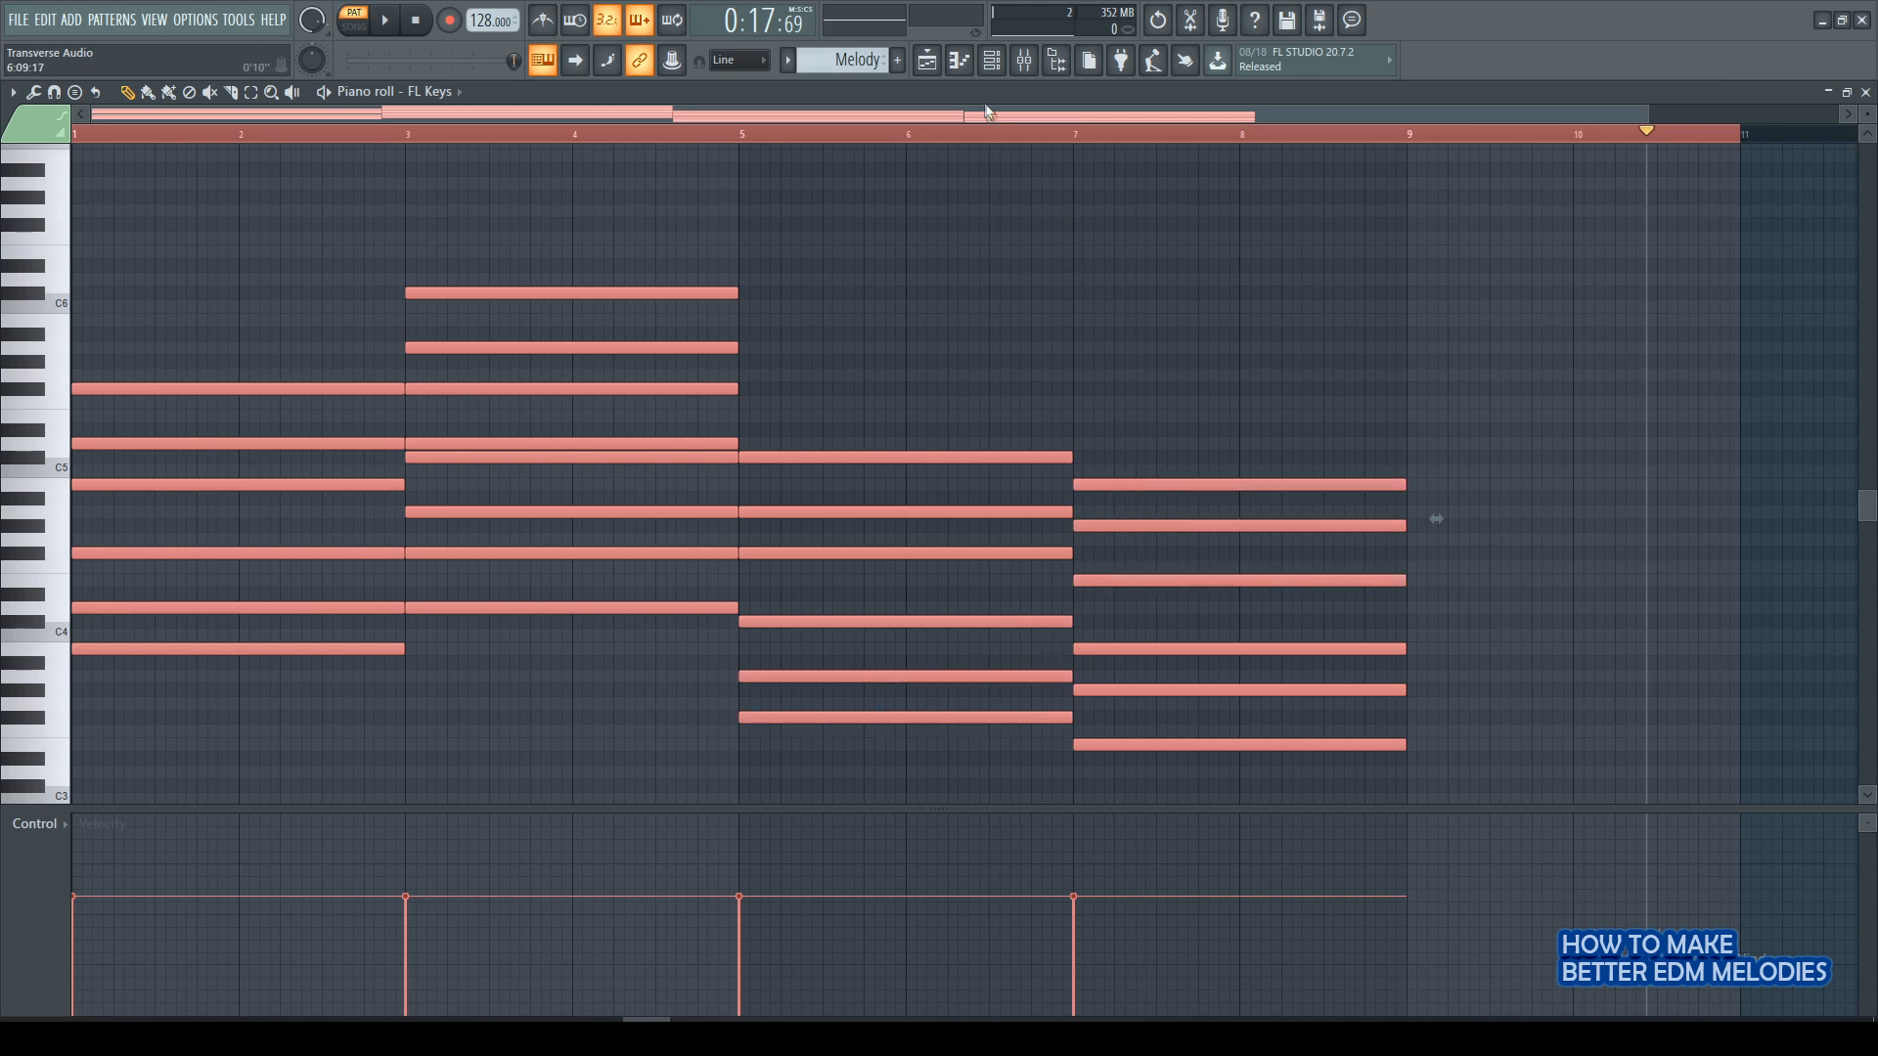
# Open the Serum channel's piano roll and enable ghost channels to show the FL Keys chords behind it.
pyautogui.click(962, 69)
pyautogui.click(991, 62)
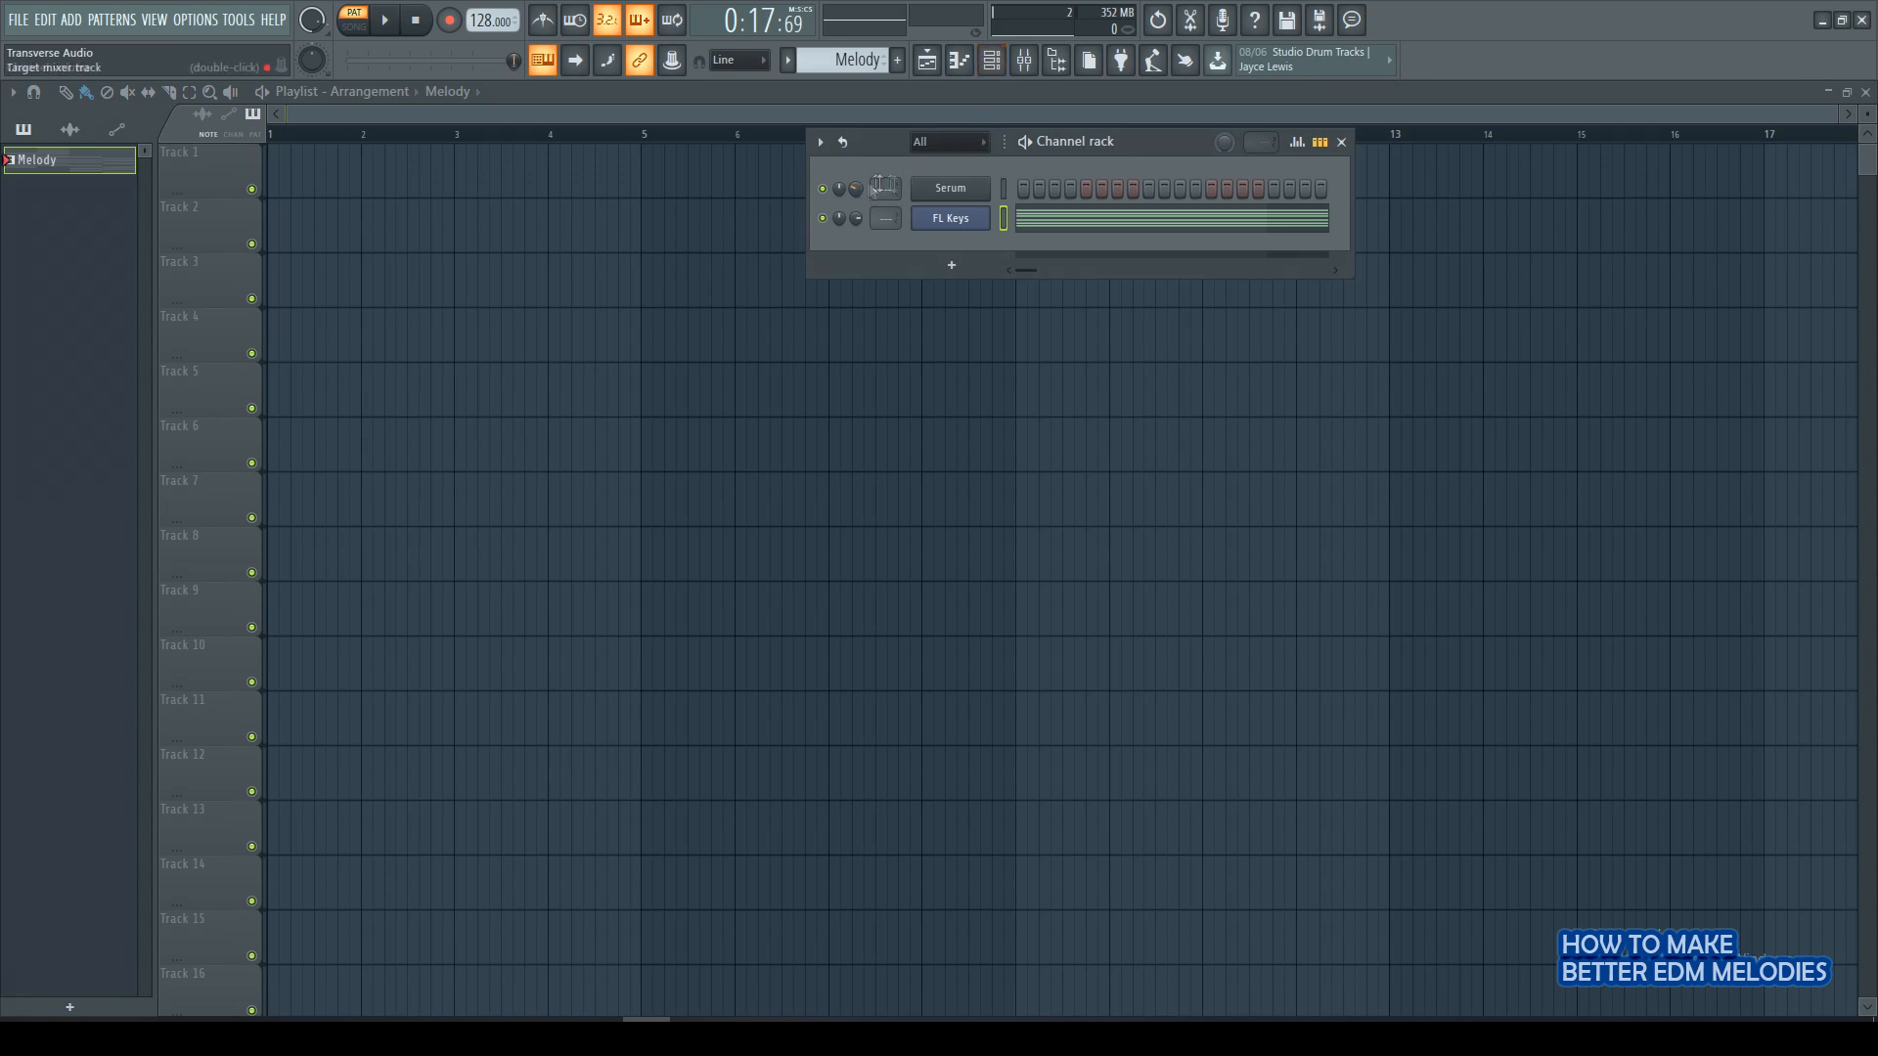
pyautogui.rightClick(1001, 190)
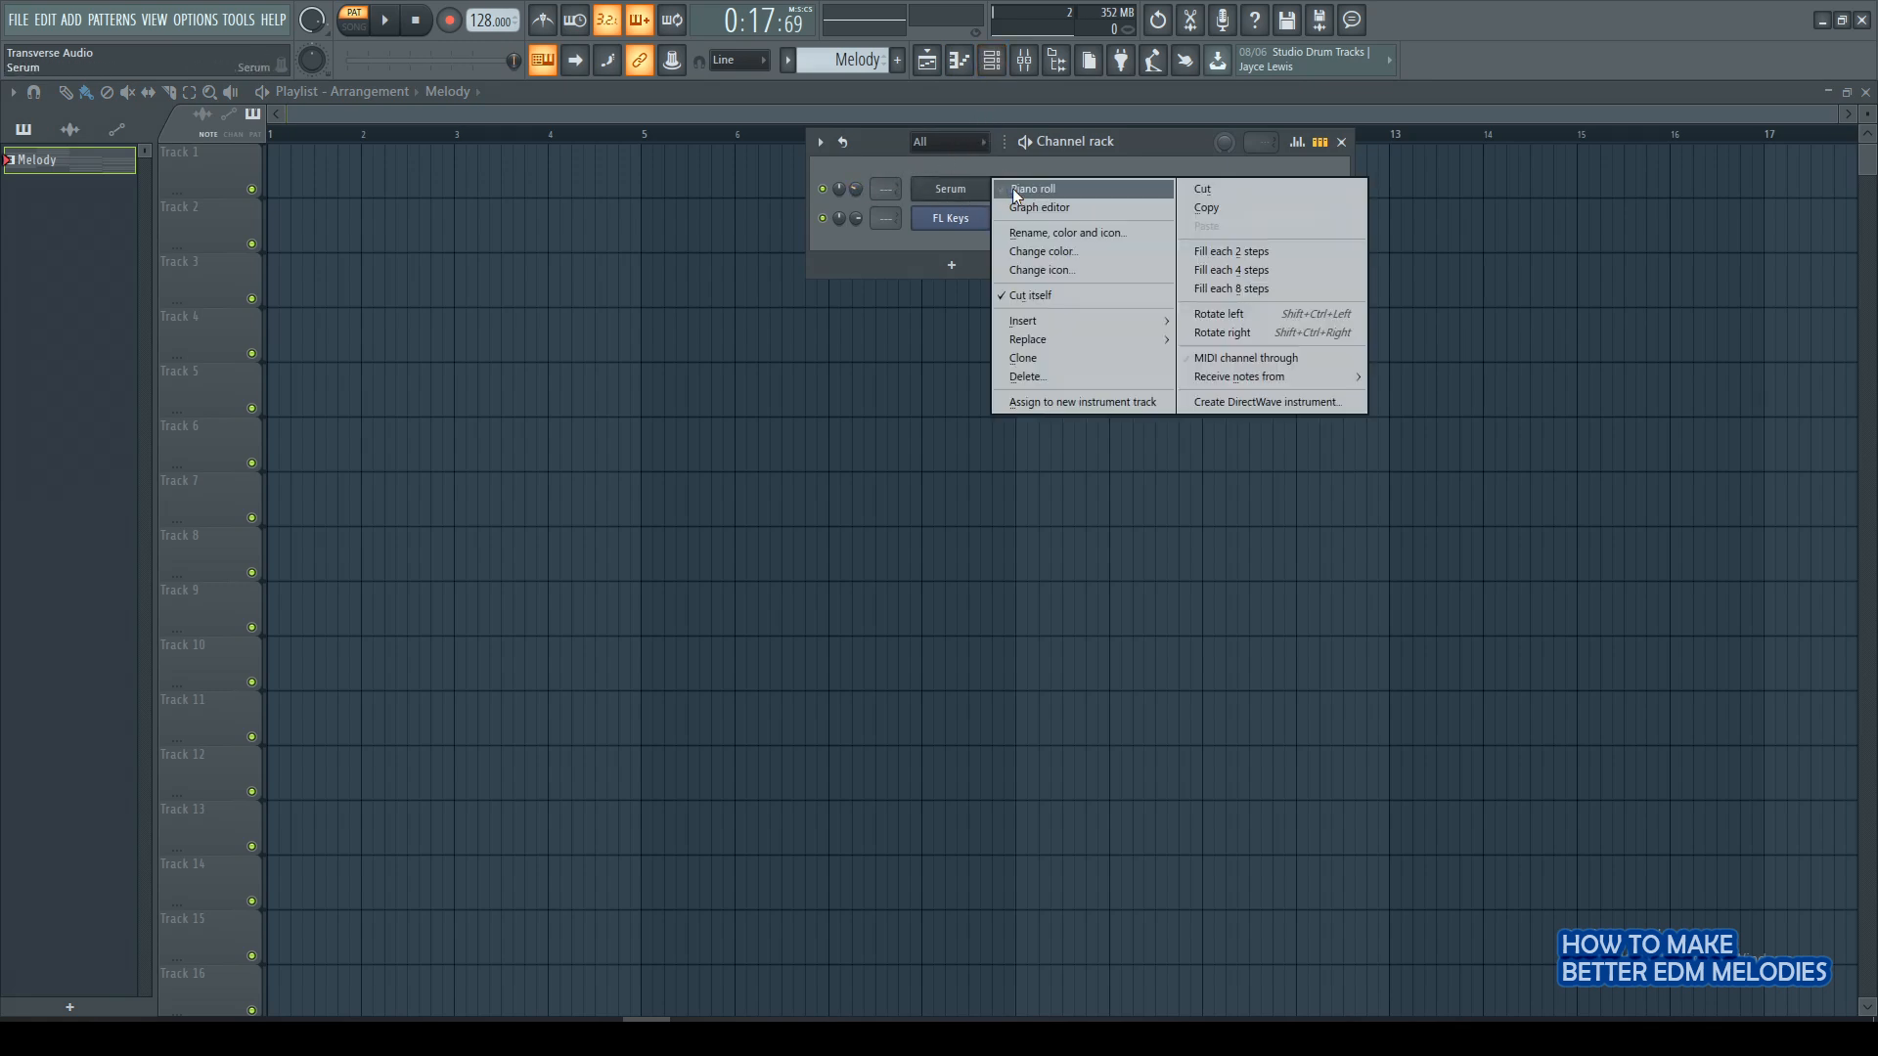
pyautogui.click(1015, 189)
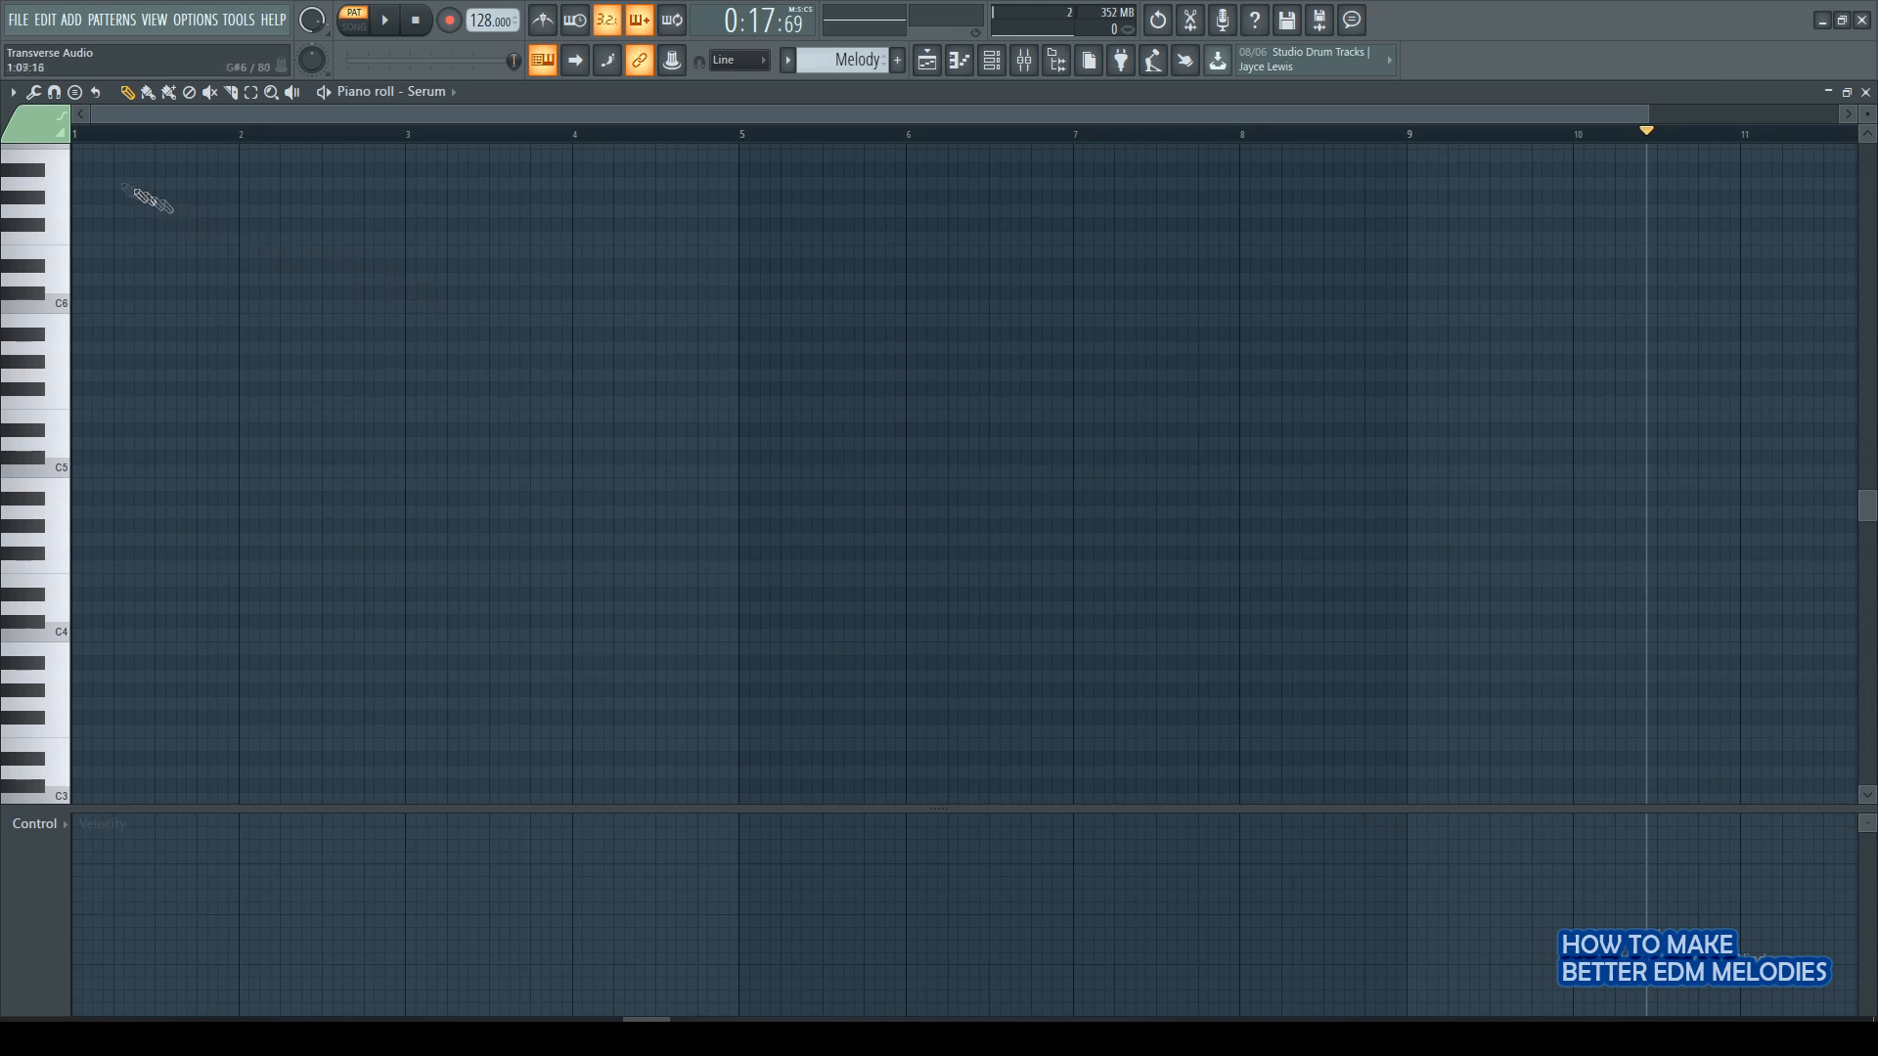
pyautogui.click(14, 91)
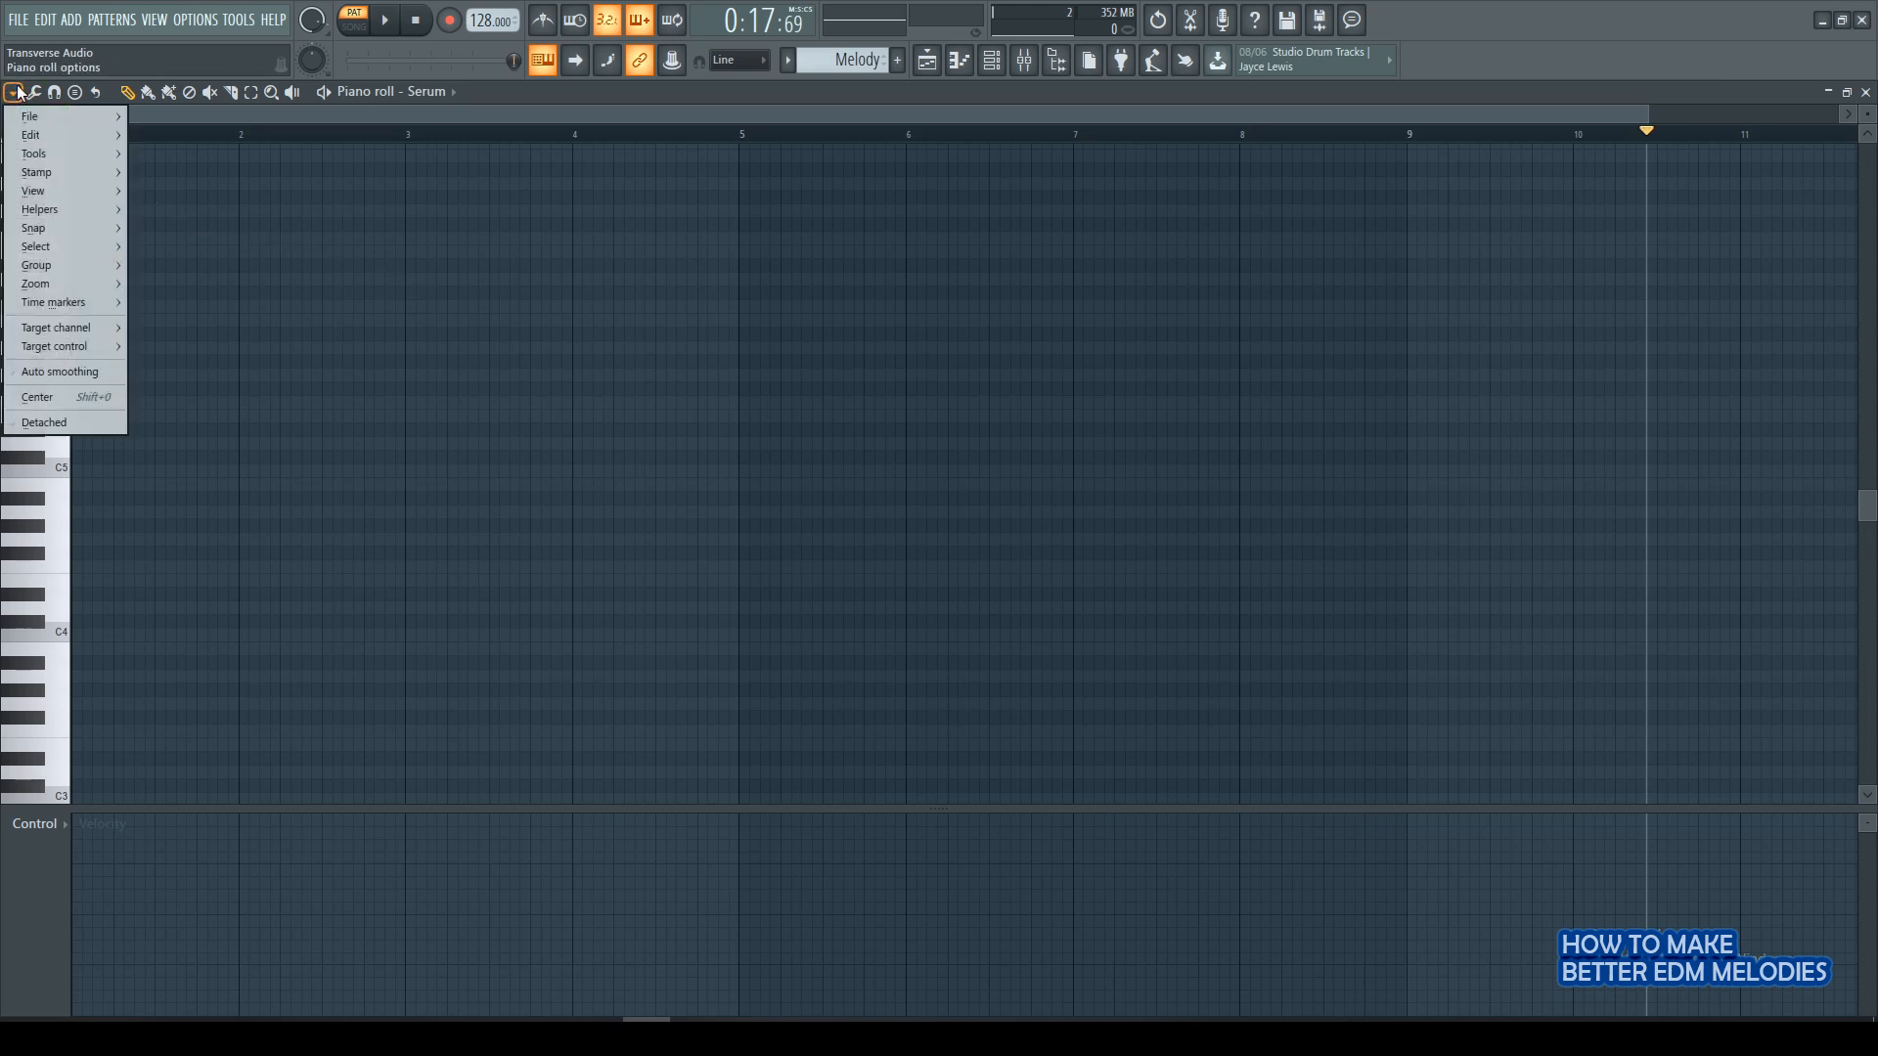
pyautogui.moveTo(96, 210)
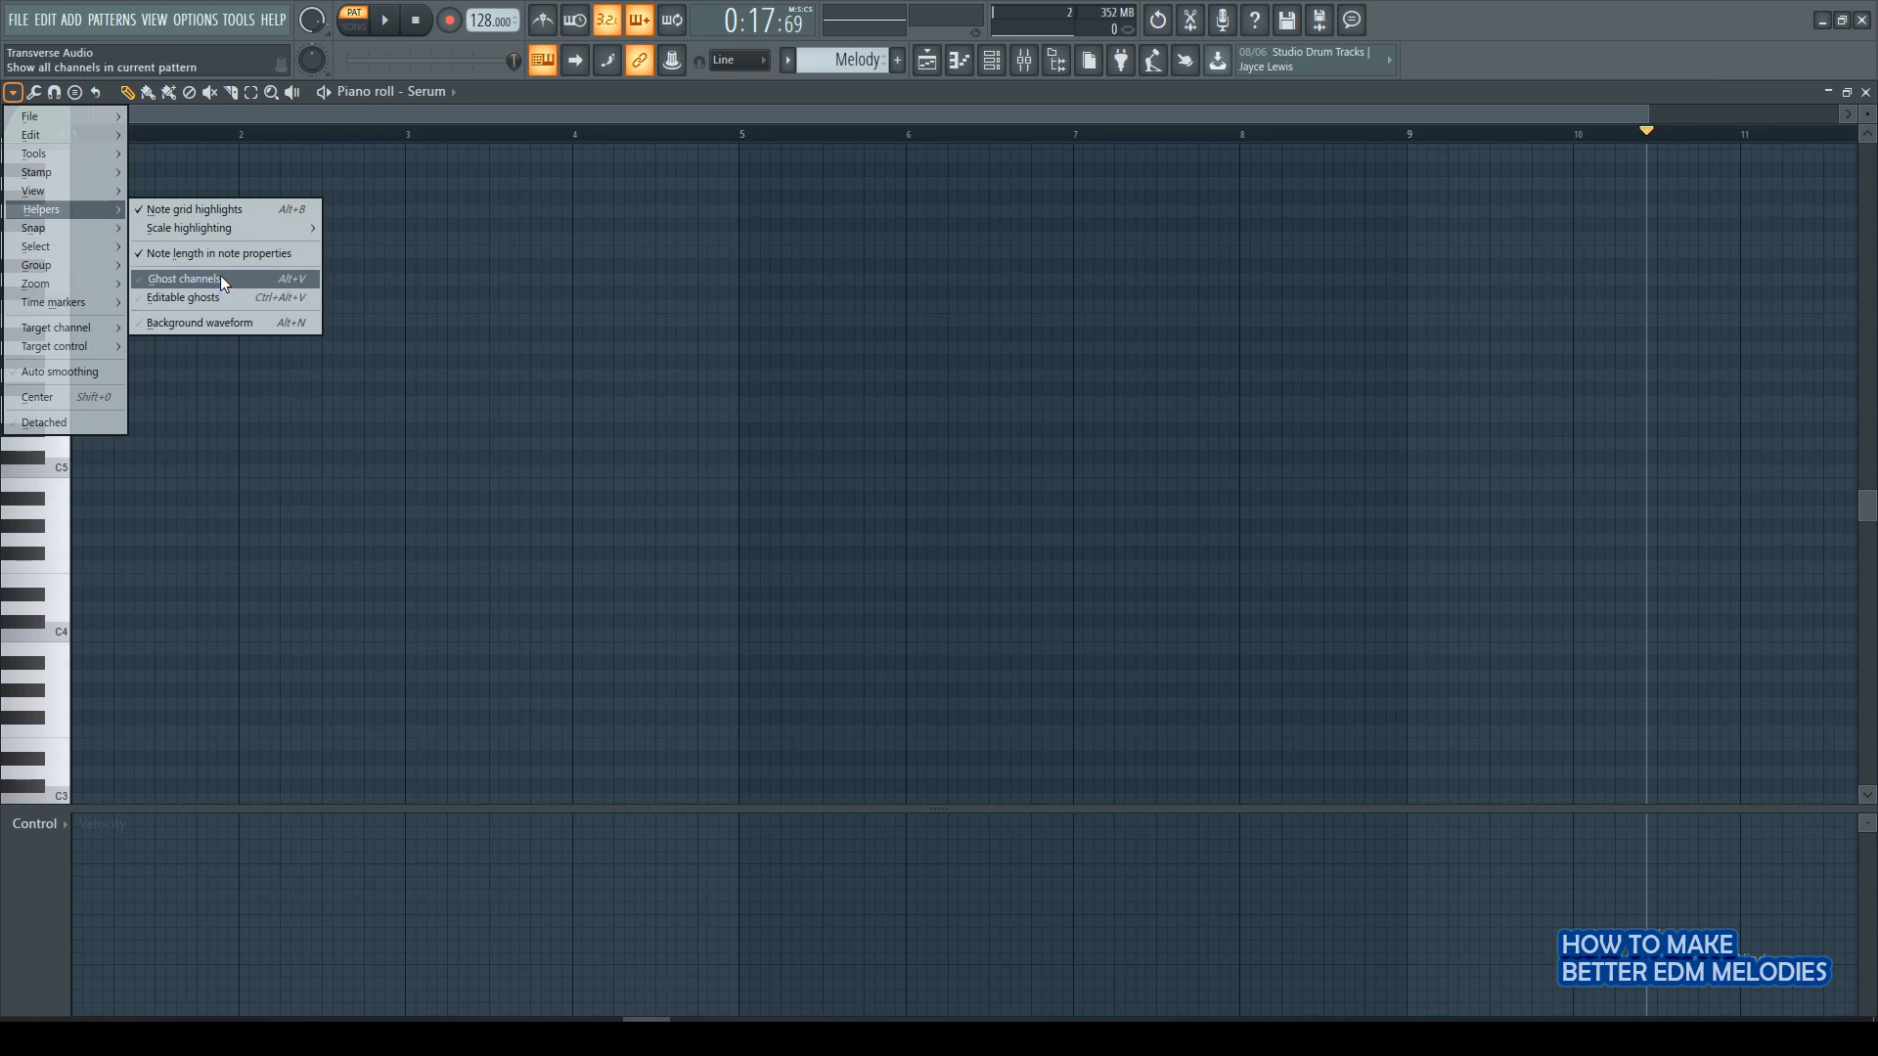
pyautogui.click(220, 277)
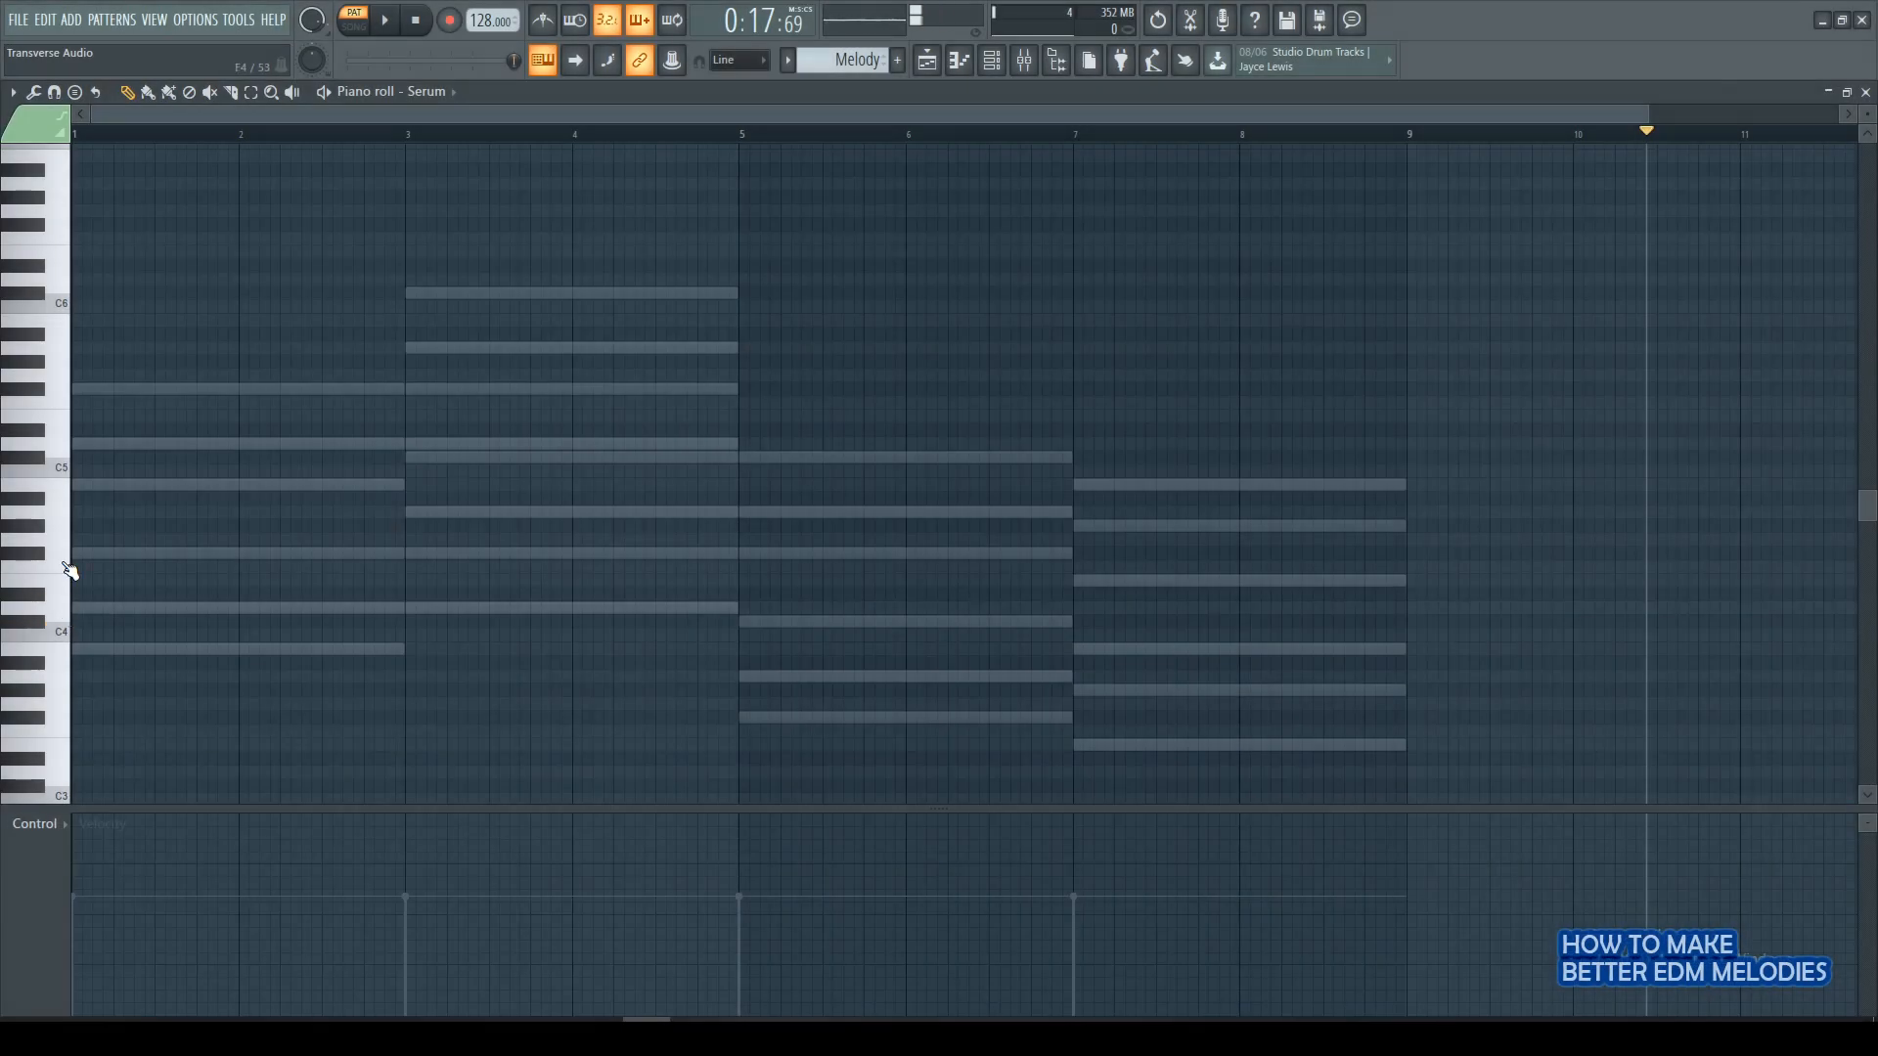
# Audition the B Minor chord tones on the piano keys with the Serum lead, including B3, D4, F#4 and B4.
pyautogui.click(59, 559)
pyautogui.click(49, 395)
pyautogui.click(54, 619)
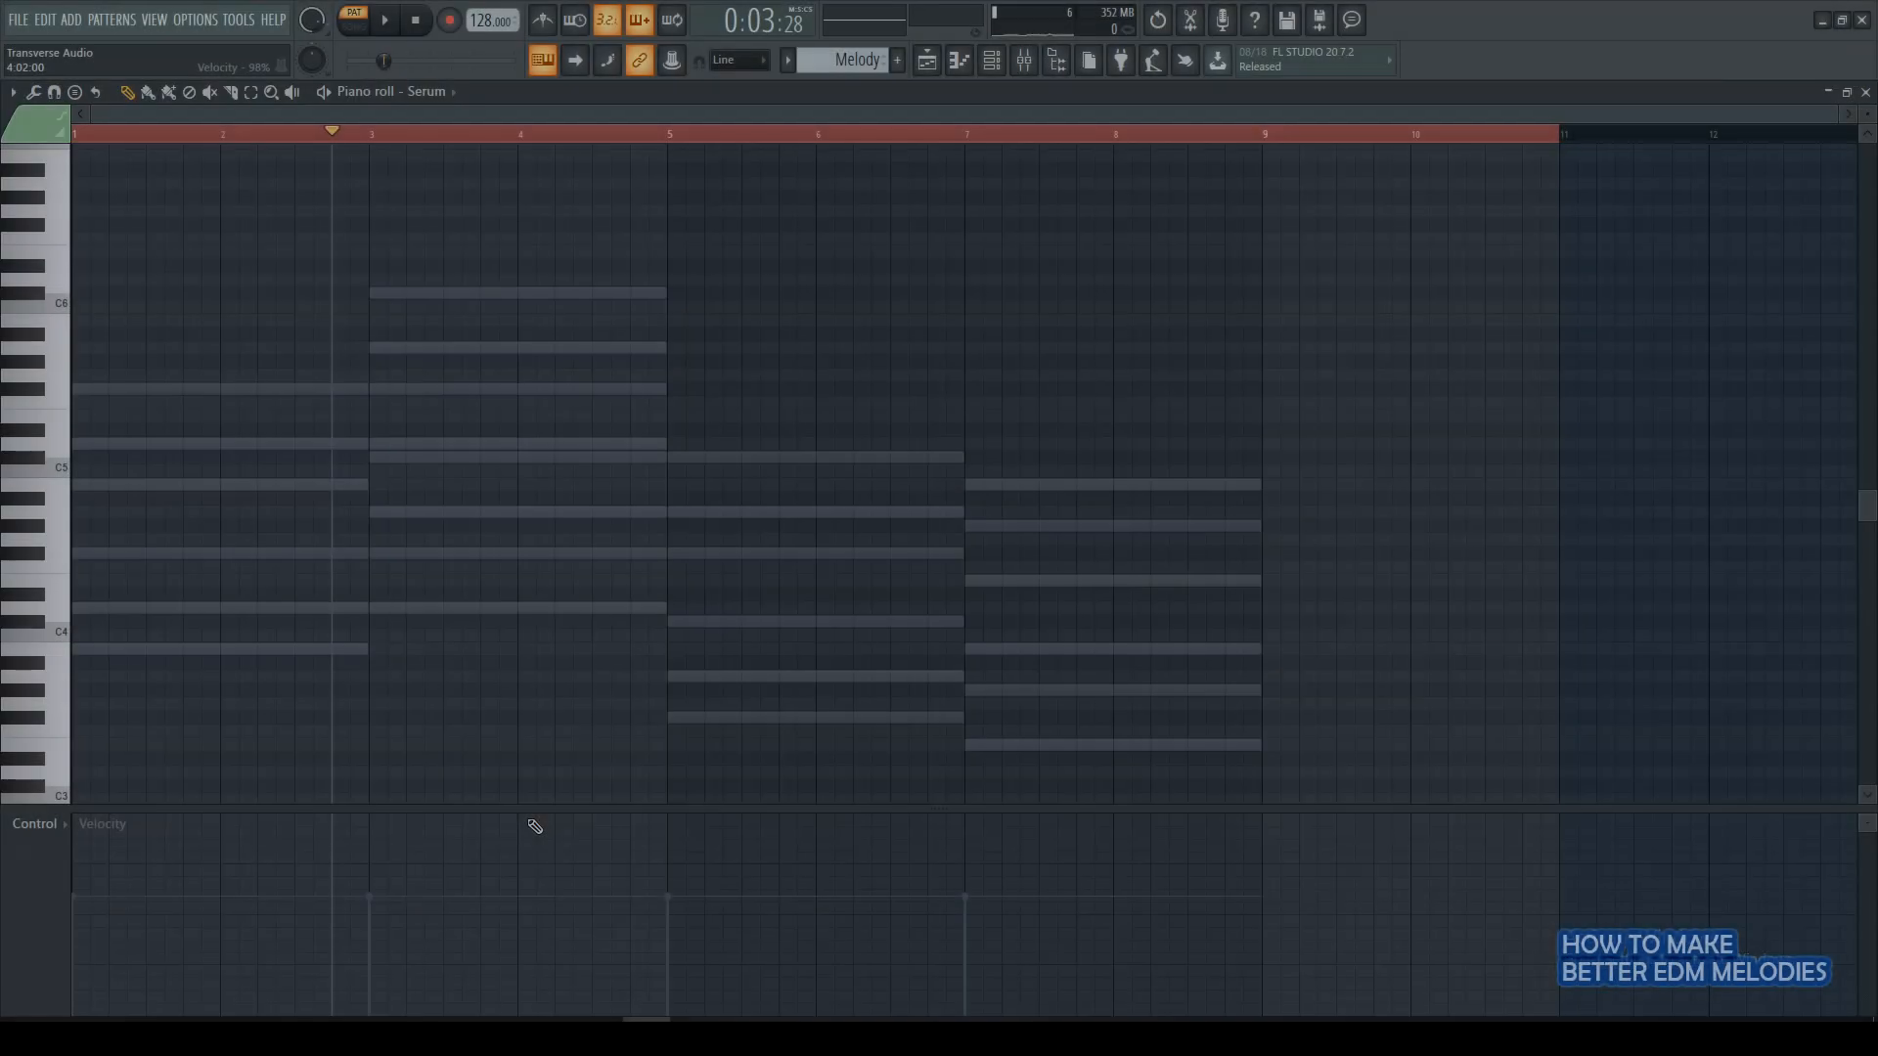
pyautogui.scroll(6, 168, 671)
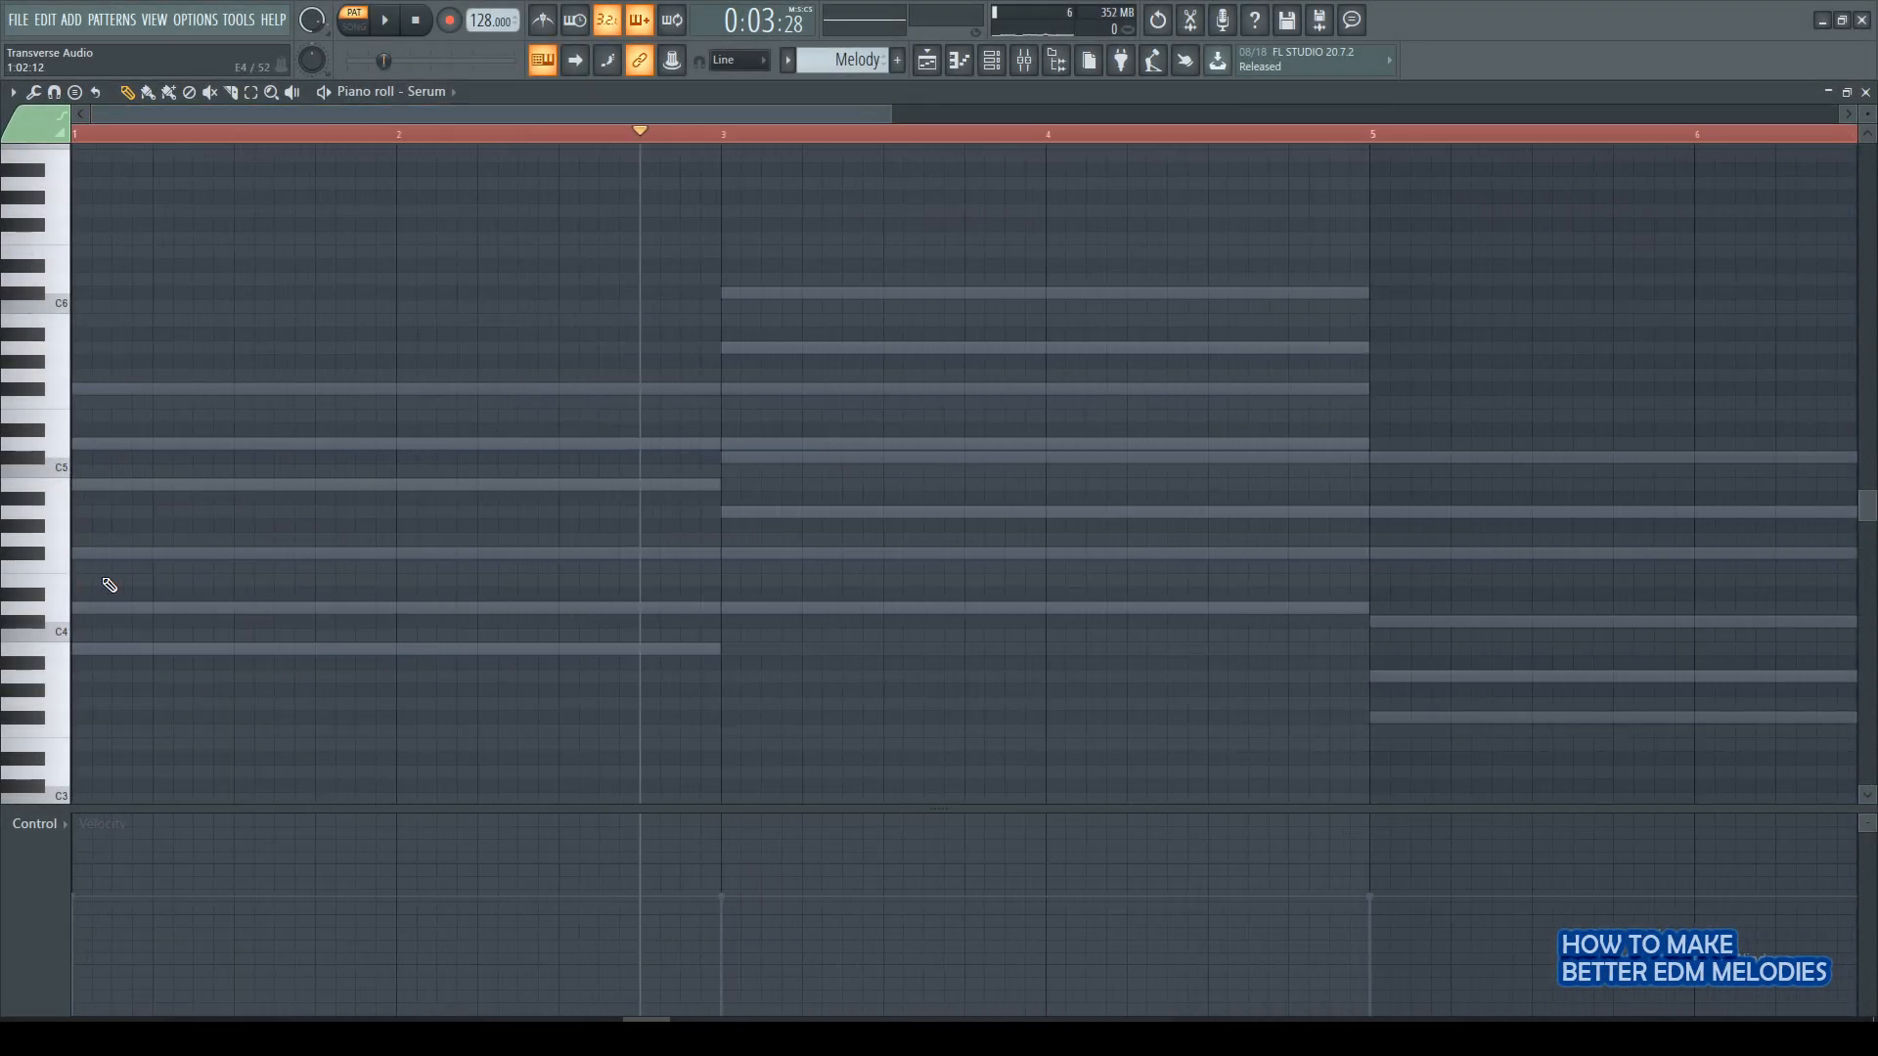
pyautogui.click(59, 662)
pyautogui.click(51, 613)
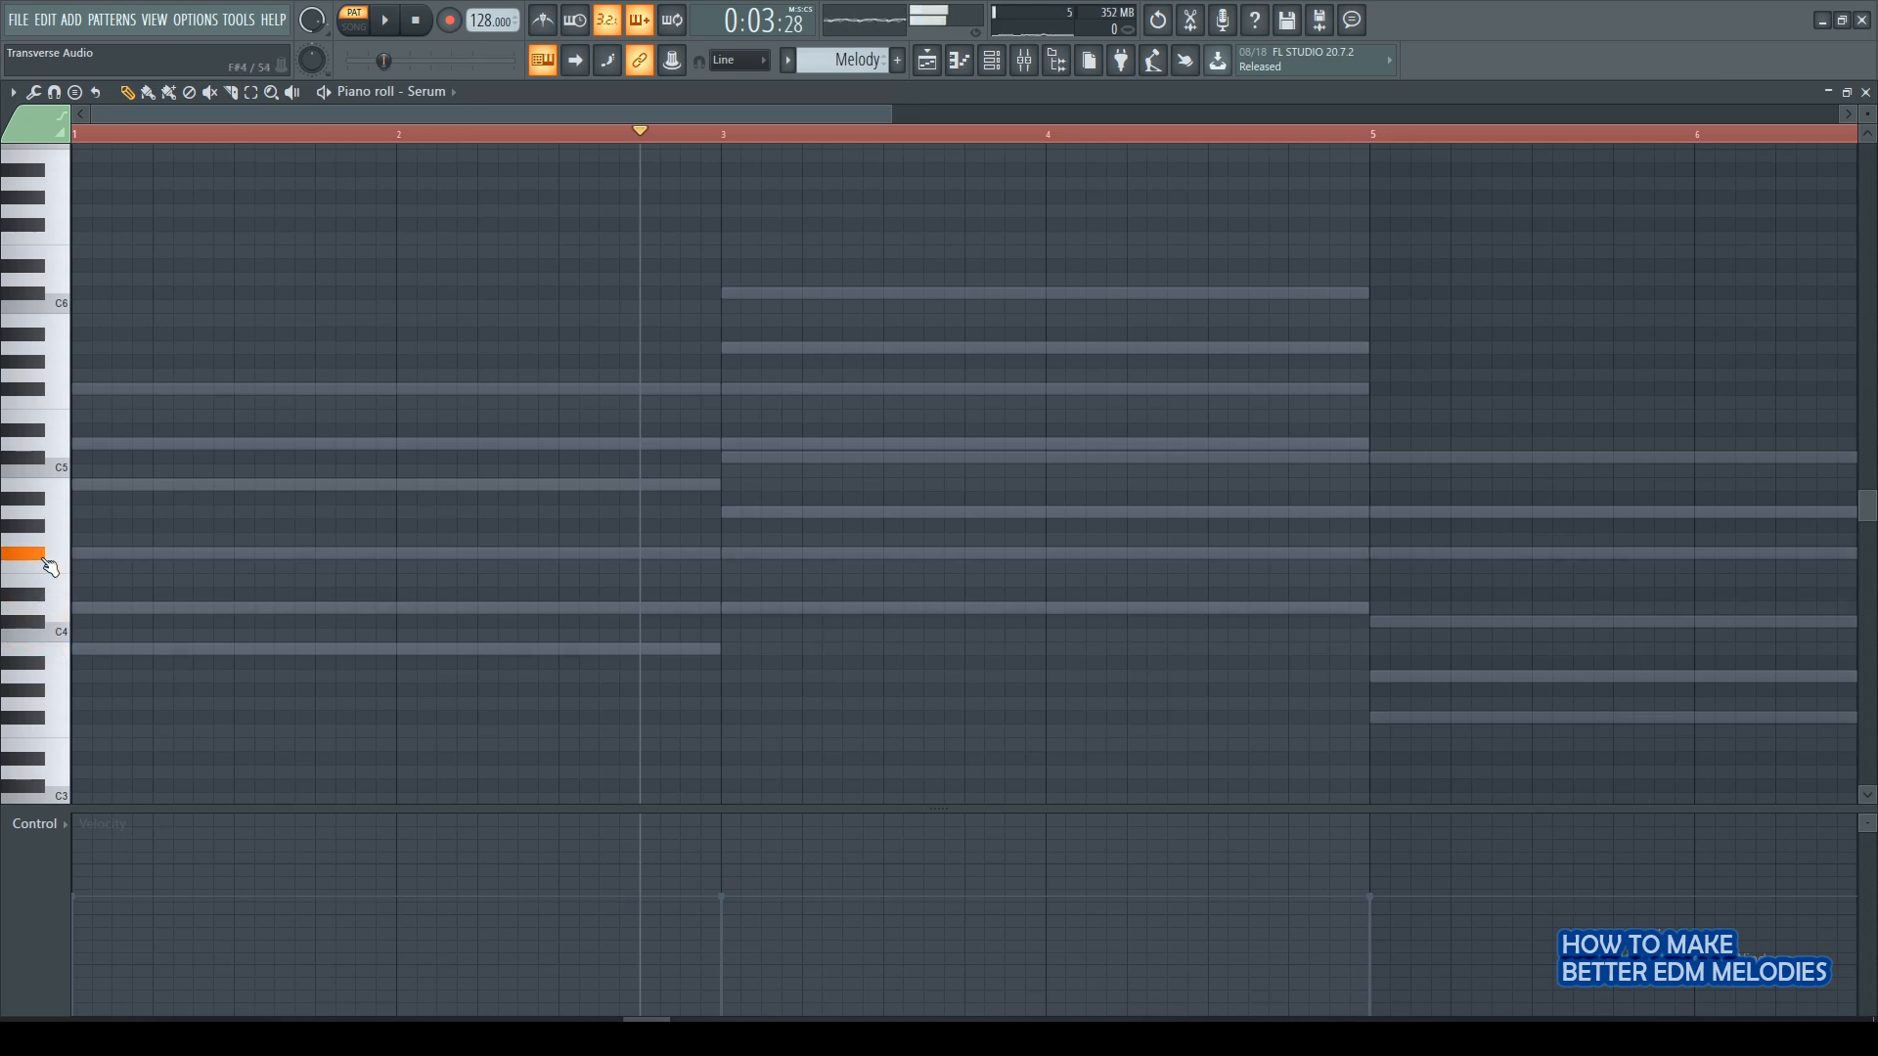
pyautogui.click(51, 489)
# Draw three-step notes alternating between B3 and D5 across bars 1 and 2, ending on a two-step B3.
pyautogui.click(75, 649)
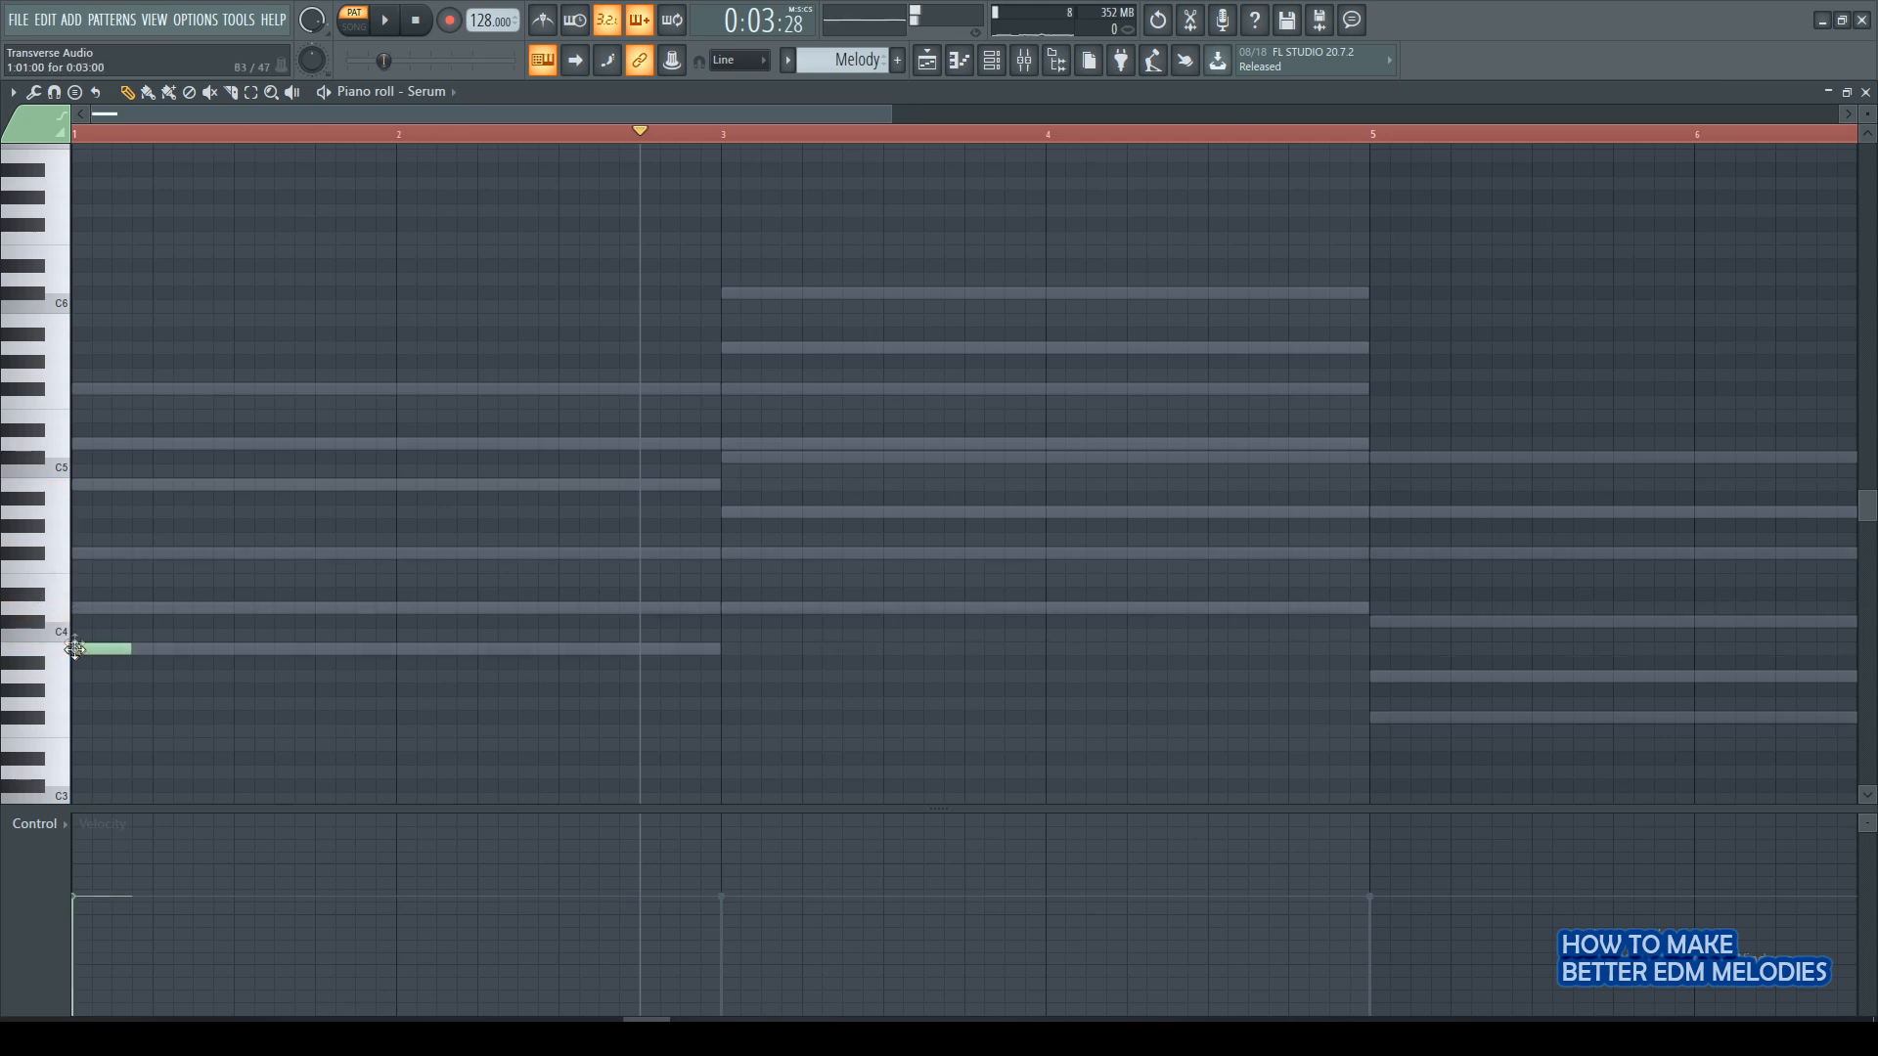
pyautogui.click(133, 445)
pyautogui.click(195, 648)
pyautogui.click(257, 445)
pyautogui.click(320, 648)
pyautogui.click(379, 445)
pyautogui.click(439, 648)
pyautogui.click(501, 445)
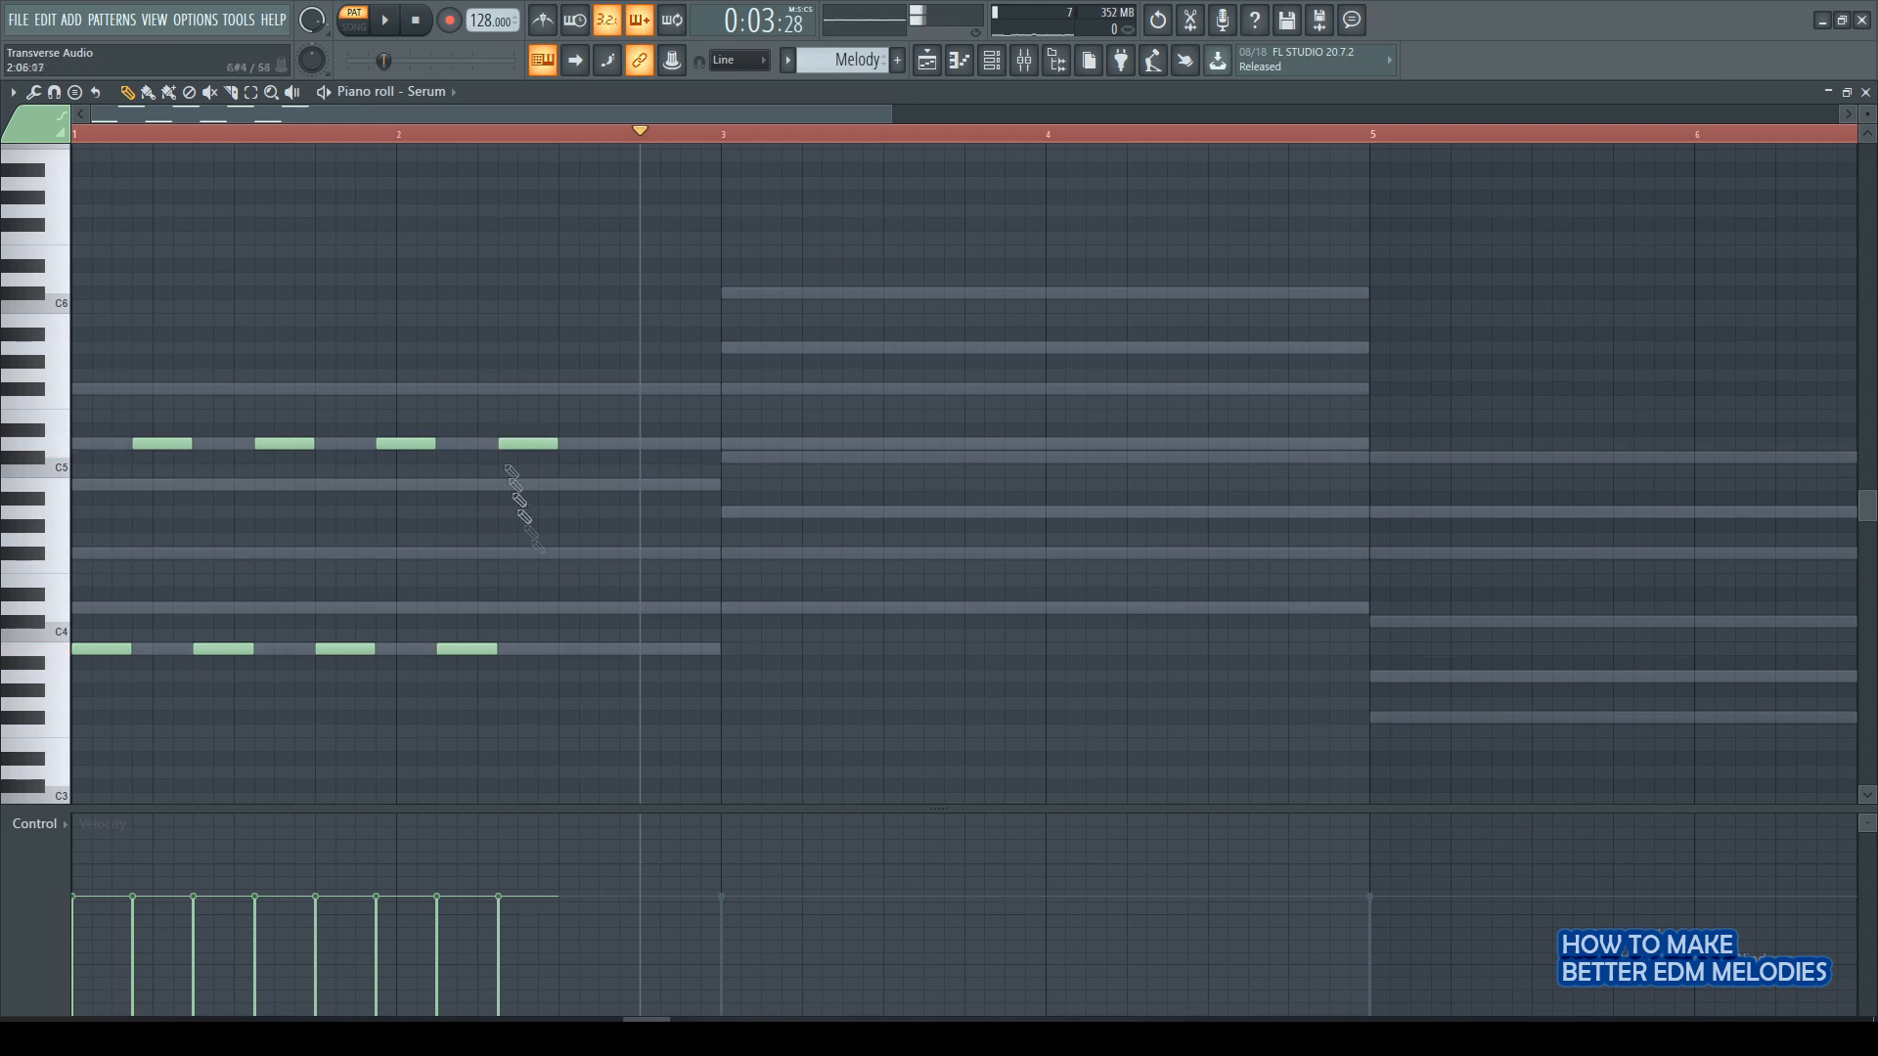
pyautogui.click(564, 648)
pyautogui.click(625, 444)
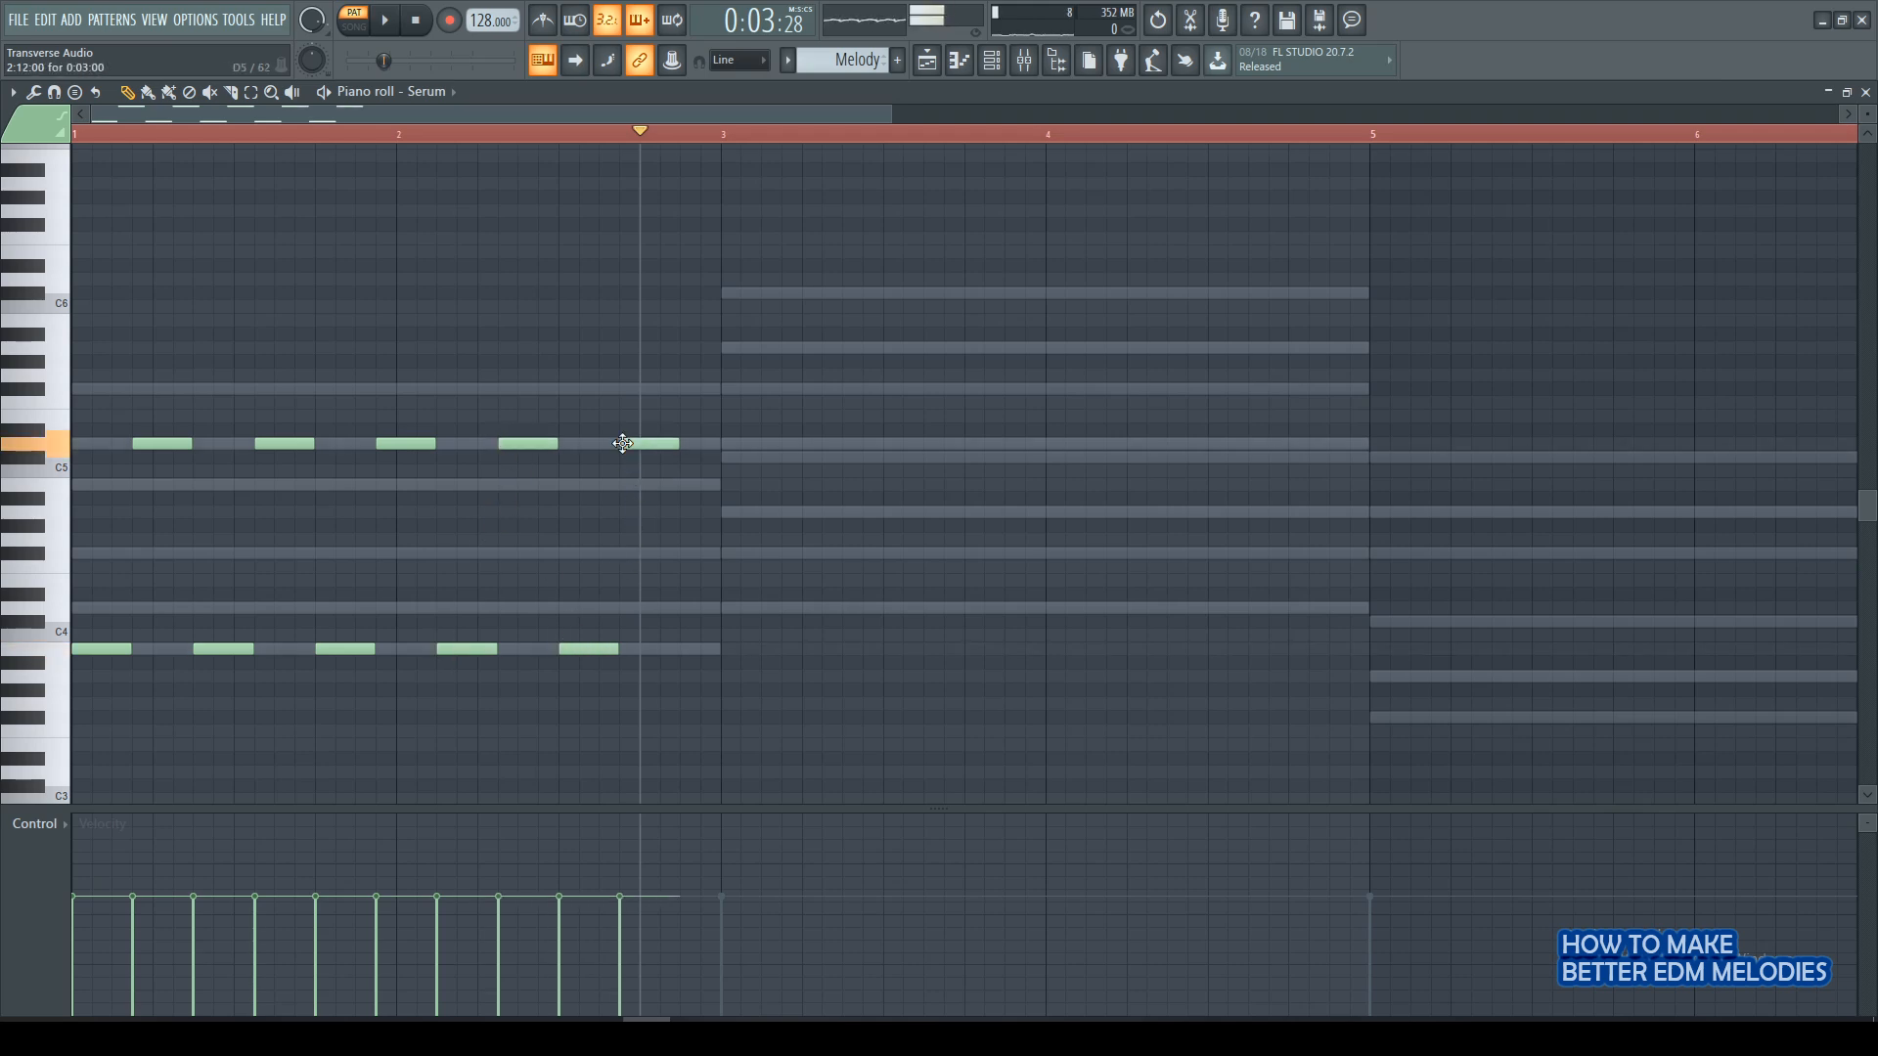
pyautogui.click(684, 648)
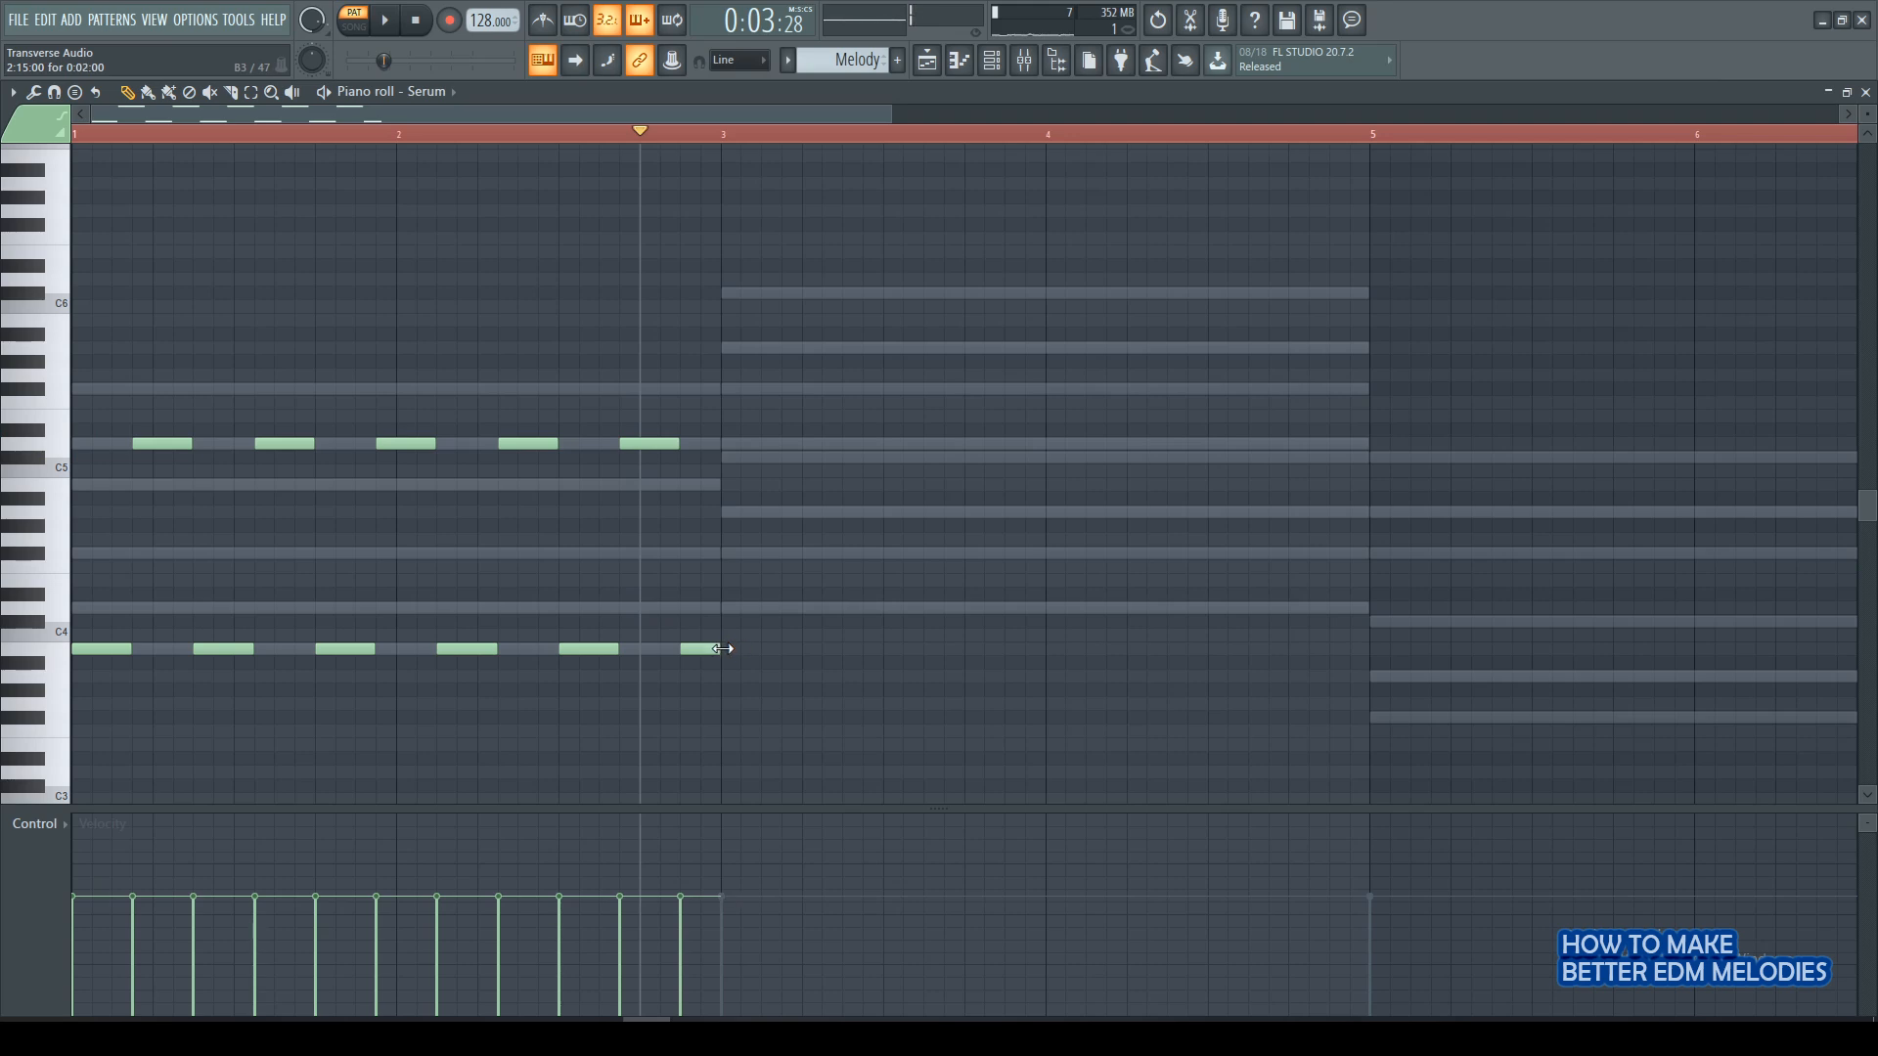
# Play the two-bar melody pattern from the start together with the chords.
pyautogui.press('space')
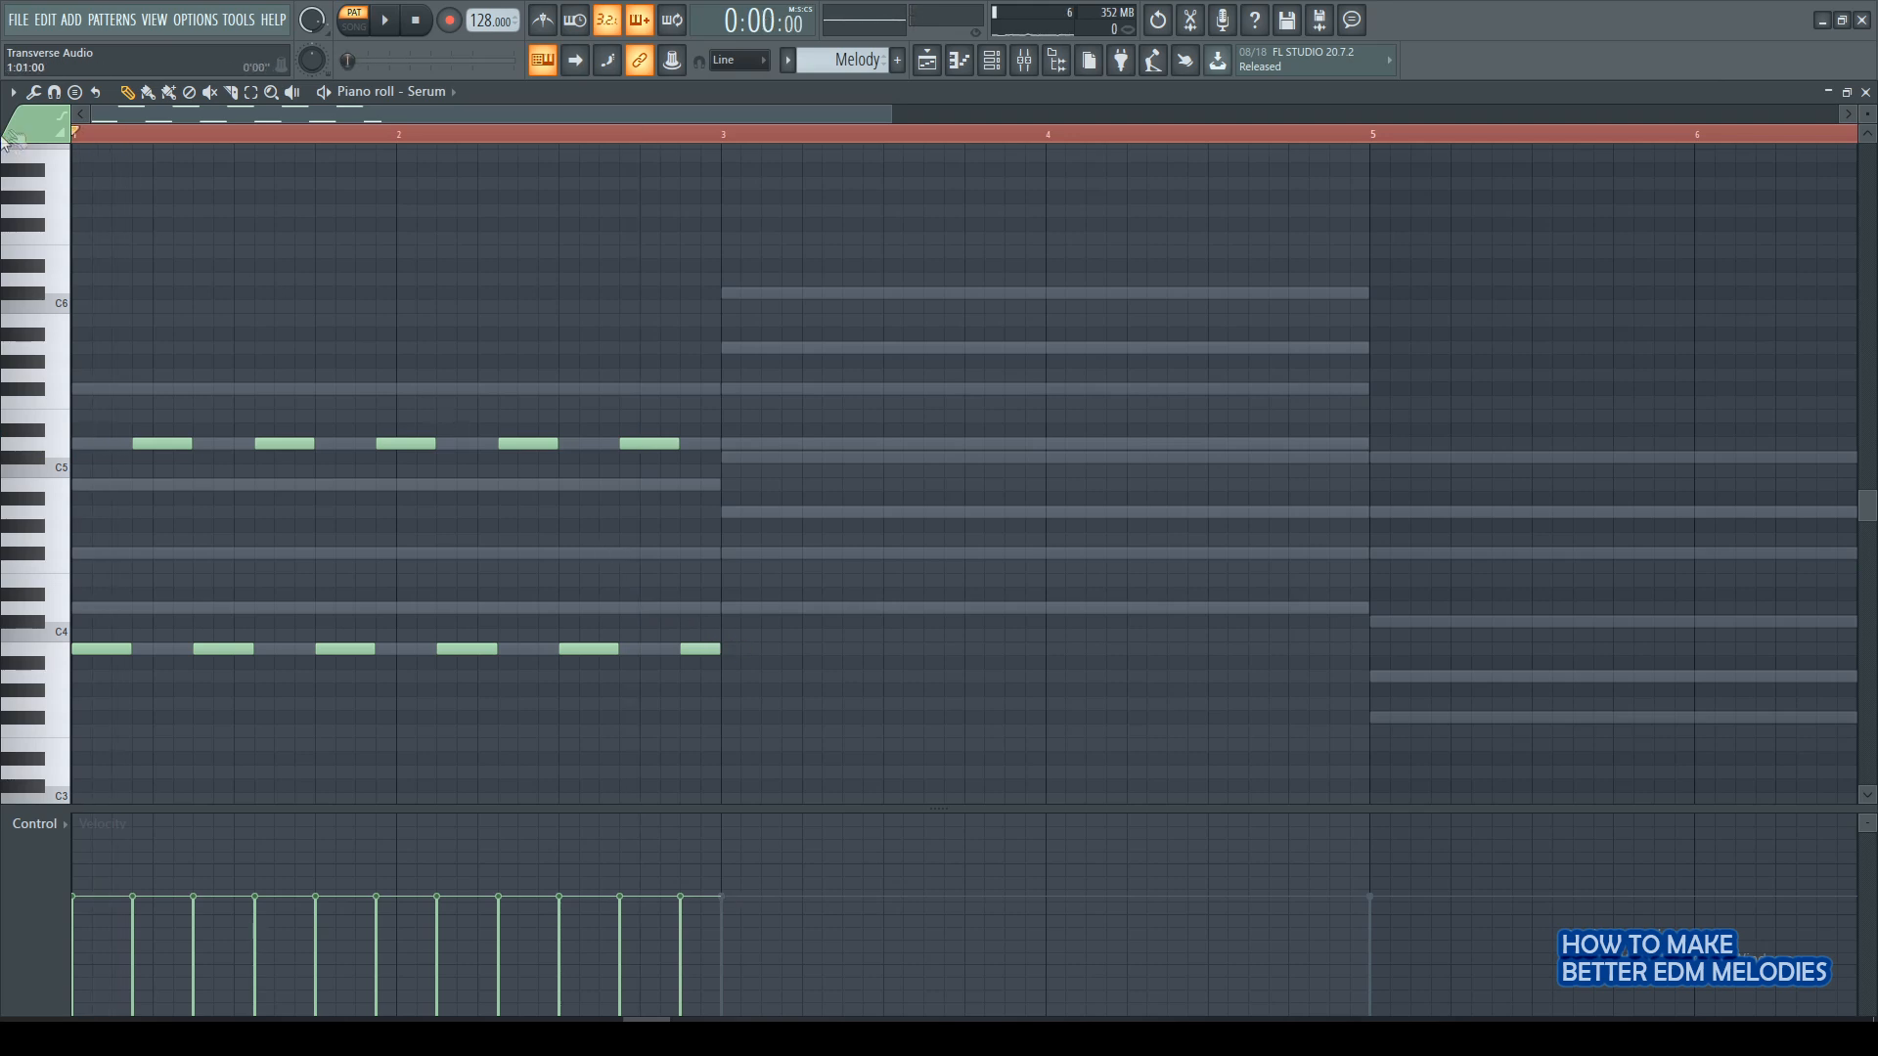
pyautogui.click(396, 22)
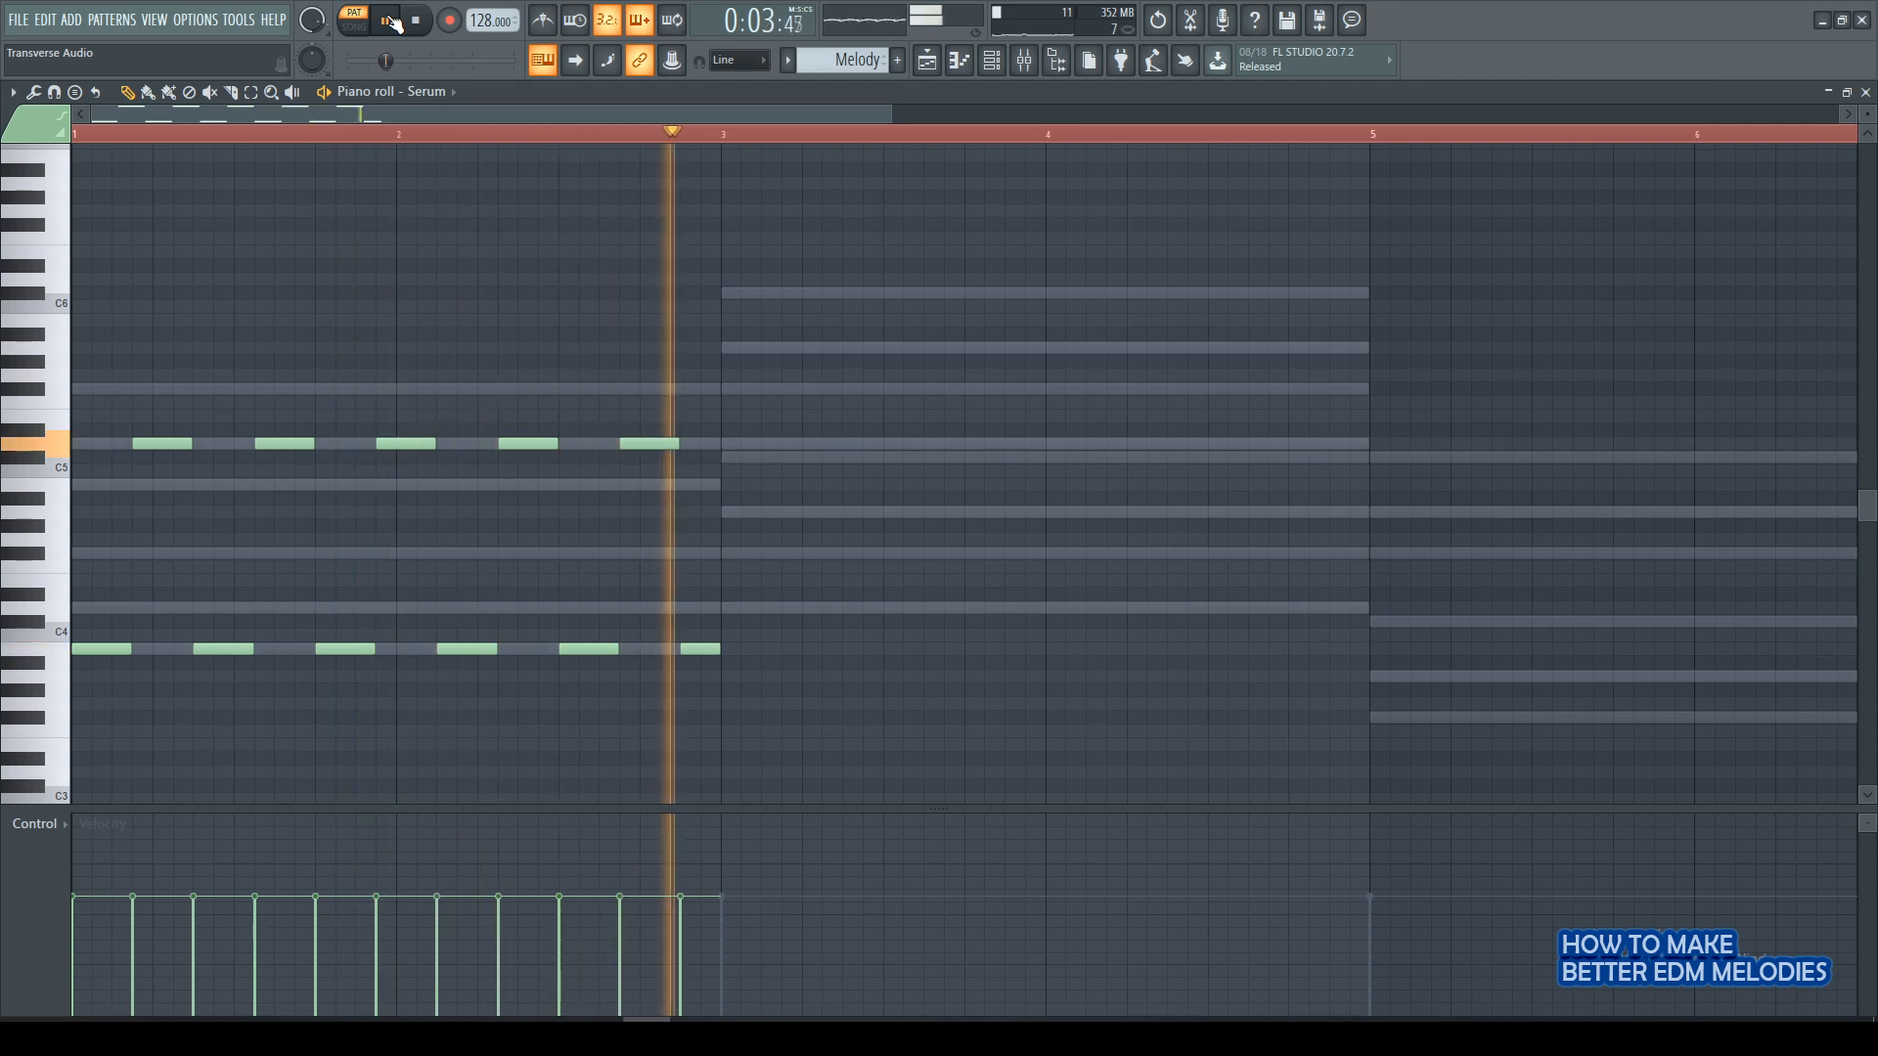
pyautogui.click(391, 22)
# Copy the two-bar pattern to bar 3 starting on D4, move its upper notes to C#5, and audition it.
pyautogui.moveTo(90, 426); pyautogui.dragTo(690, 654)
pyautogui.moveTo(81, 650); pyautogui.dragTo(737, 606)
pyautogui.moveTo(795, 357); pyautogui.dragTo(1408, 428)
pyautogui.moveTo(804, 404); pyautogui.dragTo(810, 457)
pyautogui.click(797, 454)
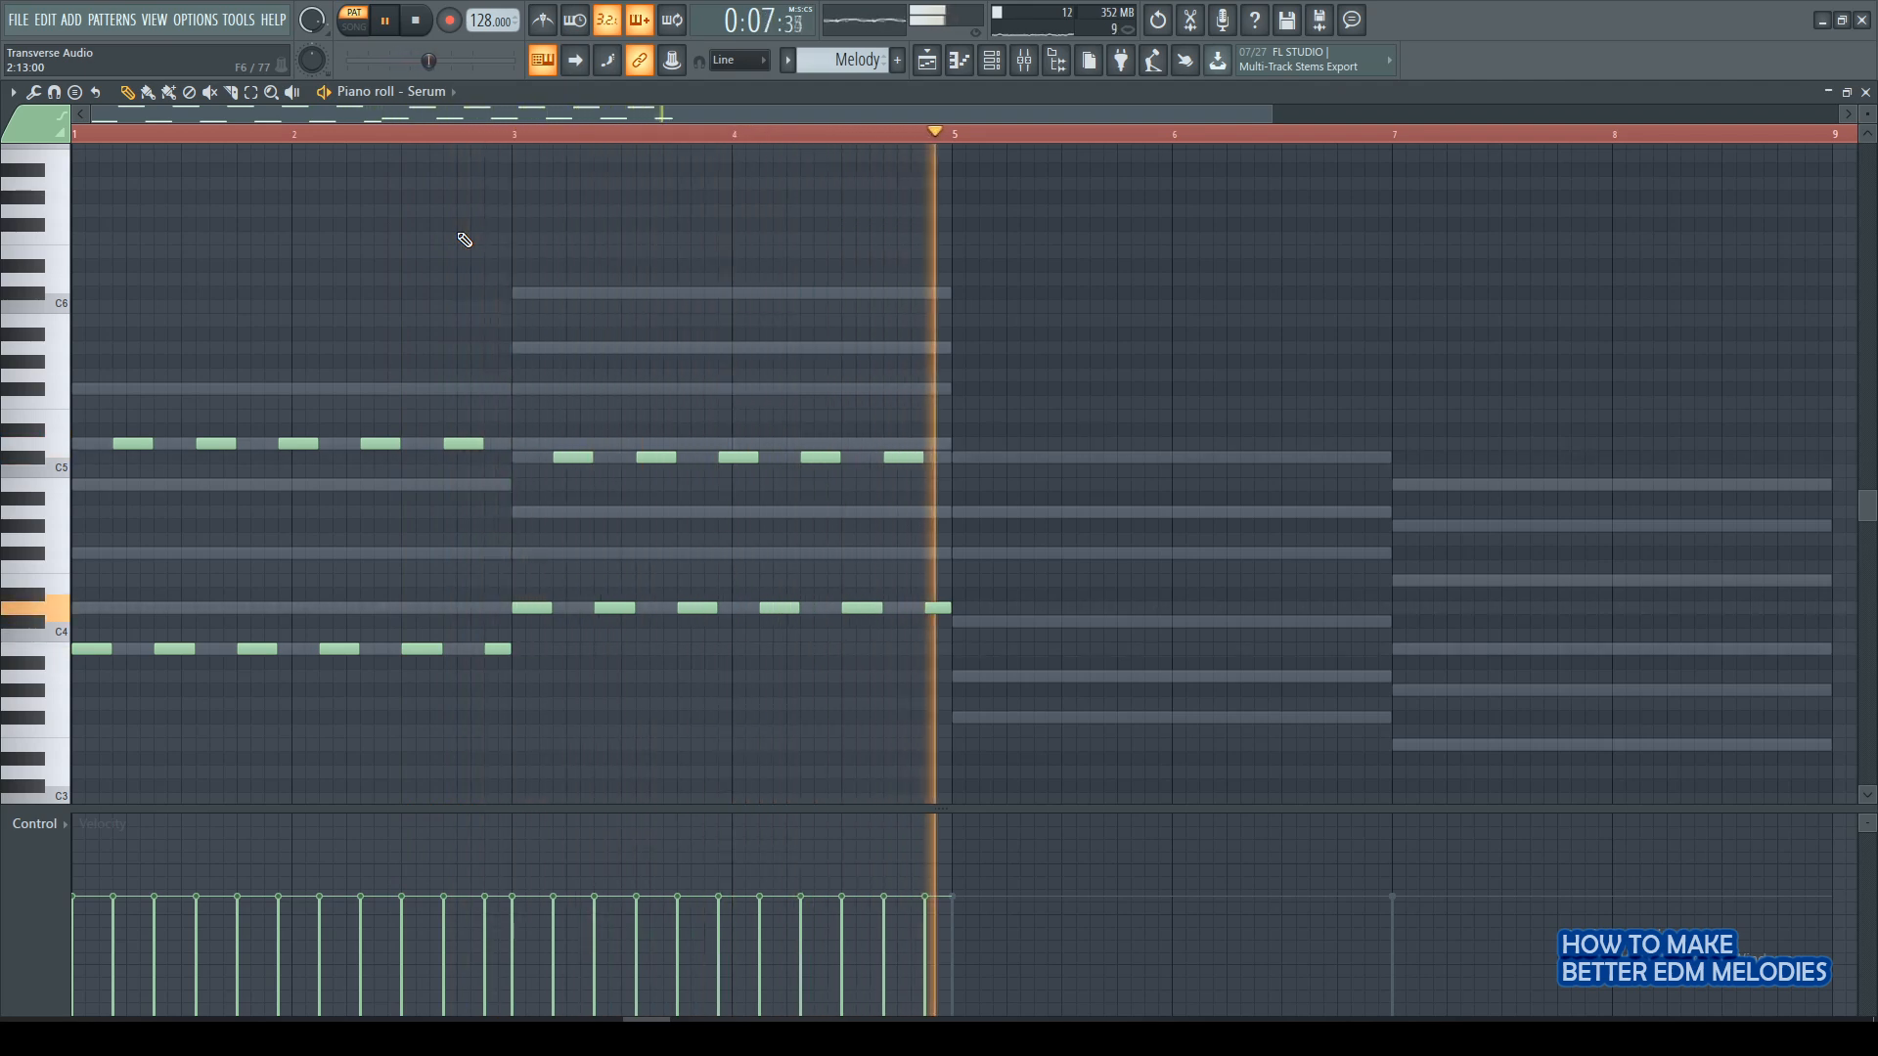
pyautogui.press('space')
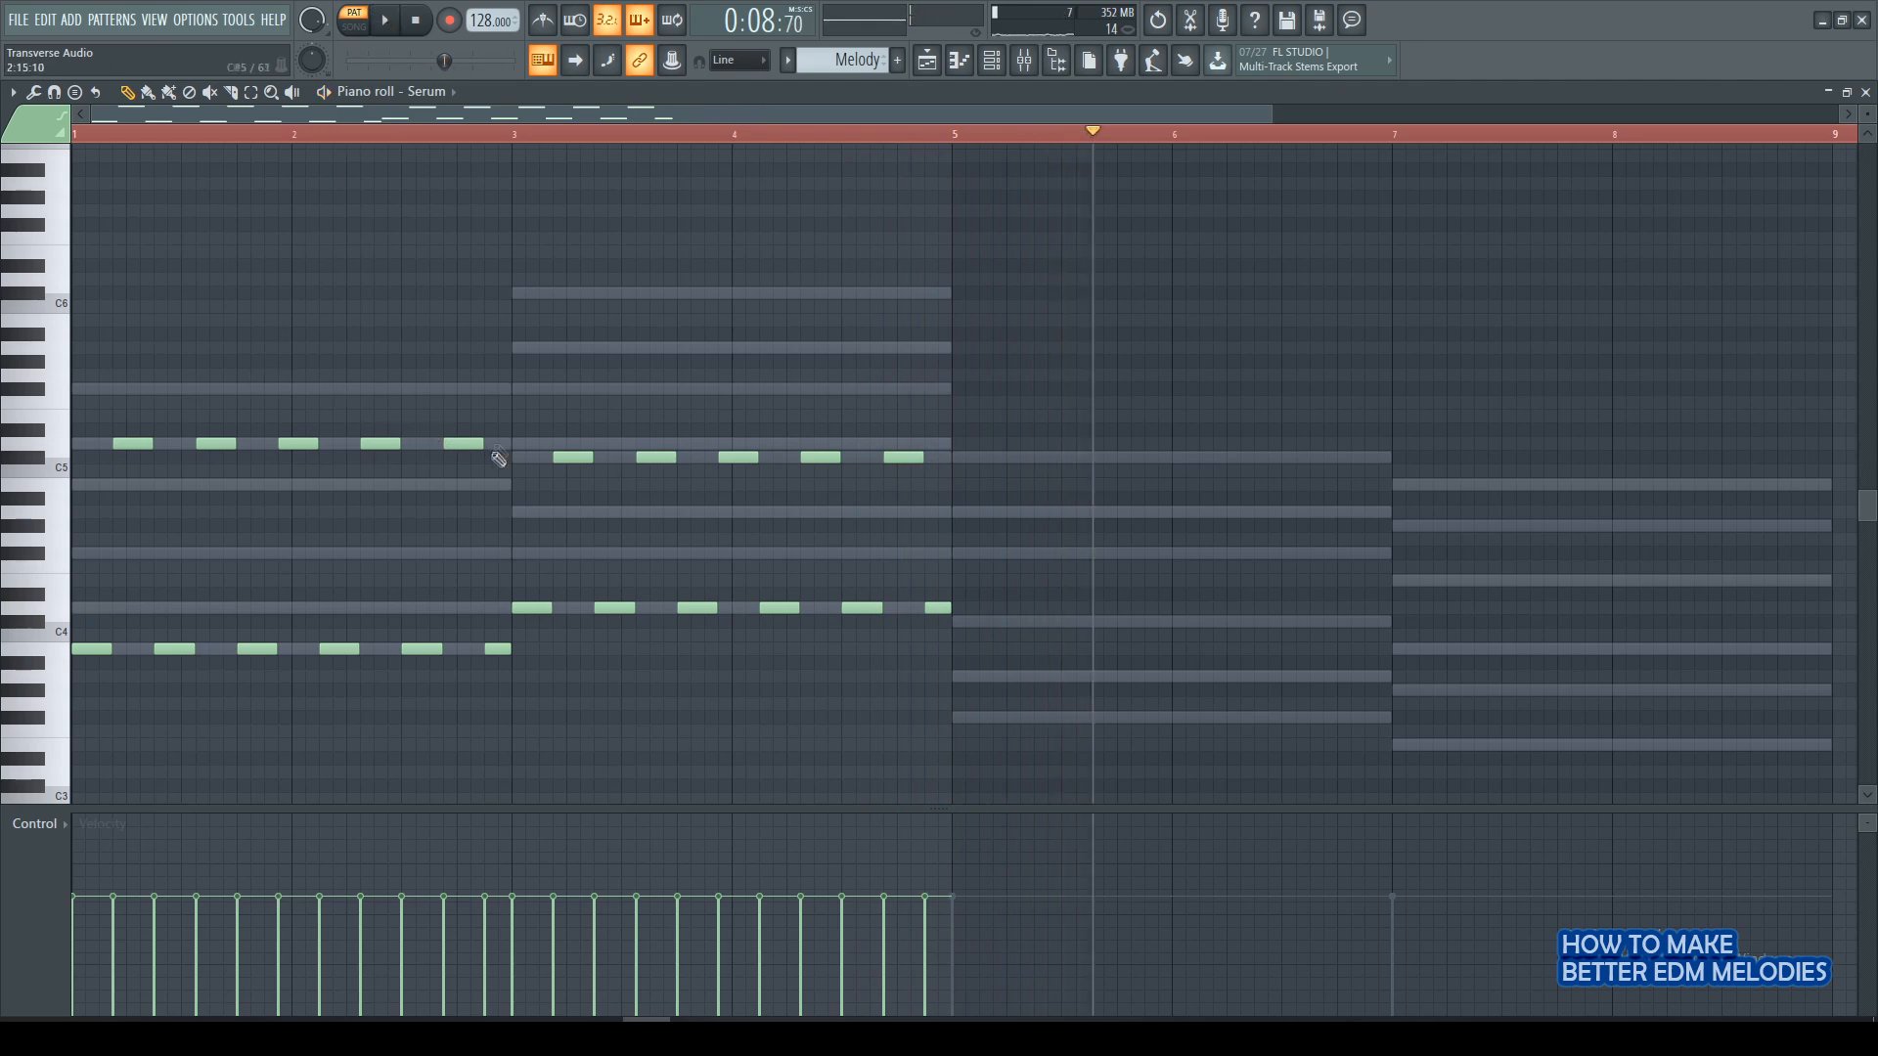
# Copy the pattern from bars 1 and 2 to bar 5 so its lower notes sit on F#3.
pyautogui.moveTo(105, 407); pyautogui.dragTo(495, 713)
pyautogui.moveTo(98, 646); pyautogui.dragTo(964, 717)
pyautogui.click(964, 717)
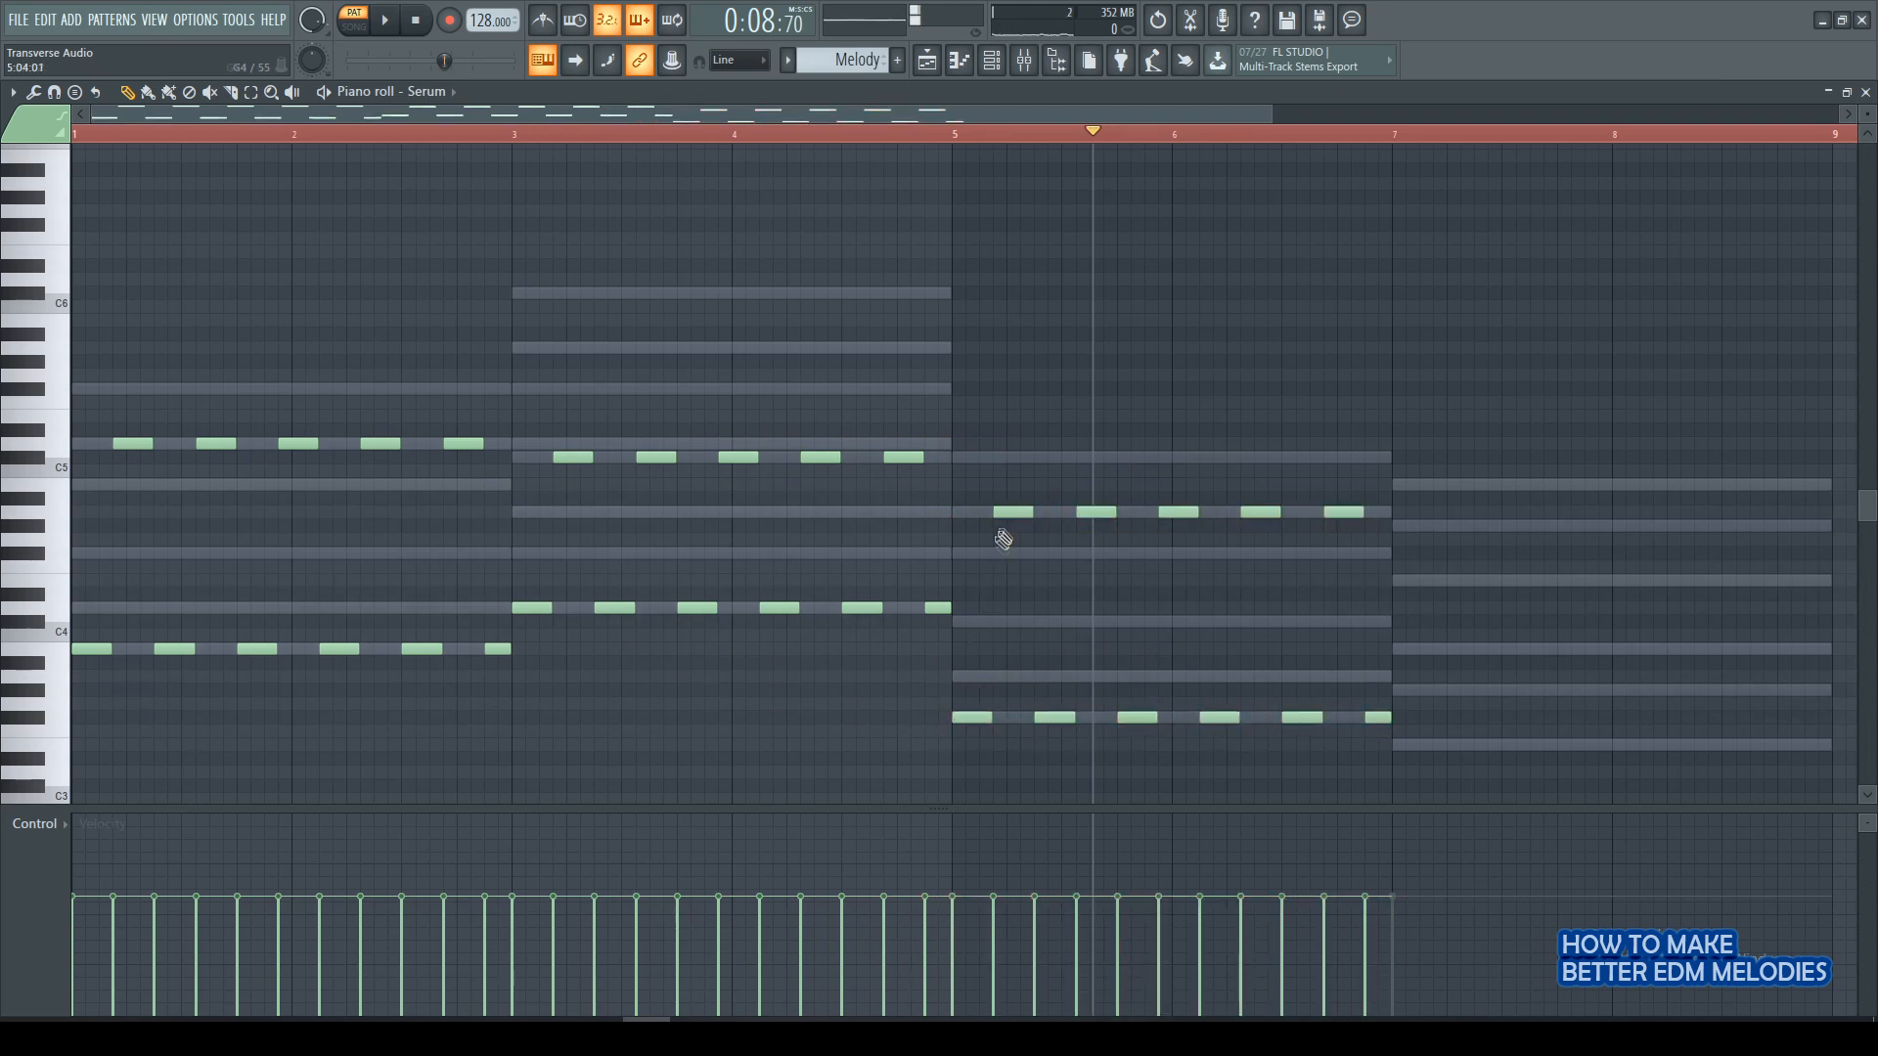
# Copy the bar 5 pattern to bar 7 with its lower notes on E3 and raise its upper notes to G#4.
pyautogui.moveTo(951, 481); pyautogui.dragTo(1737, 756)
pyautogui.hotkey('ctrl', 'd')
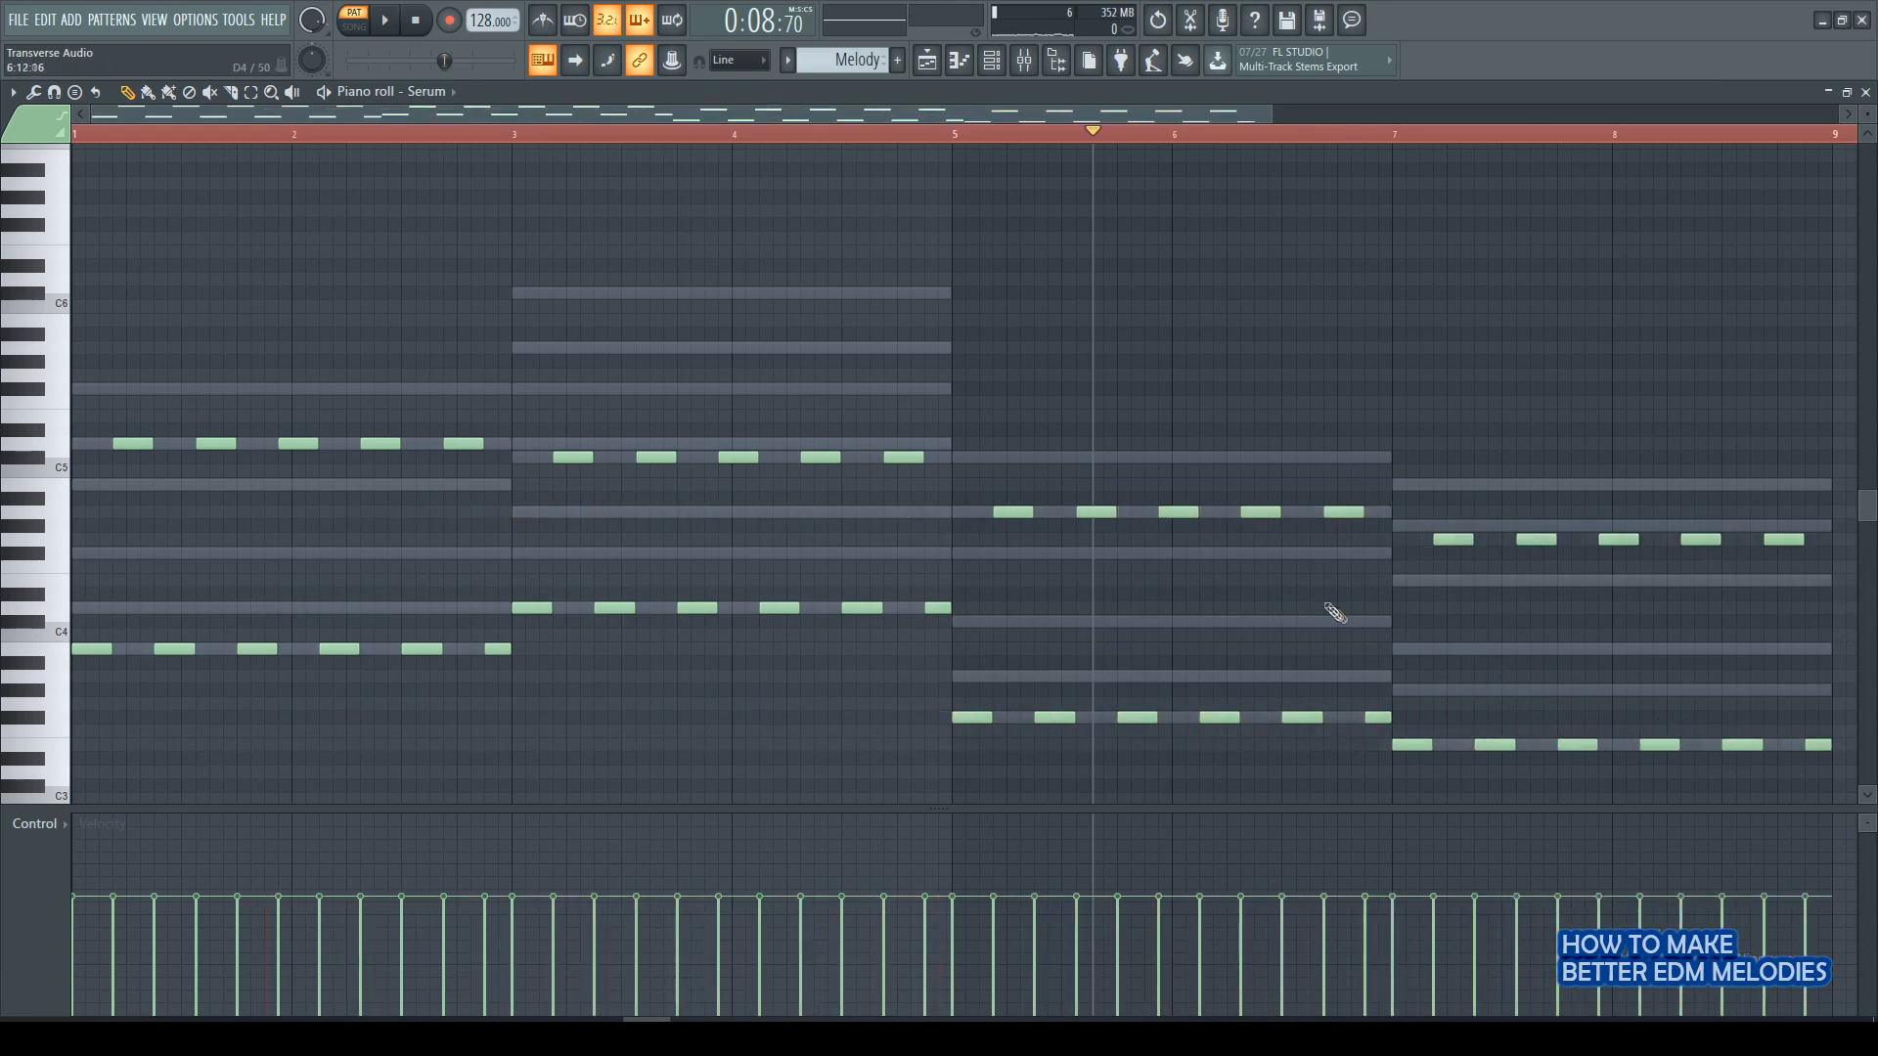
pyautogui.scroll(5, 1122, 134)
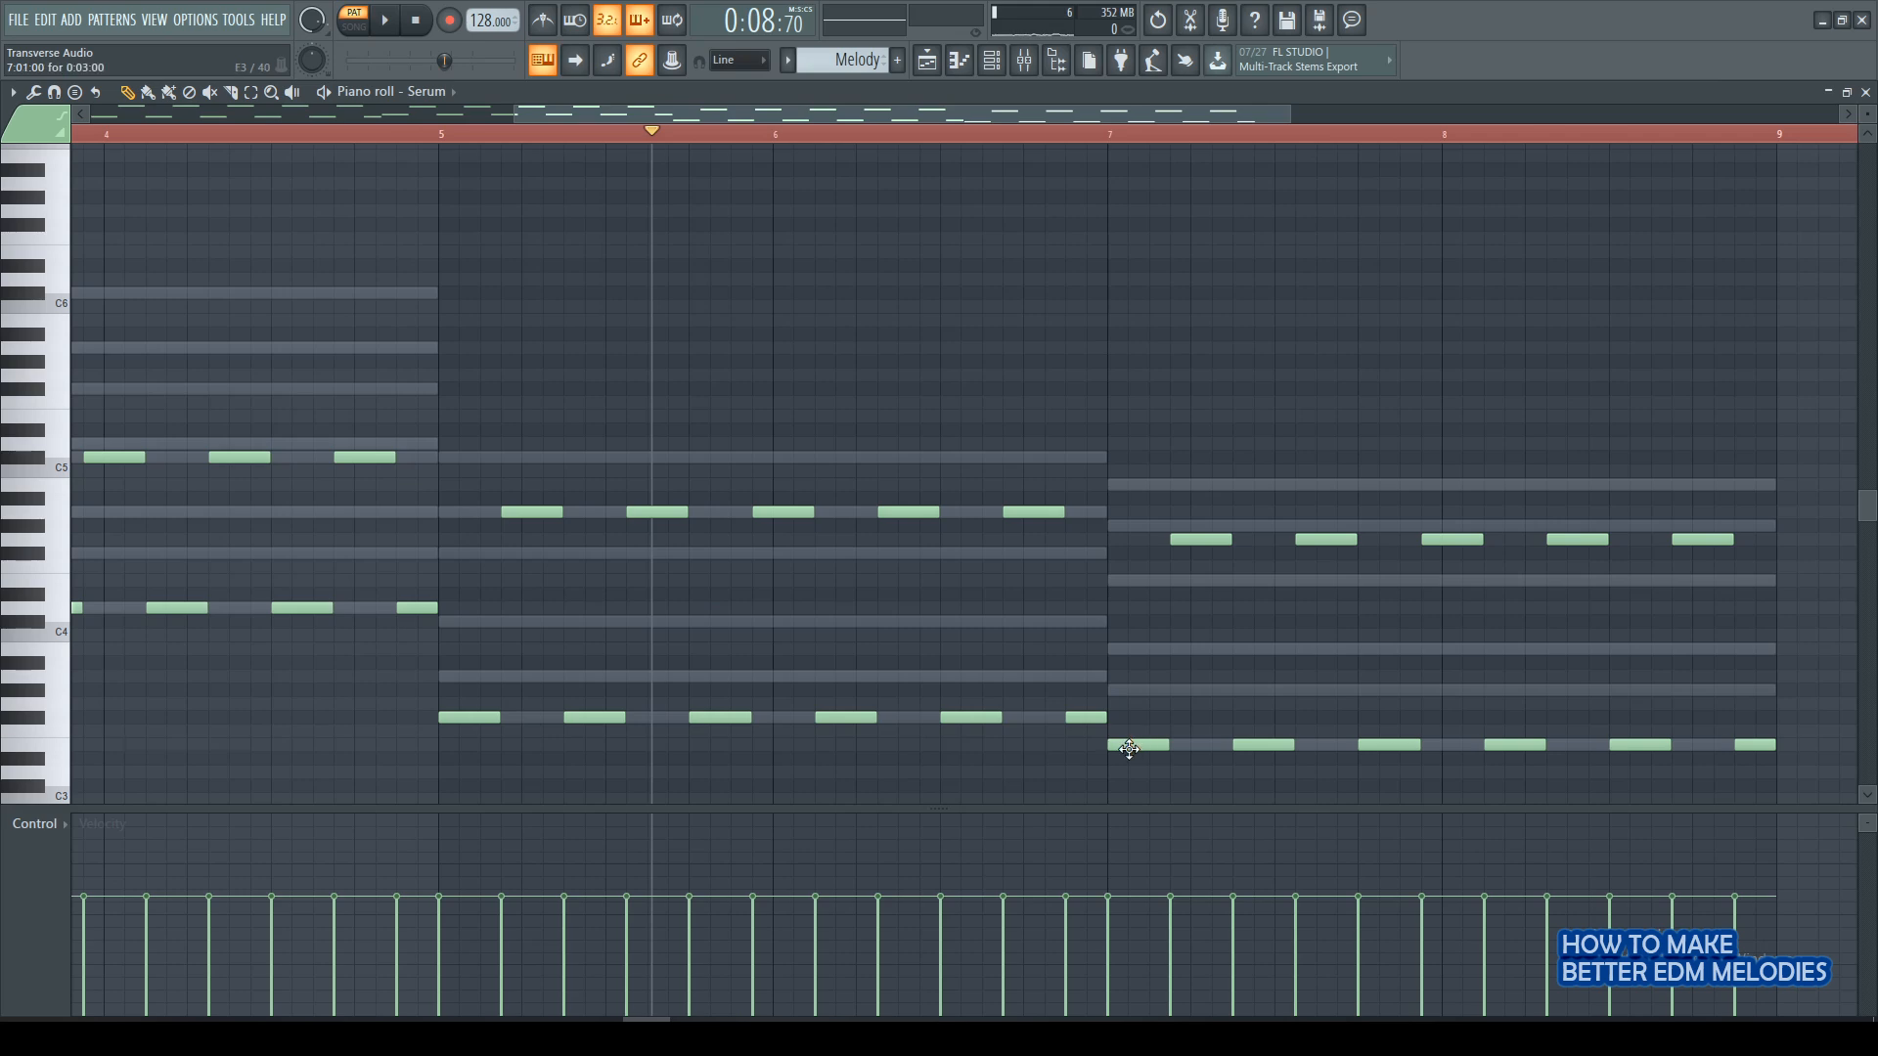
pyautogui.moveTo(1194, 512); pyautogui.dragTo(1748, 587)
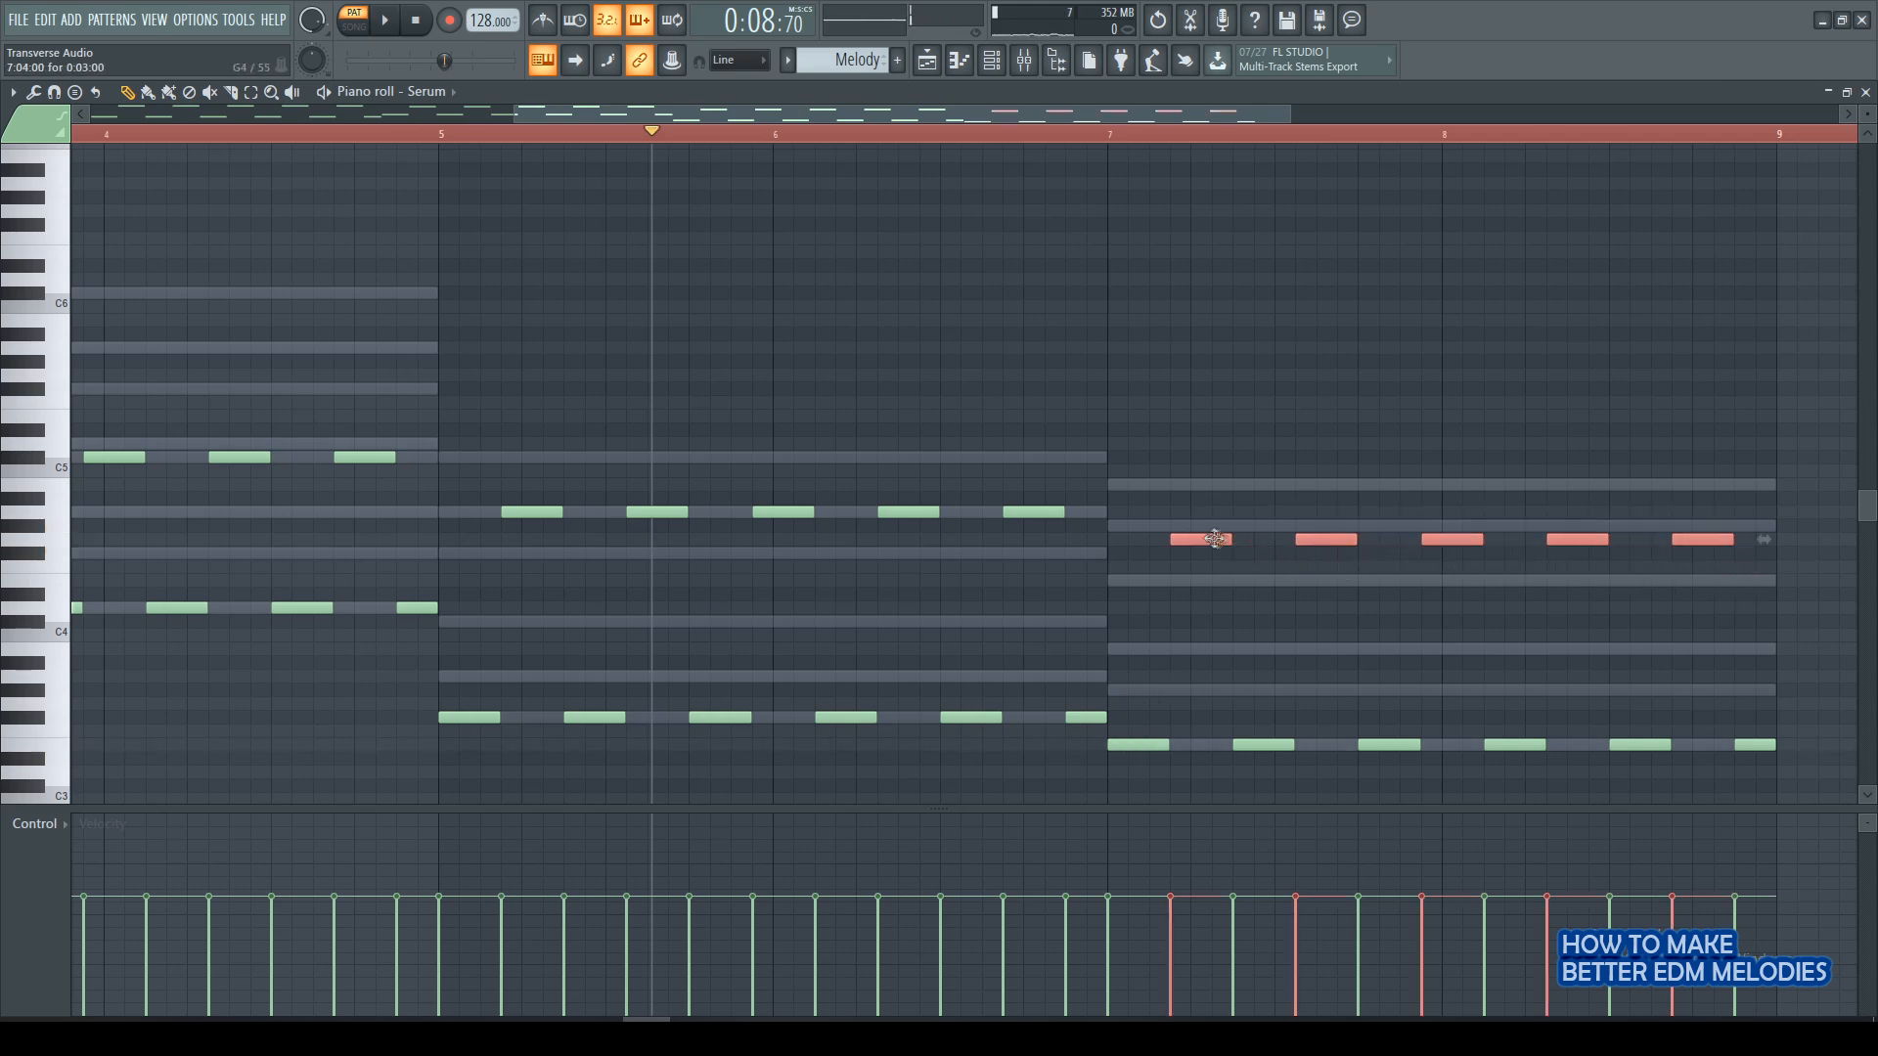
pyautogui.moveTo(1196, 538); pyautogui.dragTo(1182, 525)
pyautogui.click(1182, 524)
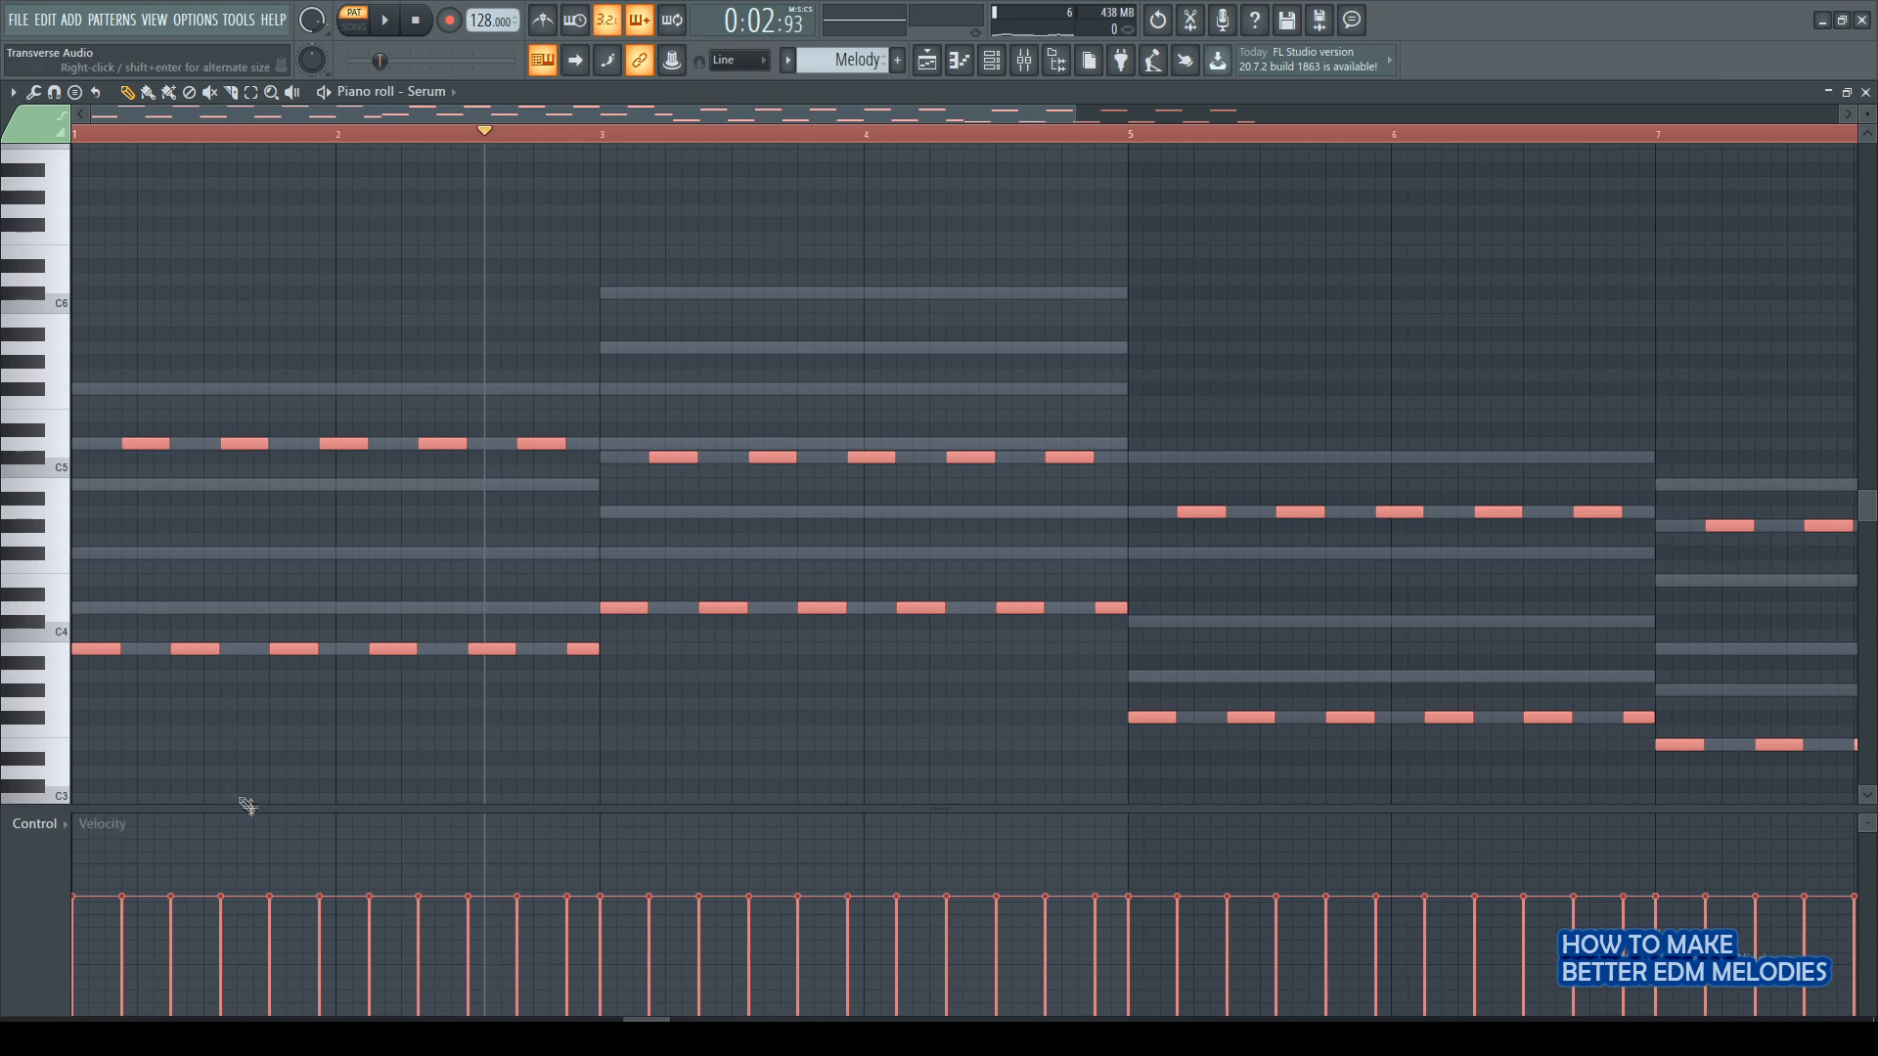
# Rework the end of bar 2: shorten the last D5 note, add a short lower note after it, and move the final note to C#5.
pyautogui.scroll(4, 126, 650)
pyautogui.moveTo(256, 114); pyautogui.dragTo(169, 147)
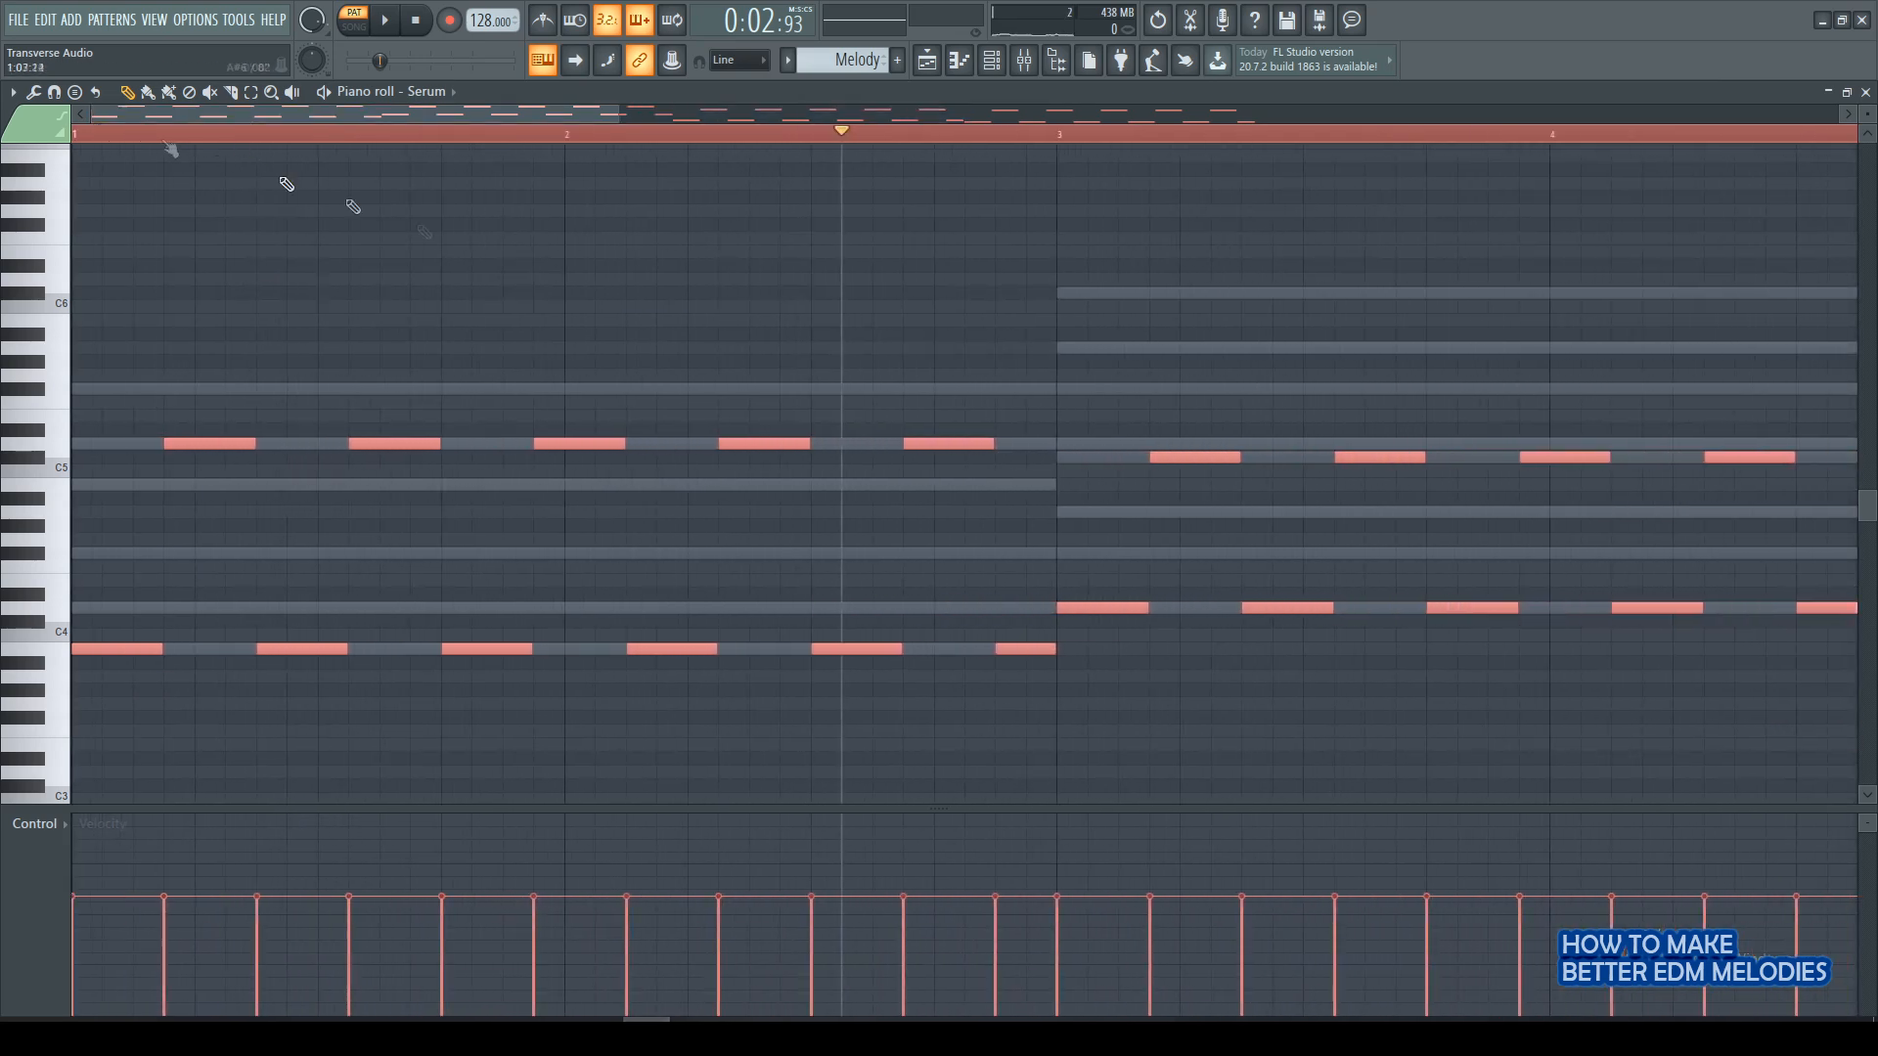
pyautogui.click(935, 587)
pyautogui.scroll(3, 939, 549)
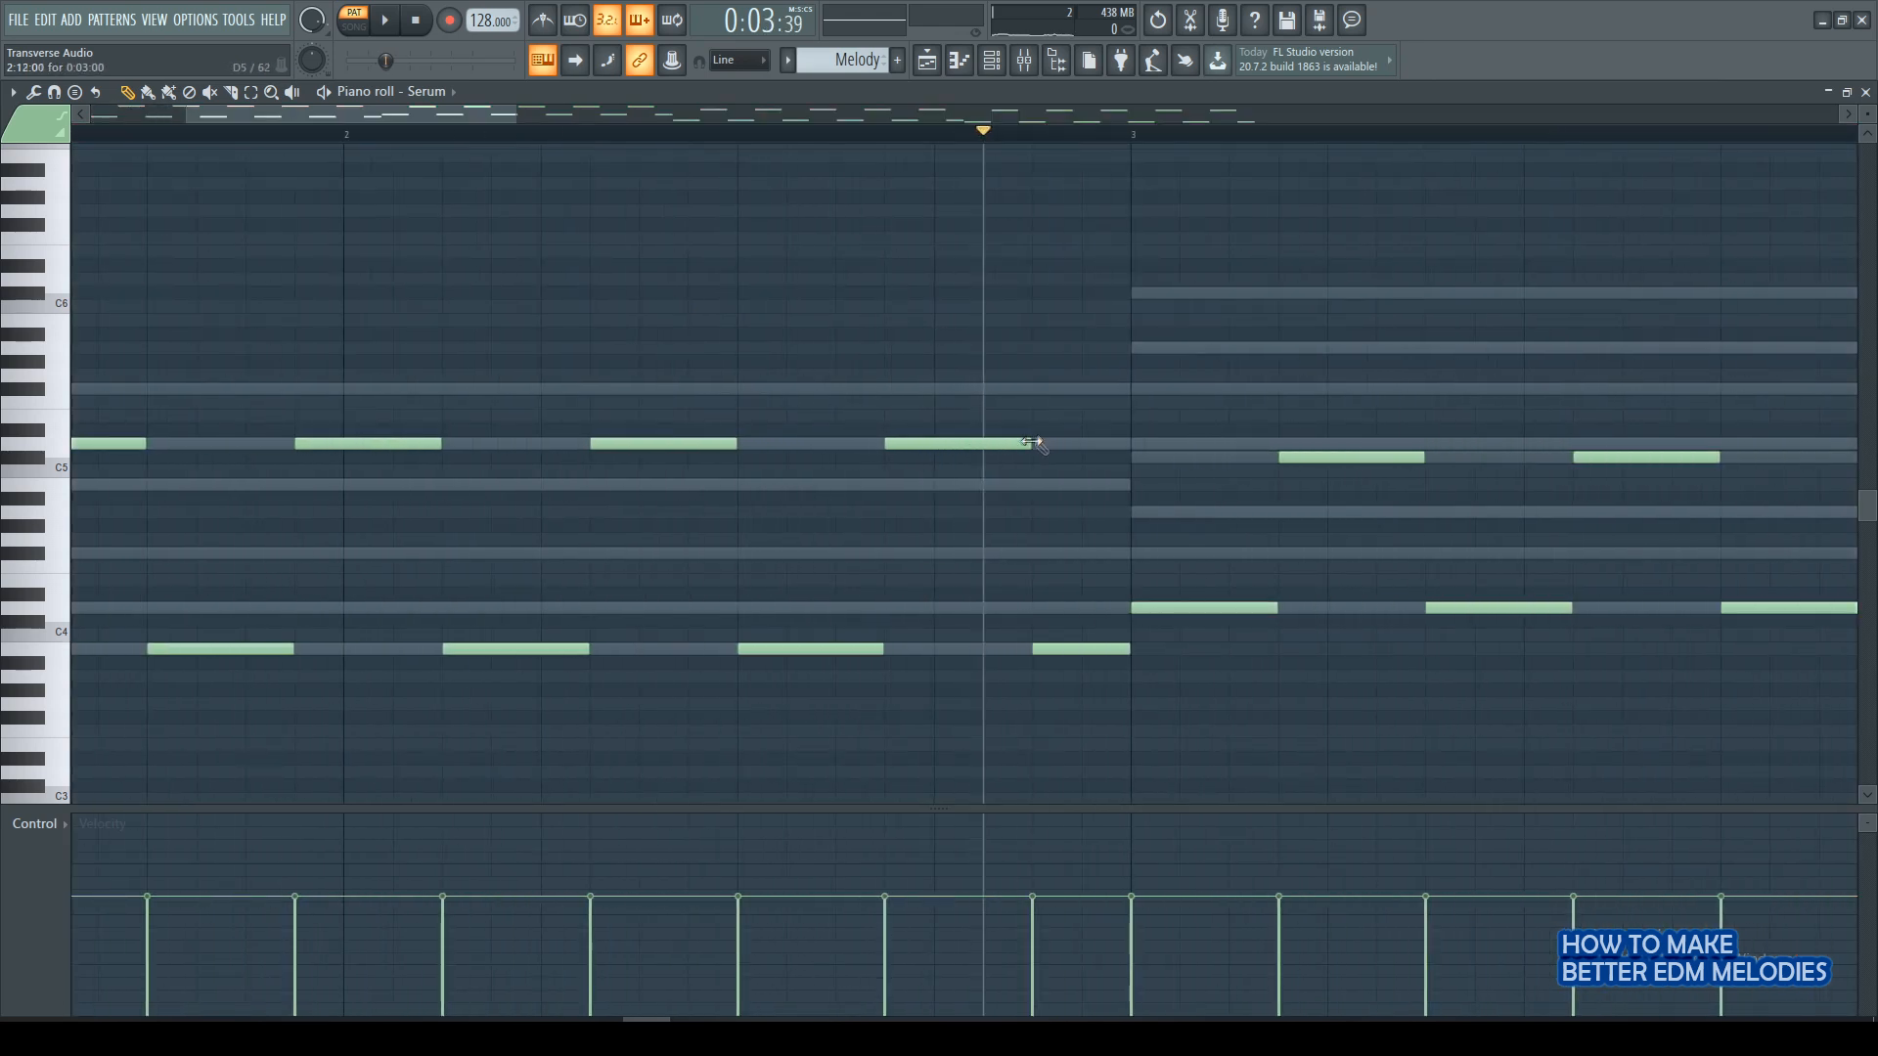
pyautogui.click(996, 650)
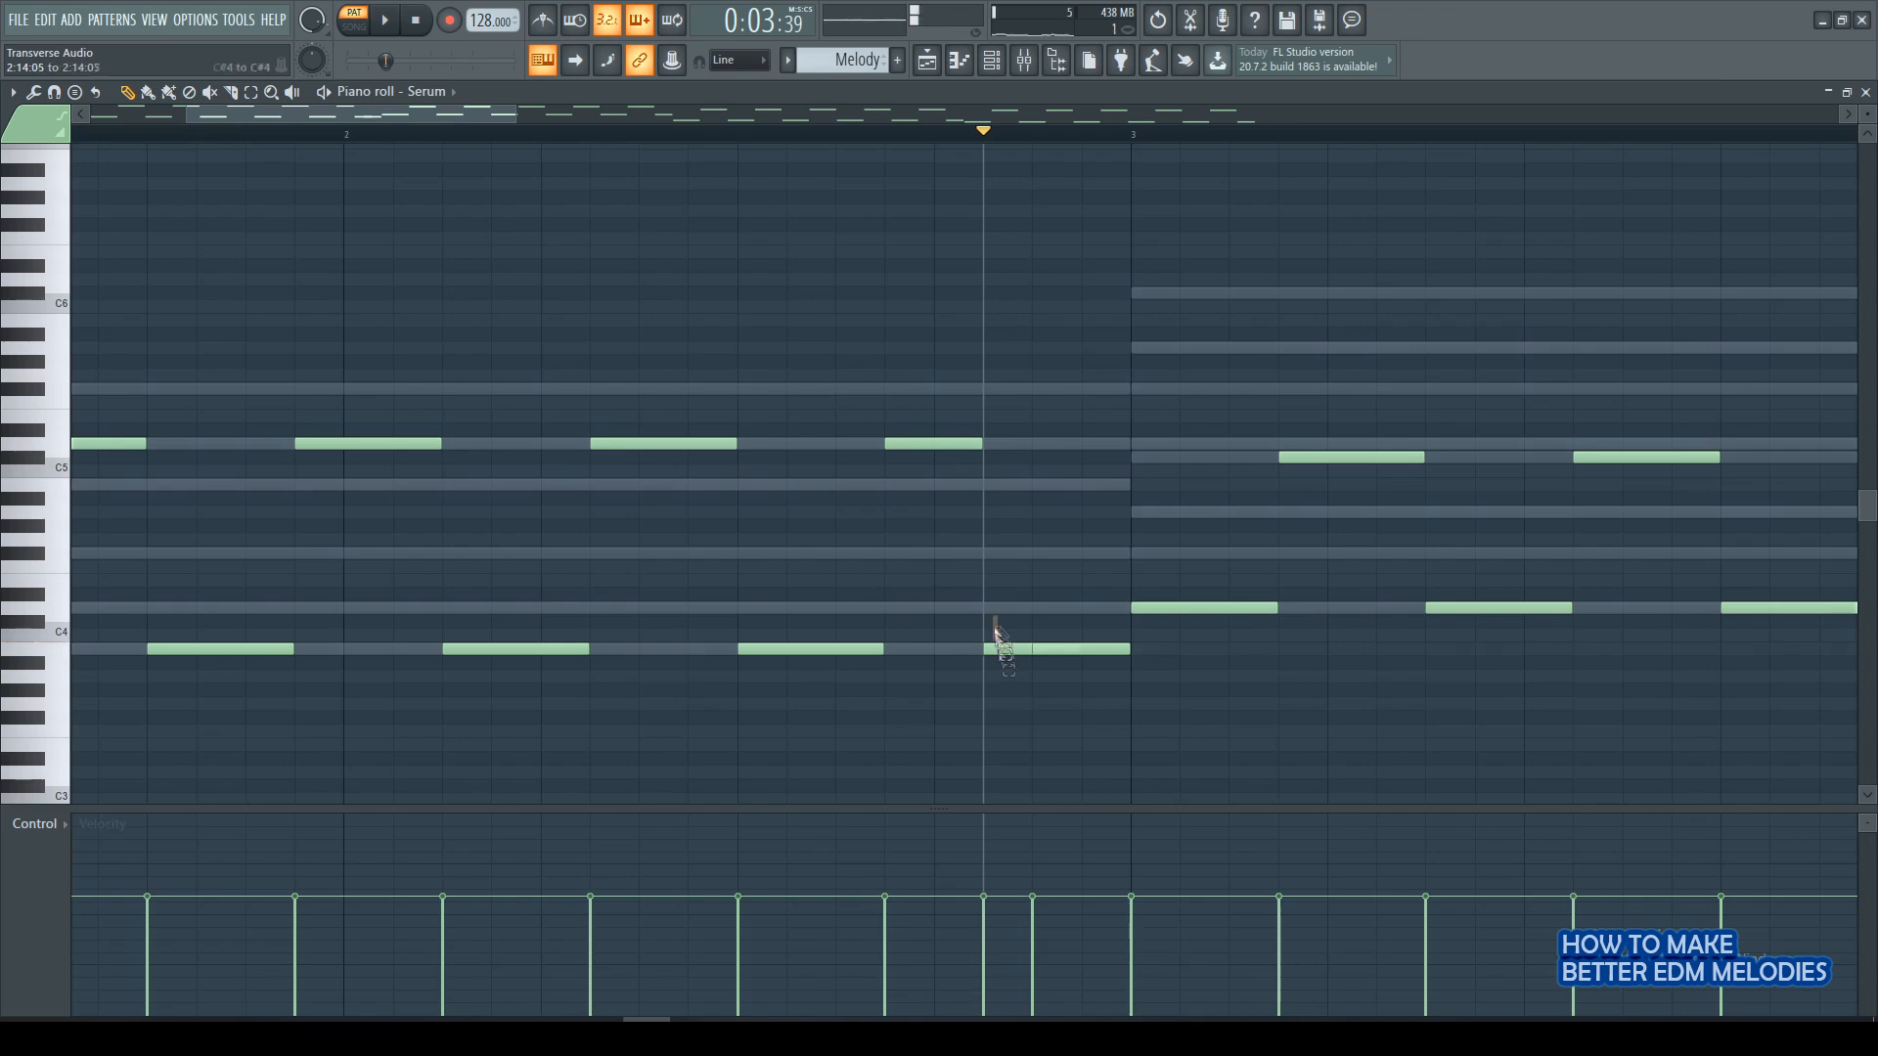
pyautogui.moveTo(1051, 648); pyautogui.dragTo(1050, 451)
pyautogui.scroll(-3, 947, 284)
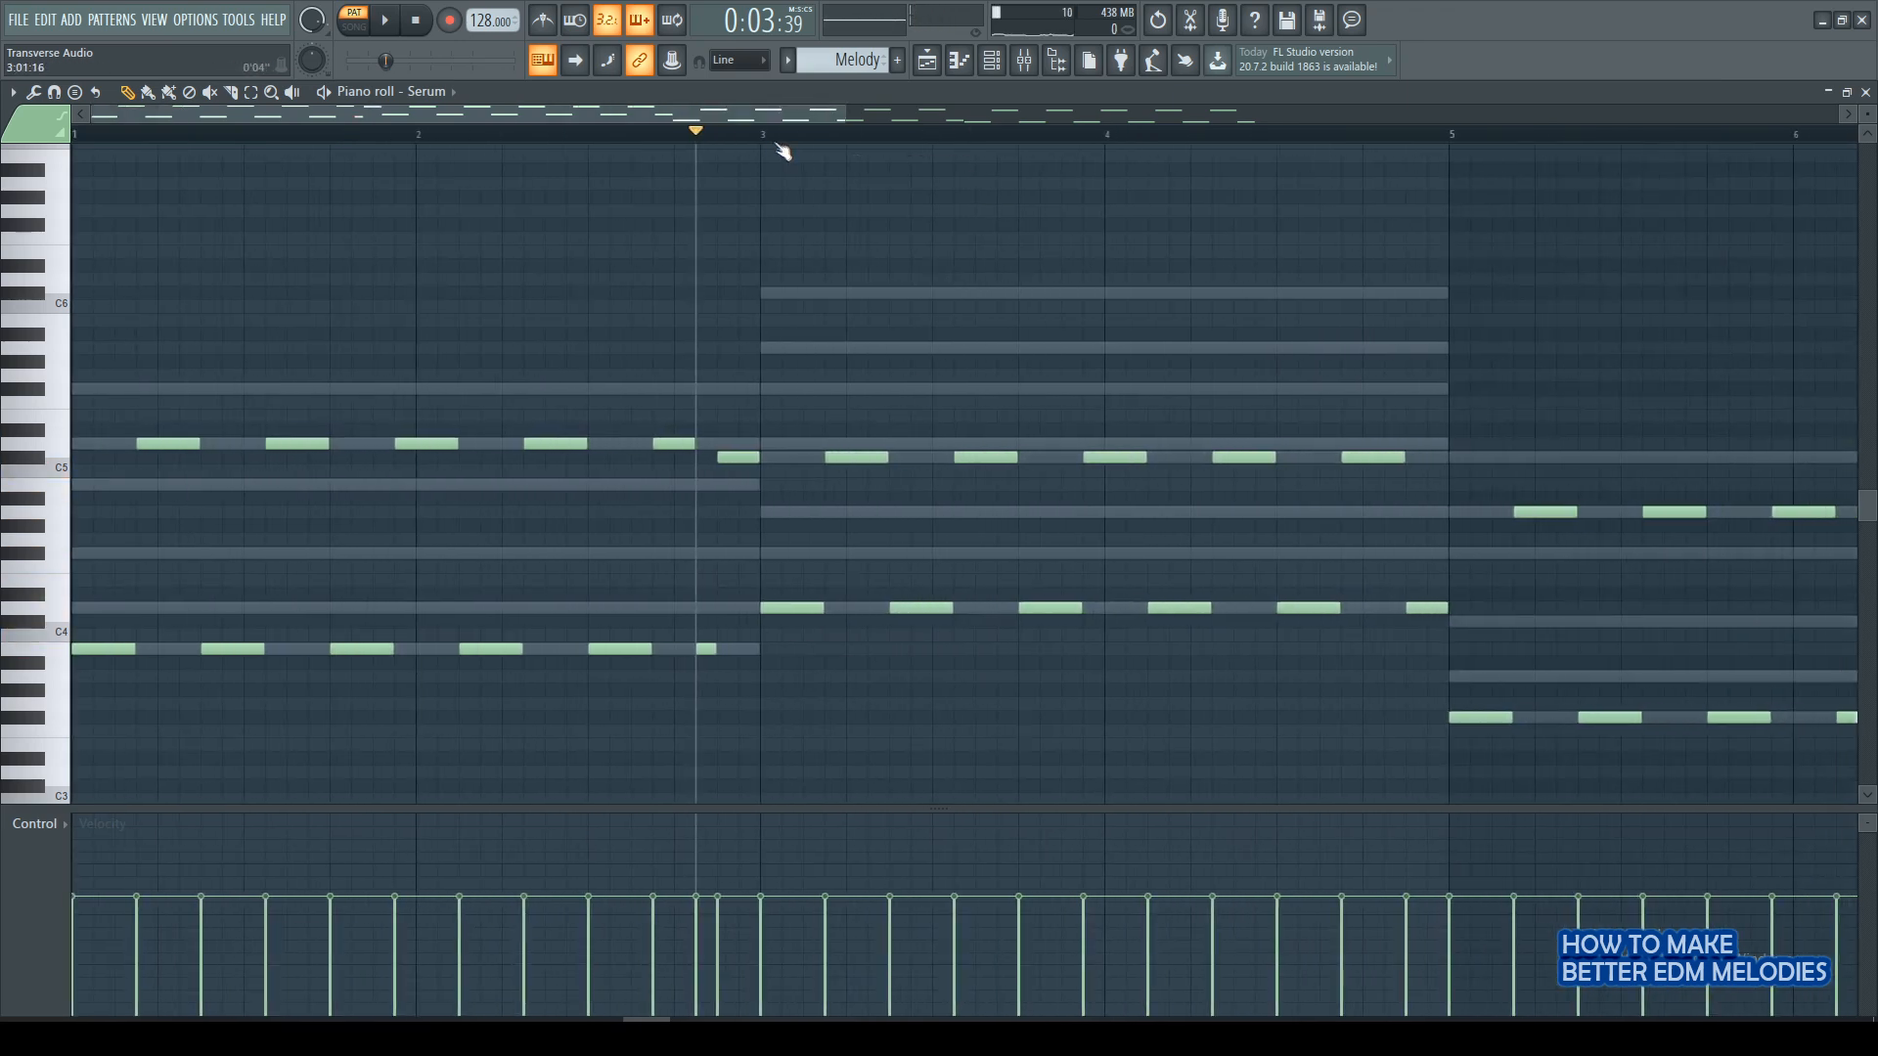
# Select bars 1 and 2 of the melody, play them back, and clear the selection.
pyautogui.moveTo(763, 142); pyautogui.dragTo(35, 147)
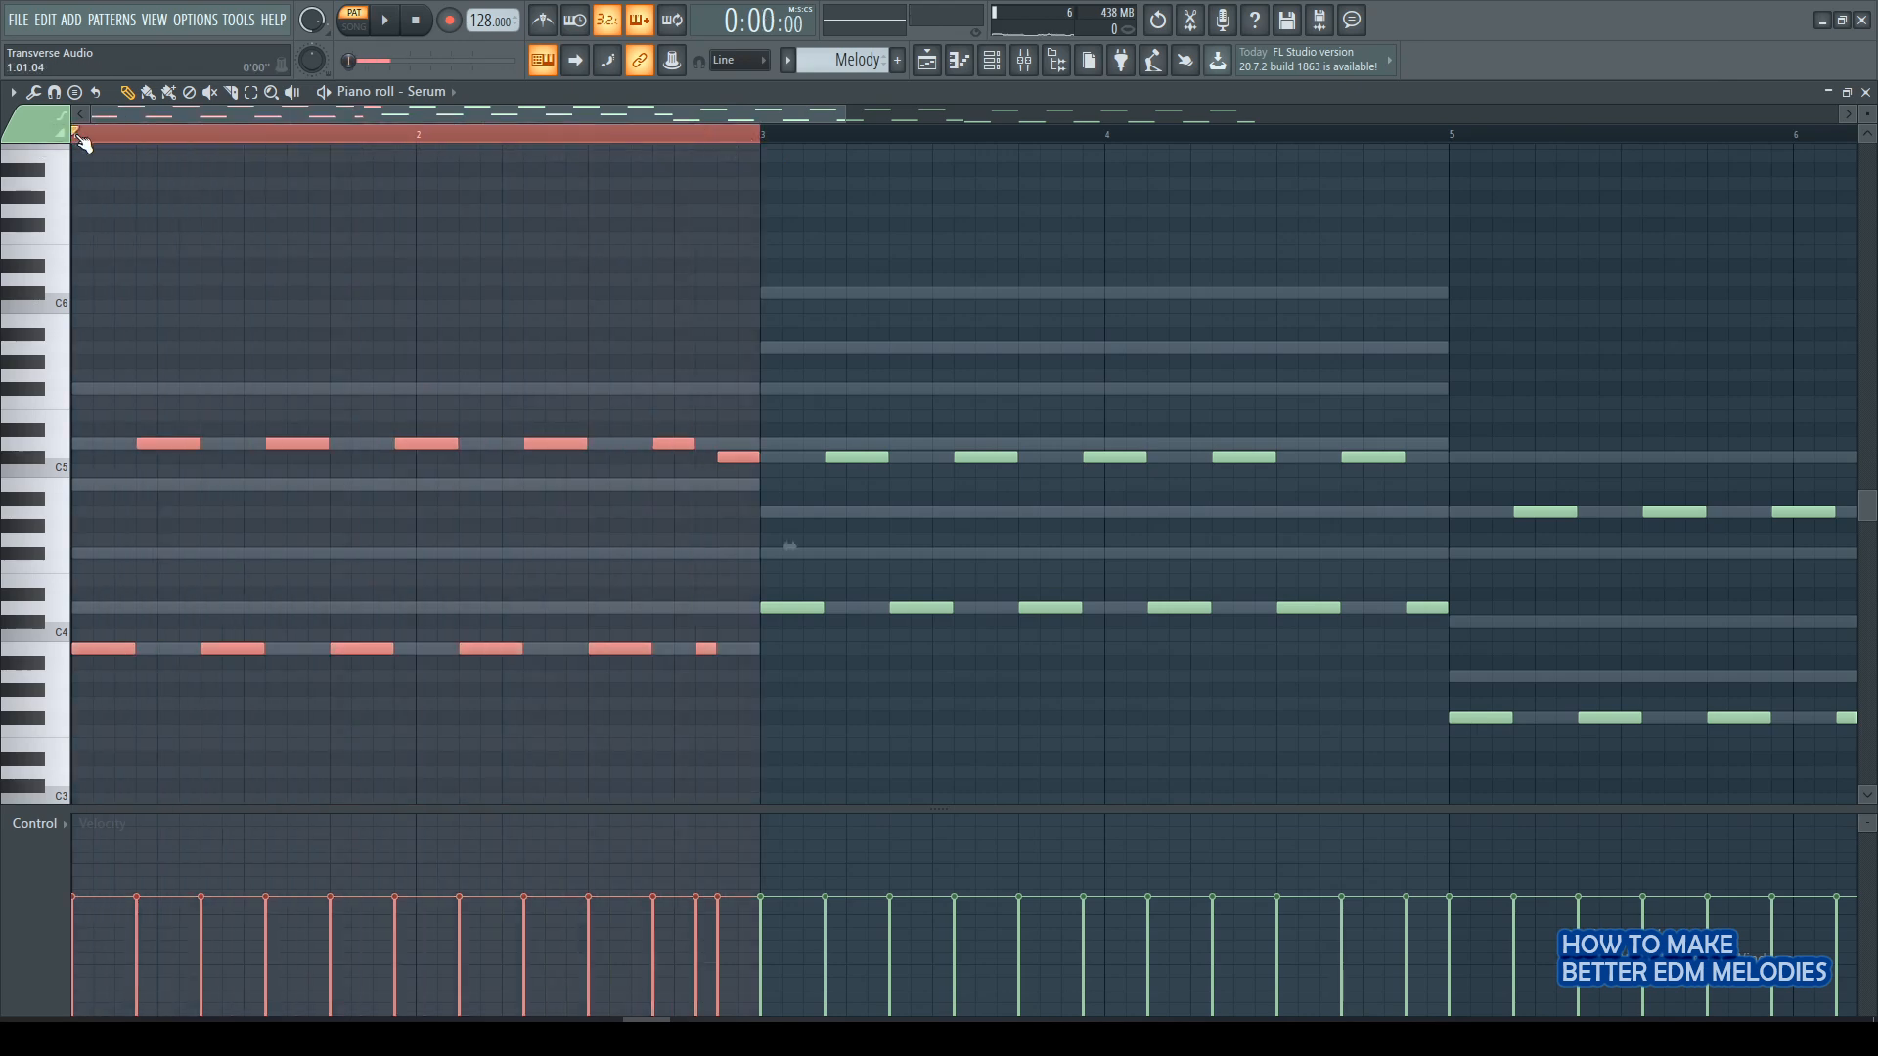
pyautogui.click(386, 26)
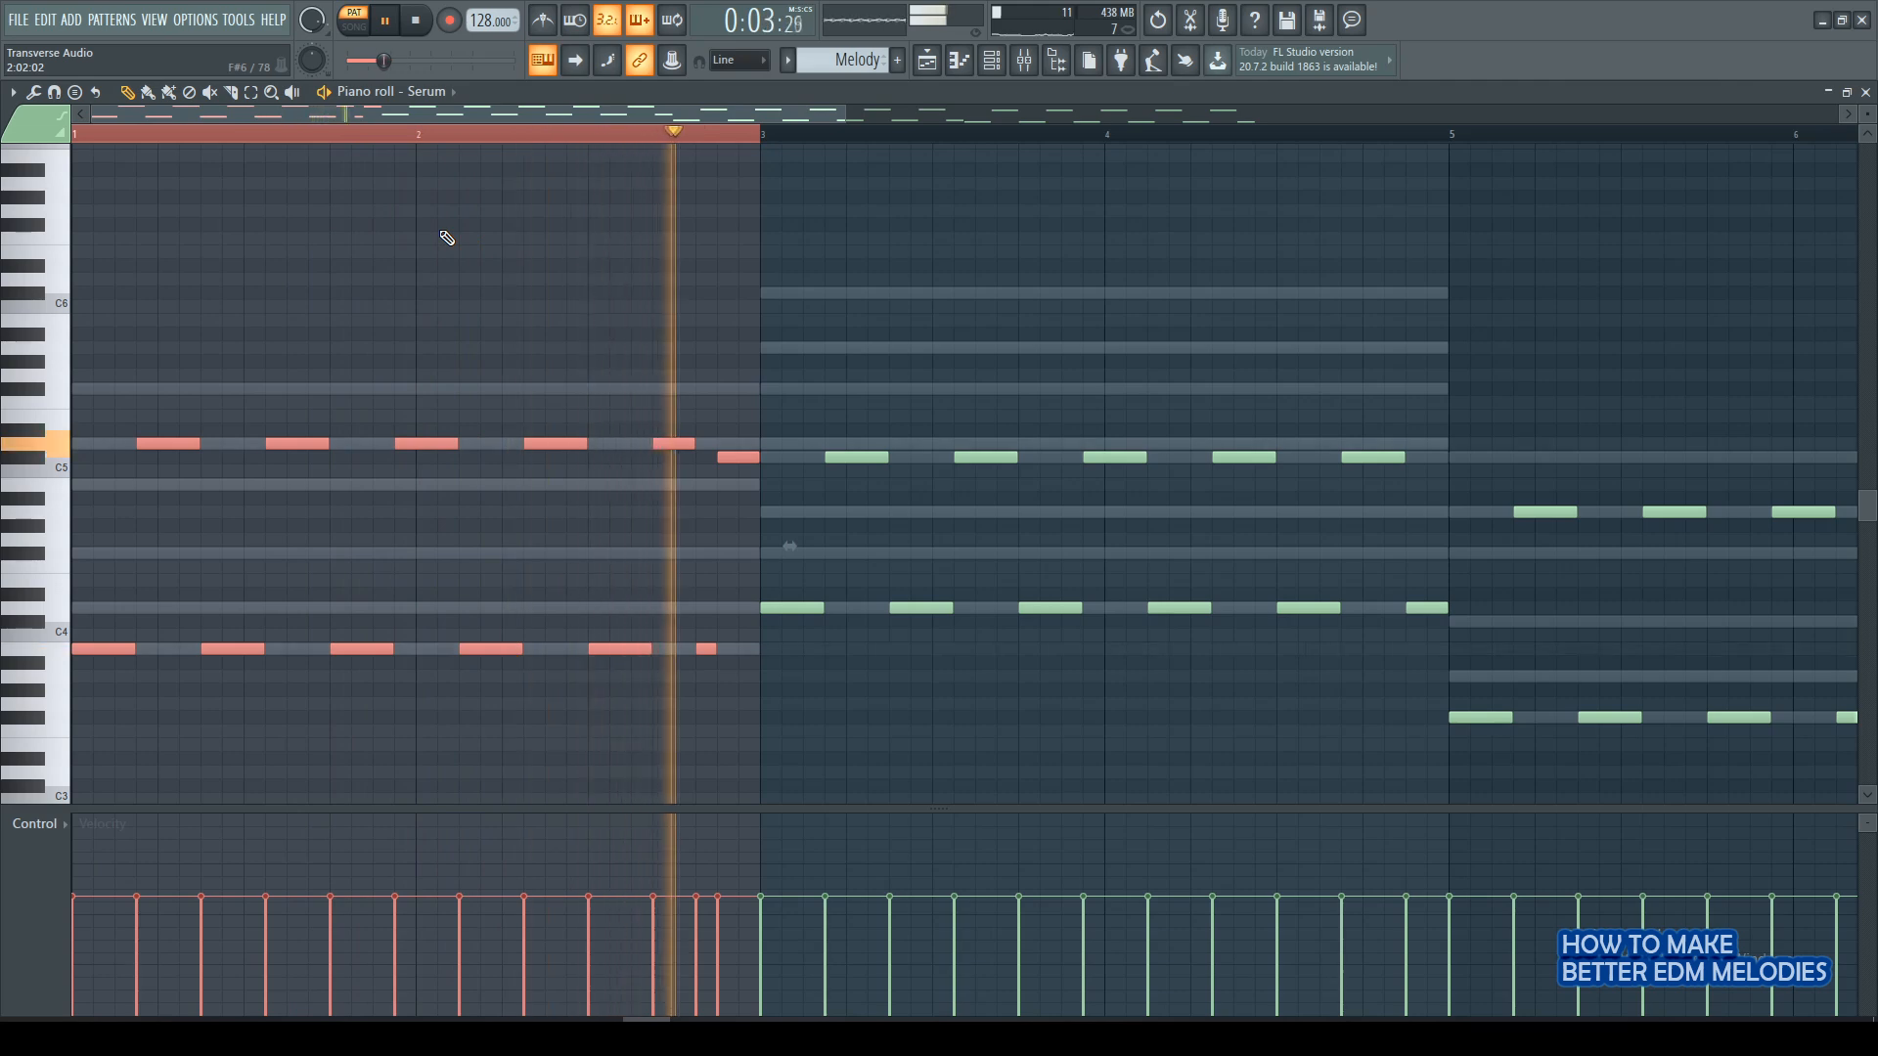
pyautogui.click(388, 21)
pyautogui.click(455, 135)
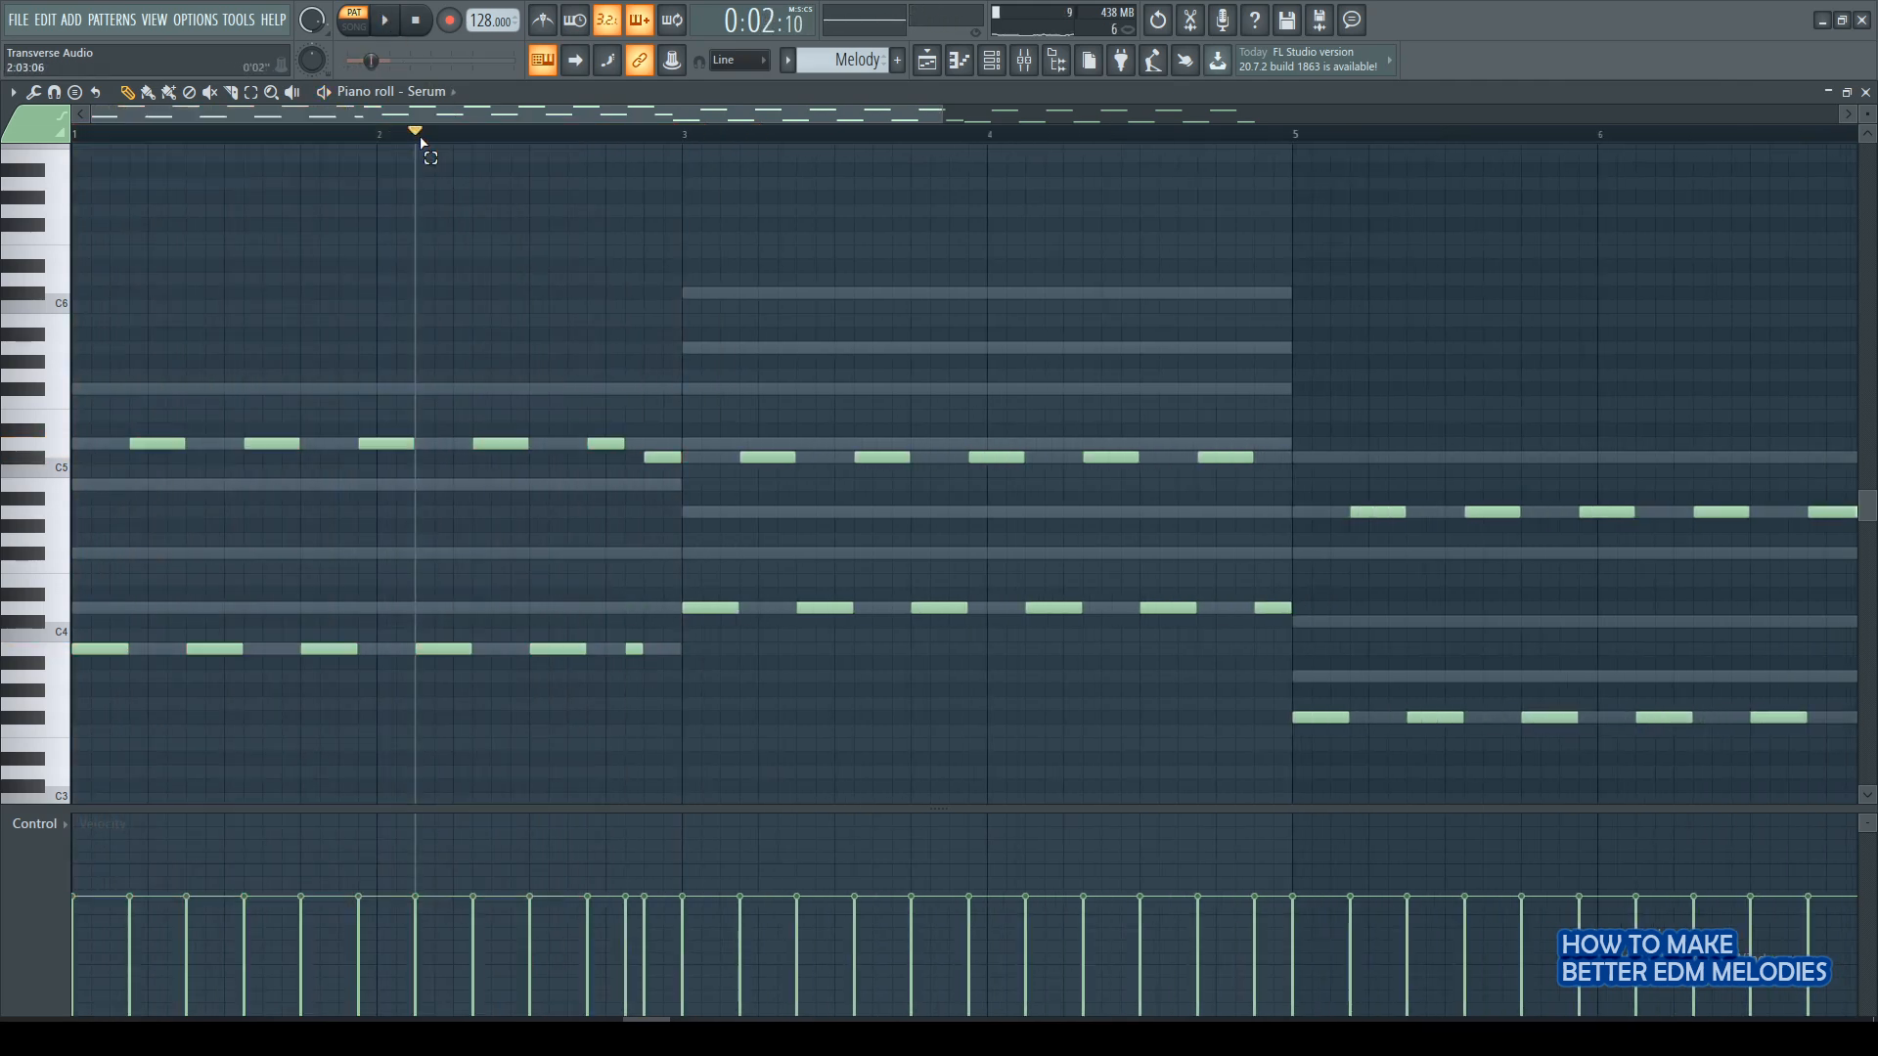
# Rework the end of bar 4: lengthen the last long D4 note, shorten the C#5 note after it, and move the final note to B4.
pyautogui.scroll(-3, 548, 235)
pyautogui.scroll(2, 564, 265)
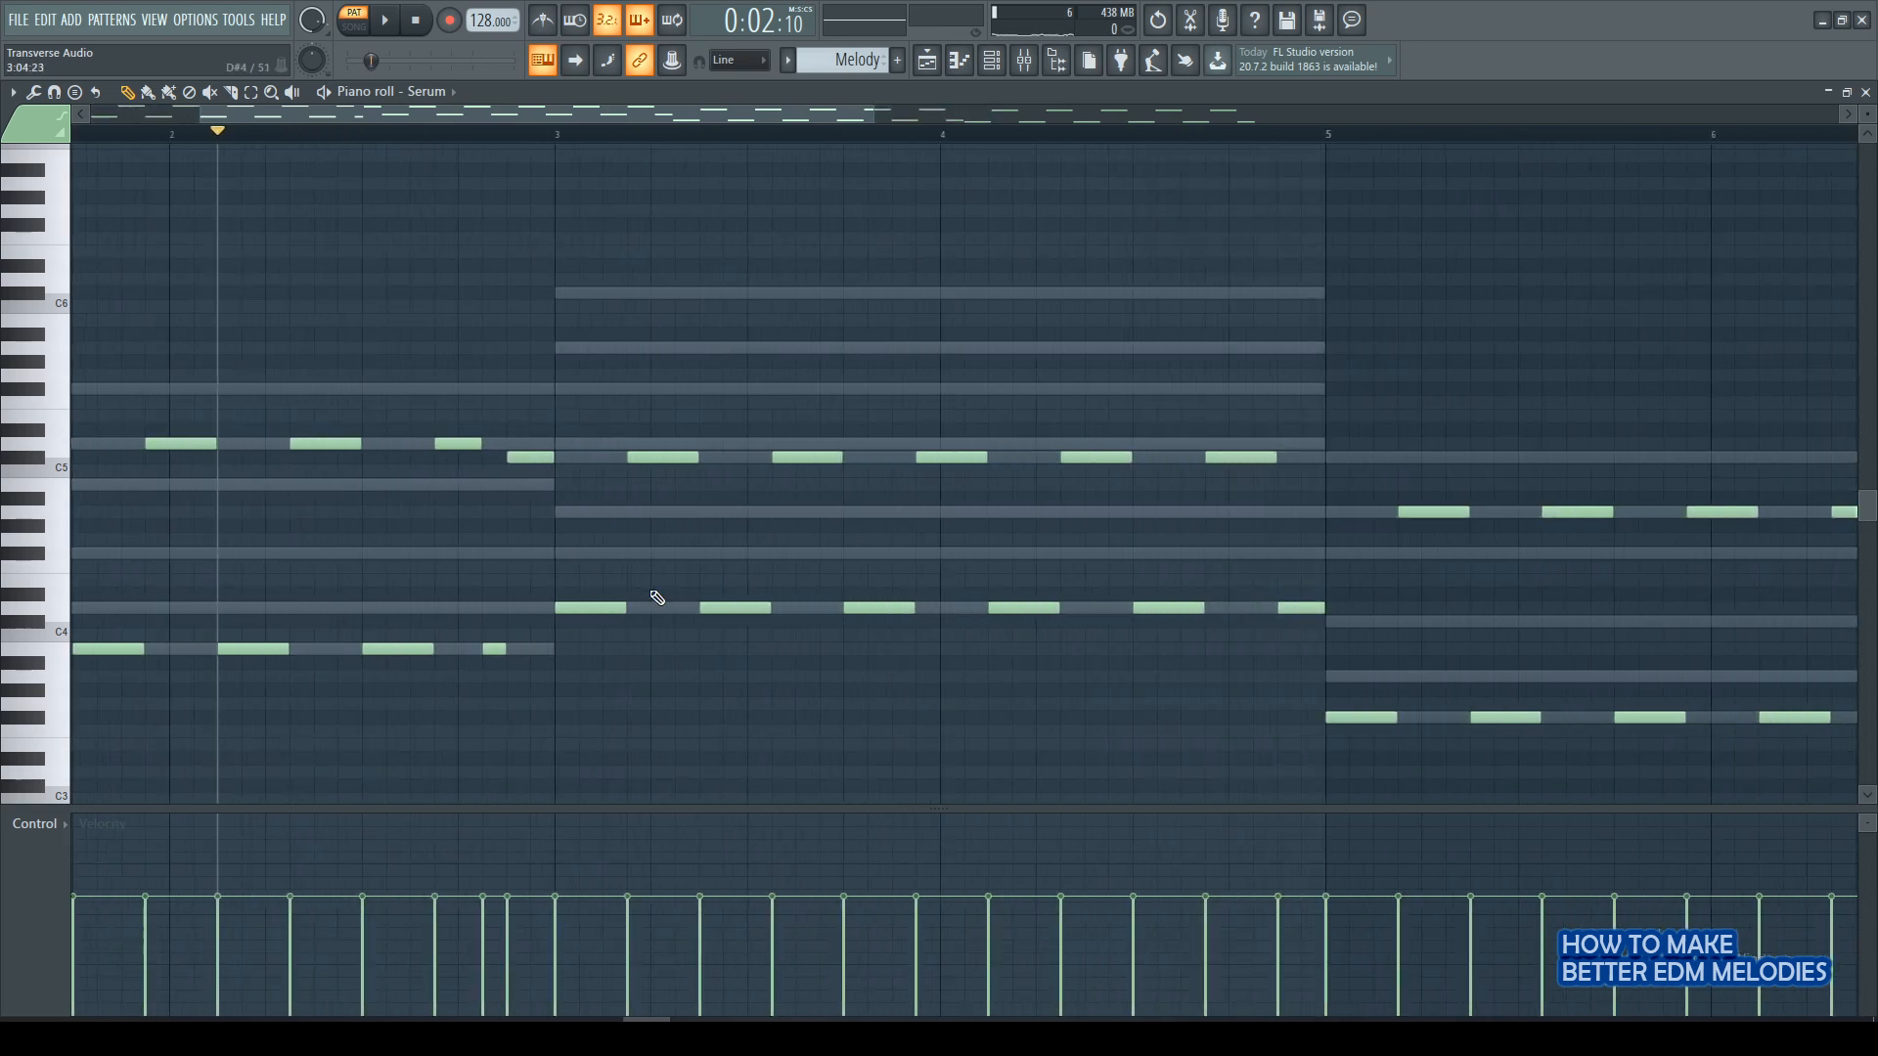
pyautogui.scroll(2, 657, 597)
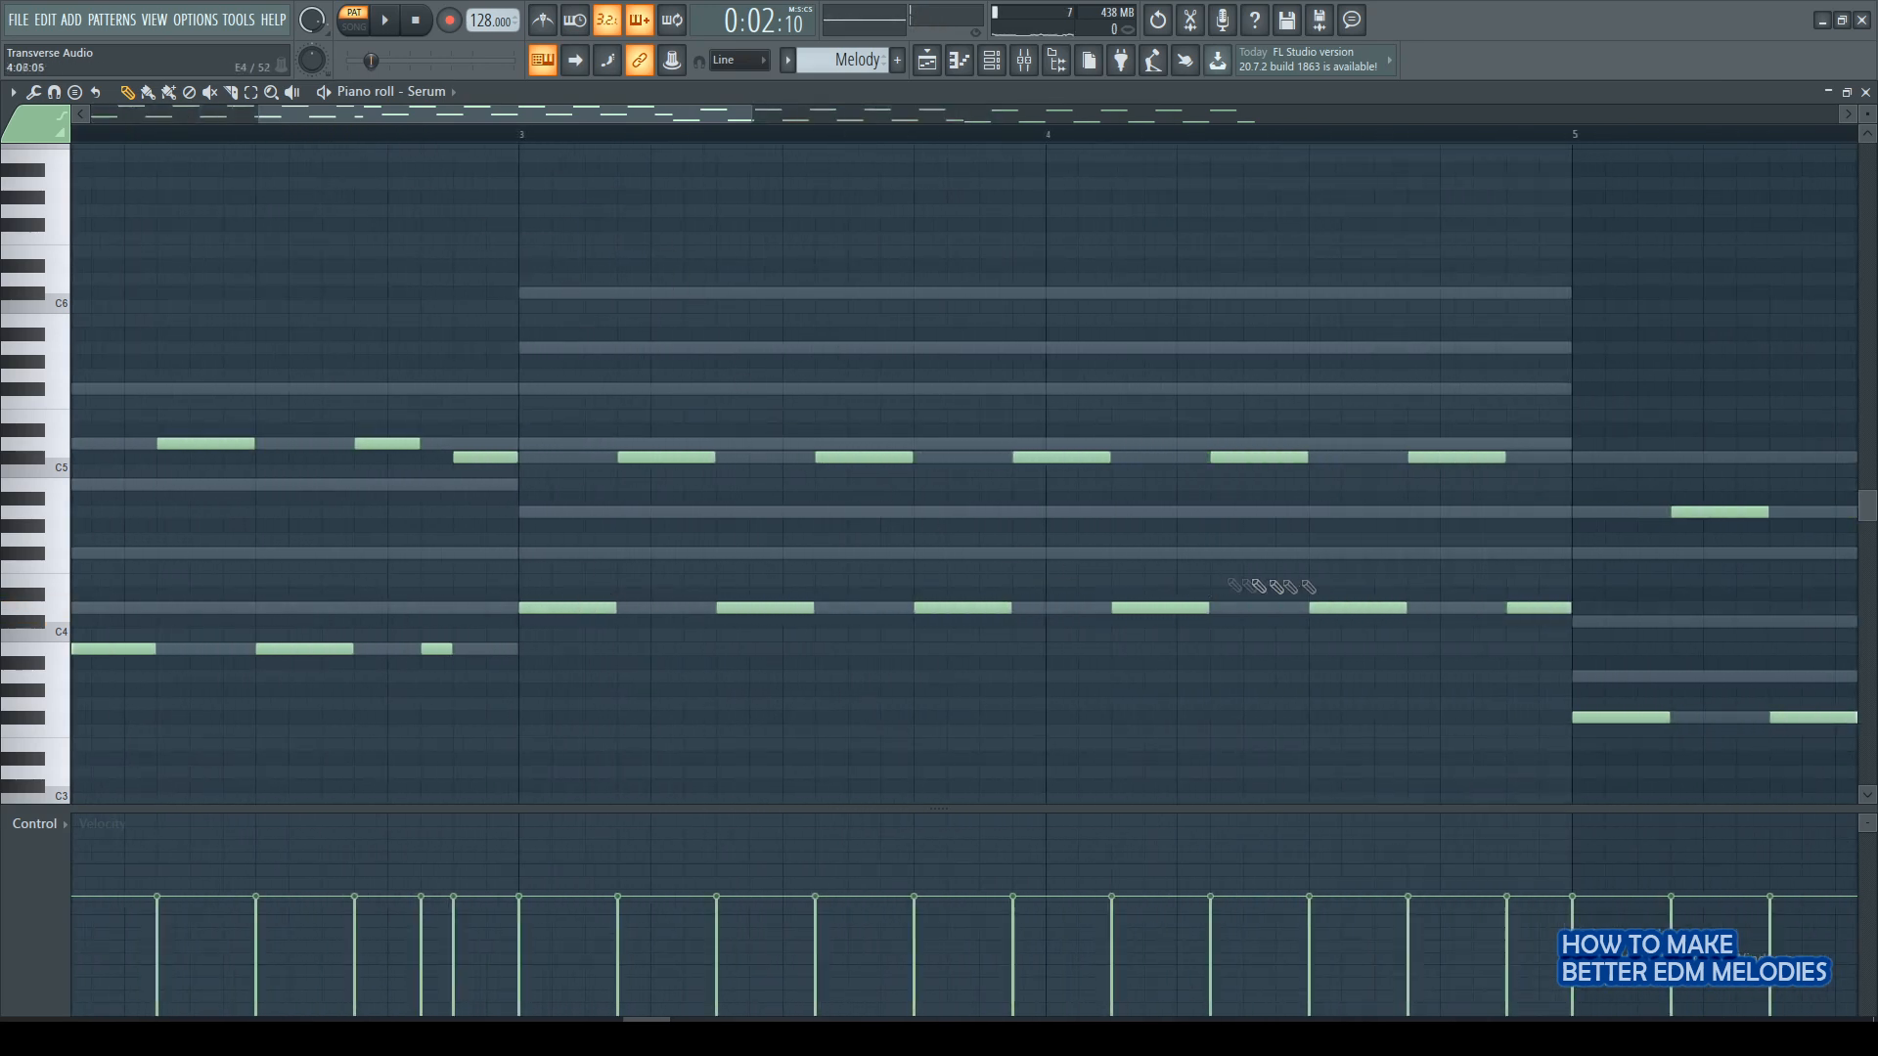
pyautogui.scroll(2, 1429, 608)
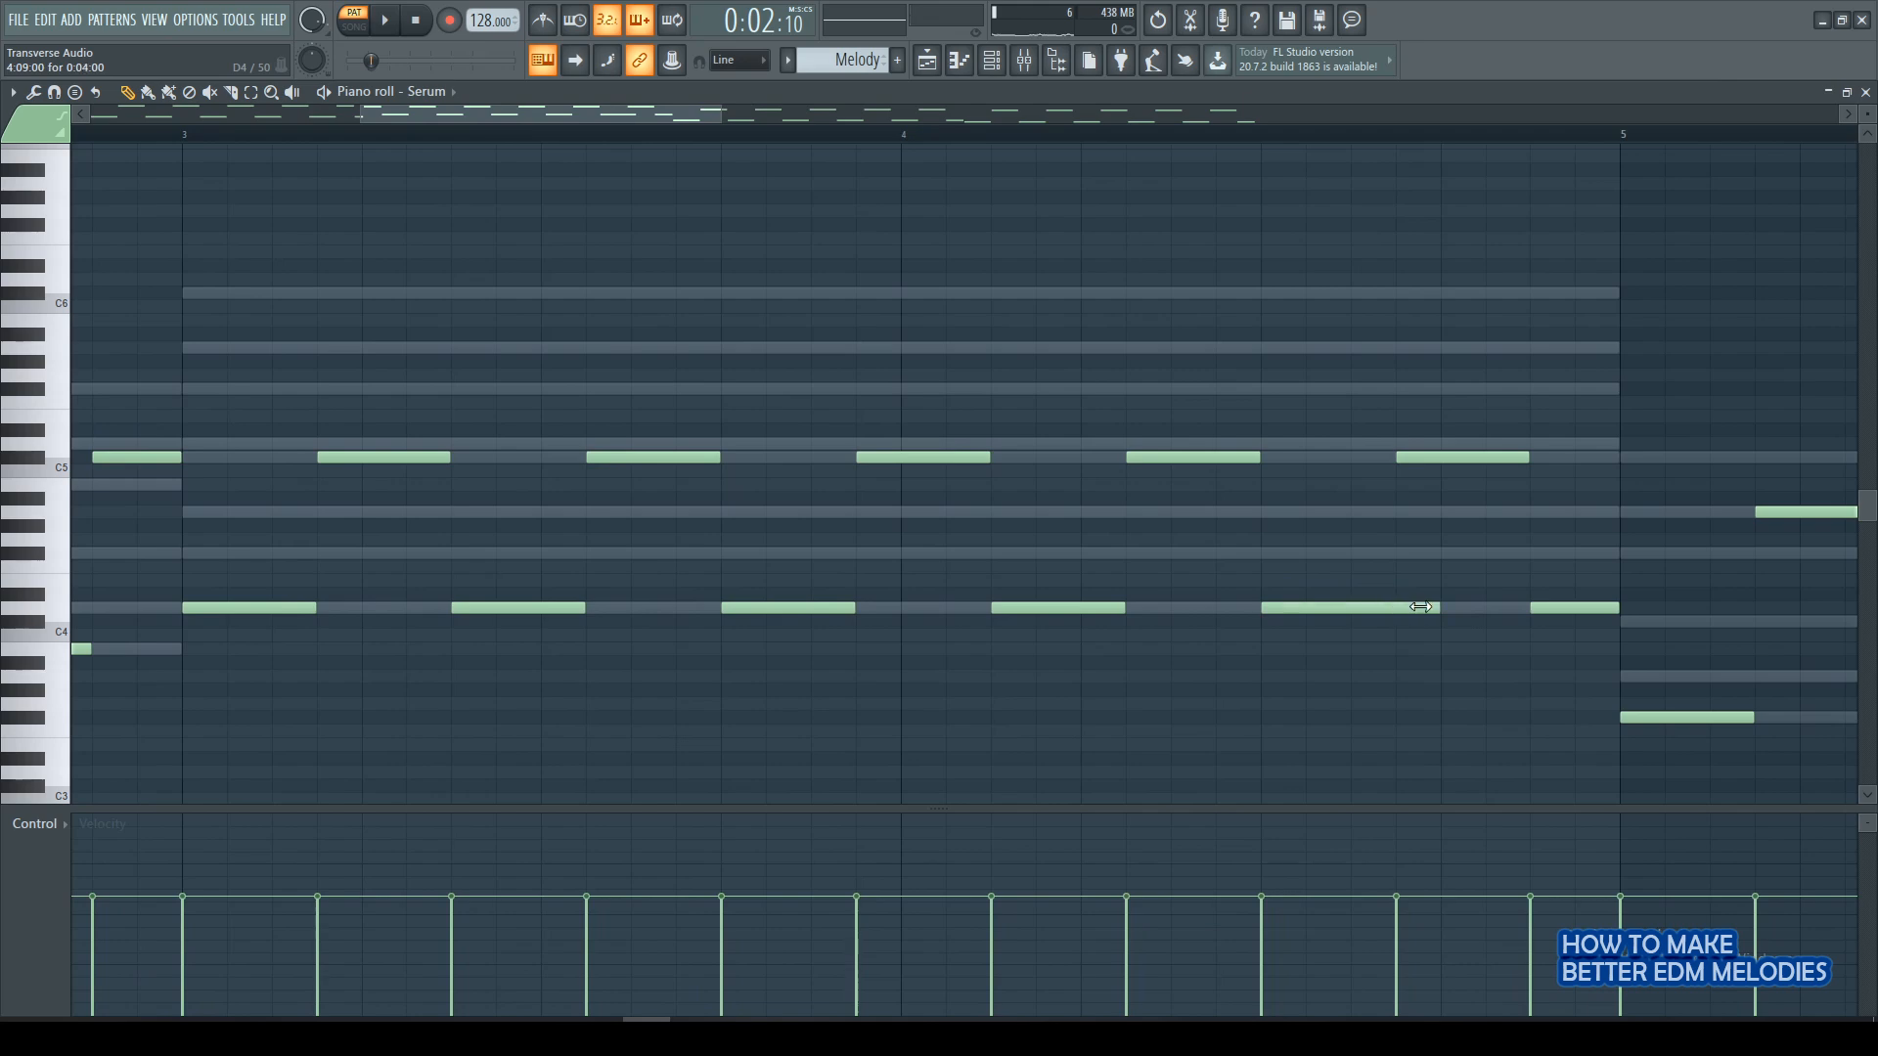
pyautogui.moveTo(1453, 458); pyautogui.dragTo(1482, 460)
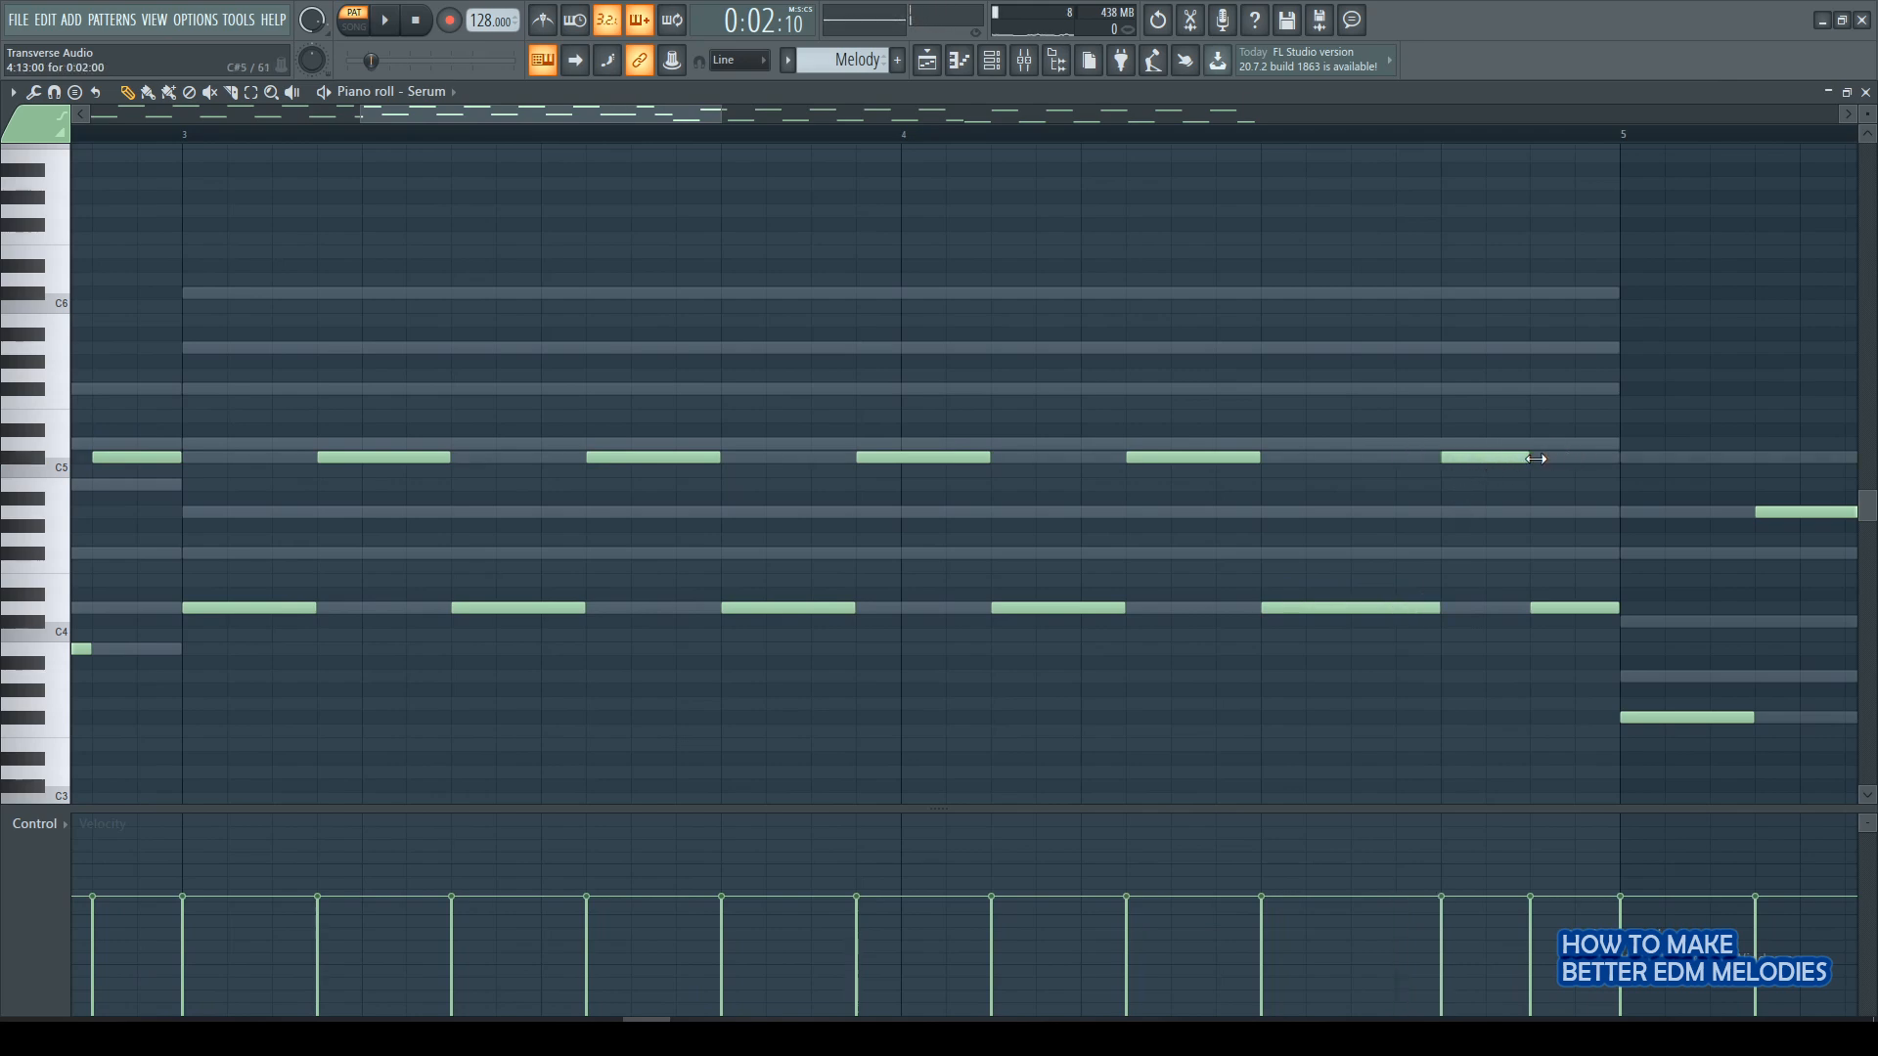
pyautogui.moveTo(1561, 605); pyautogui.dragTo(1549, 476)
pyautogui.scroll(-2, 1549, 476)
pyautogui.hscroll(6, 1550, 475)
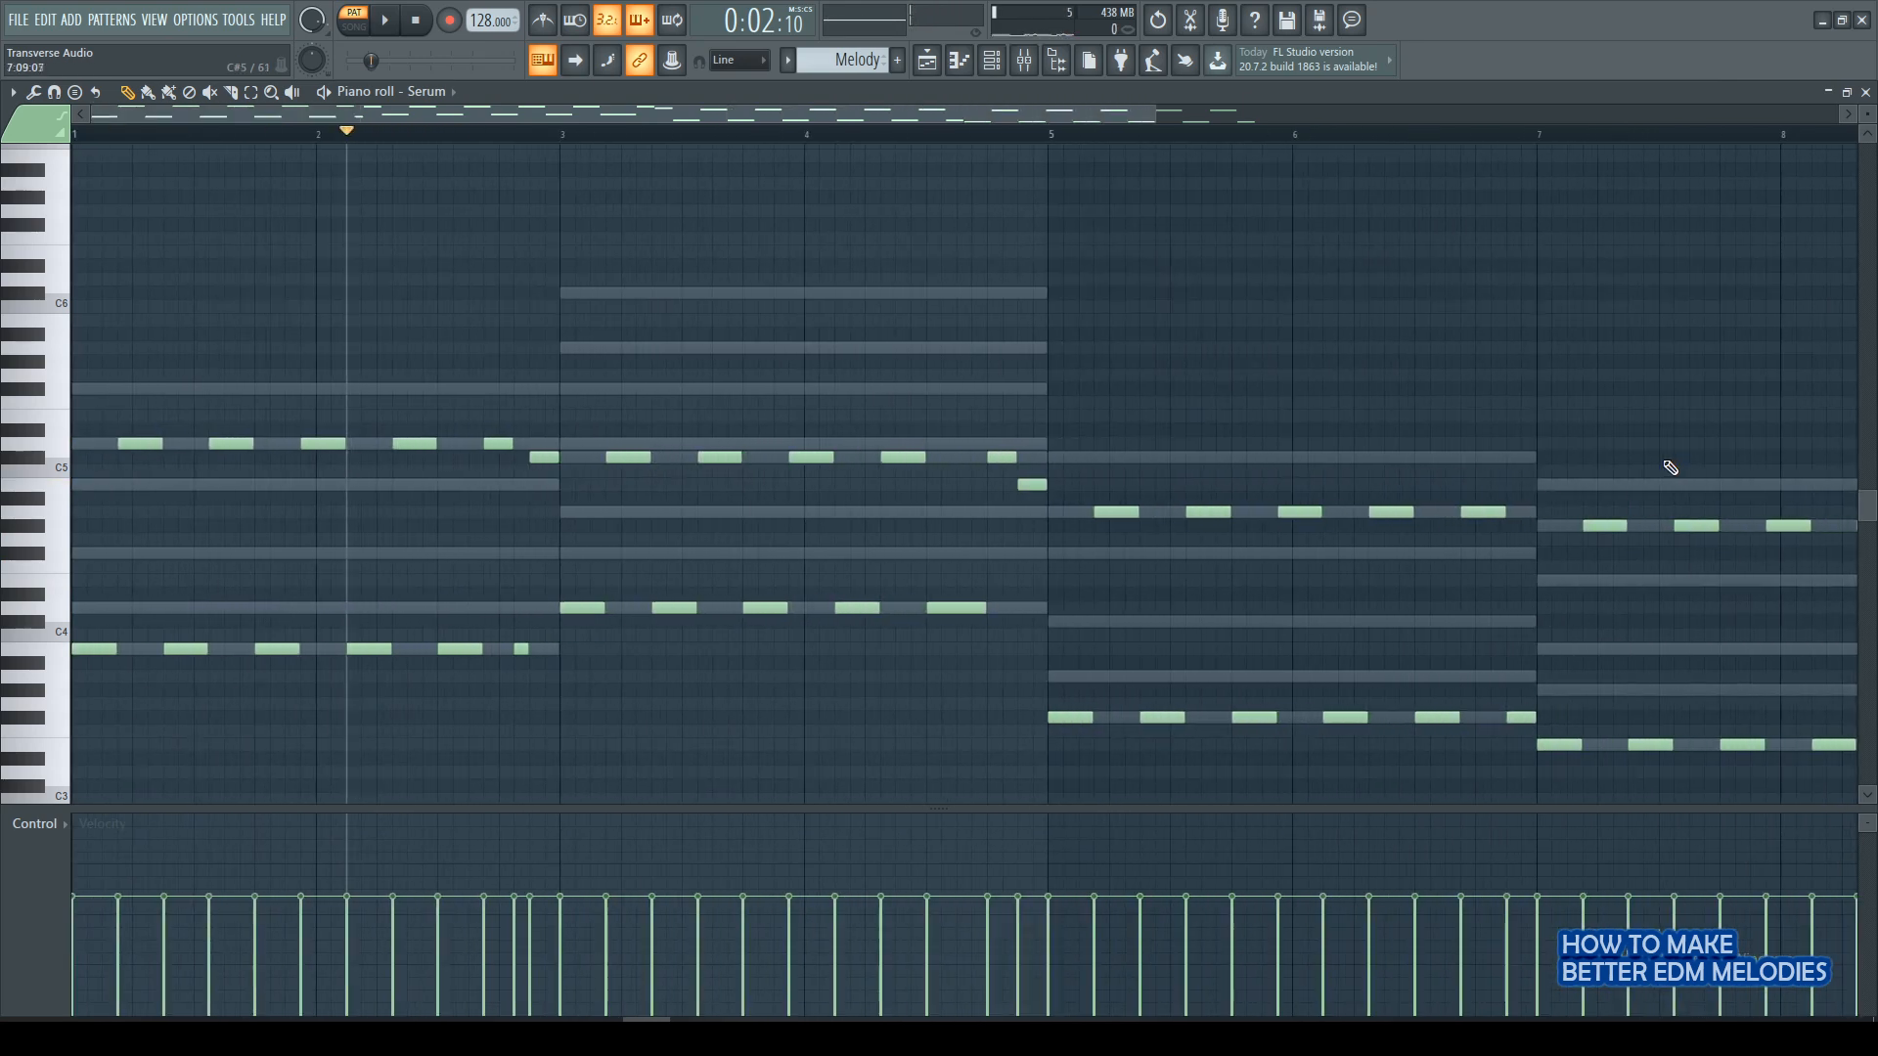
# Replace the end of bar 6 with a run of short notes: F#3, C#4, F#4, B4, A4, F#4, E4 and F#4.
pyautogui.scroll(3, 1381, 621)
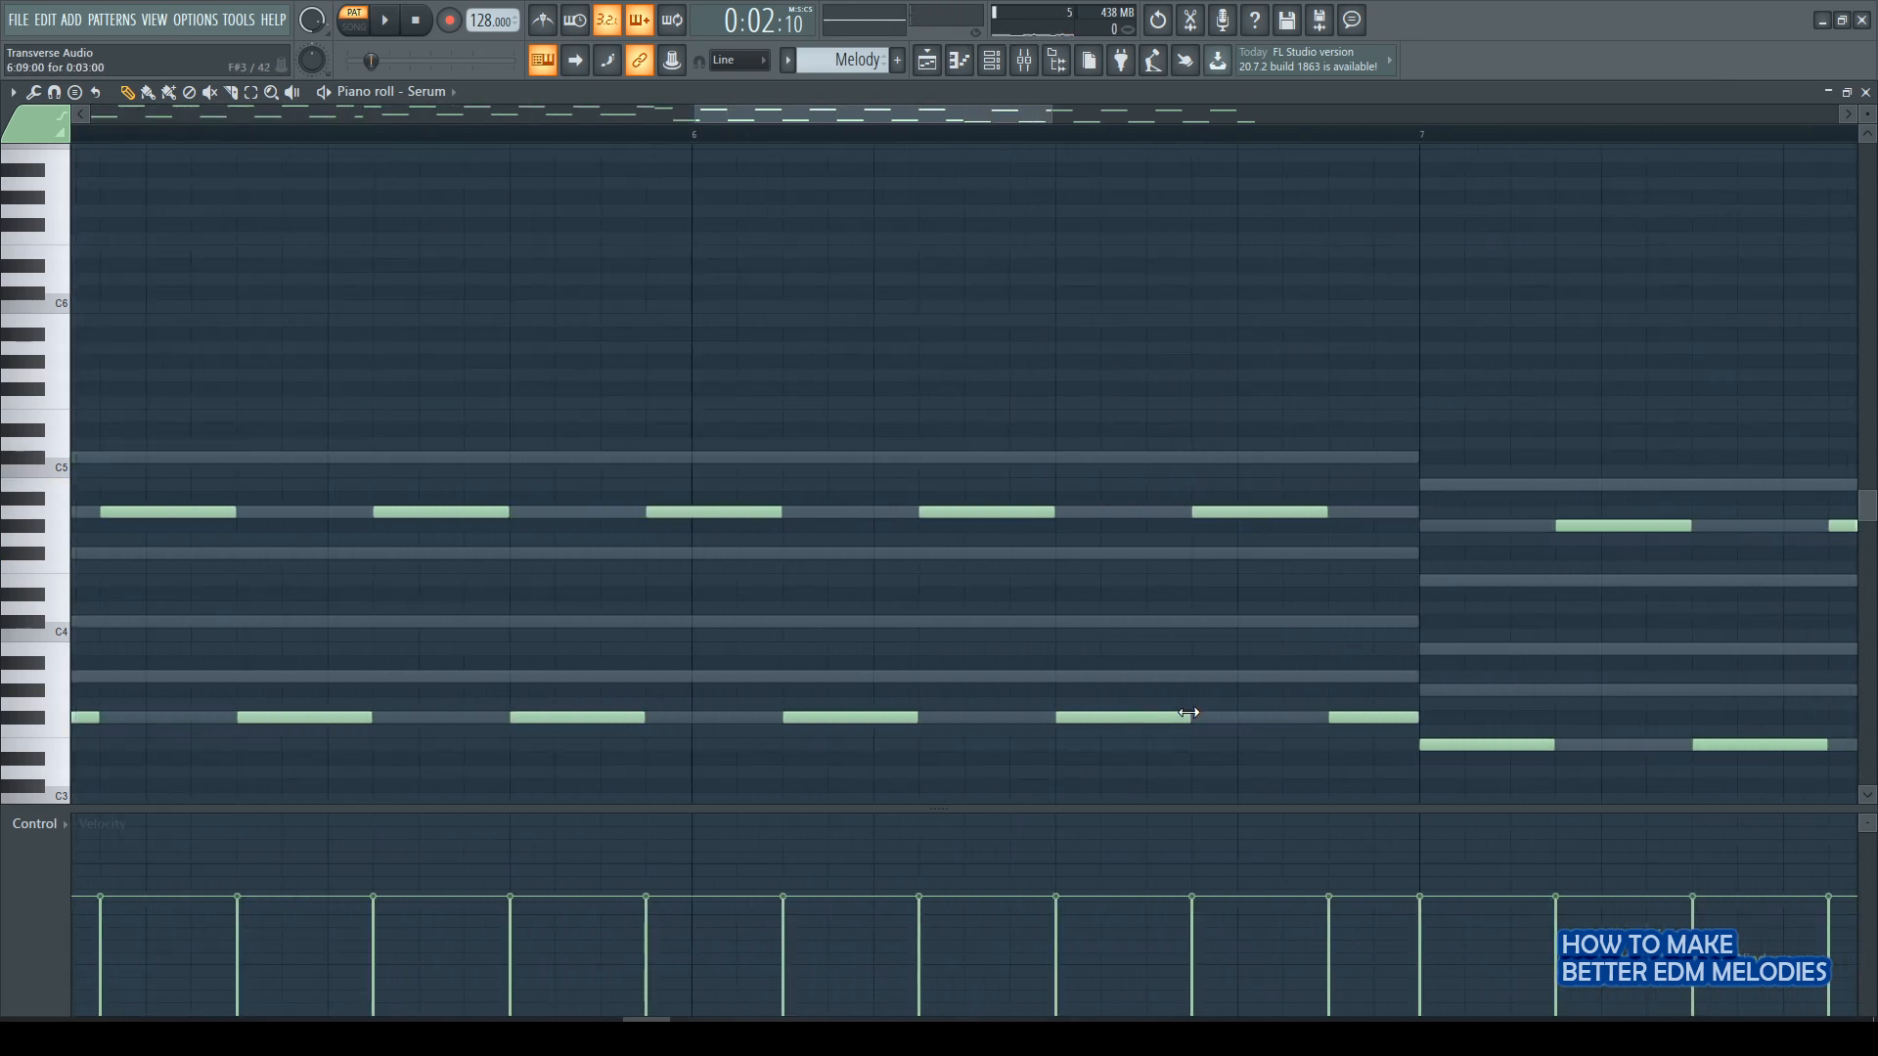
pyautogui.click(1108, 621)
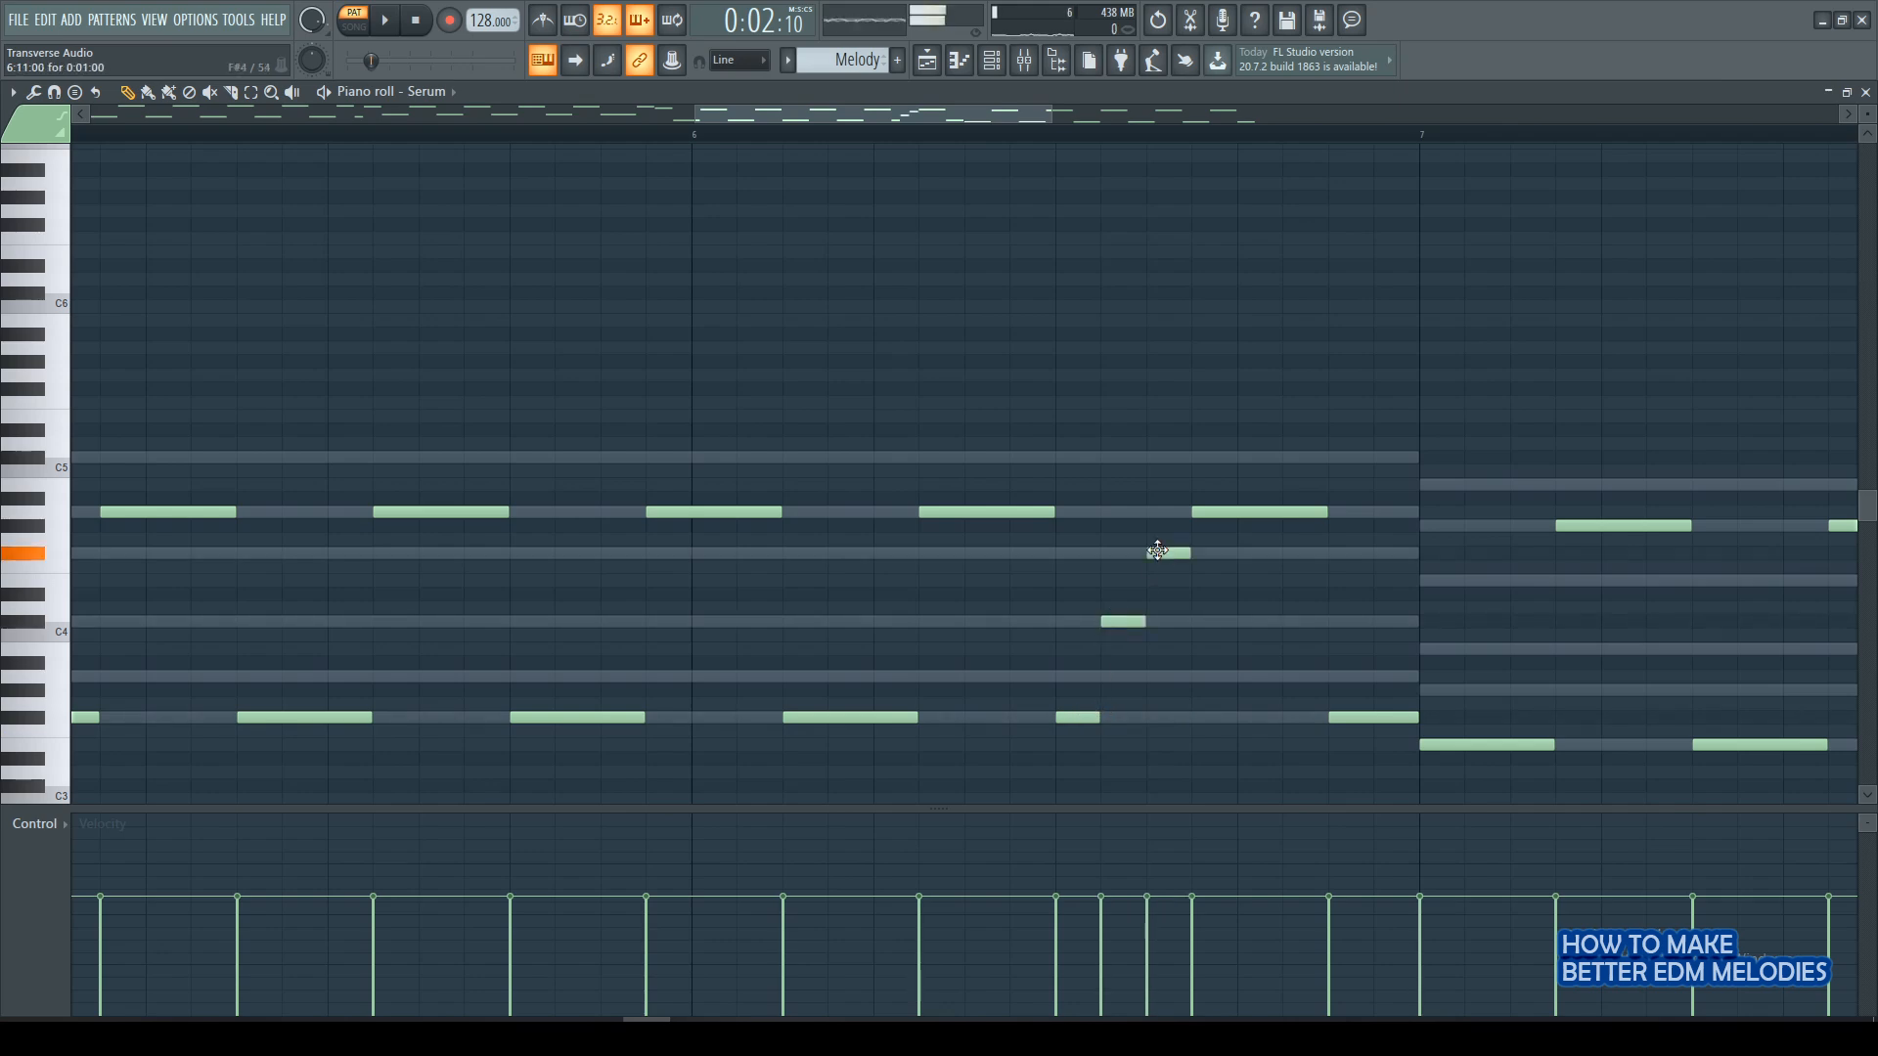
pyautogui.moveTo(1210, 465); pyautogui.dragTo(1213, 484)
pyautogui.rightClick(1233, 509)
pyautogui.click(1240, 512)
pyautogui.click(1287, 553)
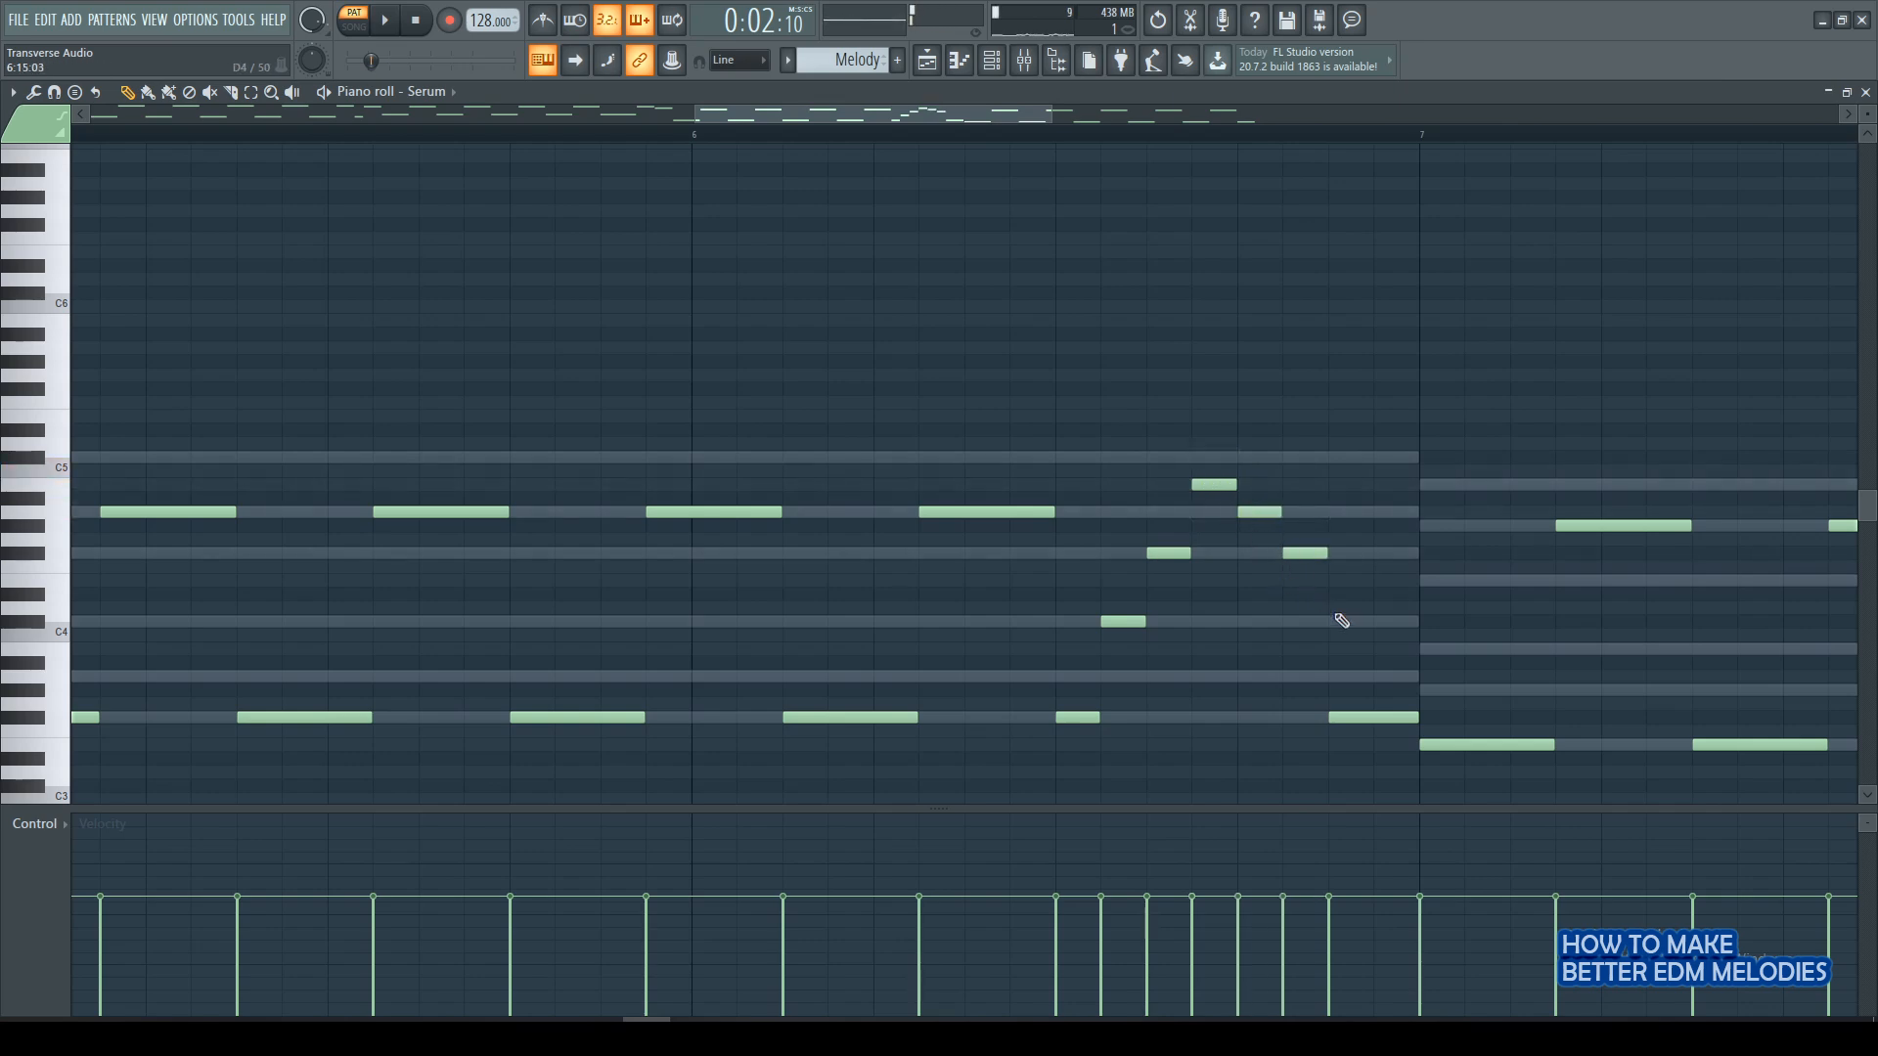
pyautogui.moveTo(1357, 619); pyautogui.dragTo(1345, 566)
pyautogui.click(1375, 554)
pyautogui.scroll(-3, 1398, 636)
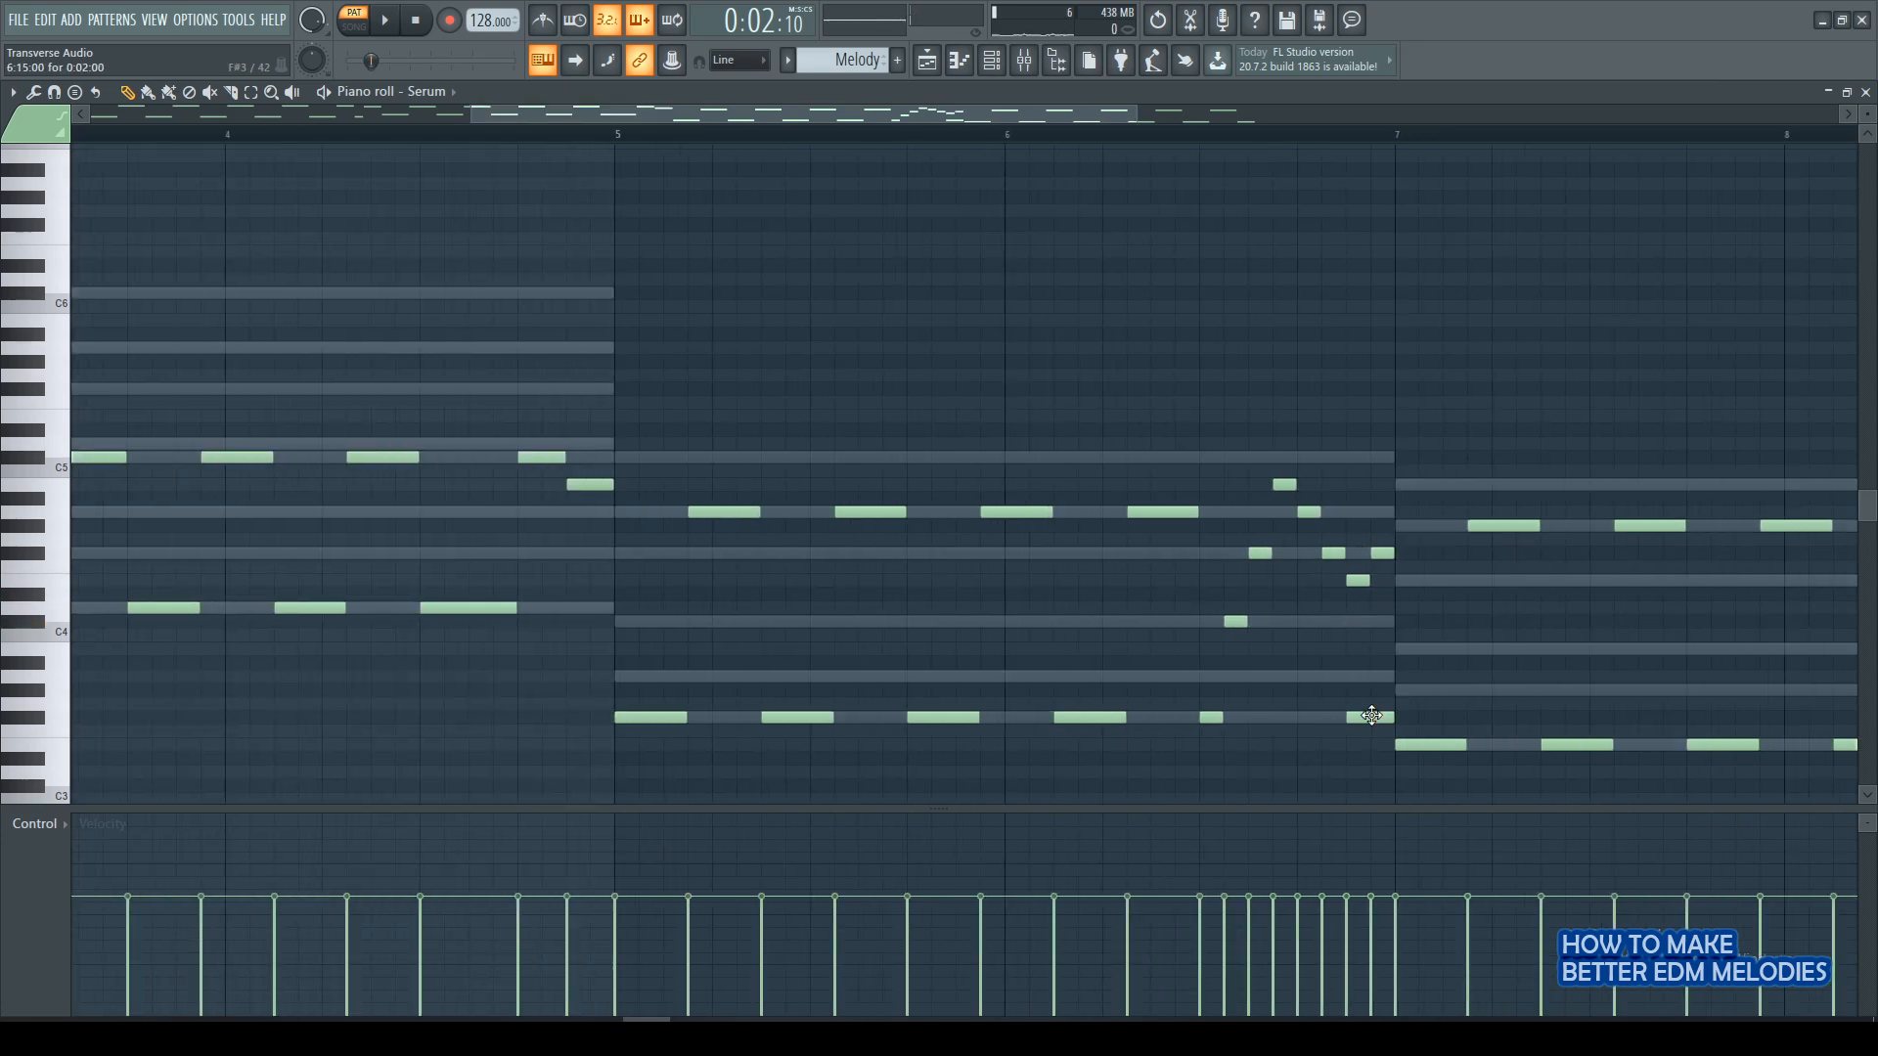
pyautogui.scroll(-3, 1392, 667)
# Select bars 5 and 6 of the melody, play them back, and clear the selection.
pyautogui.moveTo(1201, 134); pyautogui.dragTo(824, 134)
pyautogui.click(387, 20)
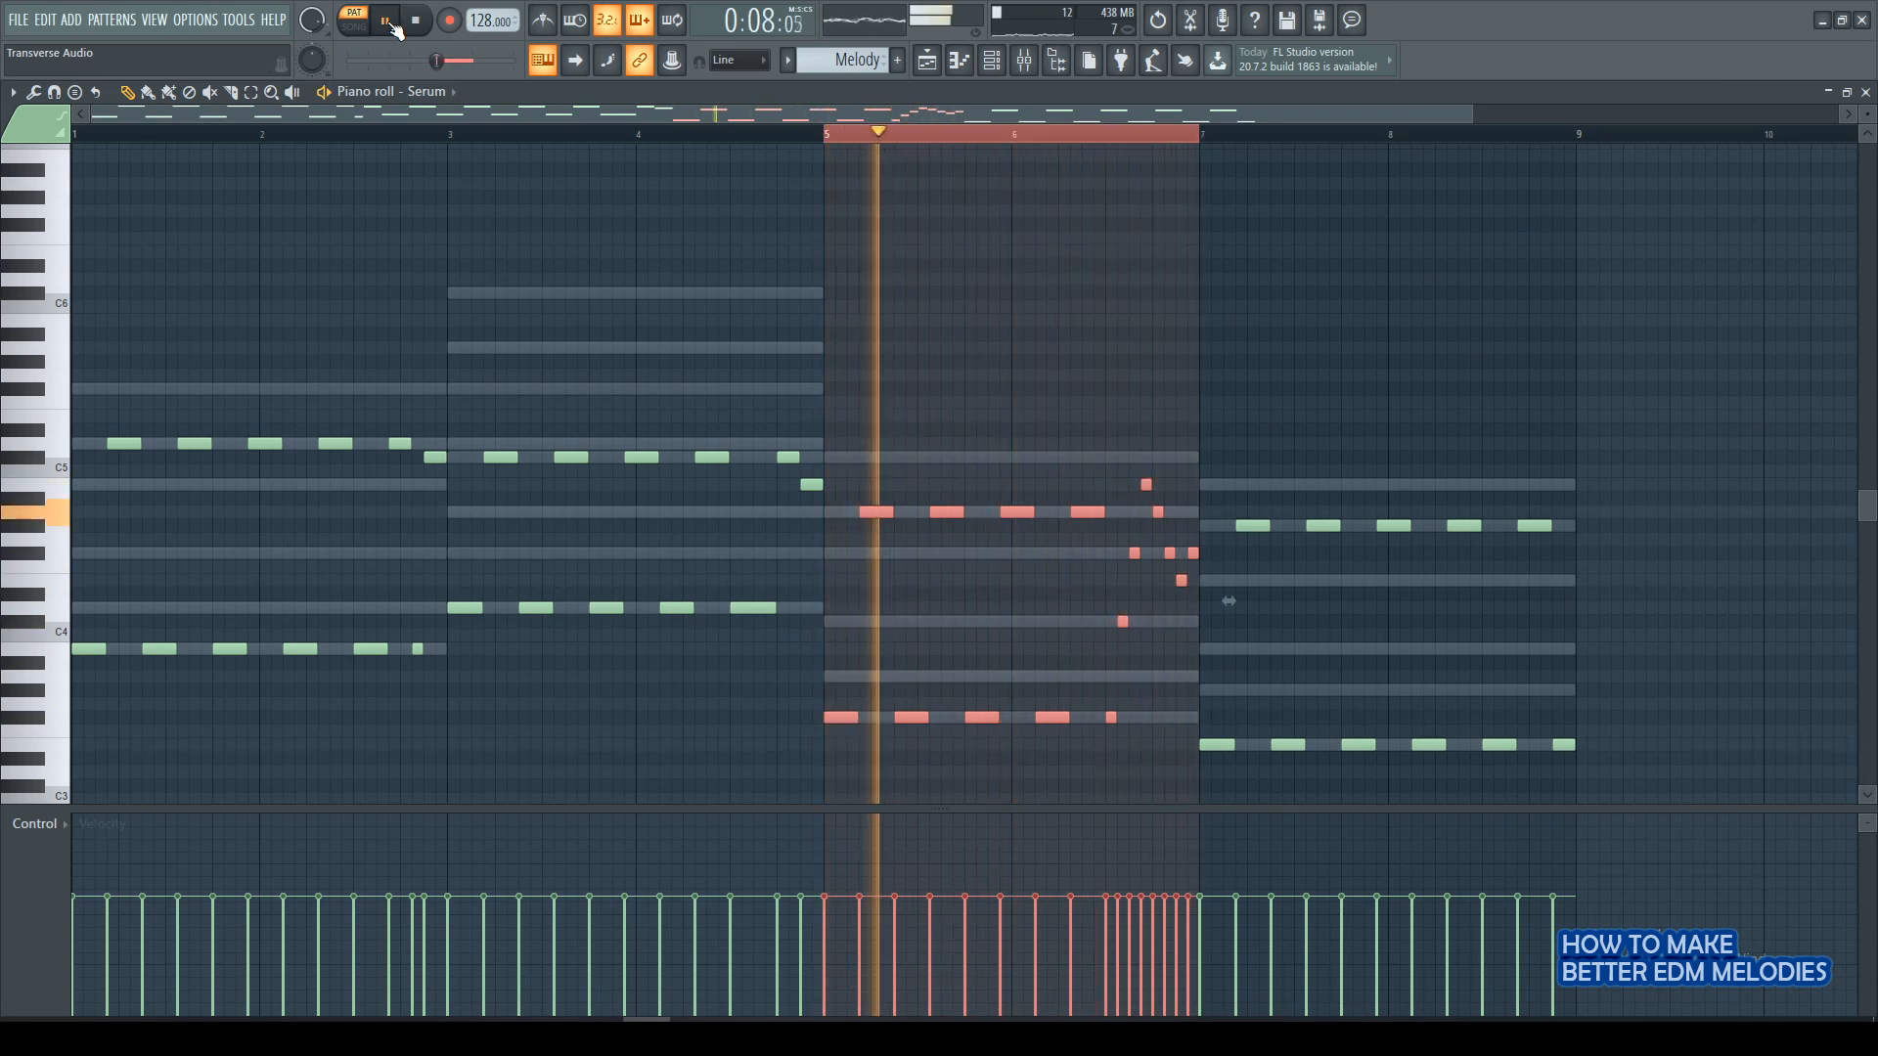
pyautogui.click(400, 28)
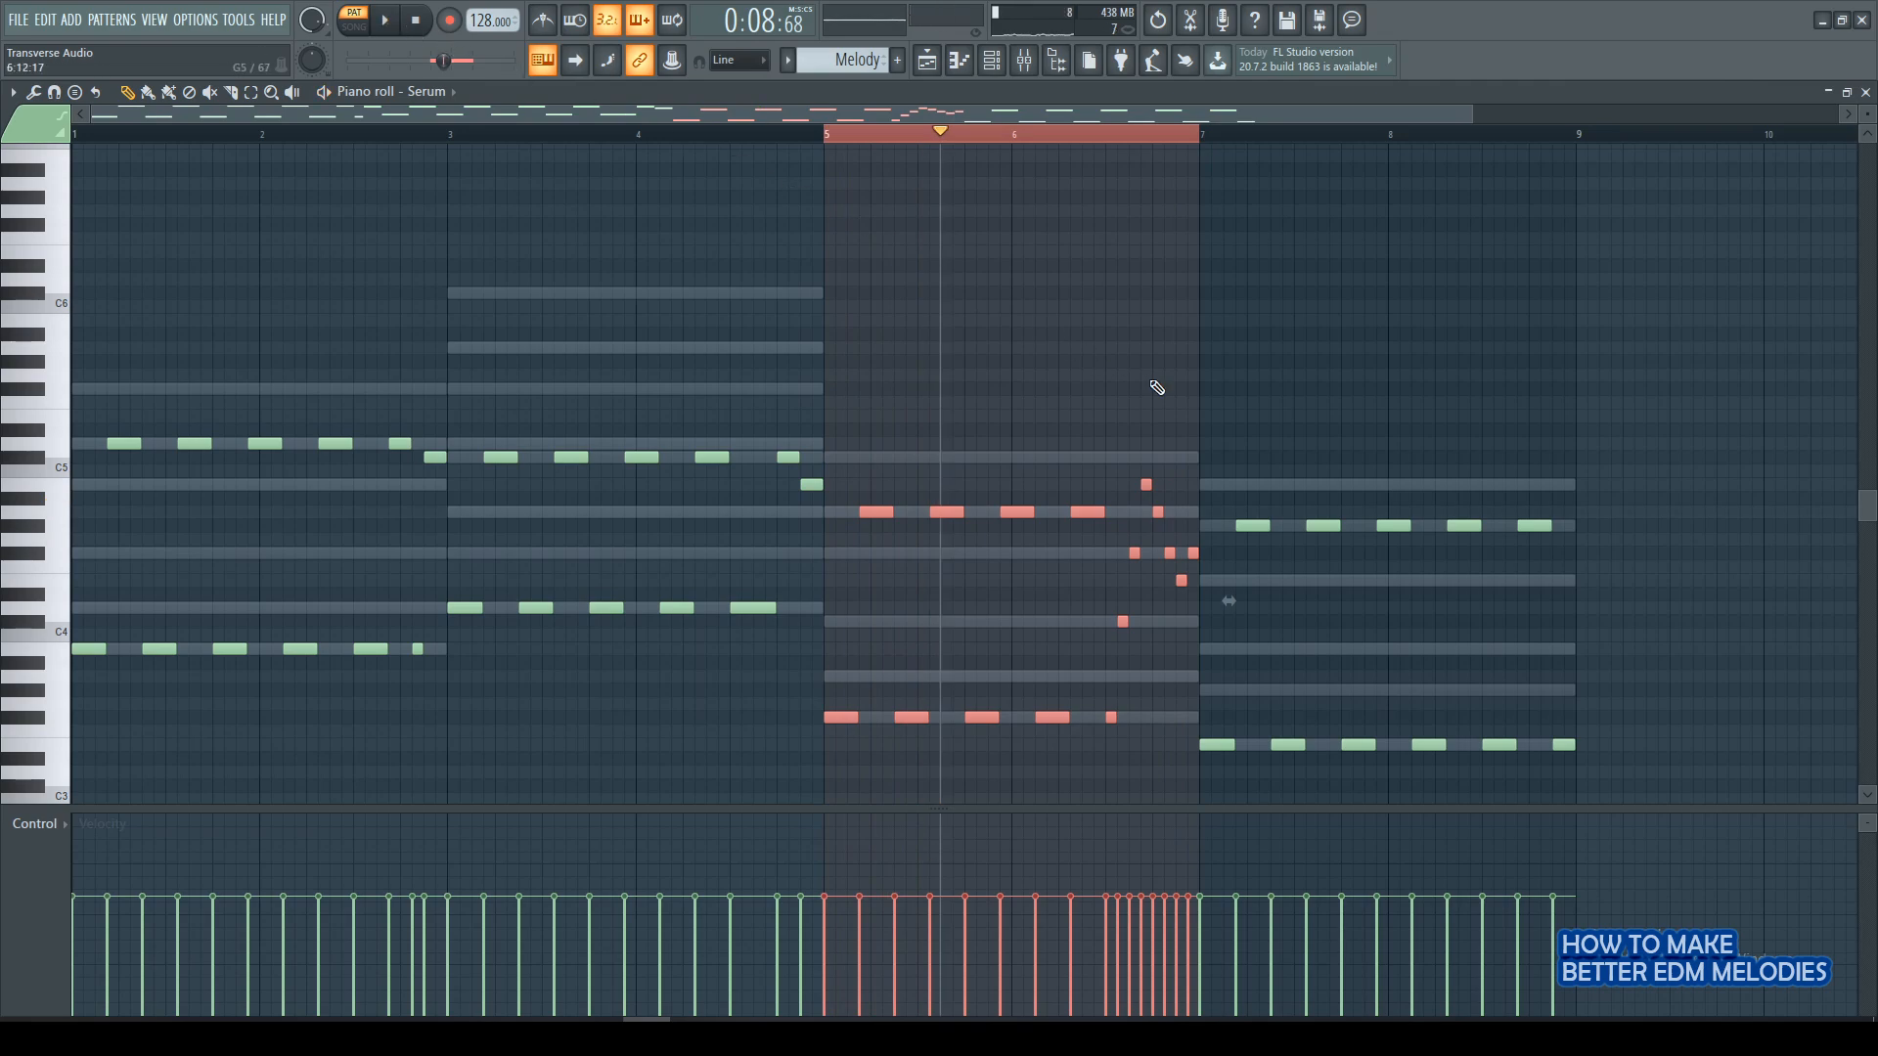
pyautogui.keyDown('ctrl'); pyautogui.scroll(-1, 674, 675); pyautogui.keyUp('ctrl')
pyautogui.keyDown('ctrl'); pyautogui.scroll(2, 801, 559); pyautogui.keyUp('ctrl')
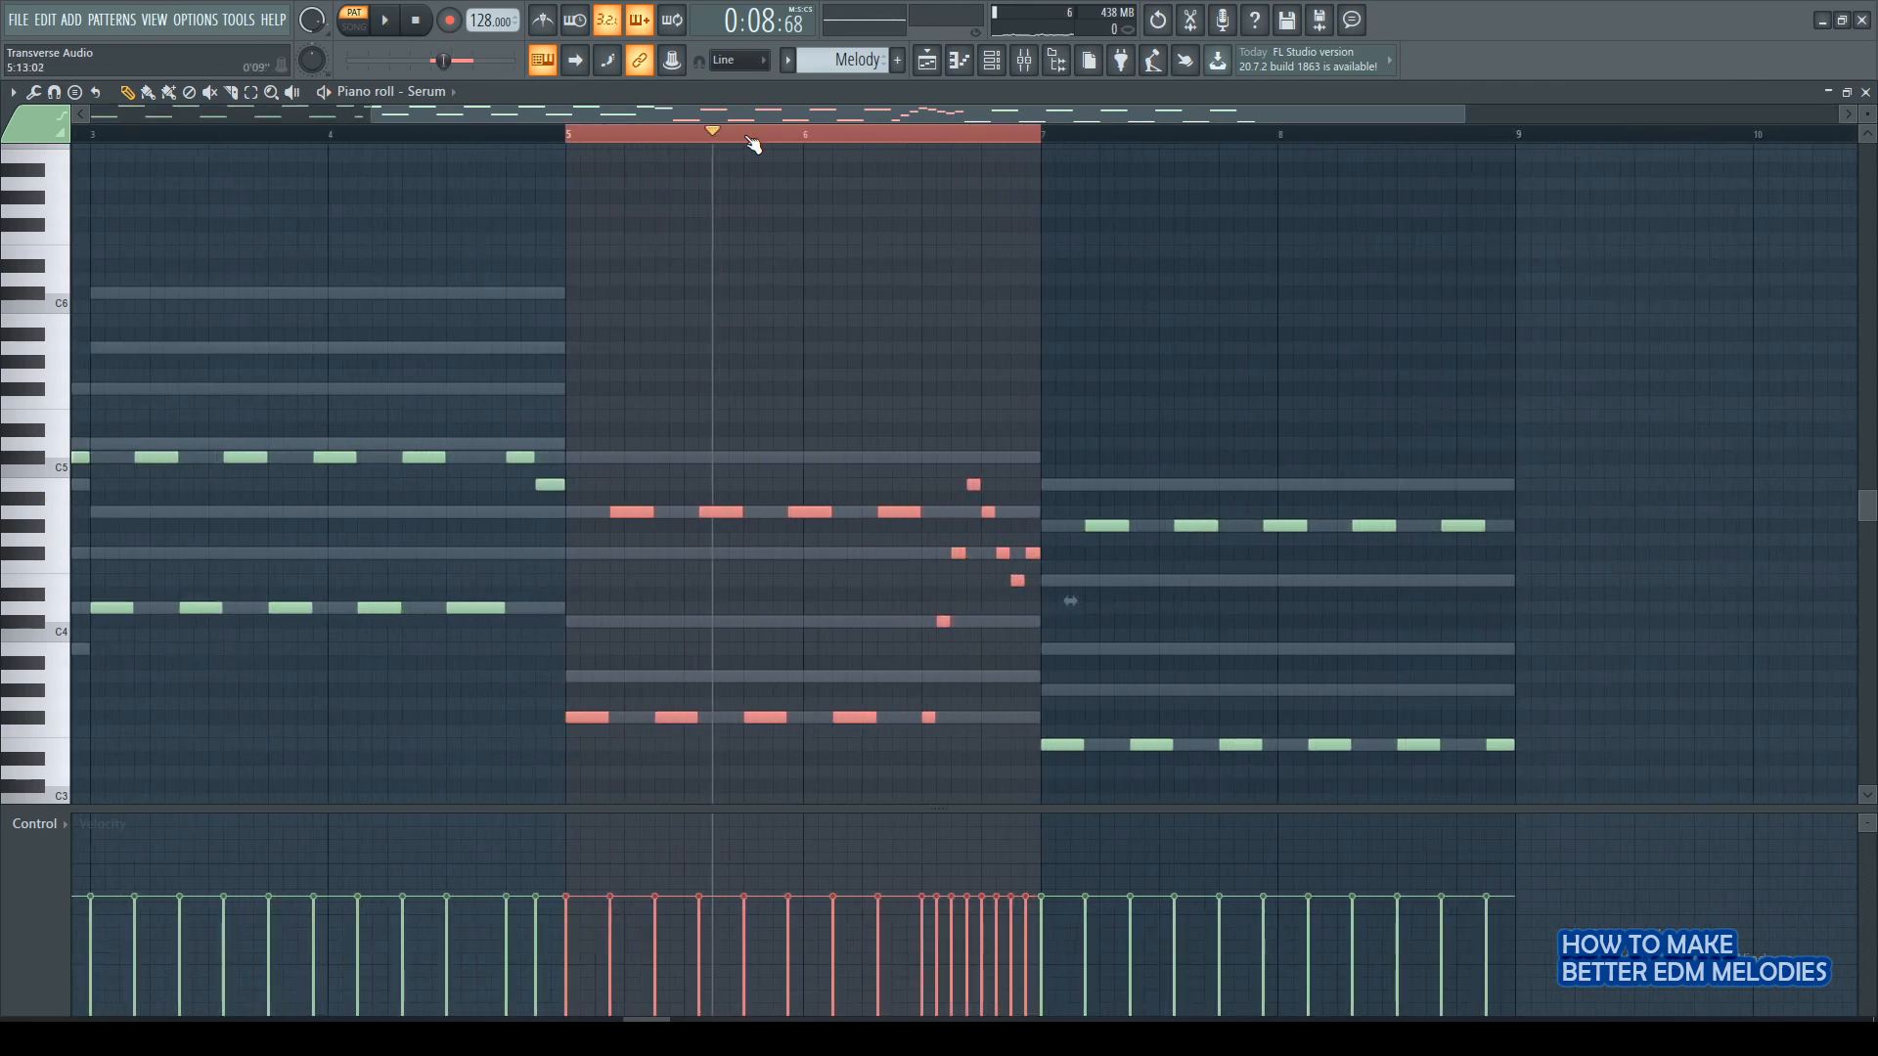
pyautogui.click(753, 144)
# Rework the end of bar 8 into equal shorter notes alternating E3, G#4 and E3, and raise the final note to A4.
pyautogui.keyDown('ctrl'); pyautogui.scroll(2, 1014, 151); pyautogui.keyUp('ctrl')
pyautogui.moveTo(1024, 125); pyautogui.dragTo(1265, 587)
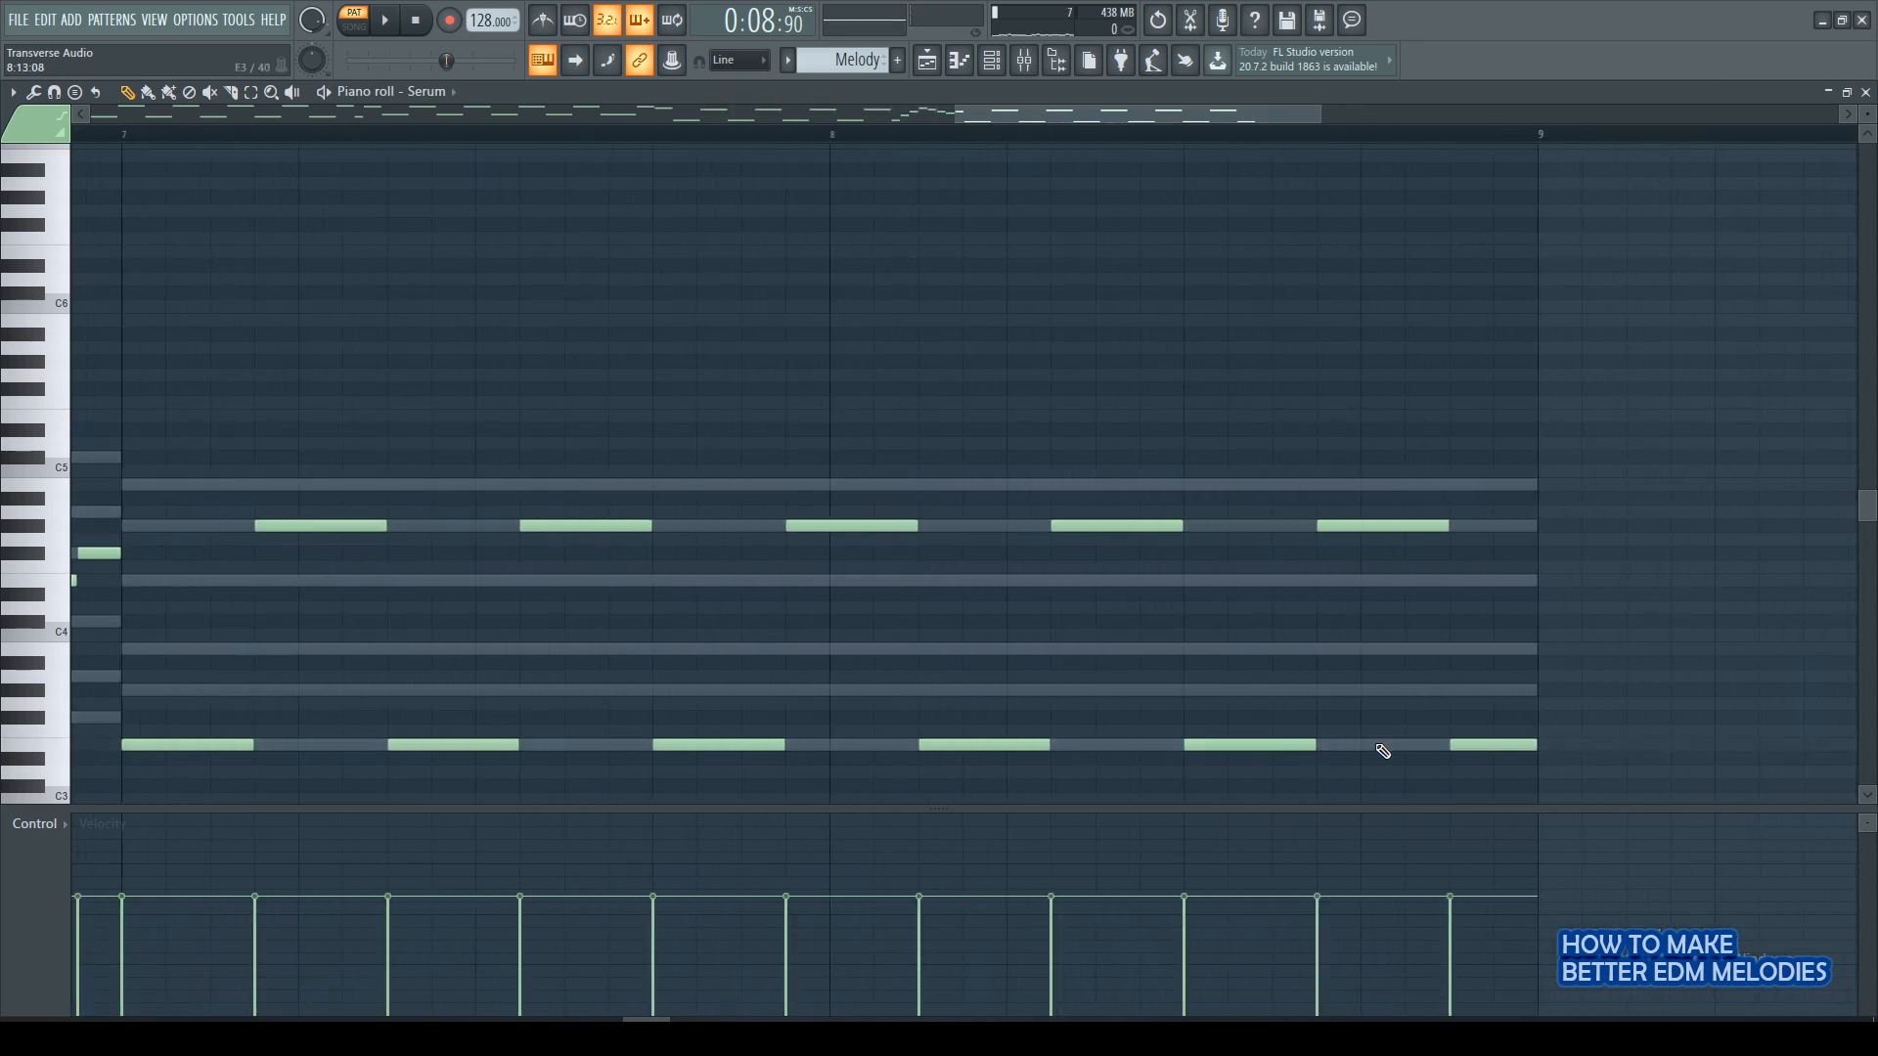
pyautogui.click(1287, 745)
pyautogui.rightClick(1374, 525)
pyautogui.click(1370, 525)
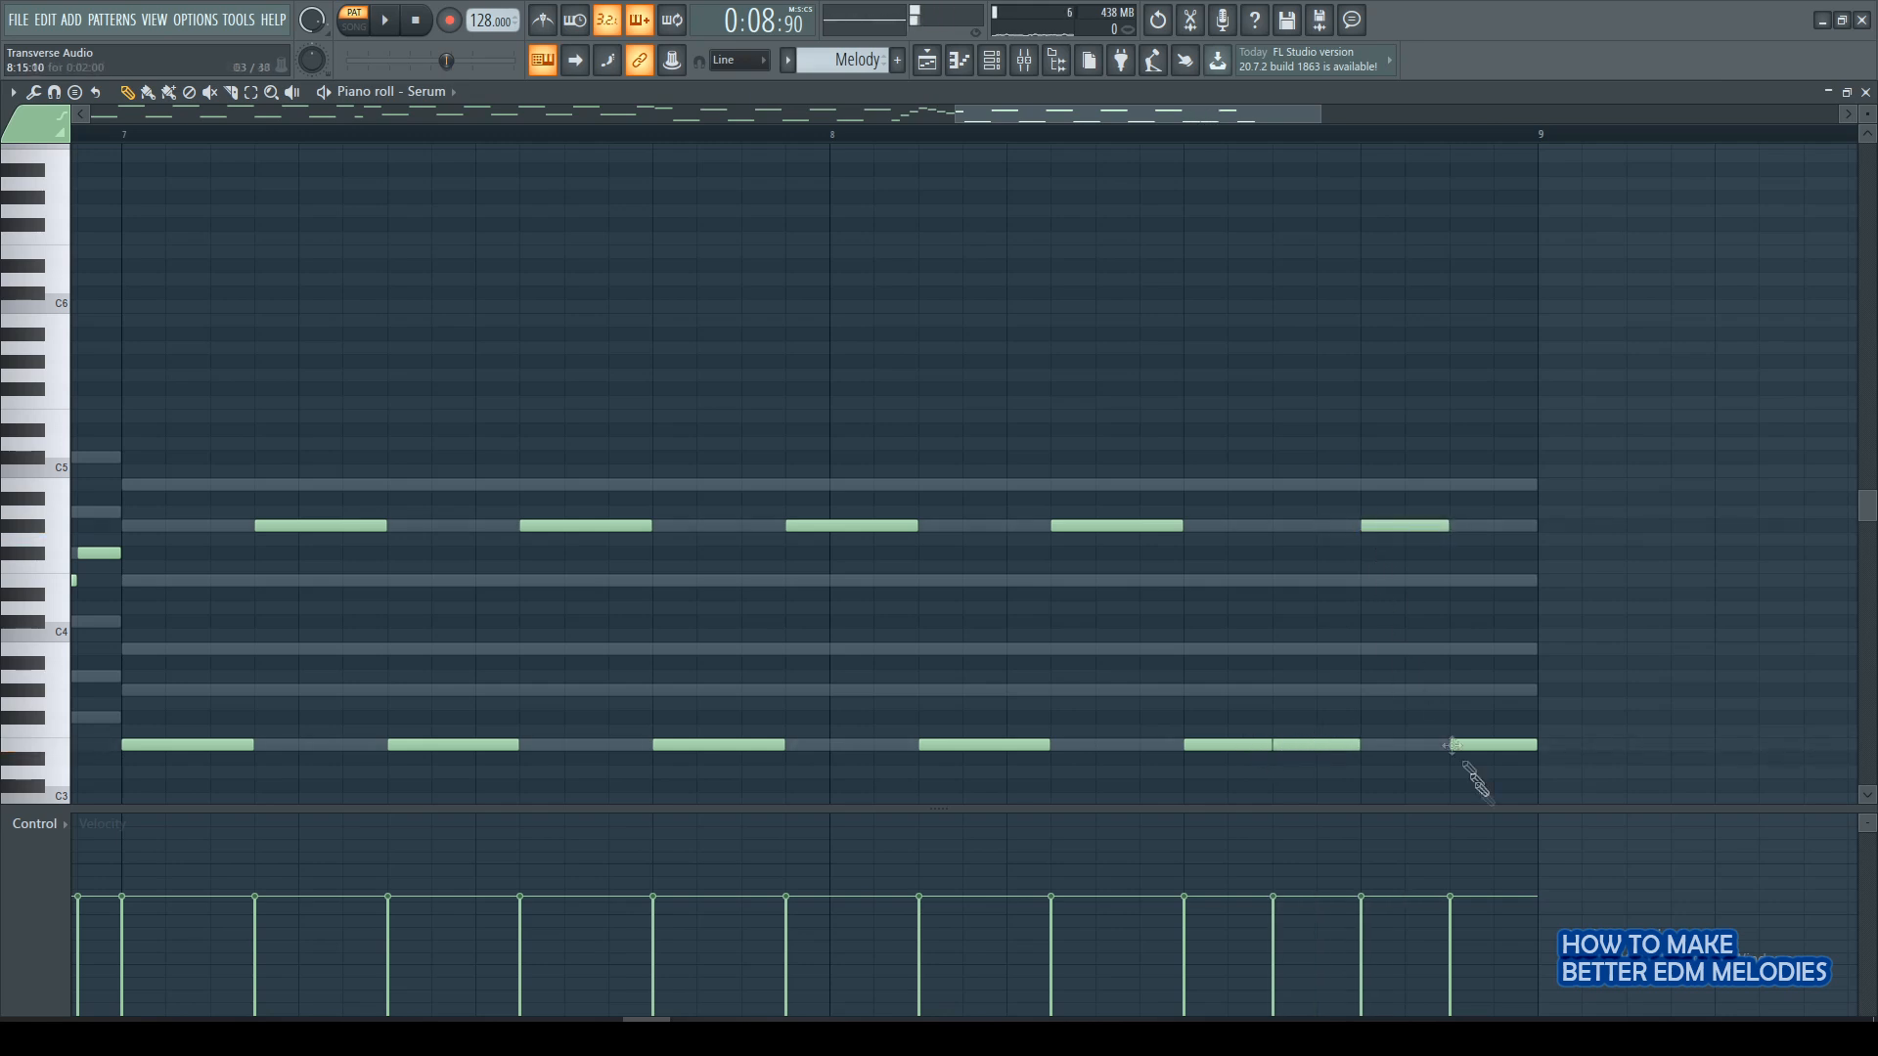
pyautogui.moveTo(1285, 748); pyautogui.dragTo(1369, 748)
pyautogui.moveTo(1480, 760); pyautogui.dragTo(1457, 509)
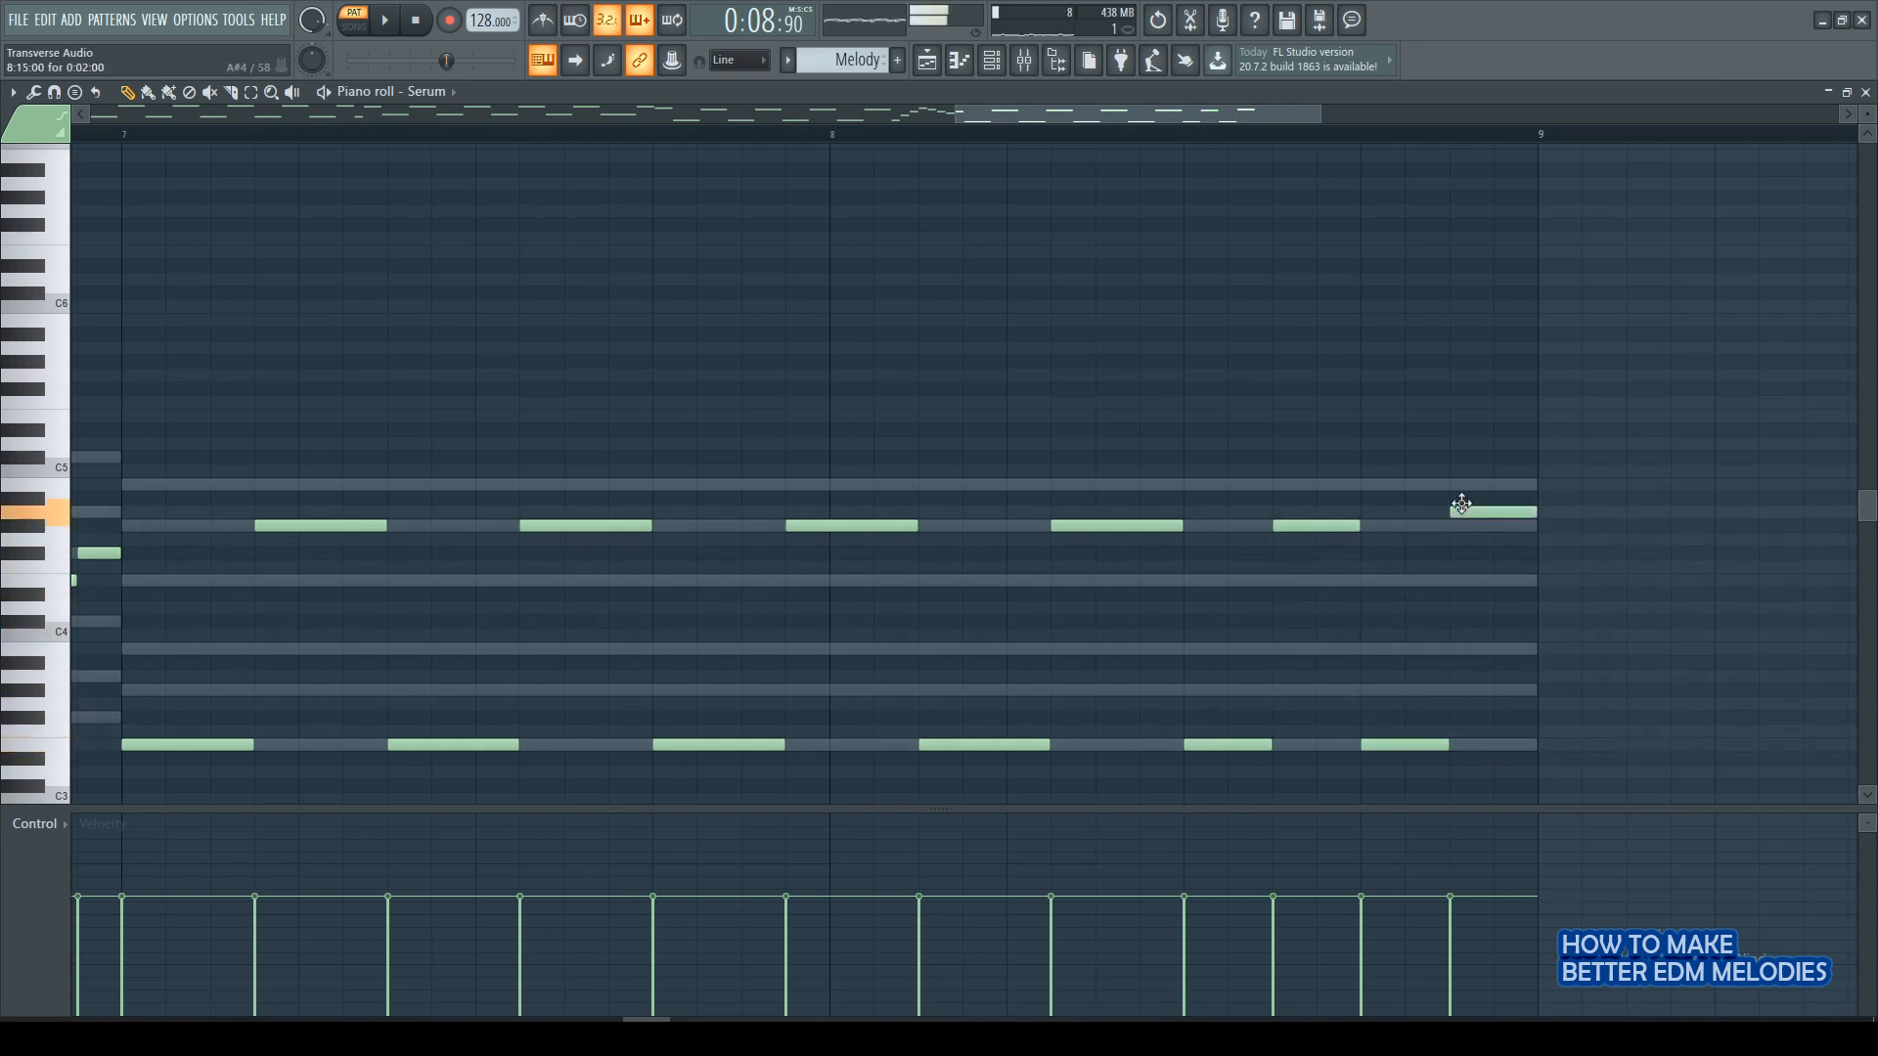
# Play the whole eight-bar melody with the chords from the start.
pyautogui.scroll(-3, 862, 380)
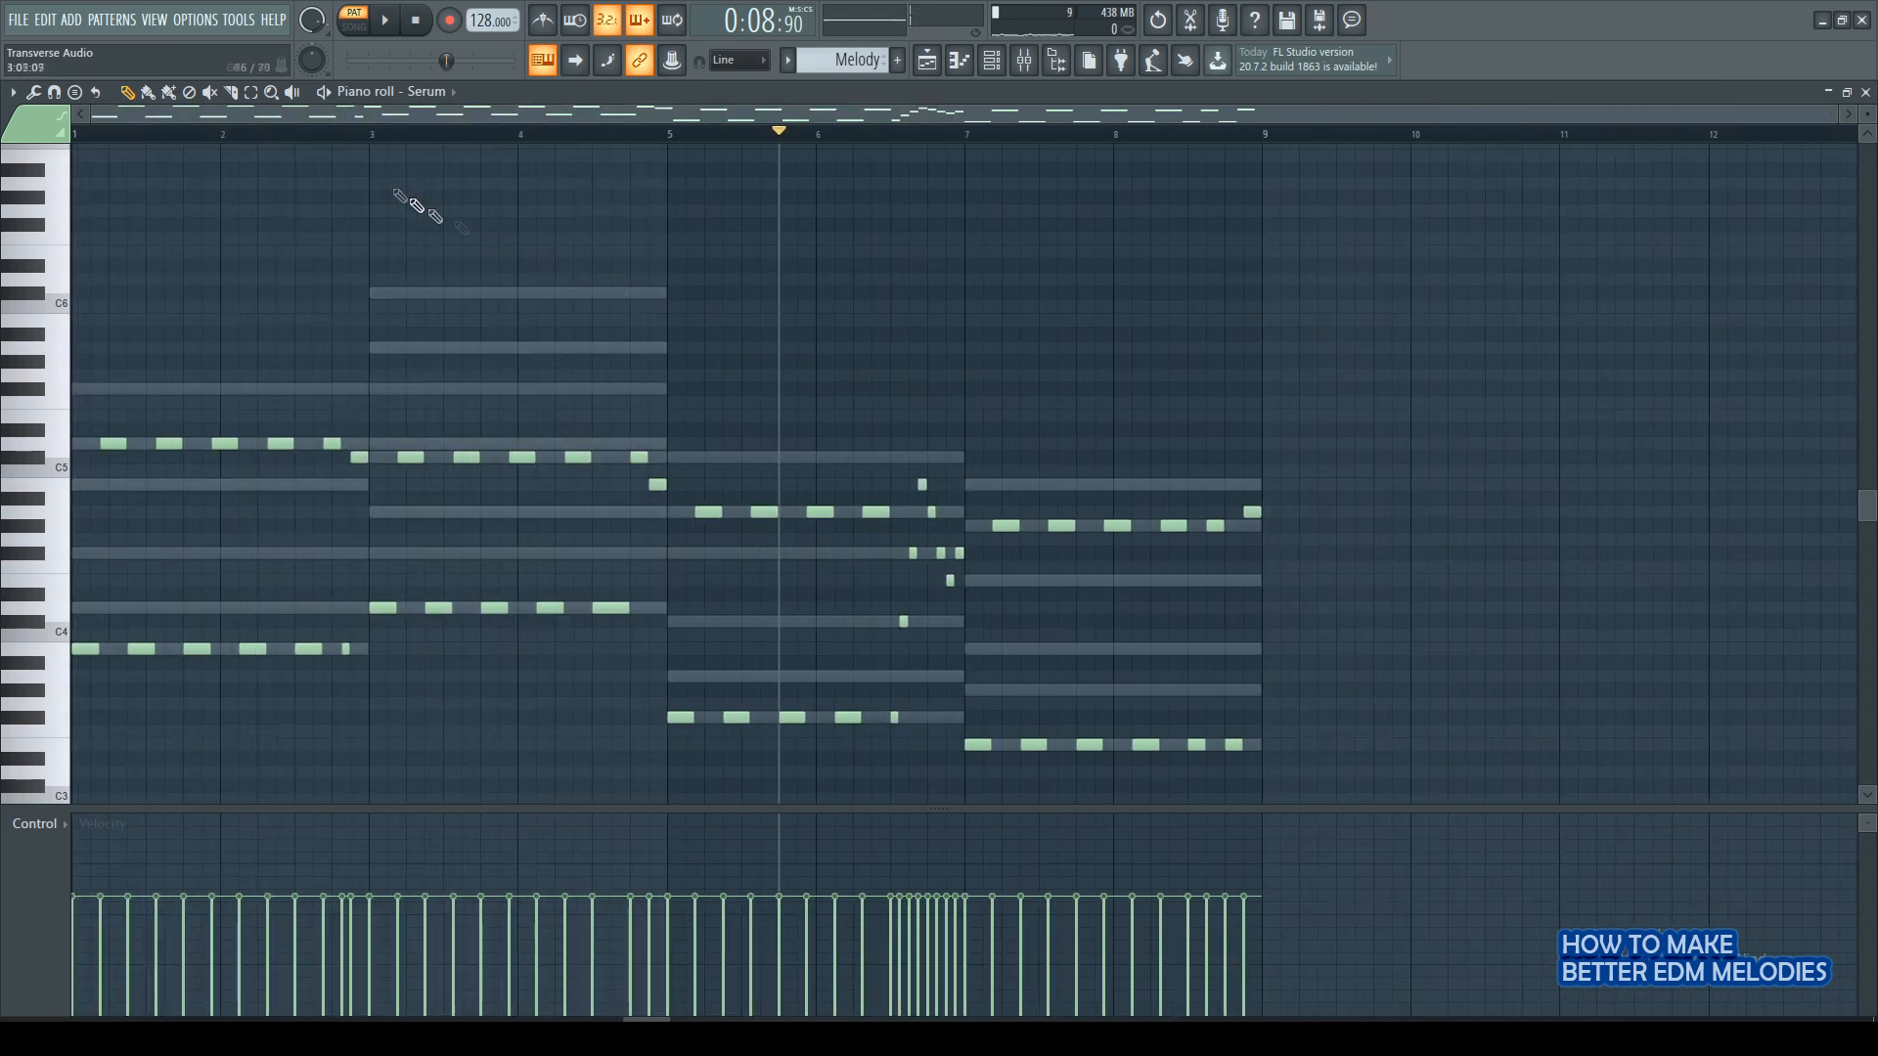
pyautogui.press('space')
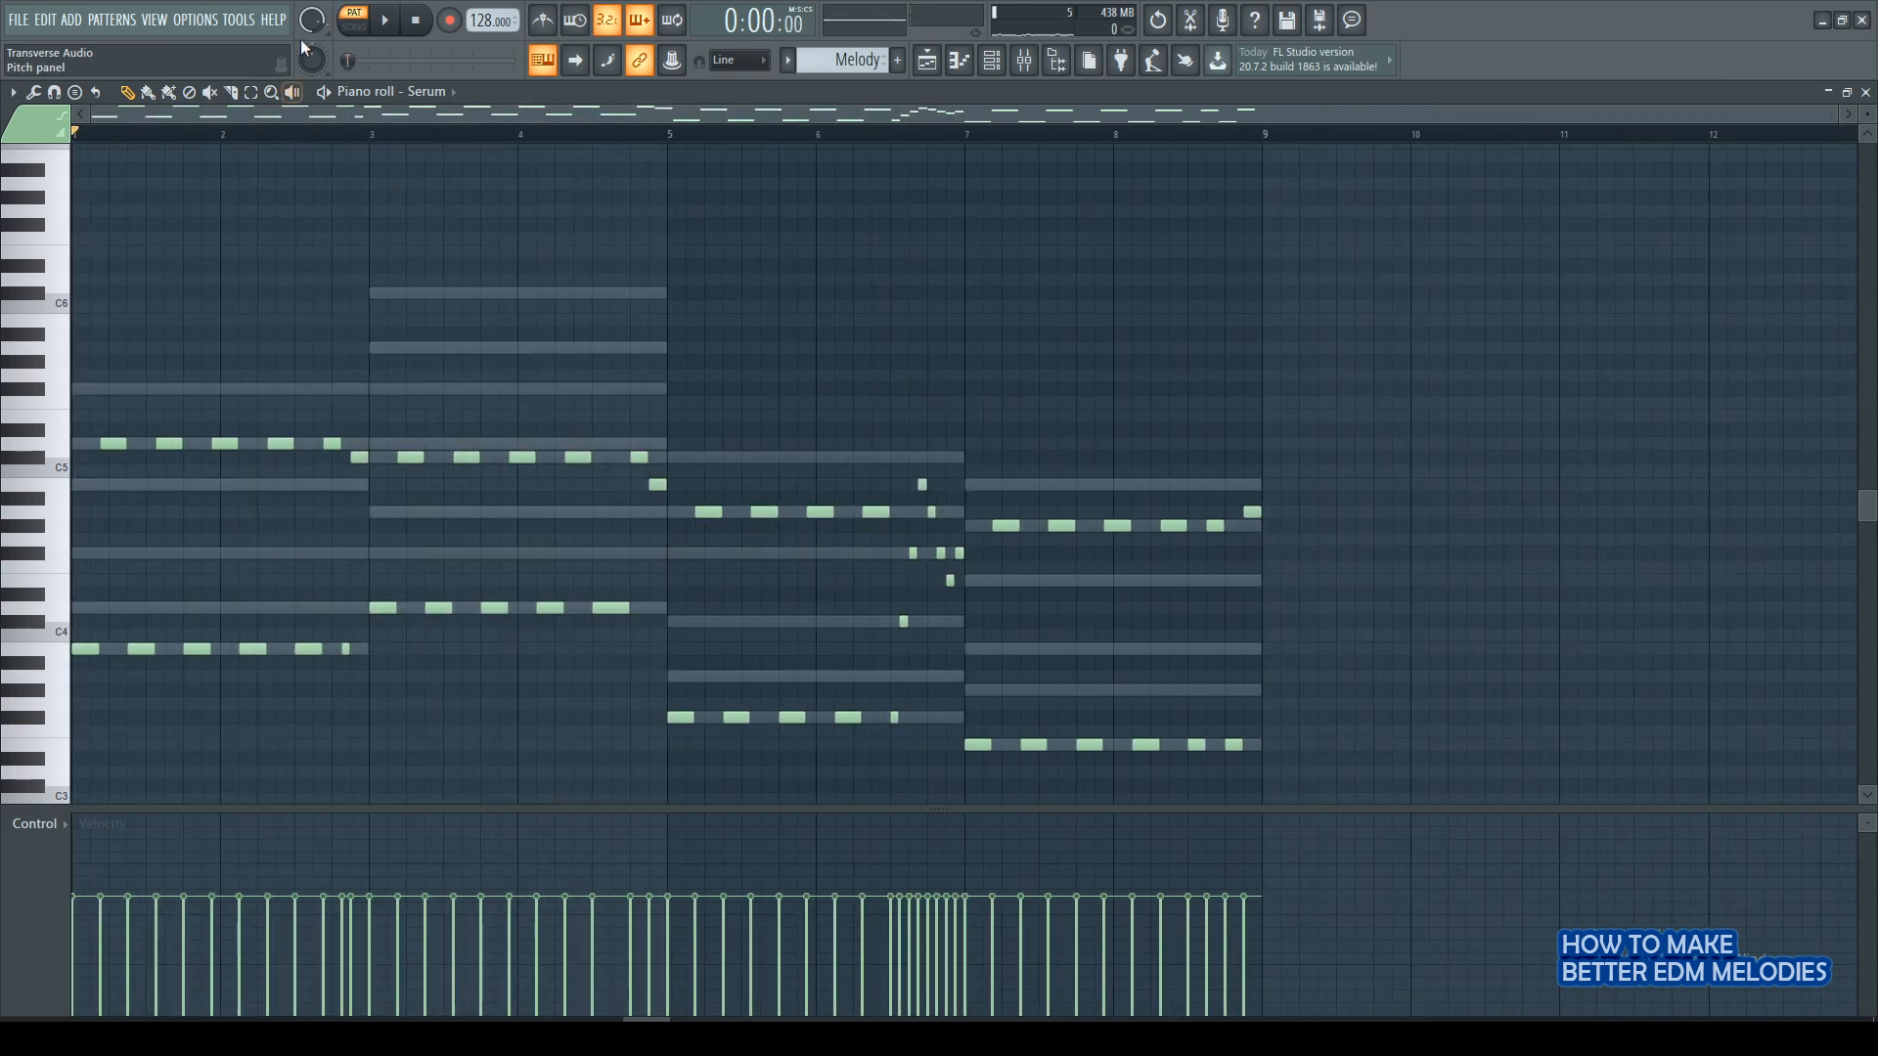
pyautogui.click(389, 26)
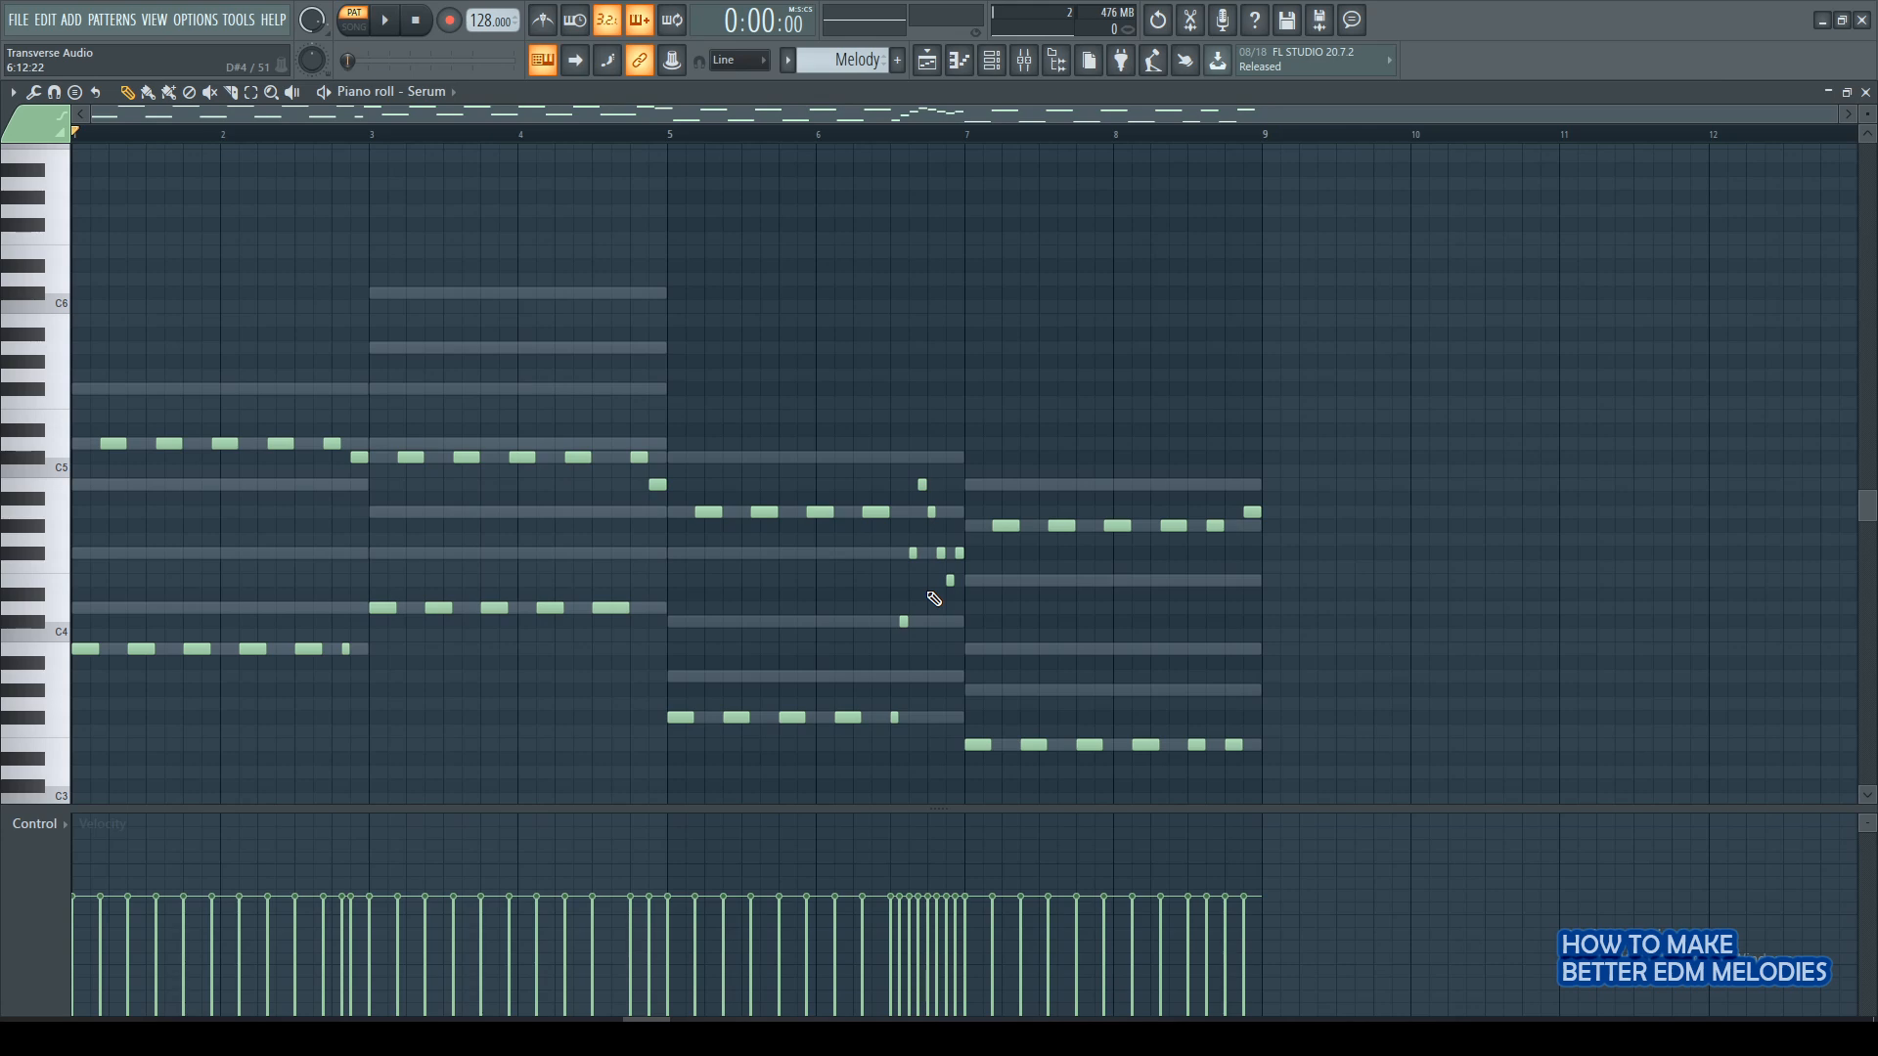
# Place the Melody pattern at bar 1 of Track 1 in the playlist.
pyautogui.click(963, 61)
pyautogui.press('F9')
pyautogui.press('F6')
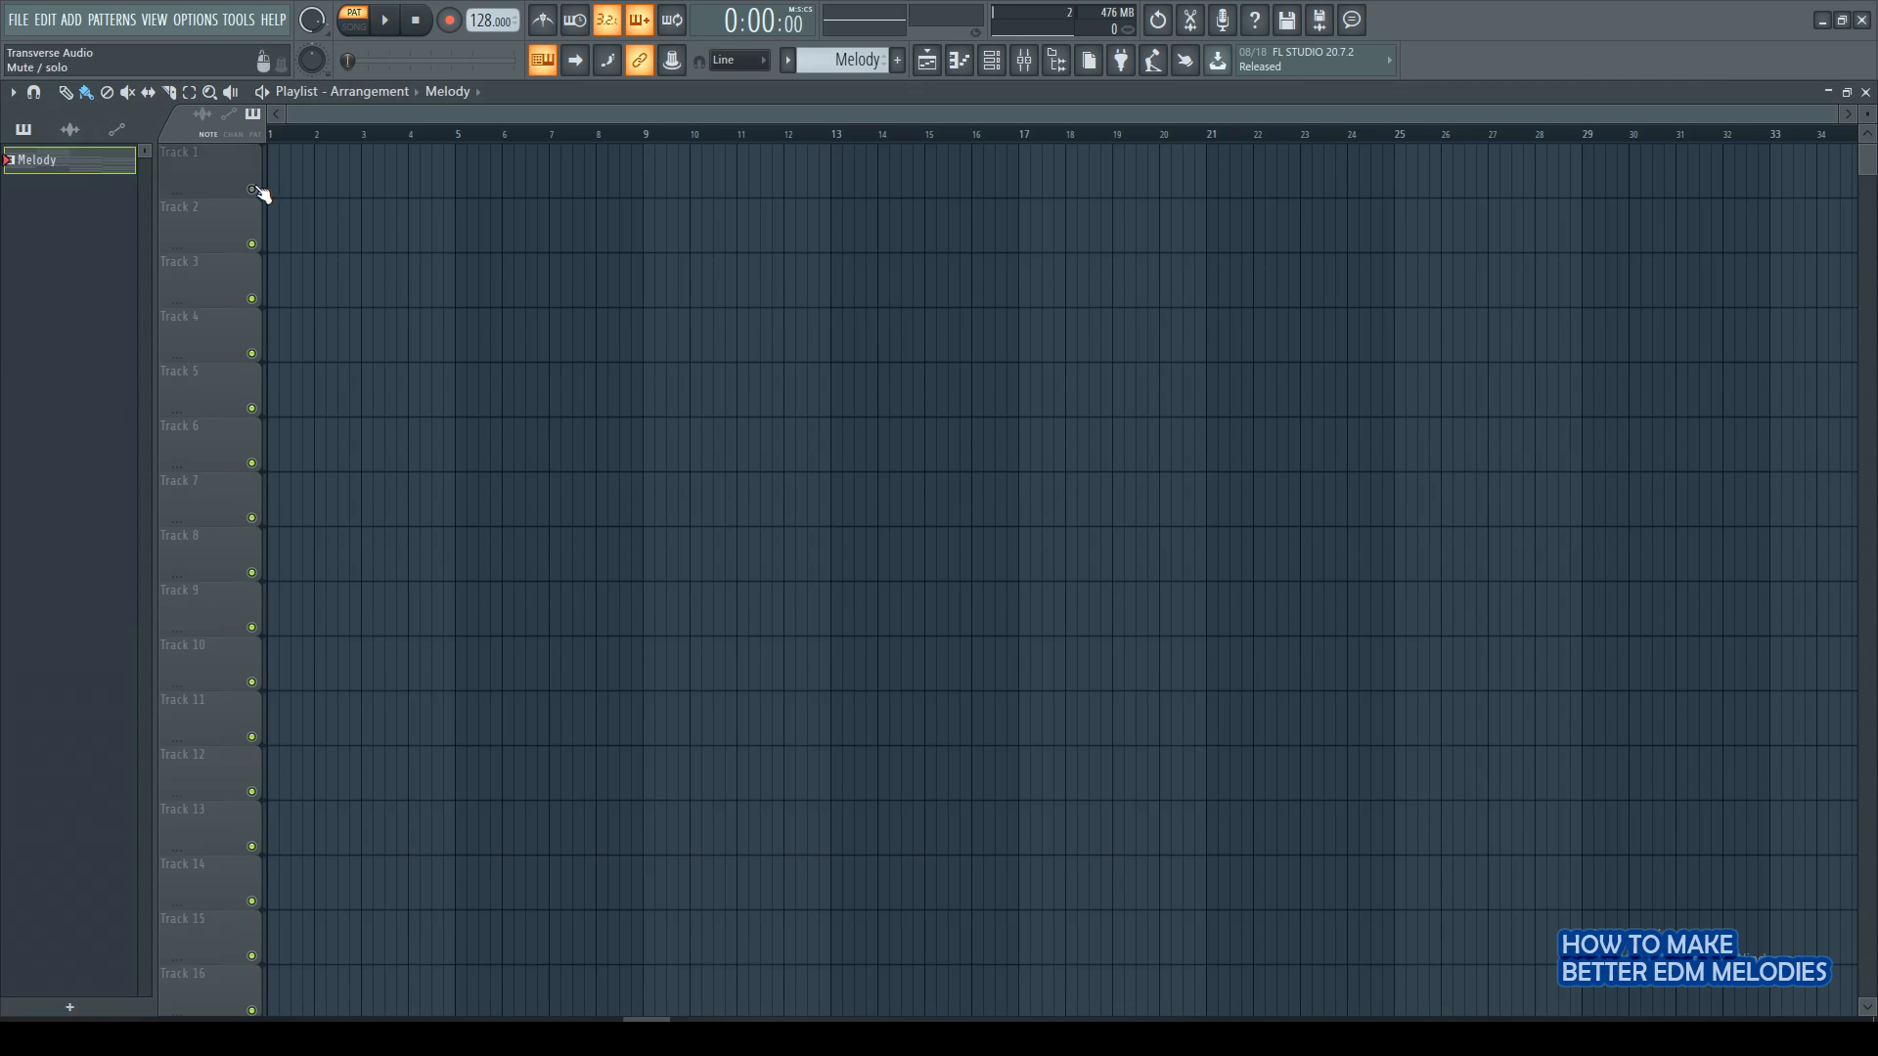
pyautogui.click(275, 191)
# Route the Serum channel to mixer insert 1.
pyautogui.click(991, 60)
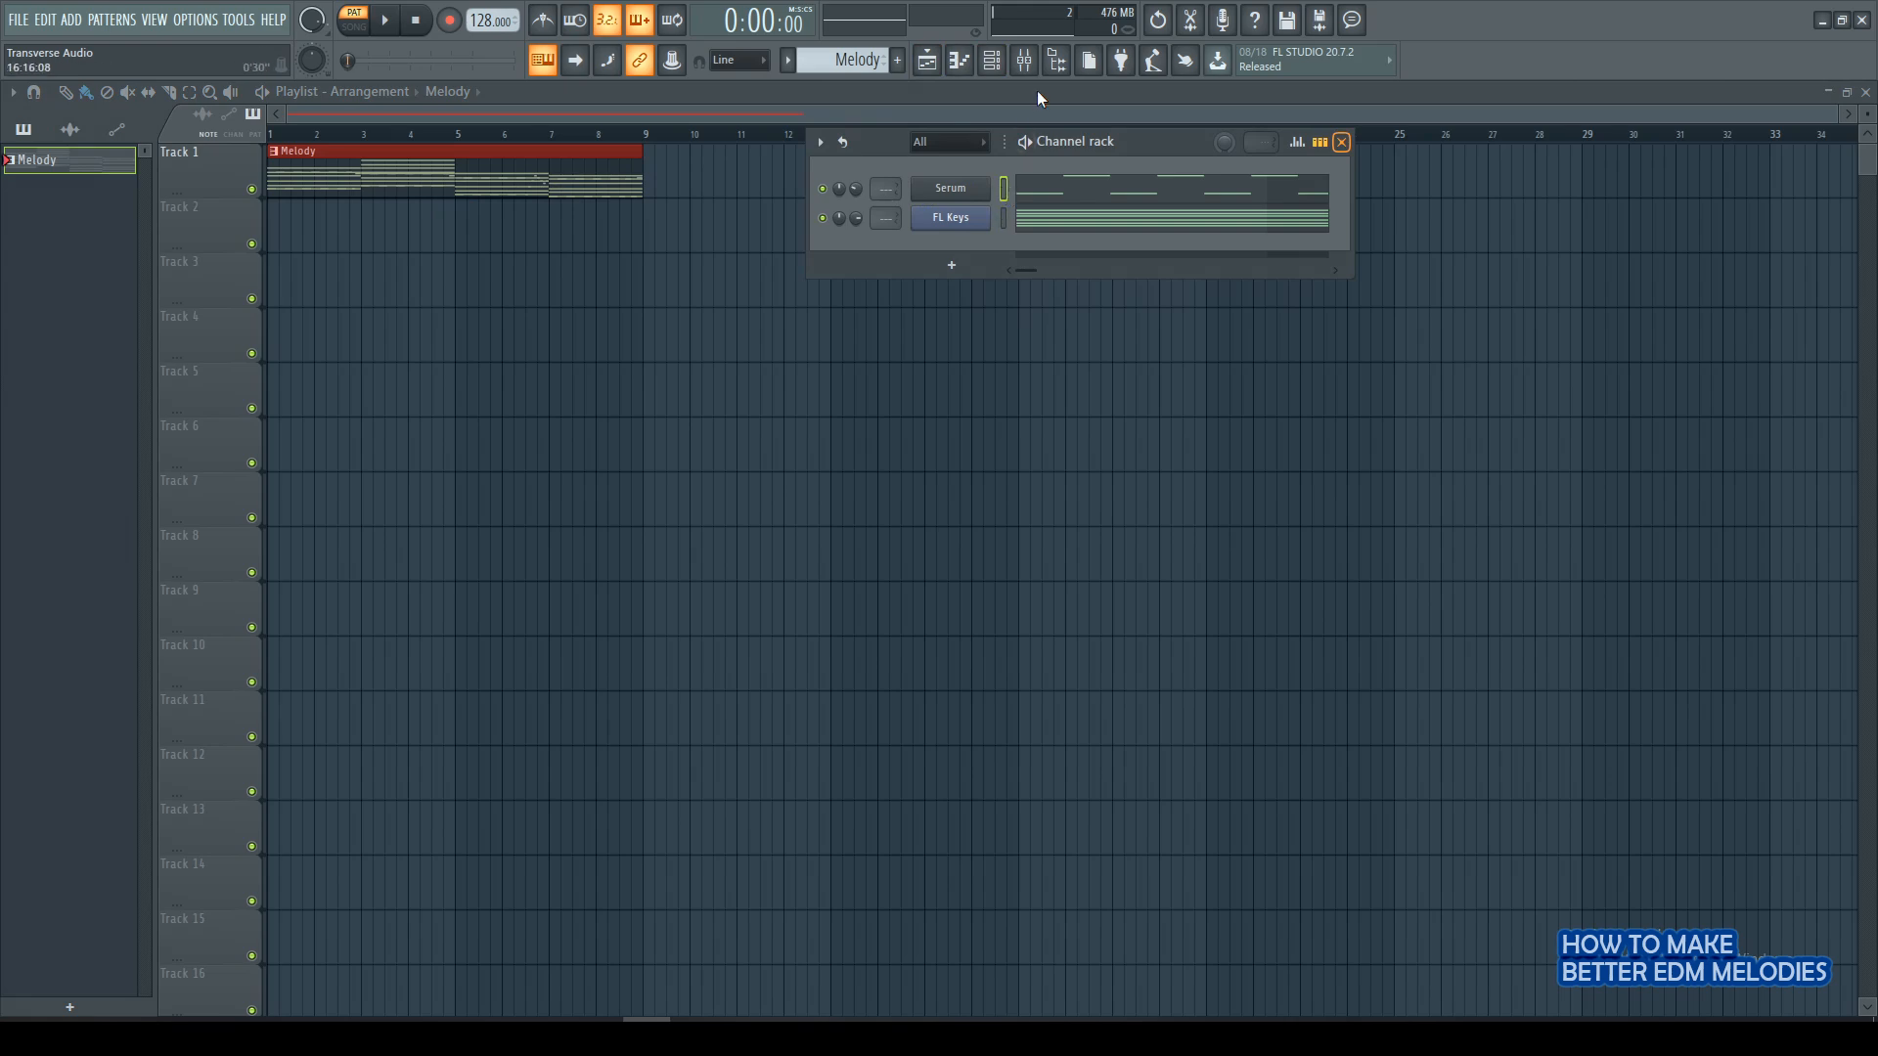
pyautogui.click(1024, 61)
pyautogui.click(207, 689)
pyautogui.rightClick(208, 689)
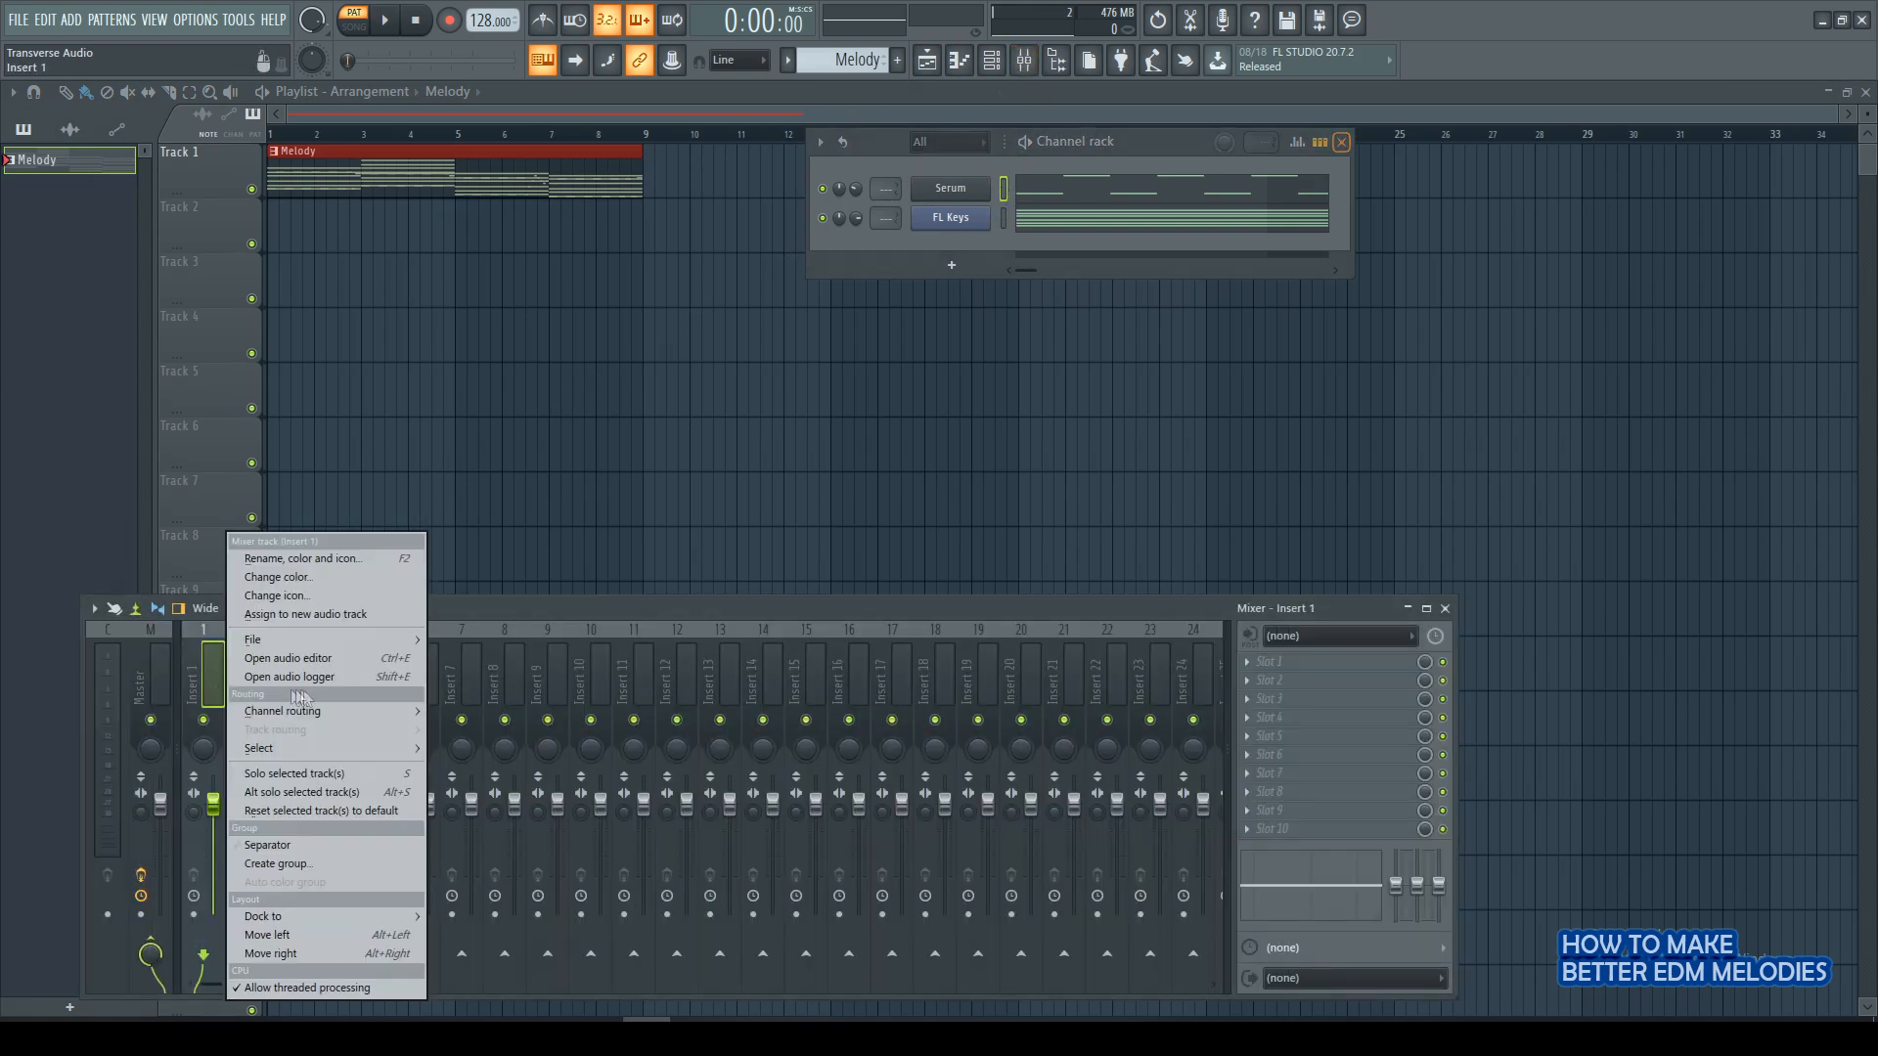
pyautogui.moveTo(294, 711)
pyautogui.click(509, 711)
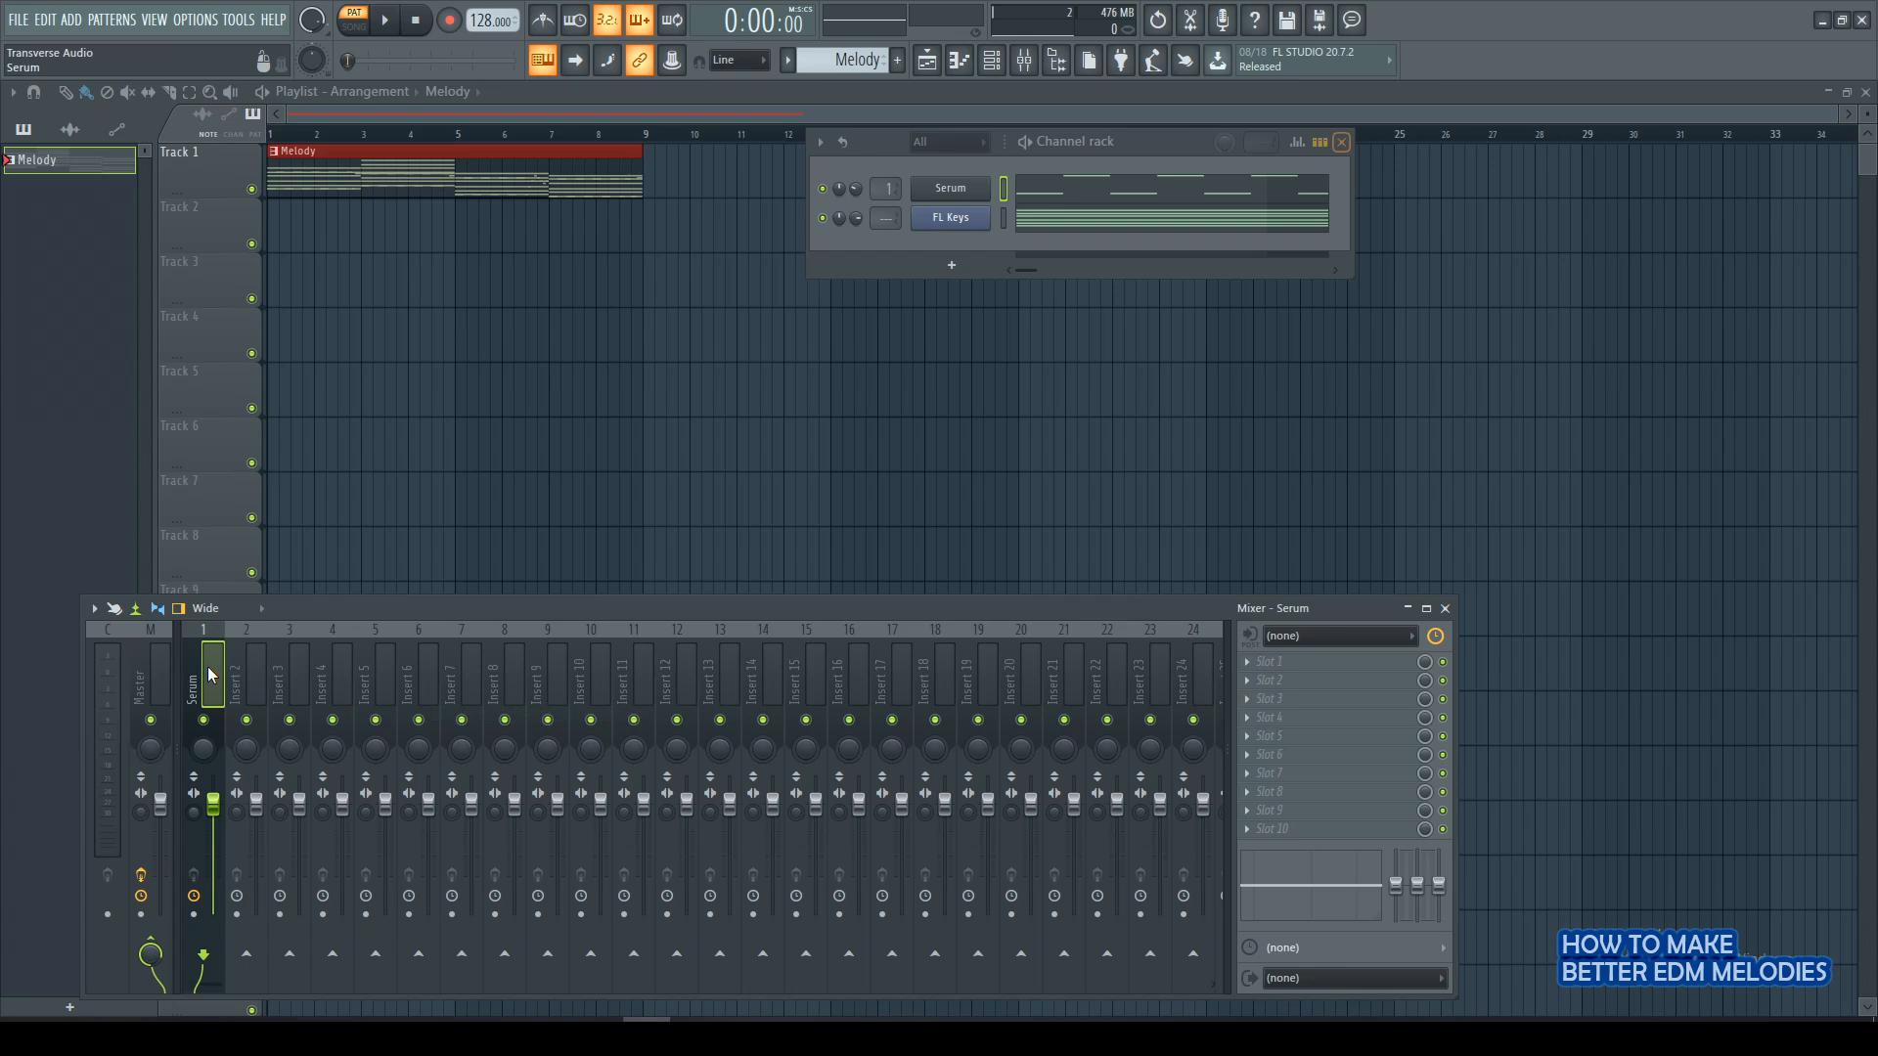
# Load FabFilter Pro-Q 2 in Serum's first effect slot with a 96 dB/oct low cut at about 148 Hz and Q about 0.85.
pyautogui.click(1302, 664)
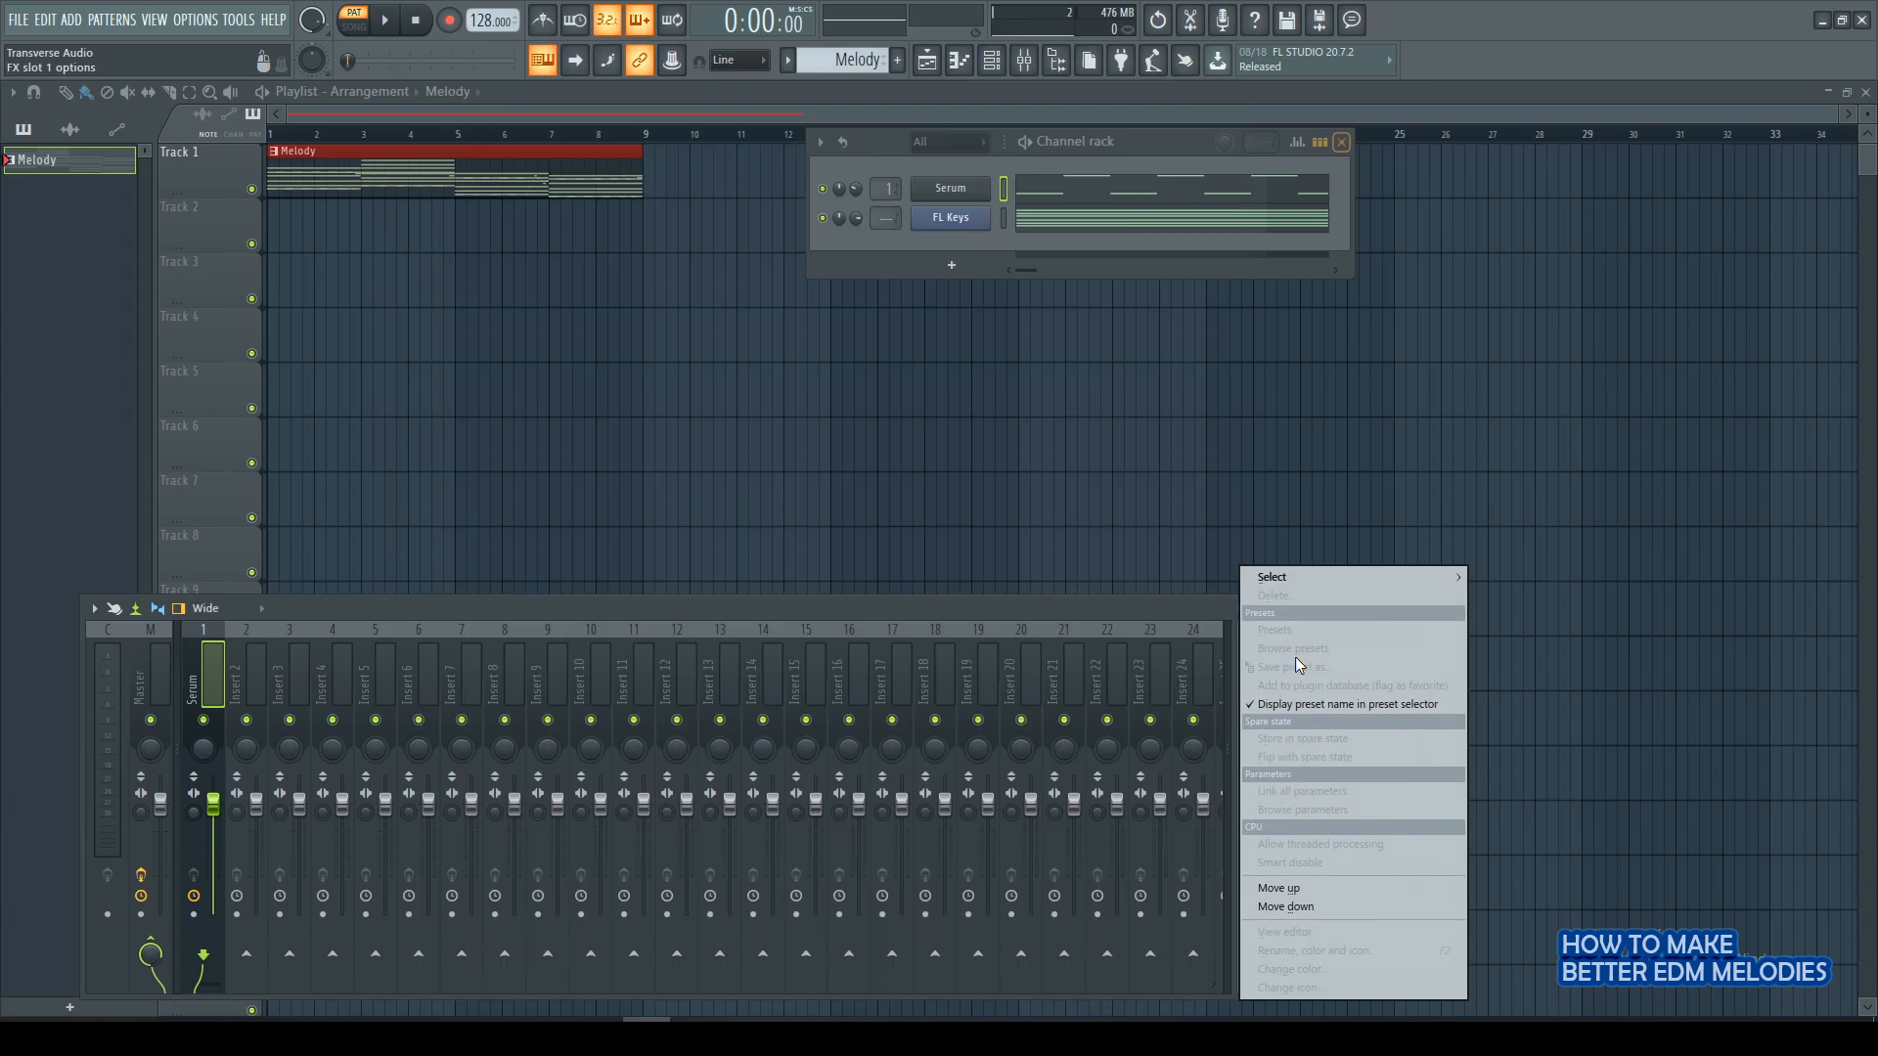
pyautogui.moveTo(1310, 579)
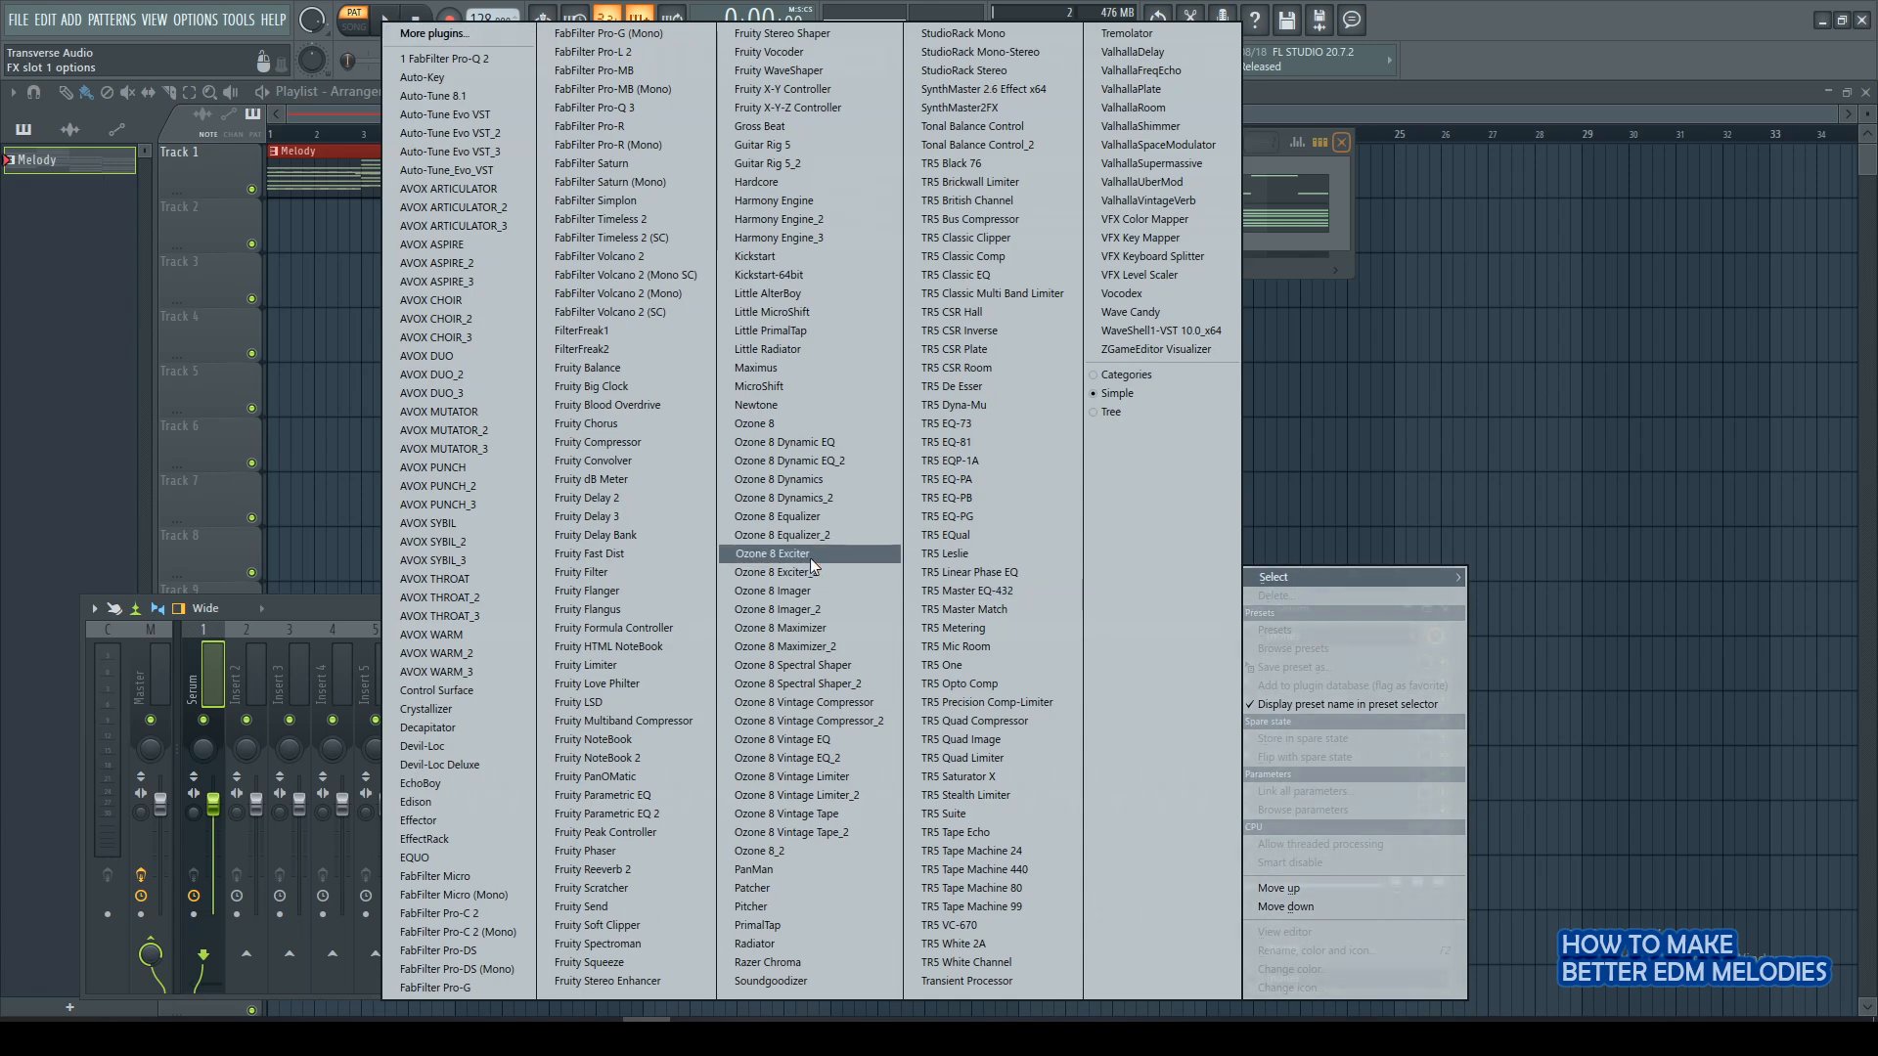
pyautogui.press('1')
pyautogui.moveTo(35, 389); pyautogui.dragTo(276, 400)
pyautogui.scroll(4, 314, 468)
pyautogui.scroll(2, 315, 441)
pyautogui.moveTo(276, 399); pyautogui.dragTo(288, 401)
pyautogui.scroll(1, 287, 401)
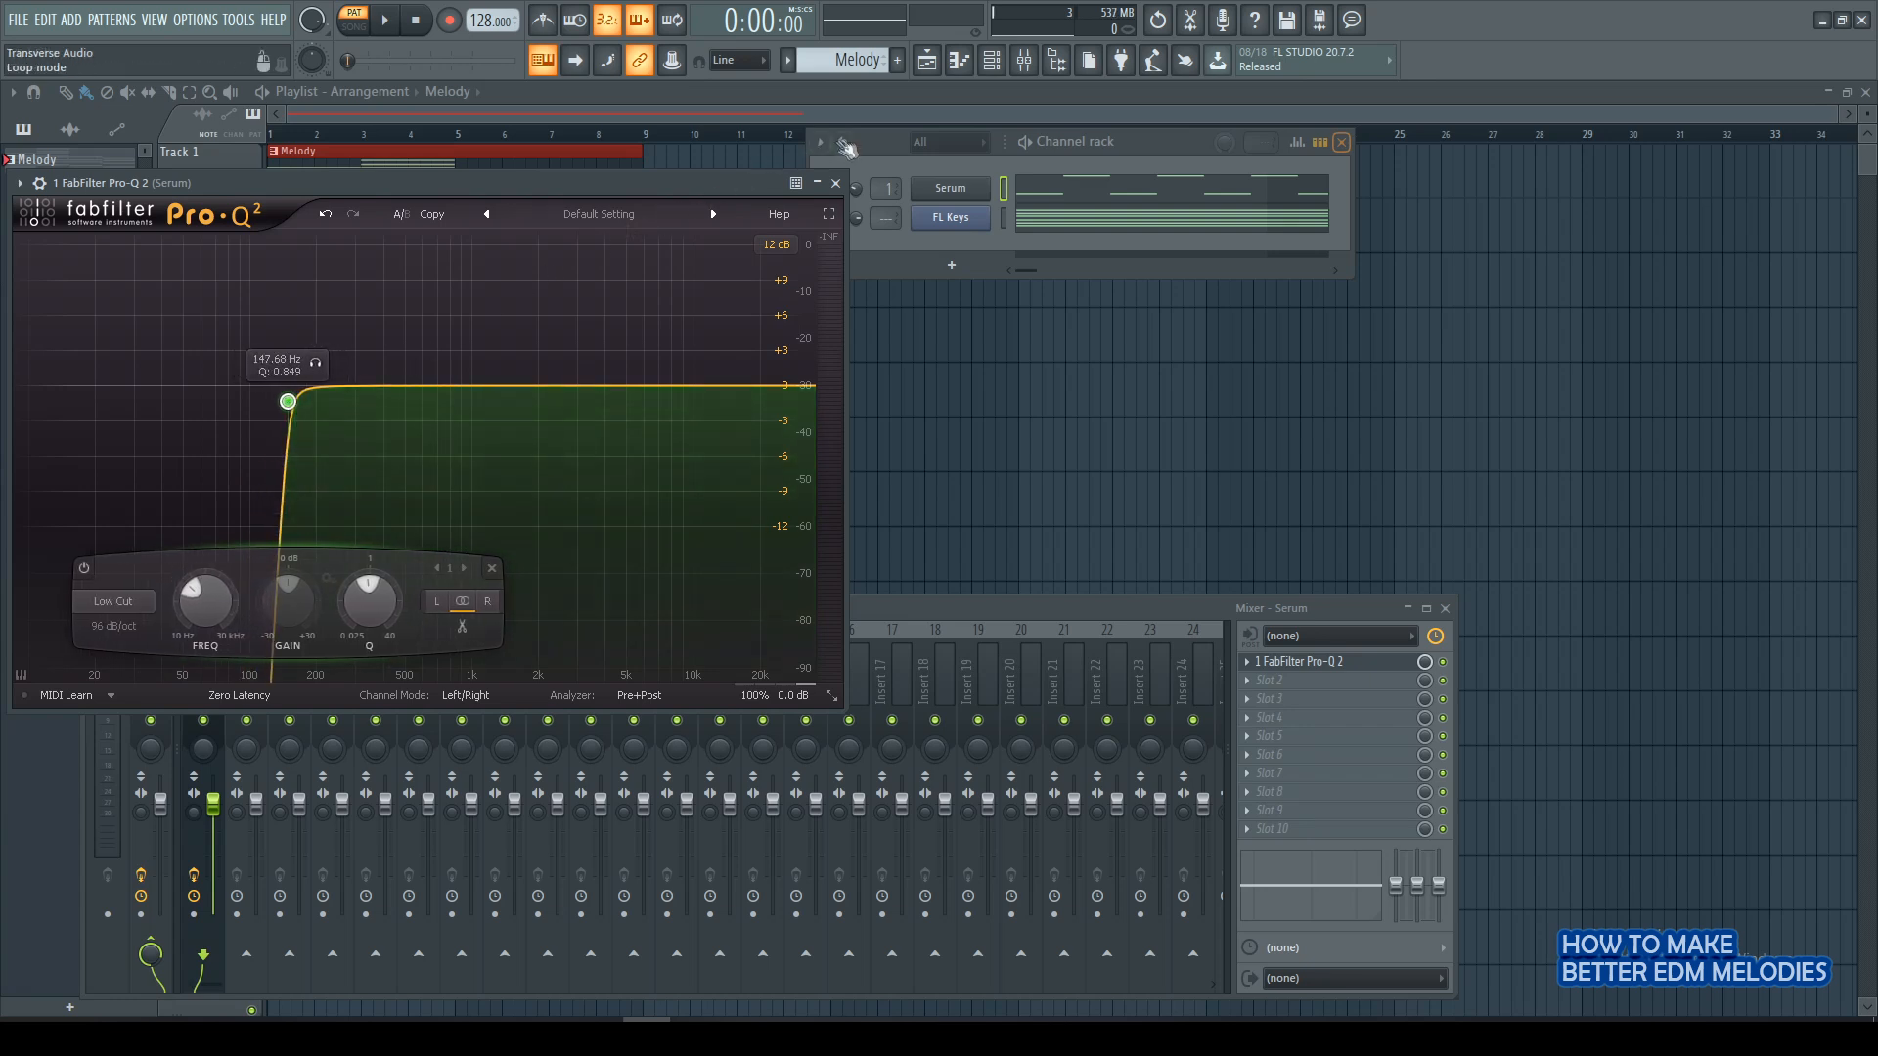
pyautogui.press('Escape')
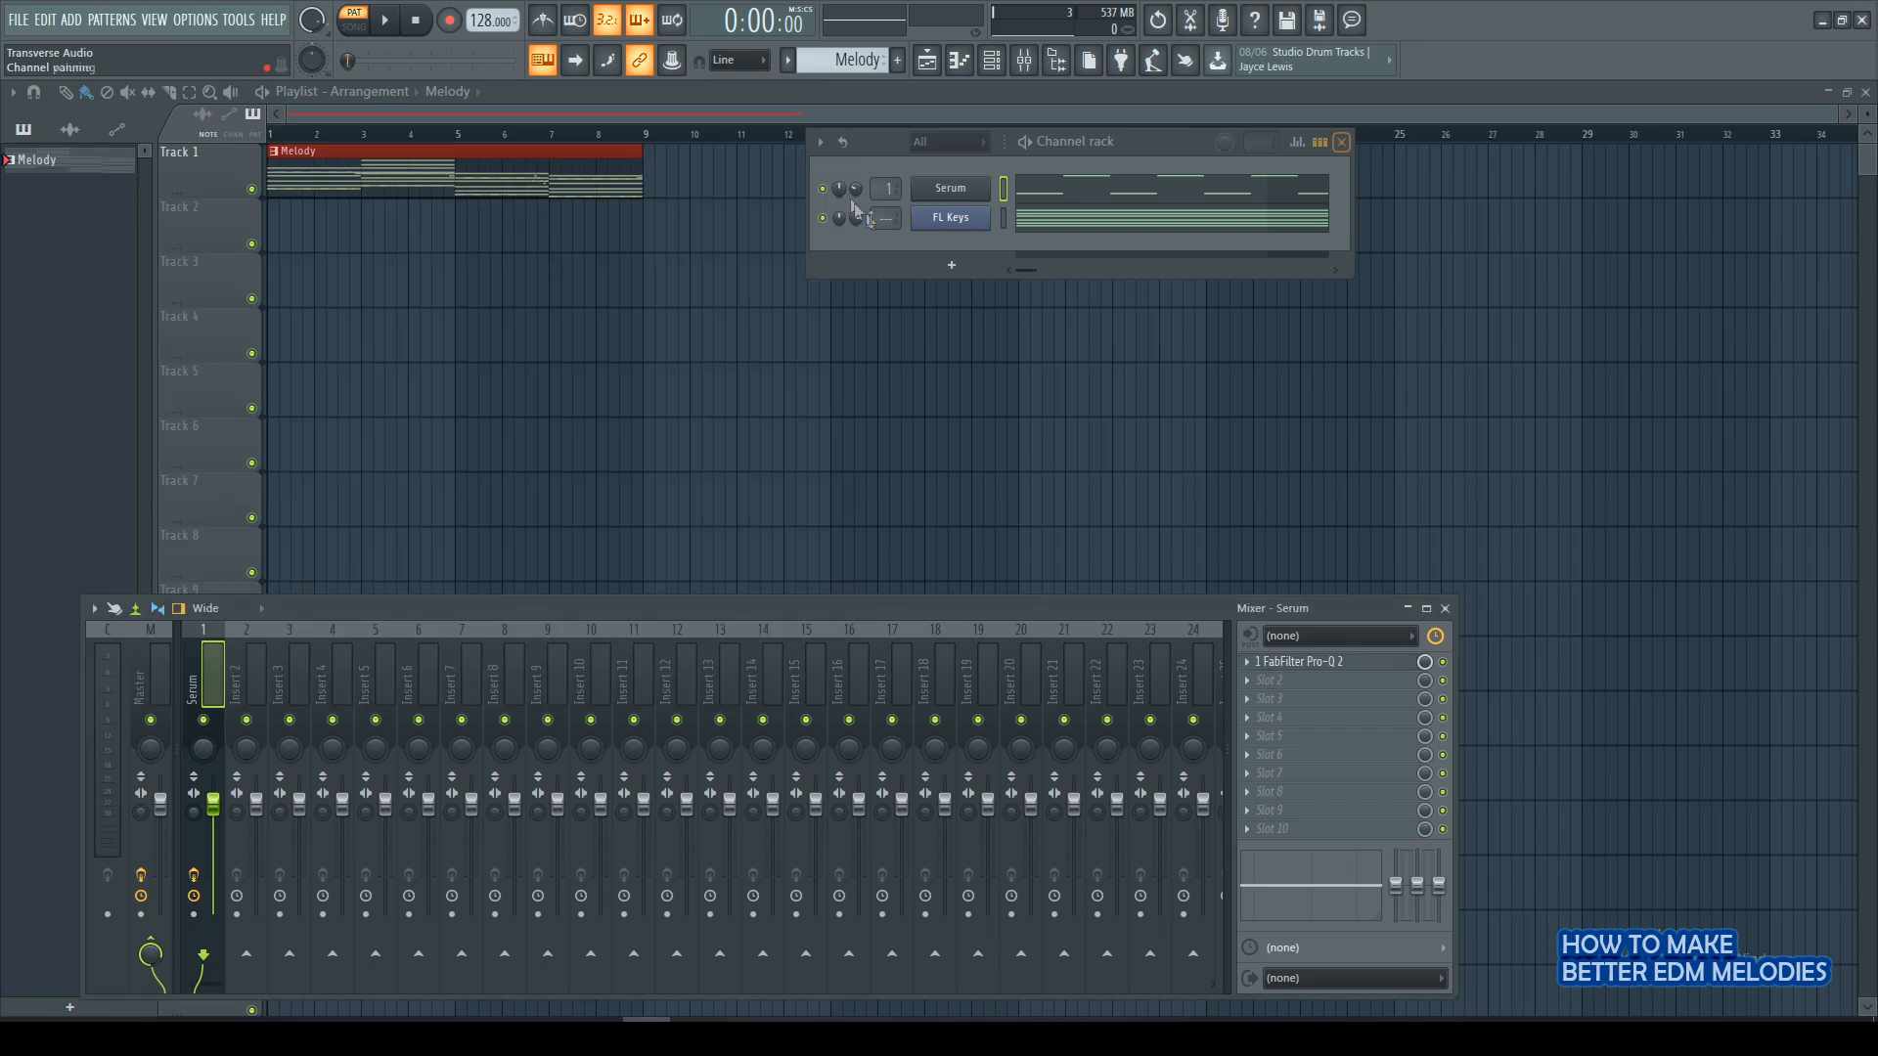
# Load FabFilter Pro-C 2 in Serum's second effect slot with the Piano preset Invisible Sustain bM.
pyautogui.click(1269, 697)
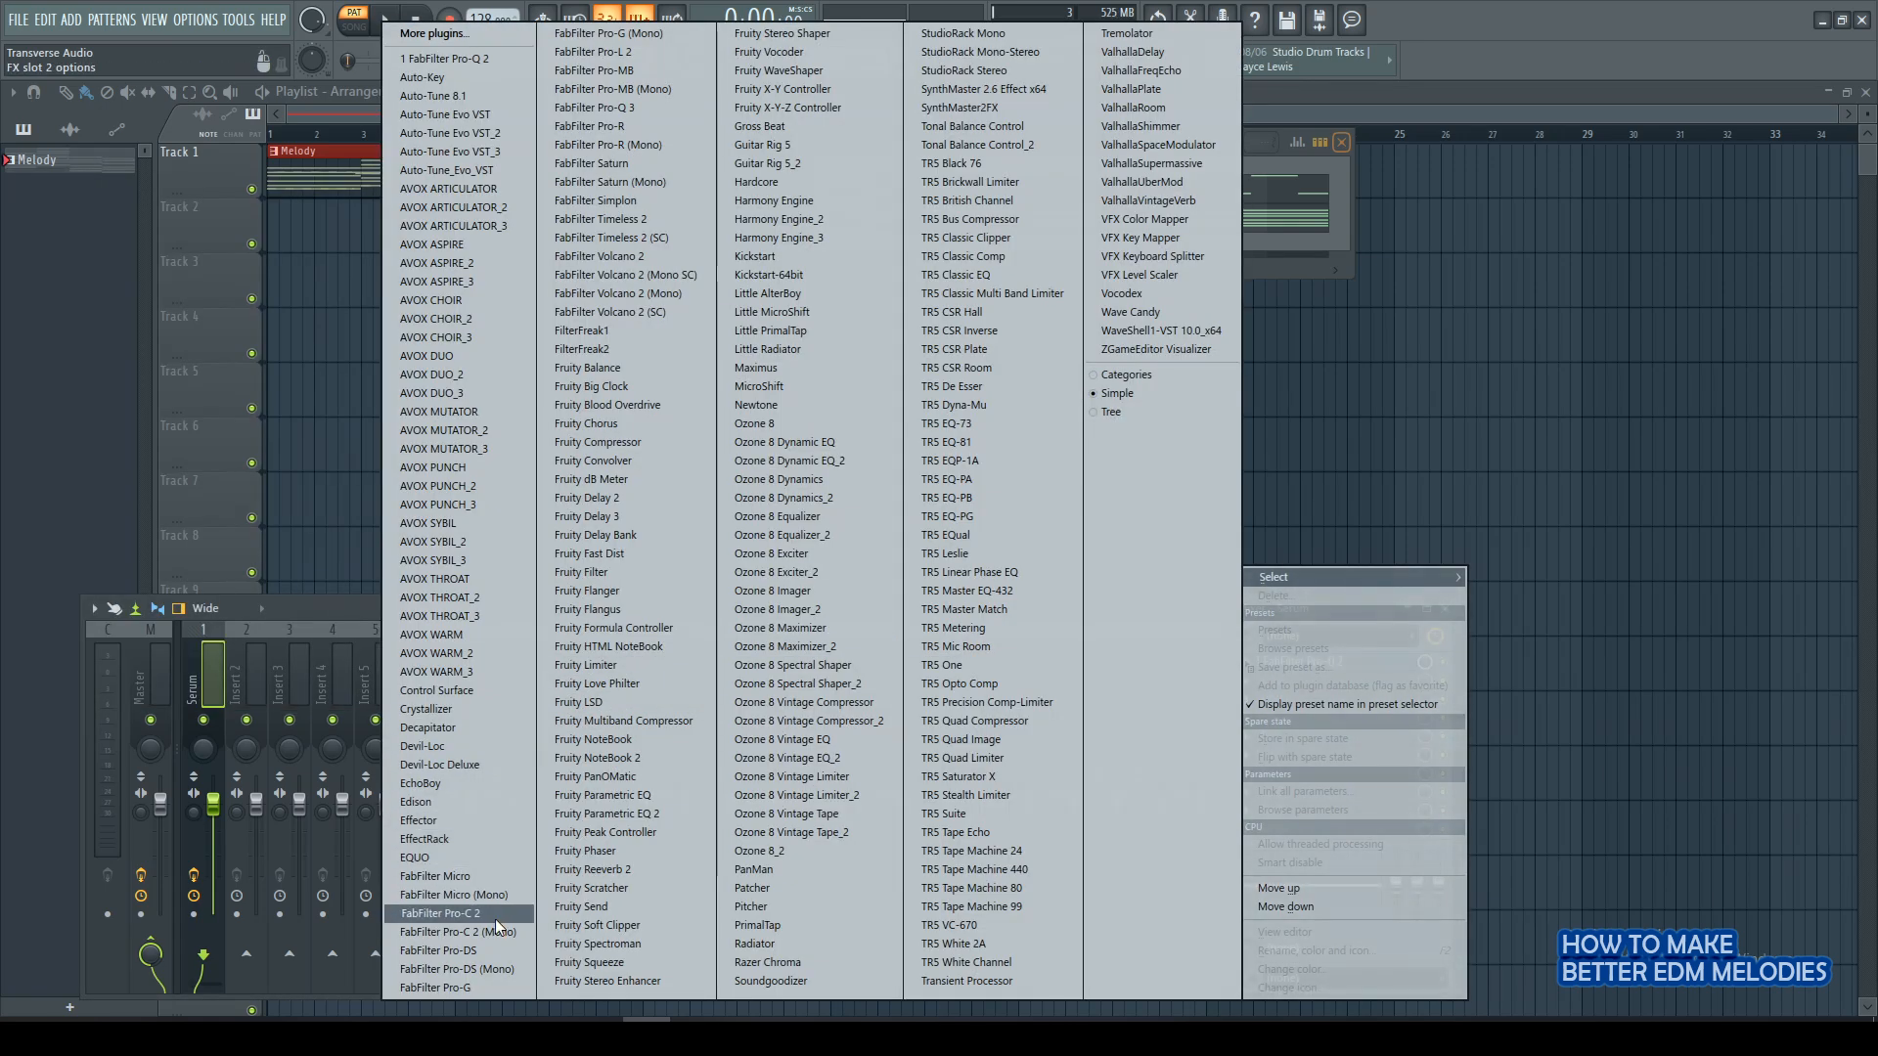
pyautogui.click(497, 918)
pyautogui.click(677, 341)
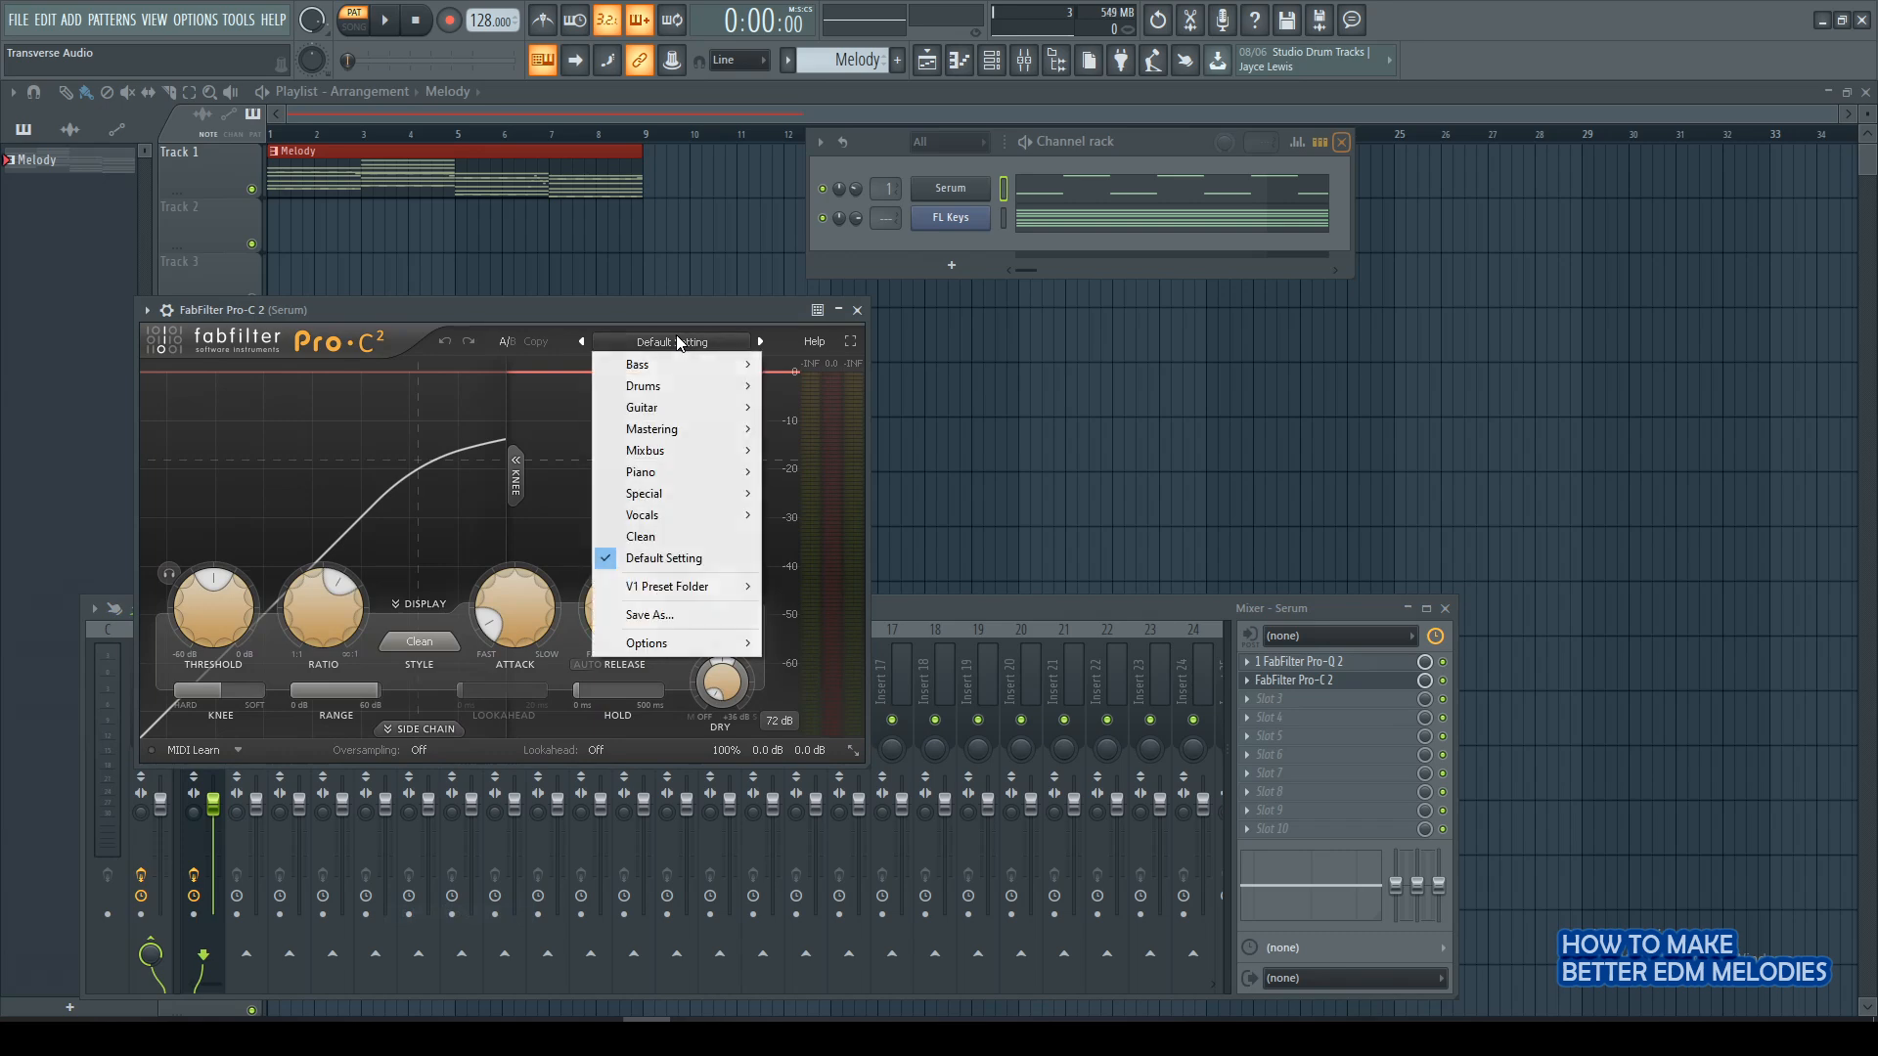
pyautogui.moveTo(723, 473)
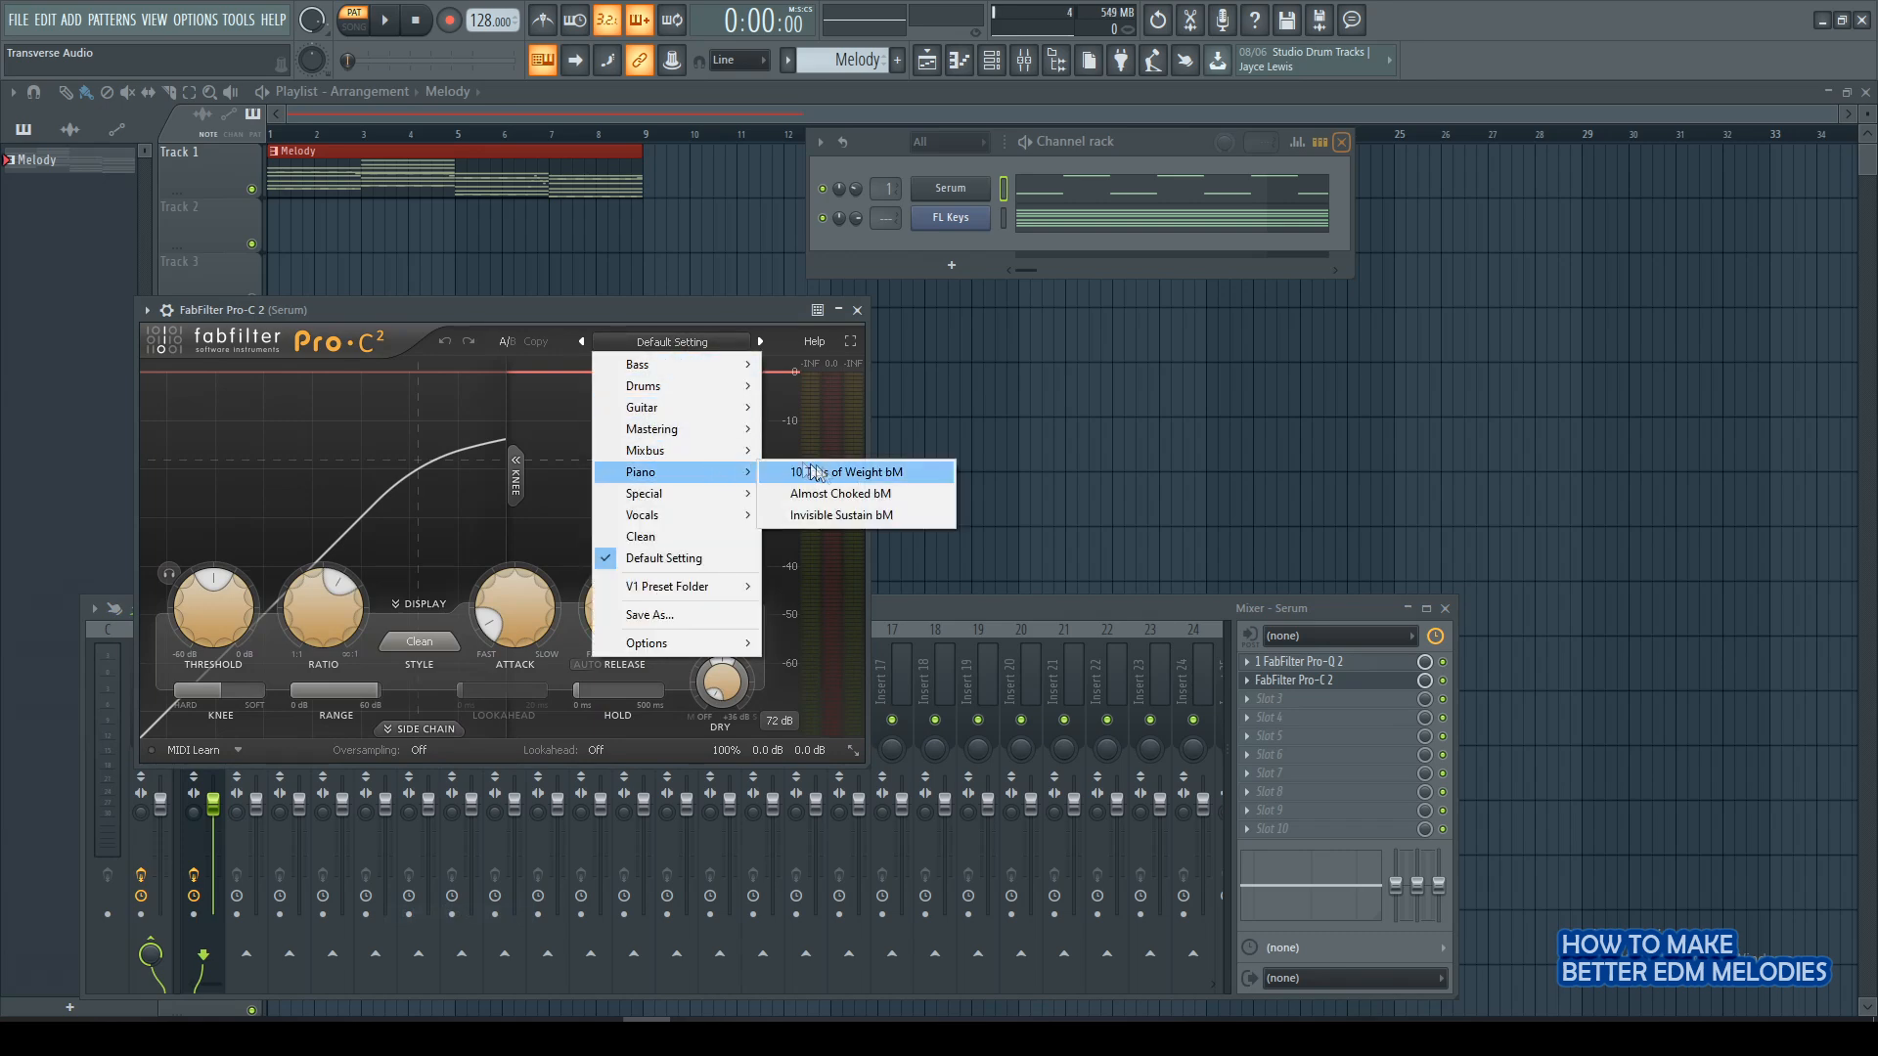
pyautogui.click(855, 516)
pyautogui.click(859, 310)
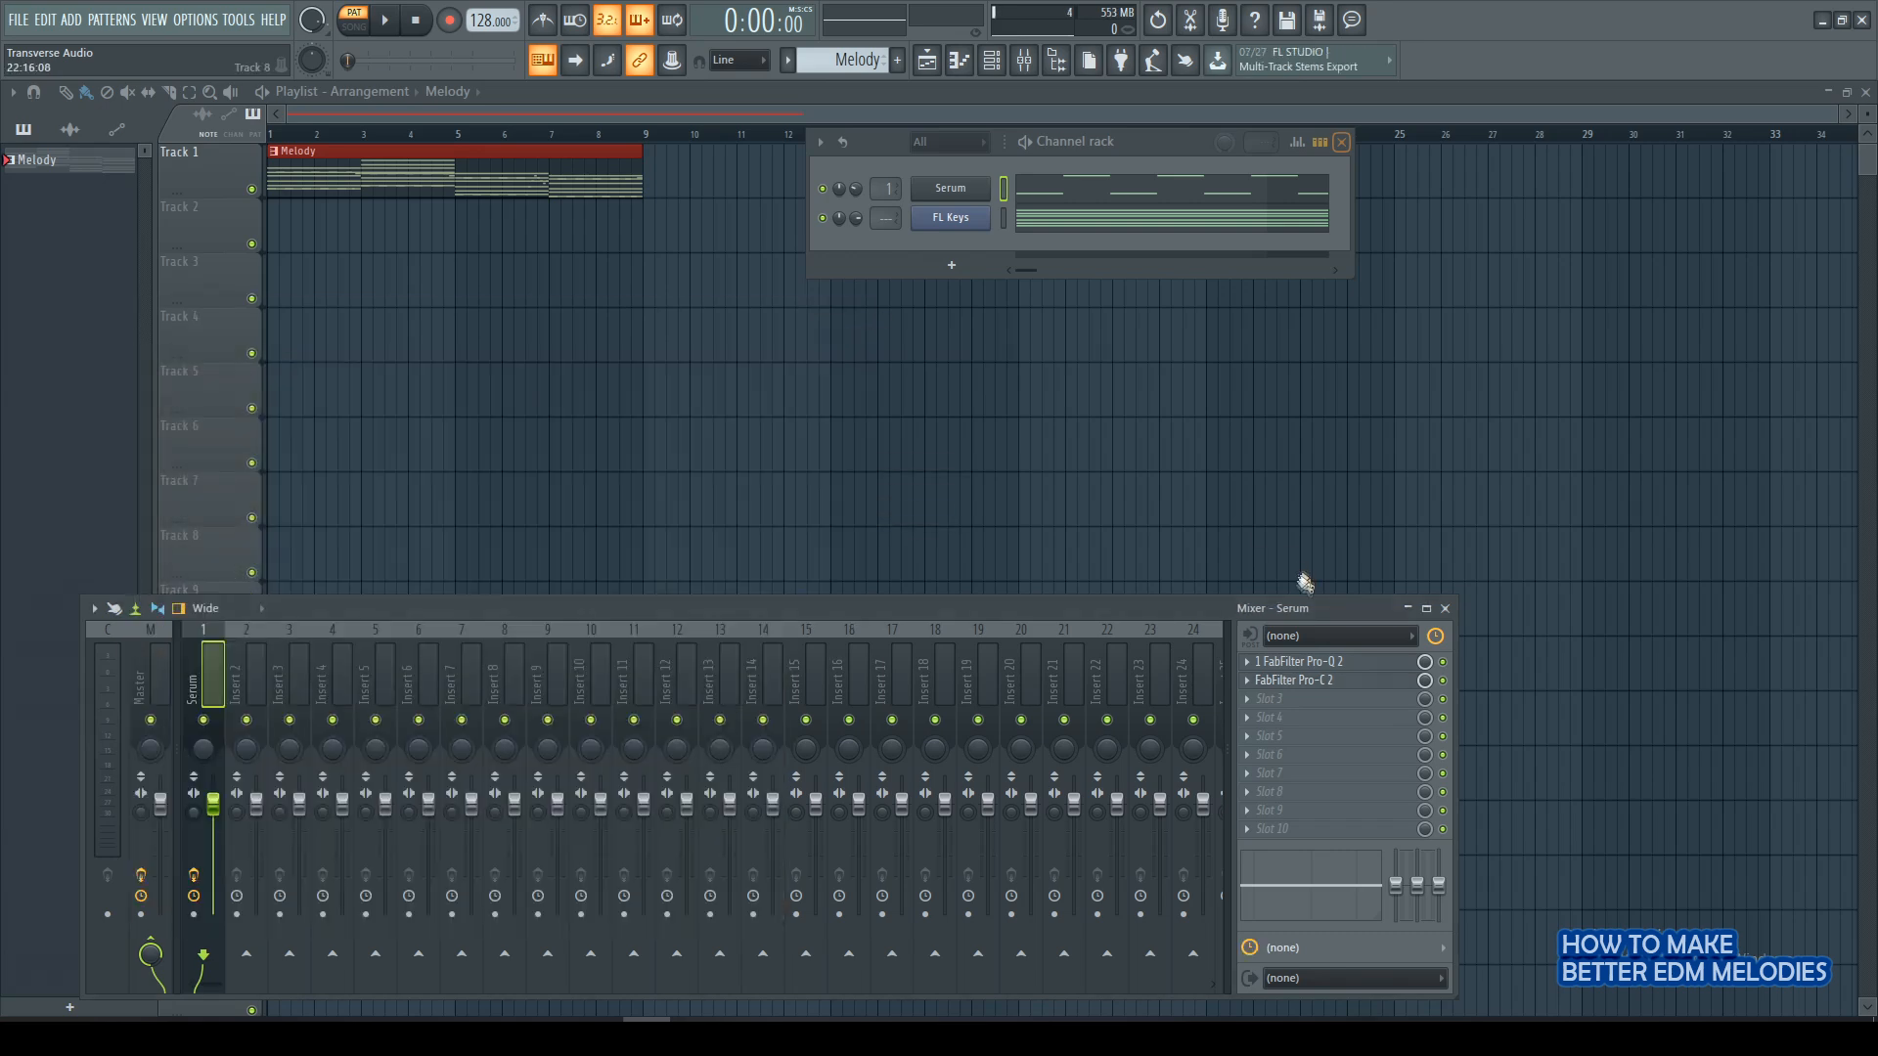
# Load Kickstart in Serum's third effect slot with a 1/4 rate and a mix of about 80%.
pyautogui.click(1296, 719)
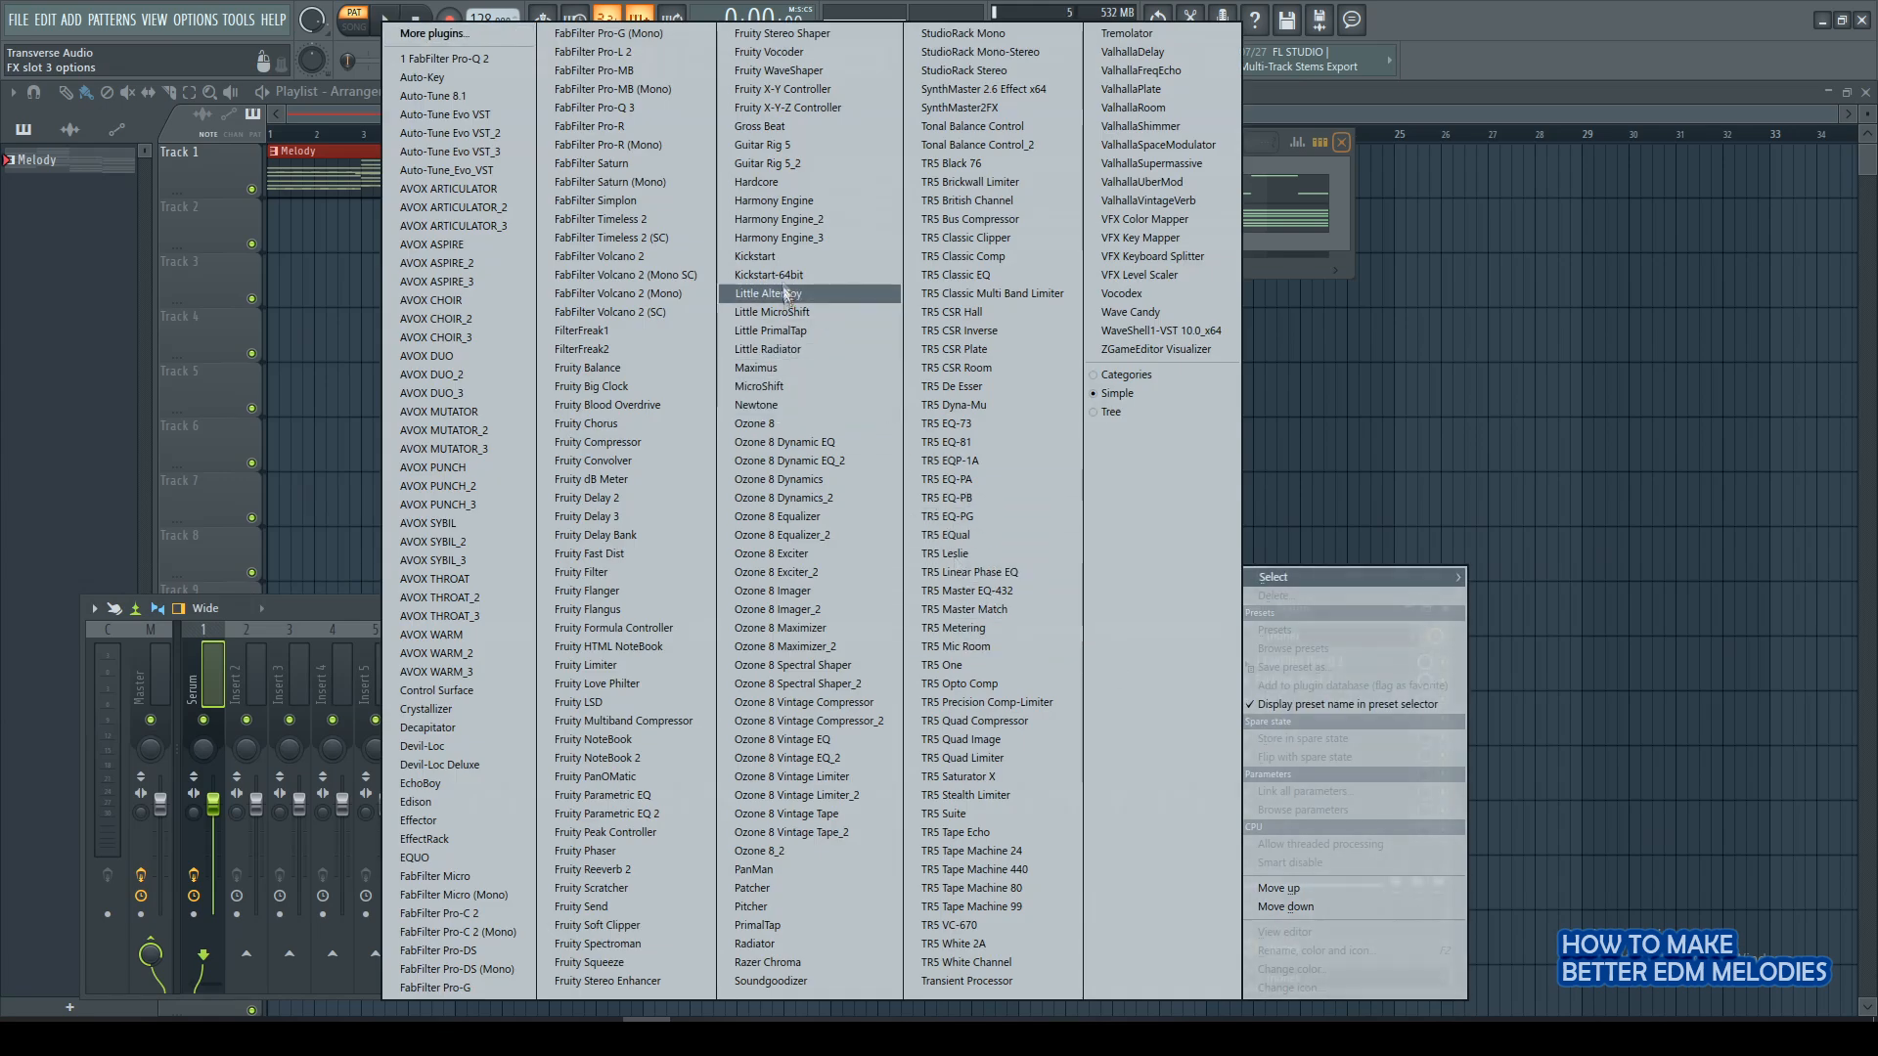
pyautogui.click(776, 256)
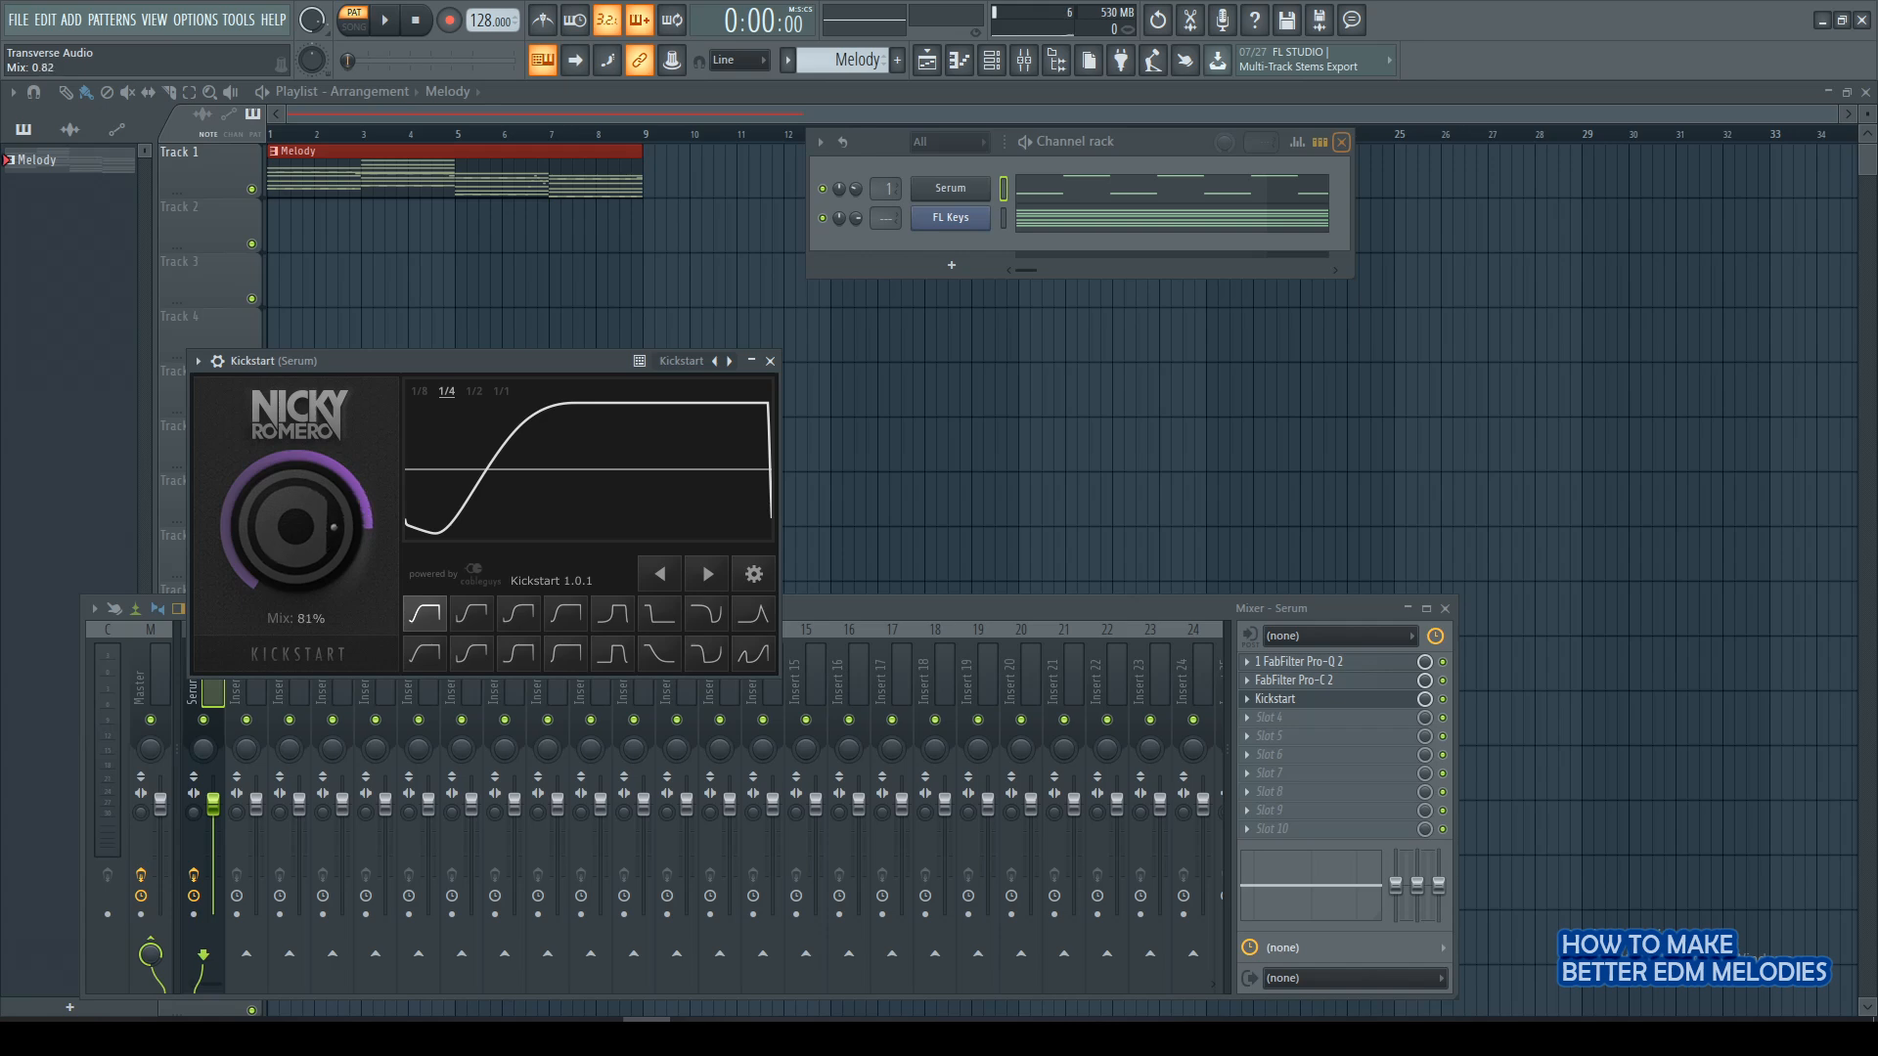
pyautogui.click(770, 362)
# Play the arrangement from the start and check Kickstart's ducking on the Serum insert.
pyautogui.press('F12')
pyautogui.press('space')
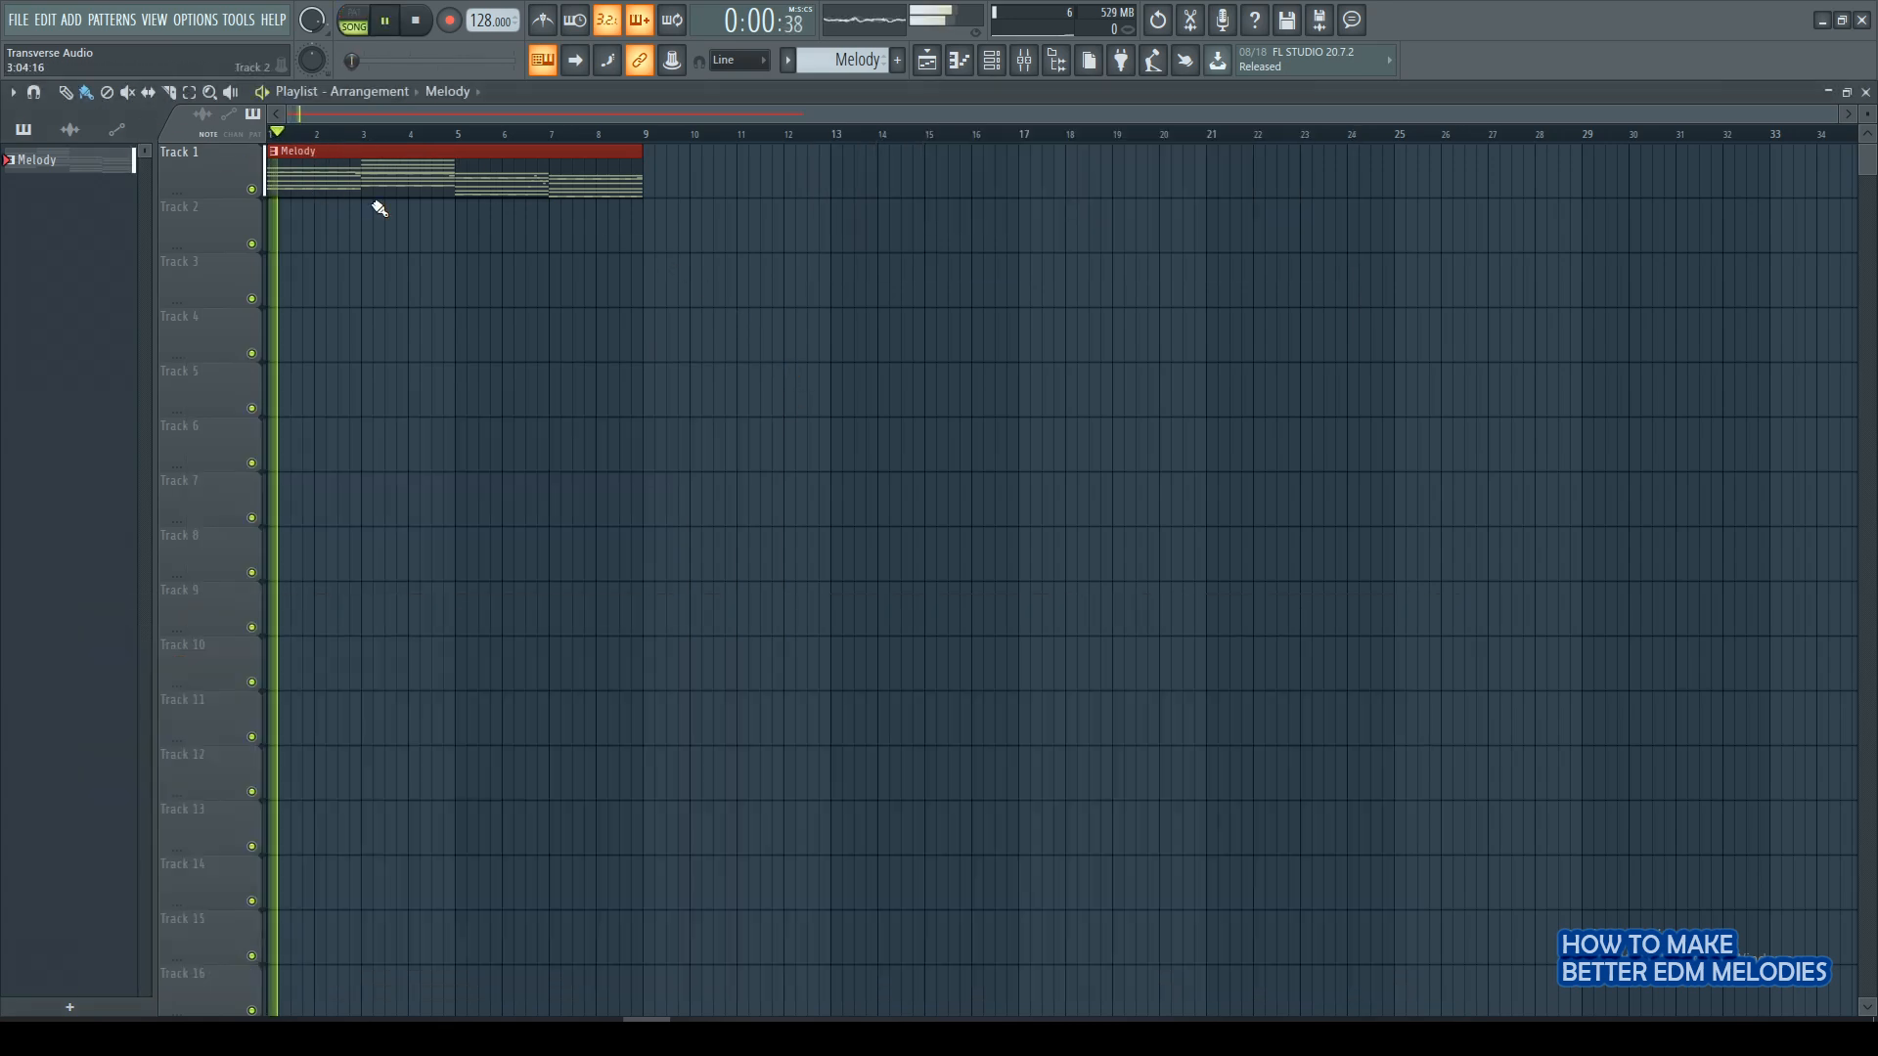
pyautogui.press('F9')
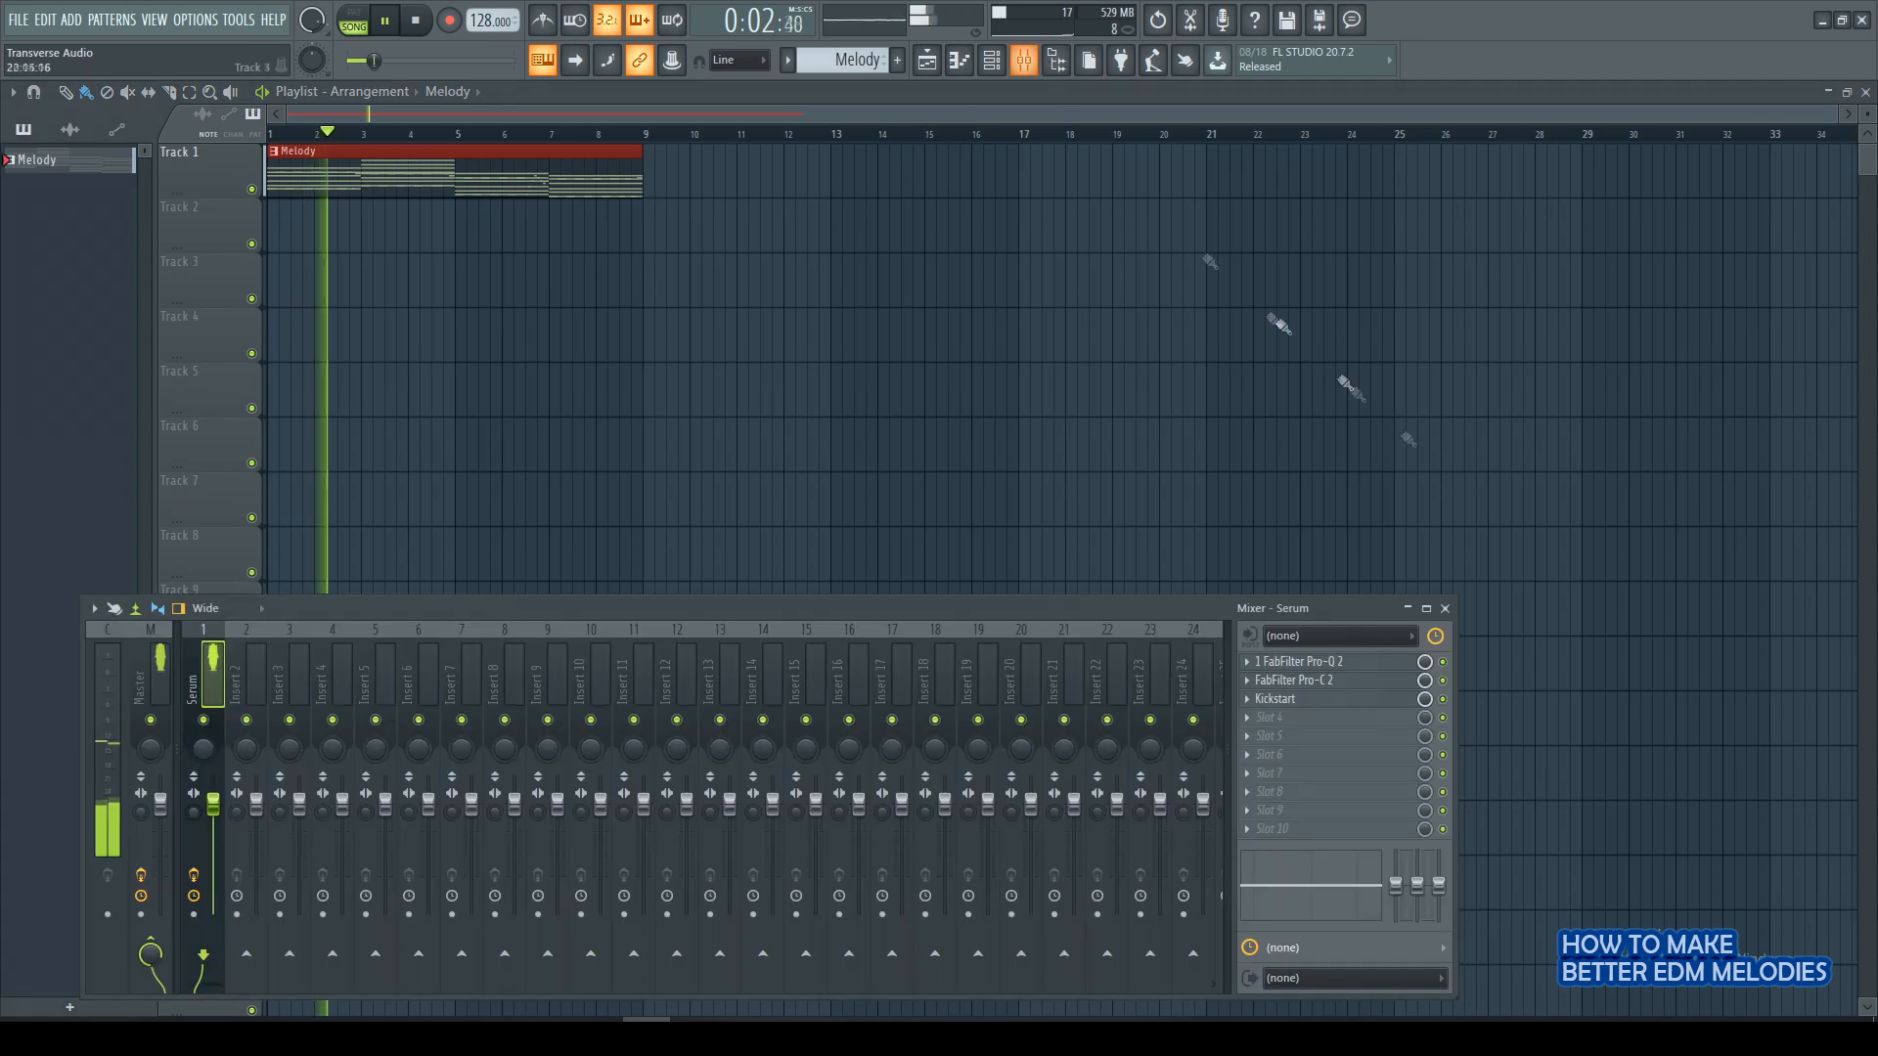
pyautogui.click(1305, 700)
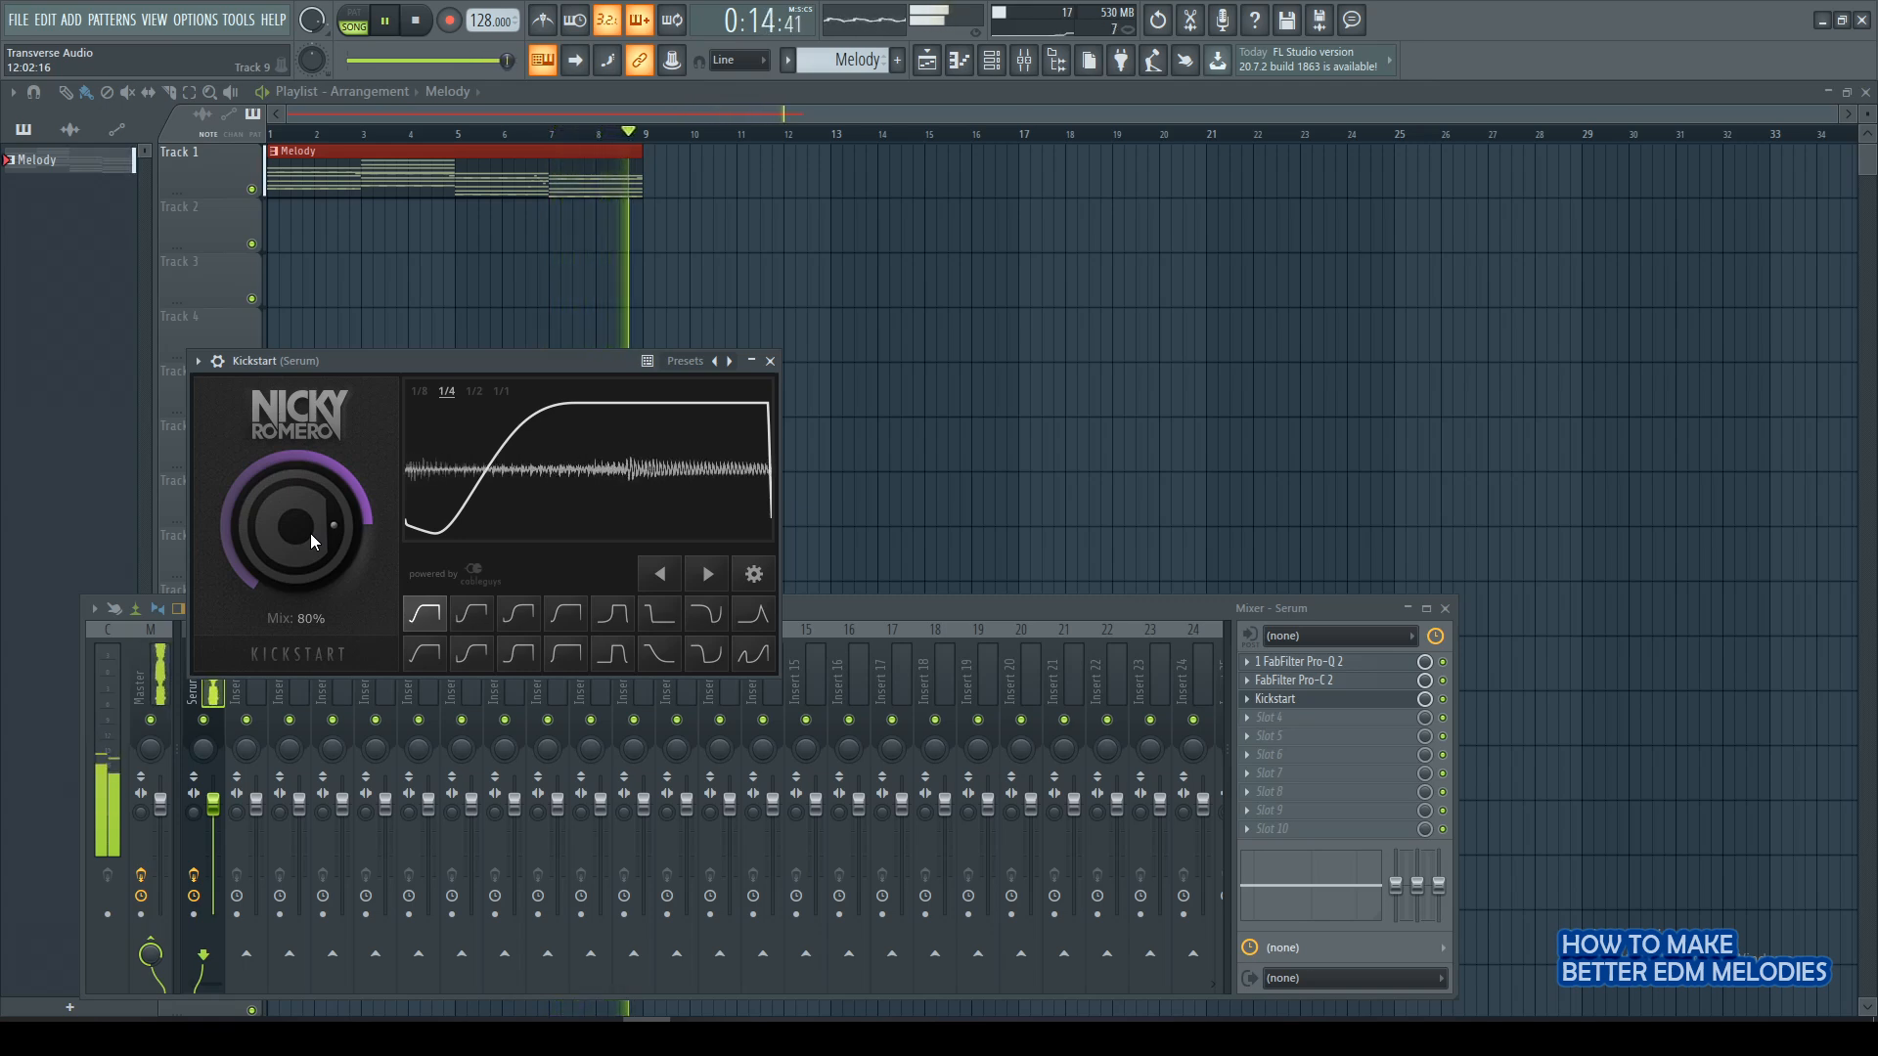
pyautogui.press('space')
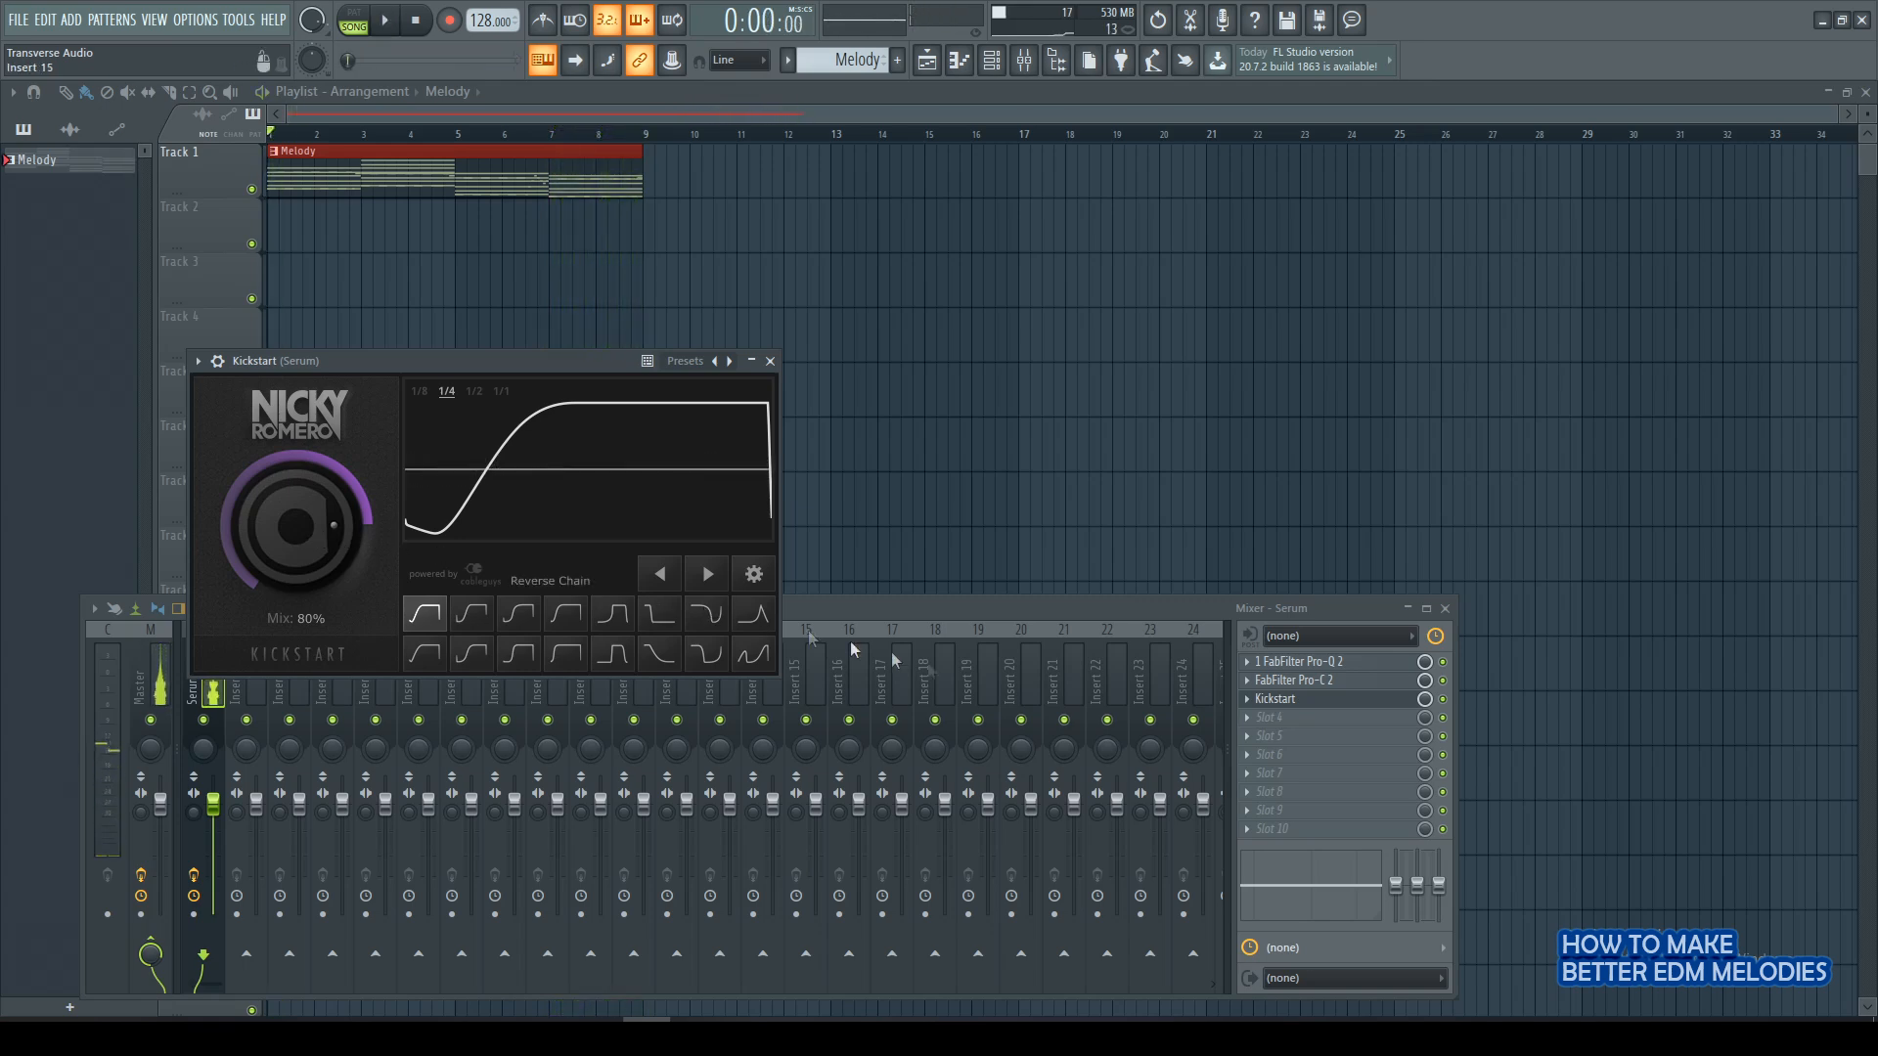
# Load FabFilter Saturn in Serum's fourth effect slot and set the Warm Tape Band 1 Drive to about 30% during playback.
pyautogui.click(1272, 716)
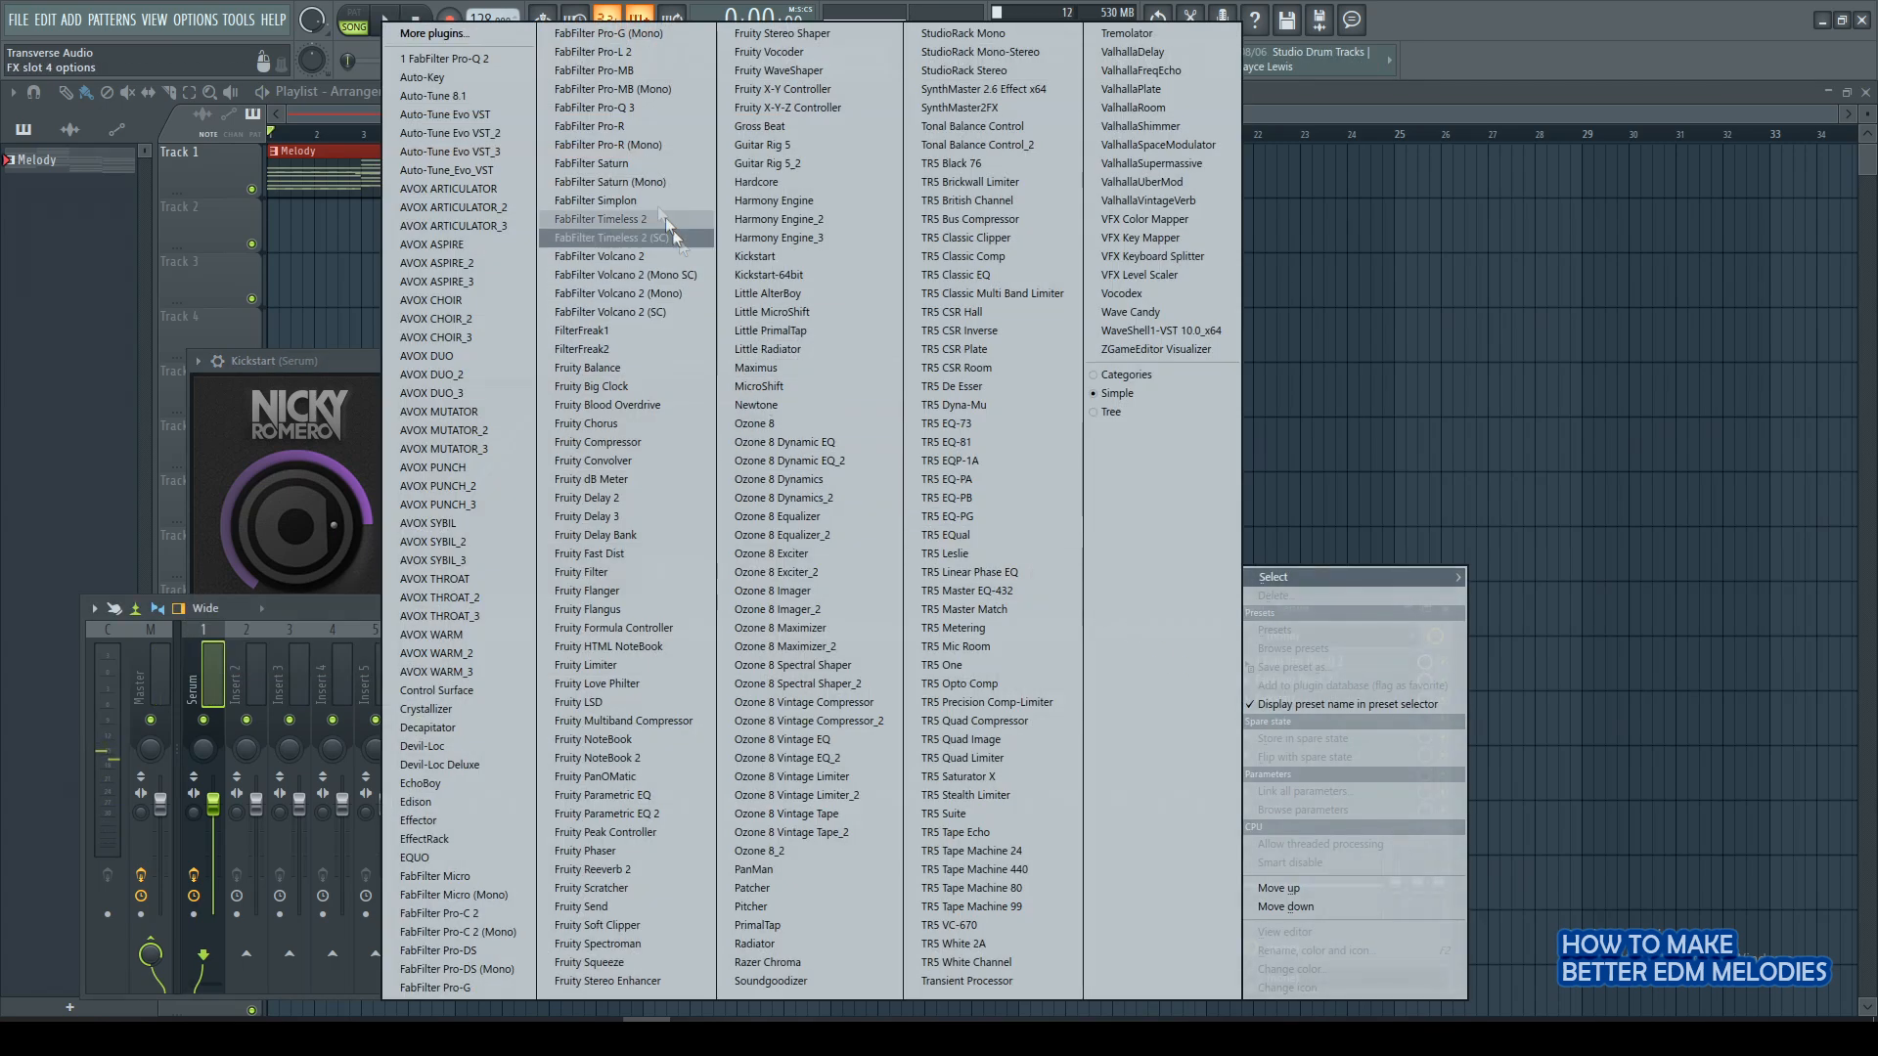
pyautogui.click(634, 163)
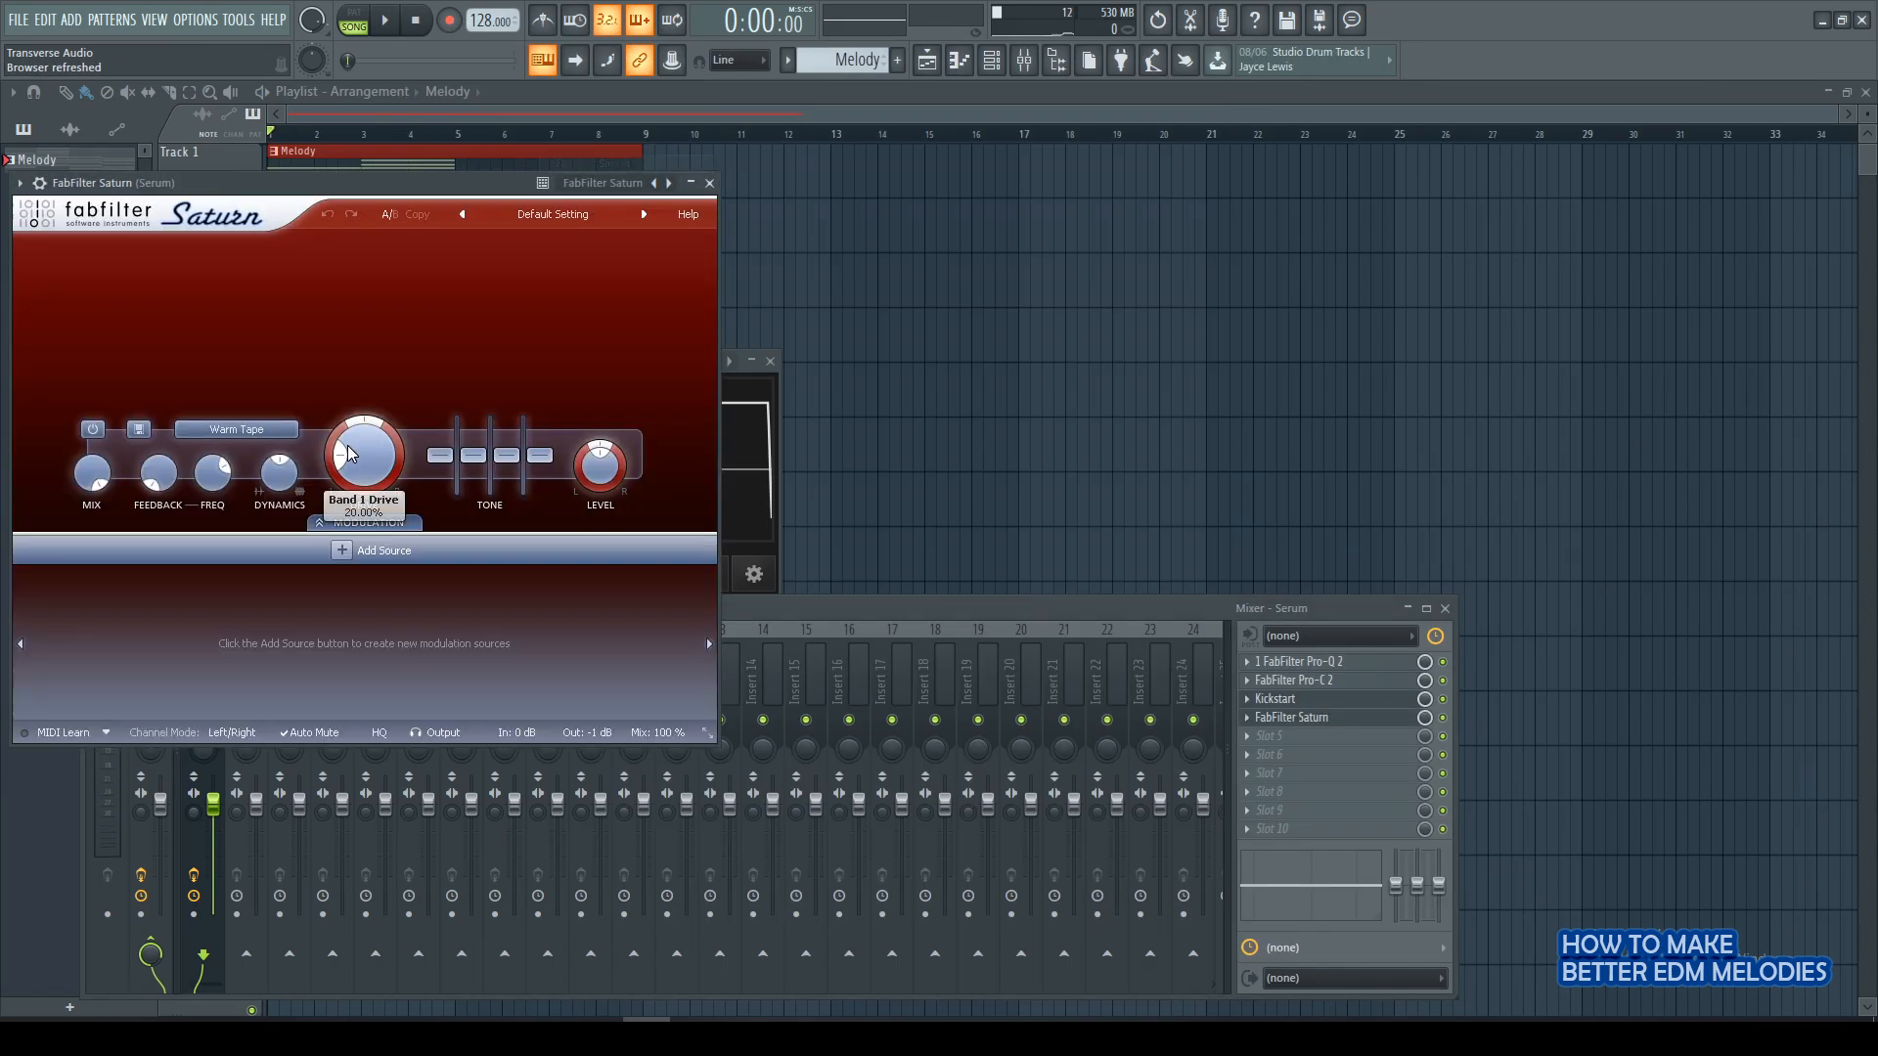
pyautogui.scroll(2, 353, 446)
pyautogui.press('space')
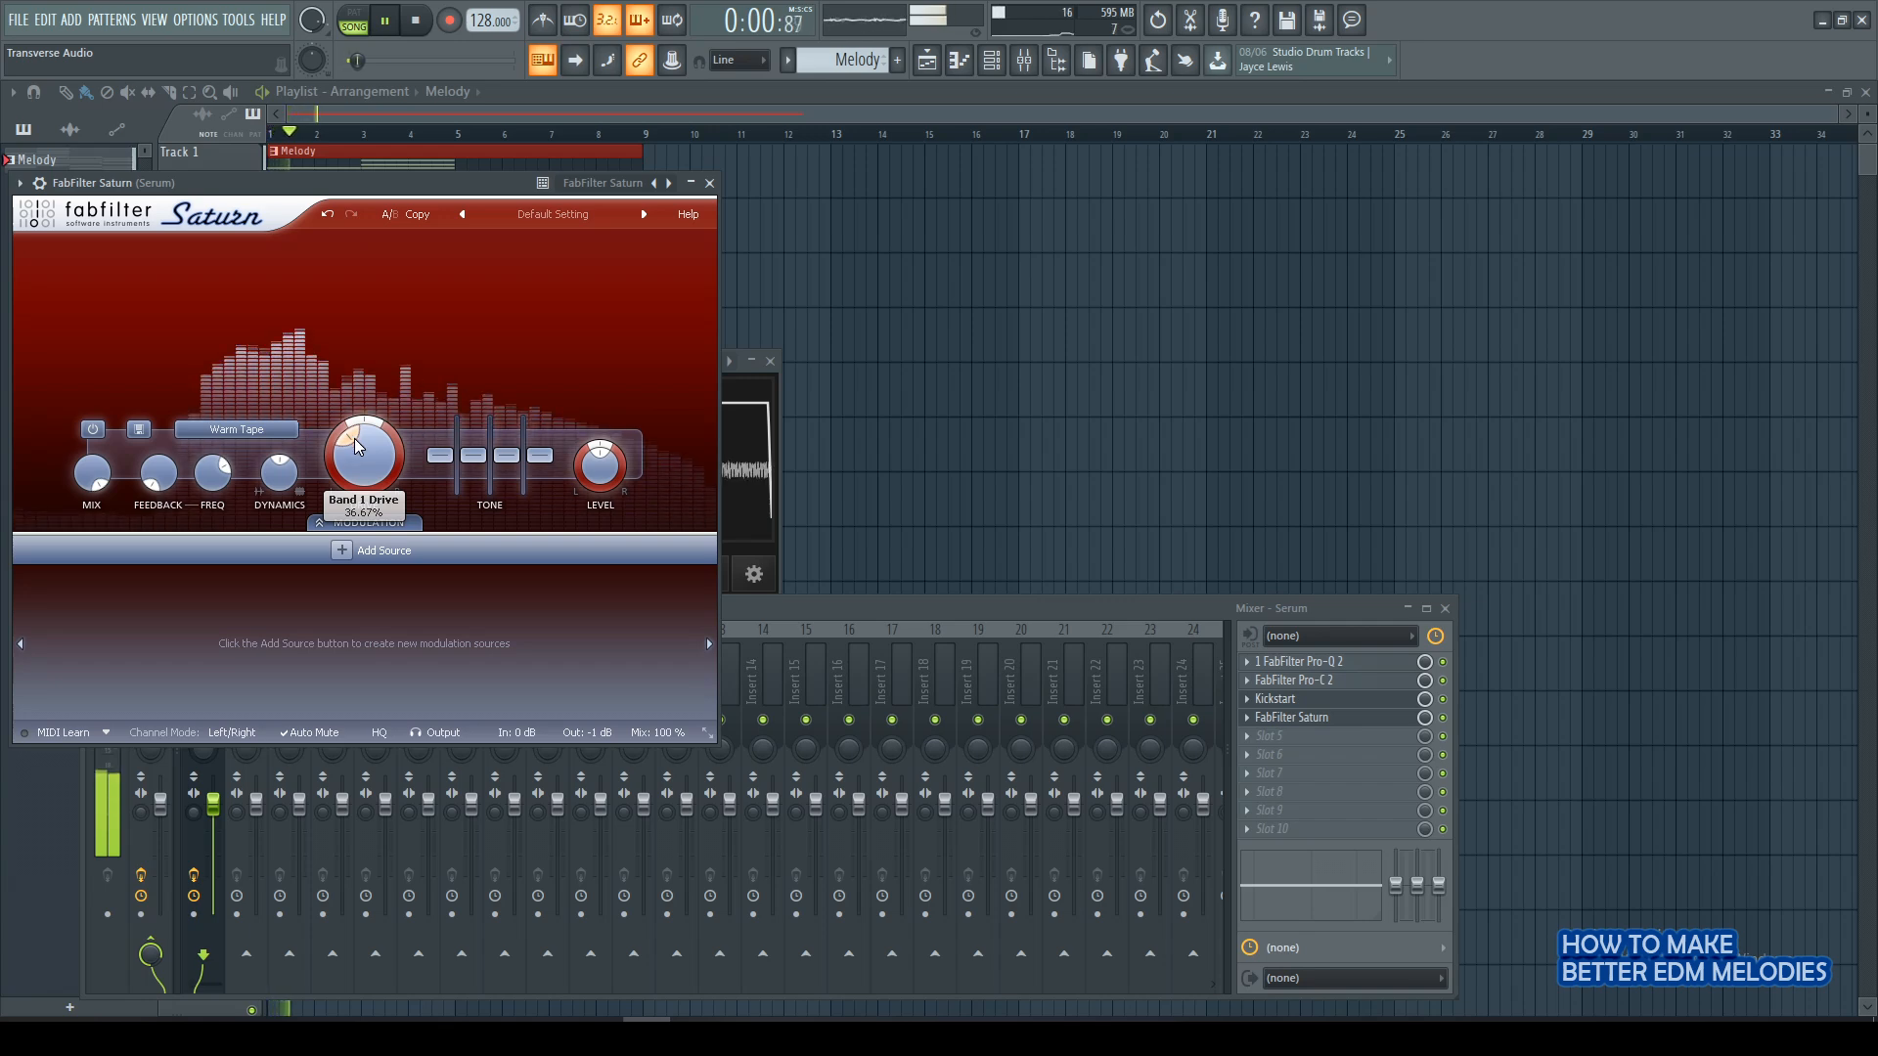
pyautogui.scroll(1, 354, 440)
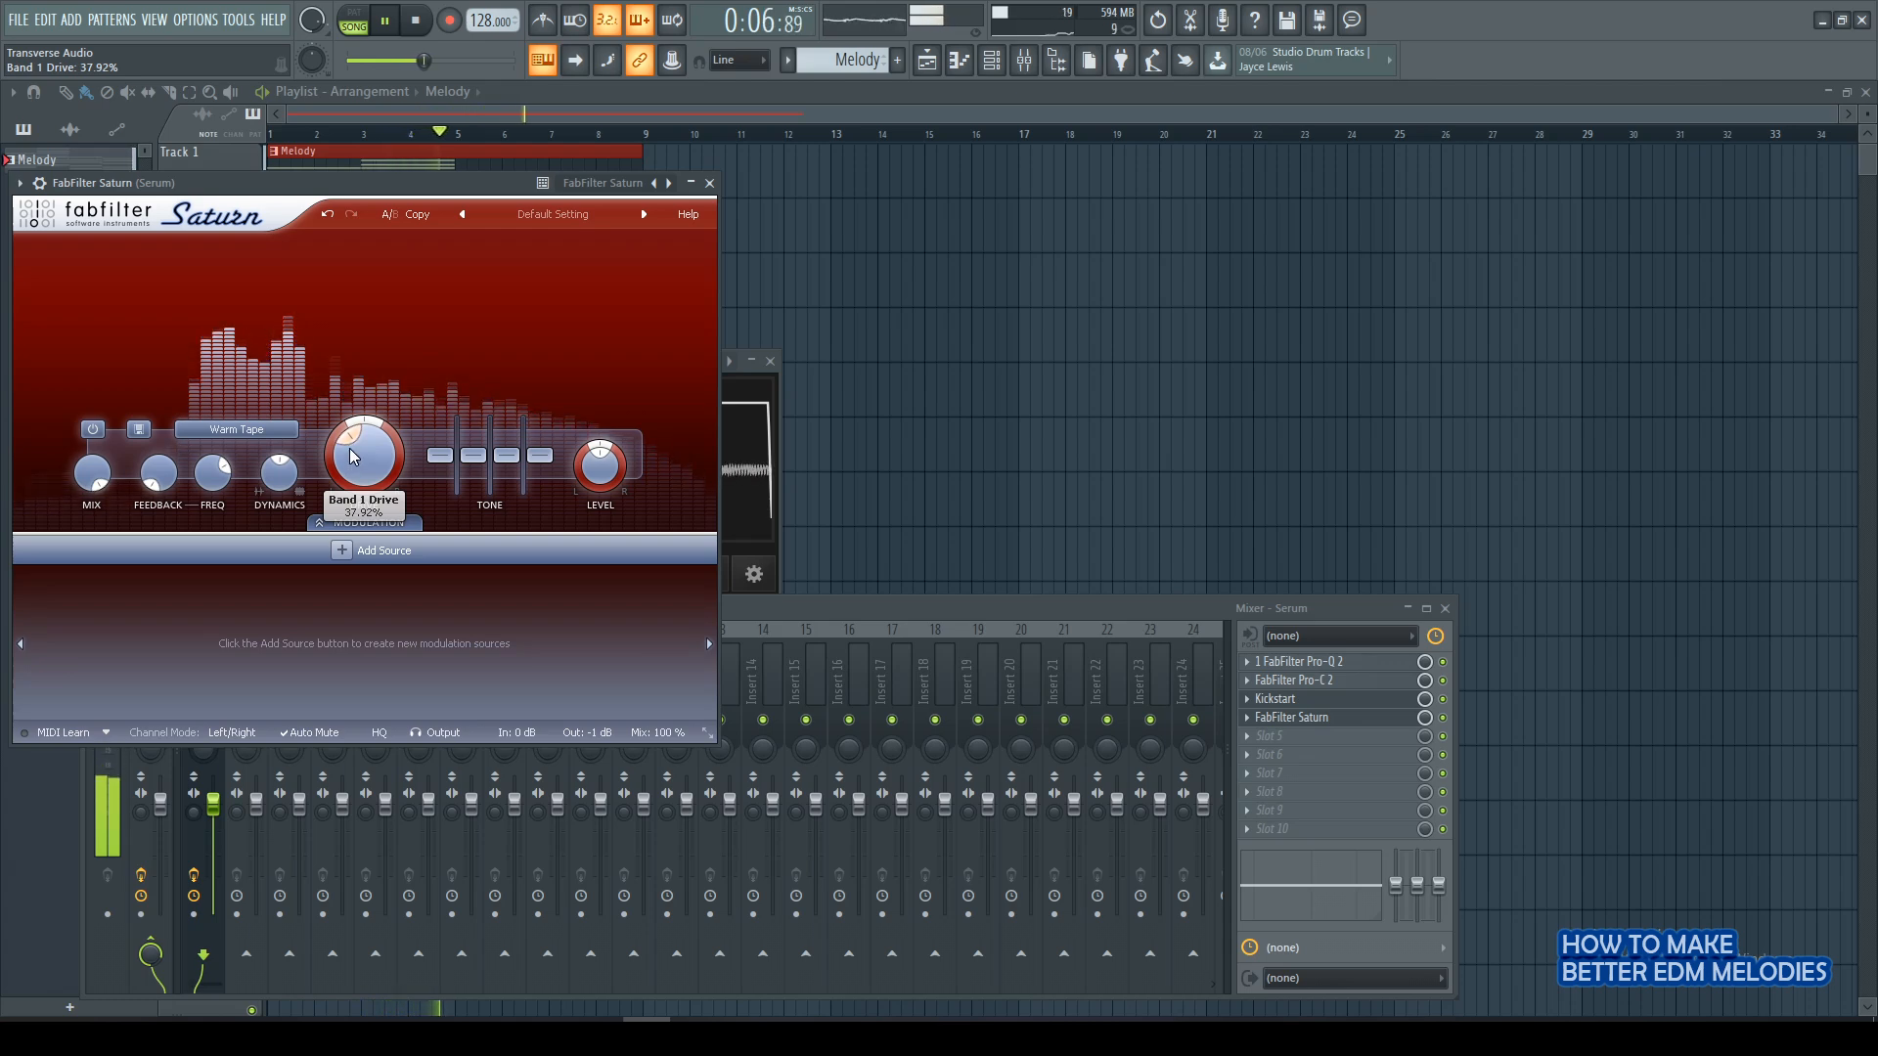
pyautogui.scroll(-6, 347, 454)
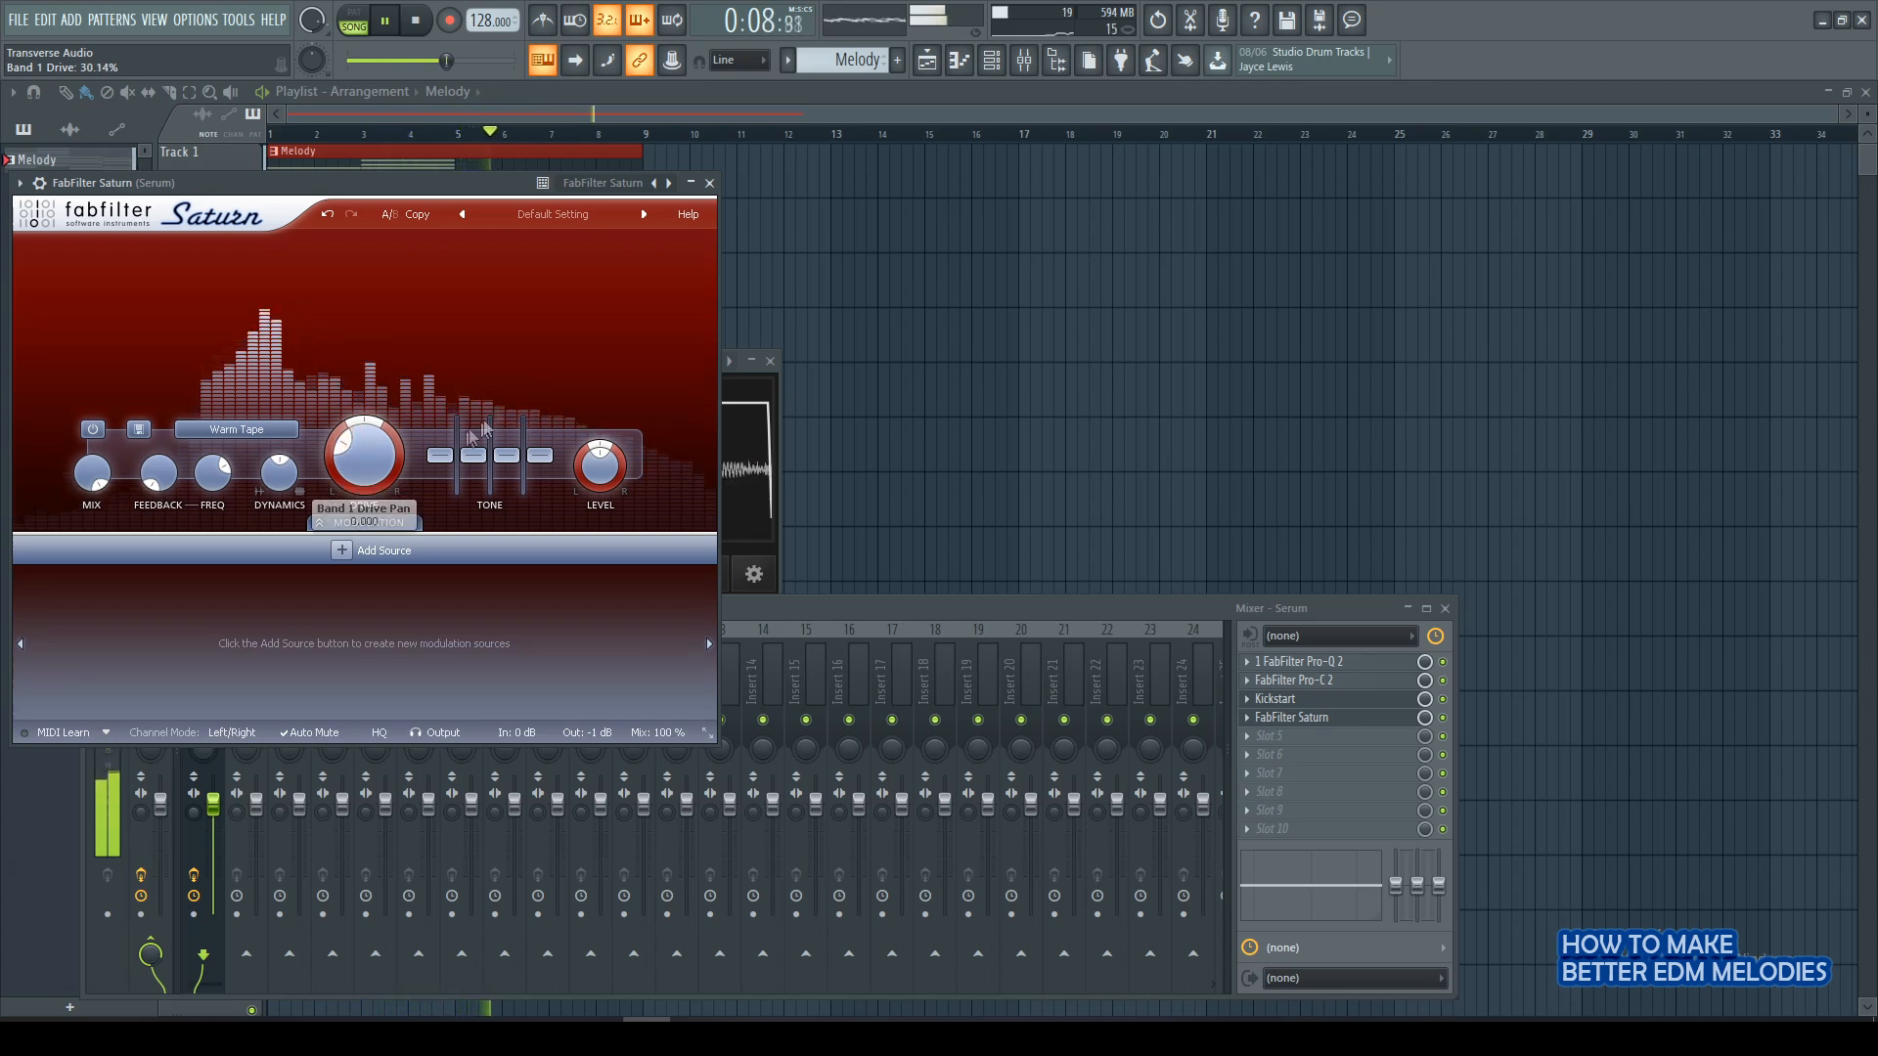
pyautogui.click(710, 182)
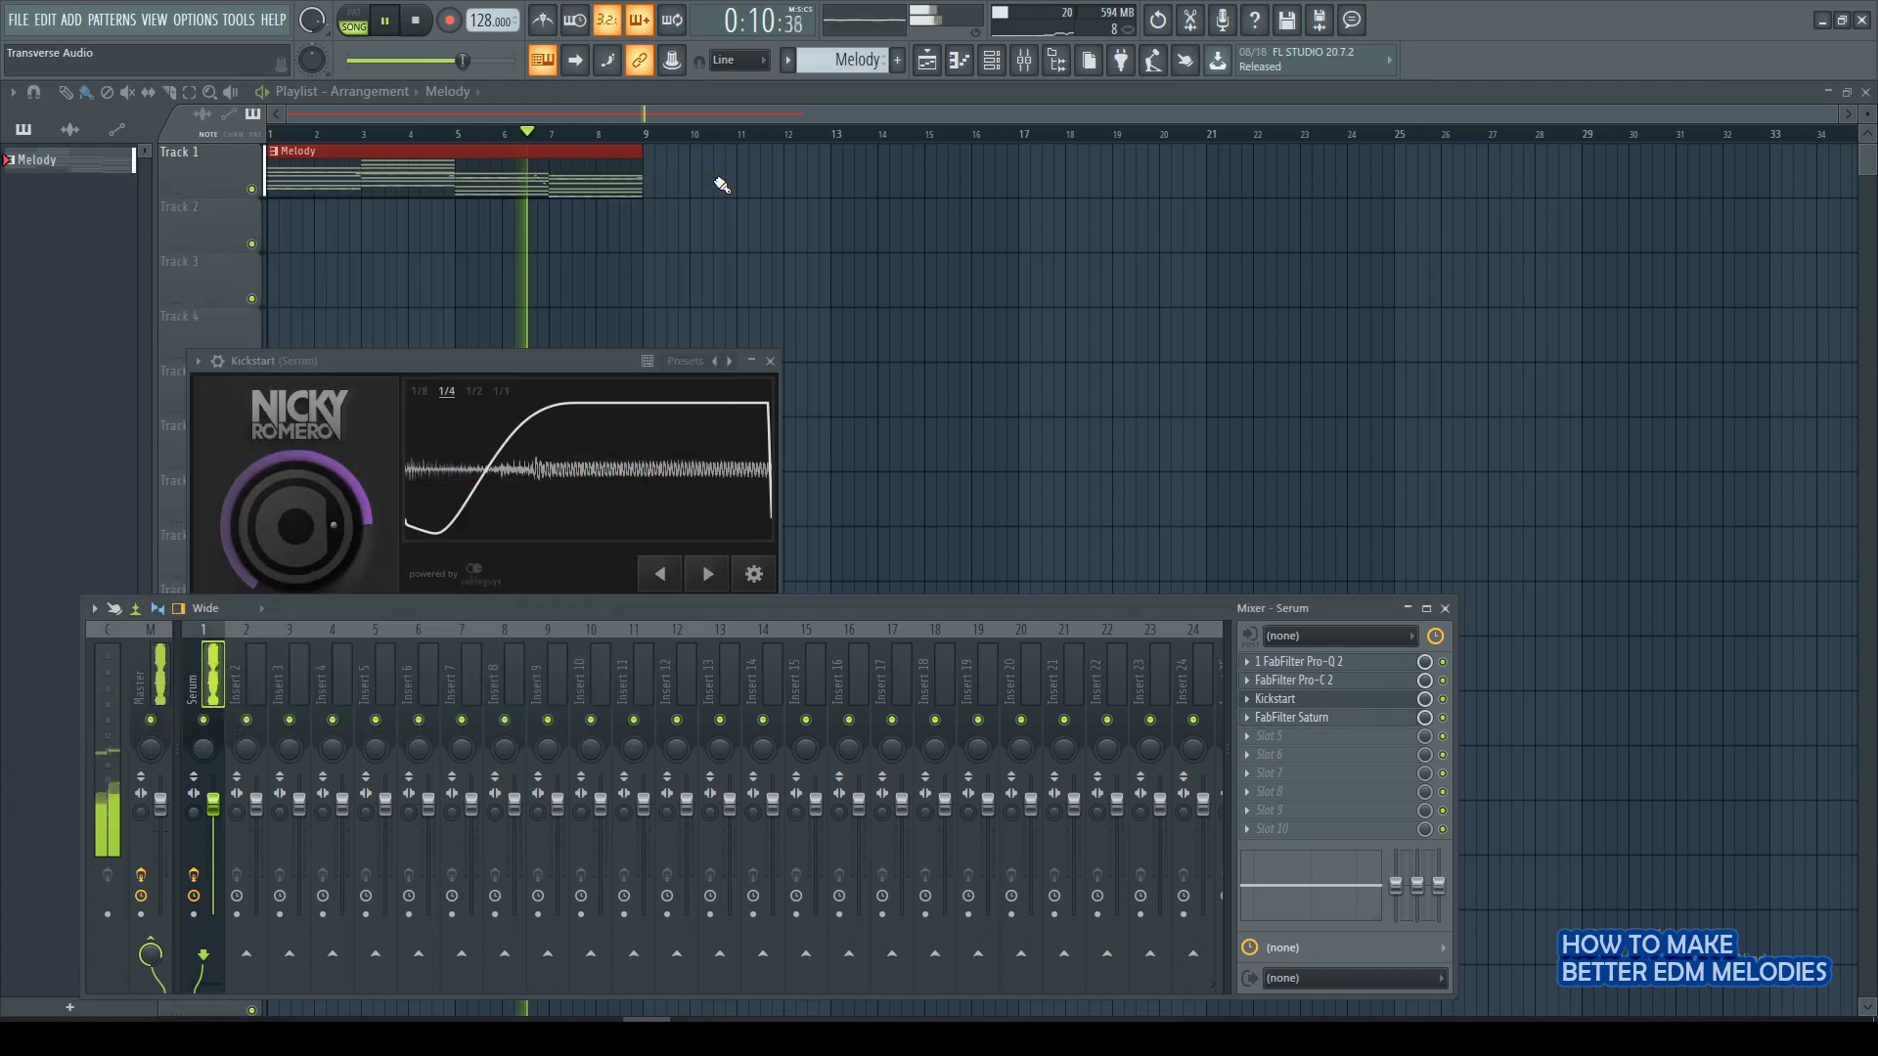
pyautogui.click(772, 361)
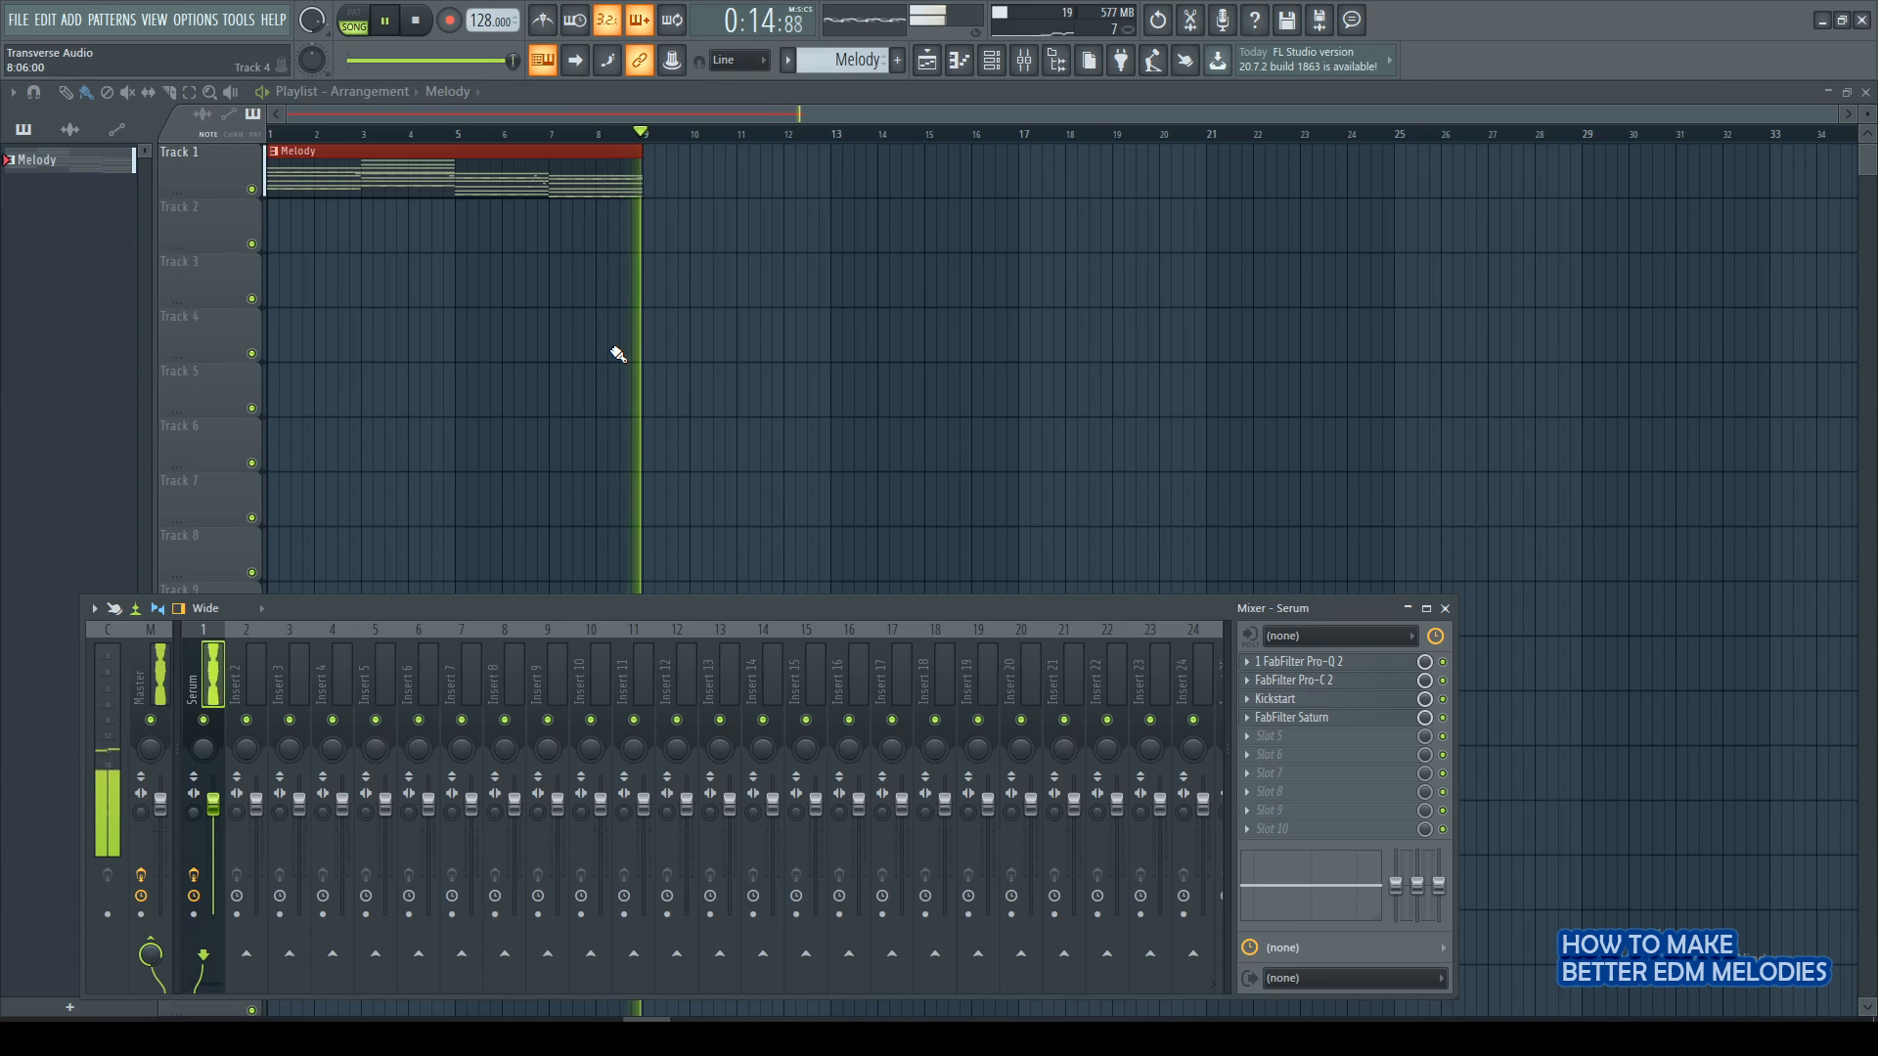
pyautogui.press('space')
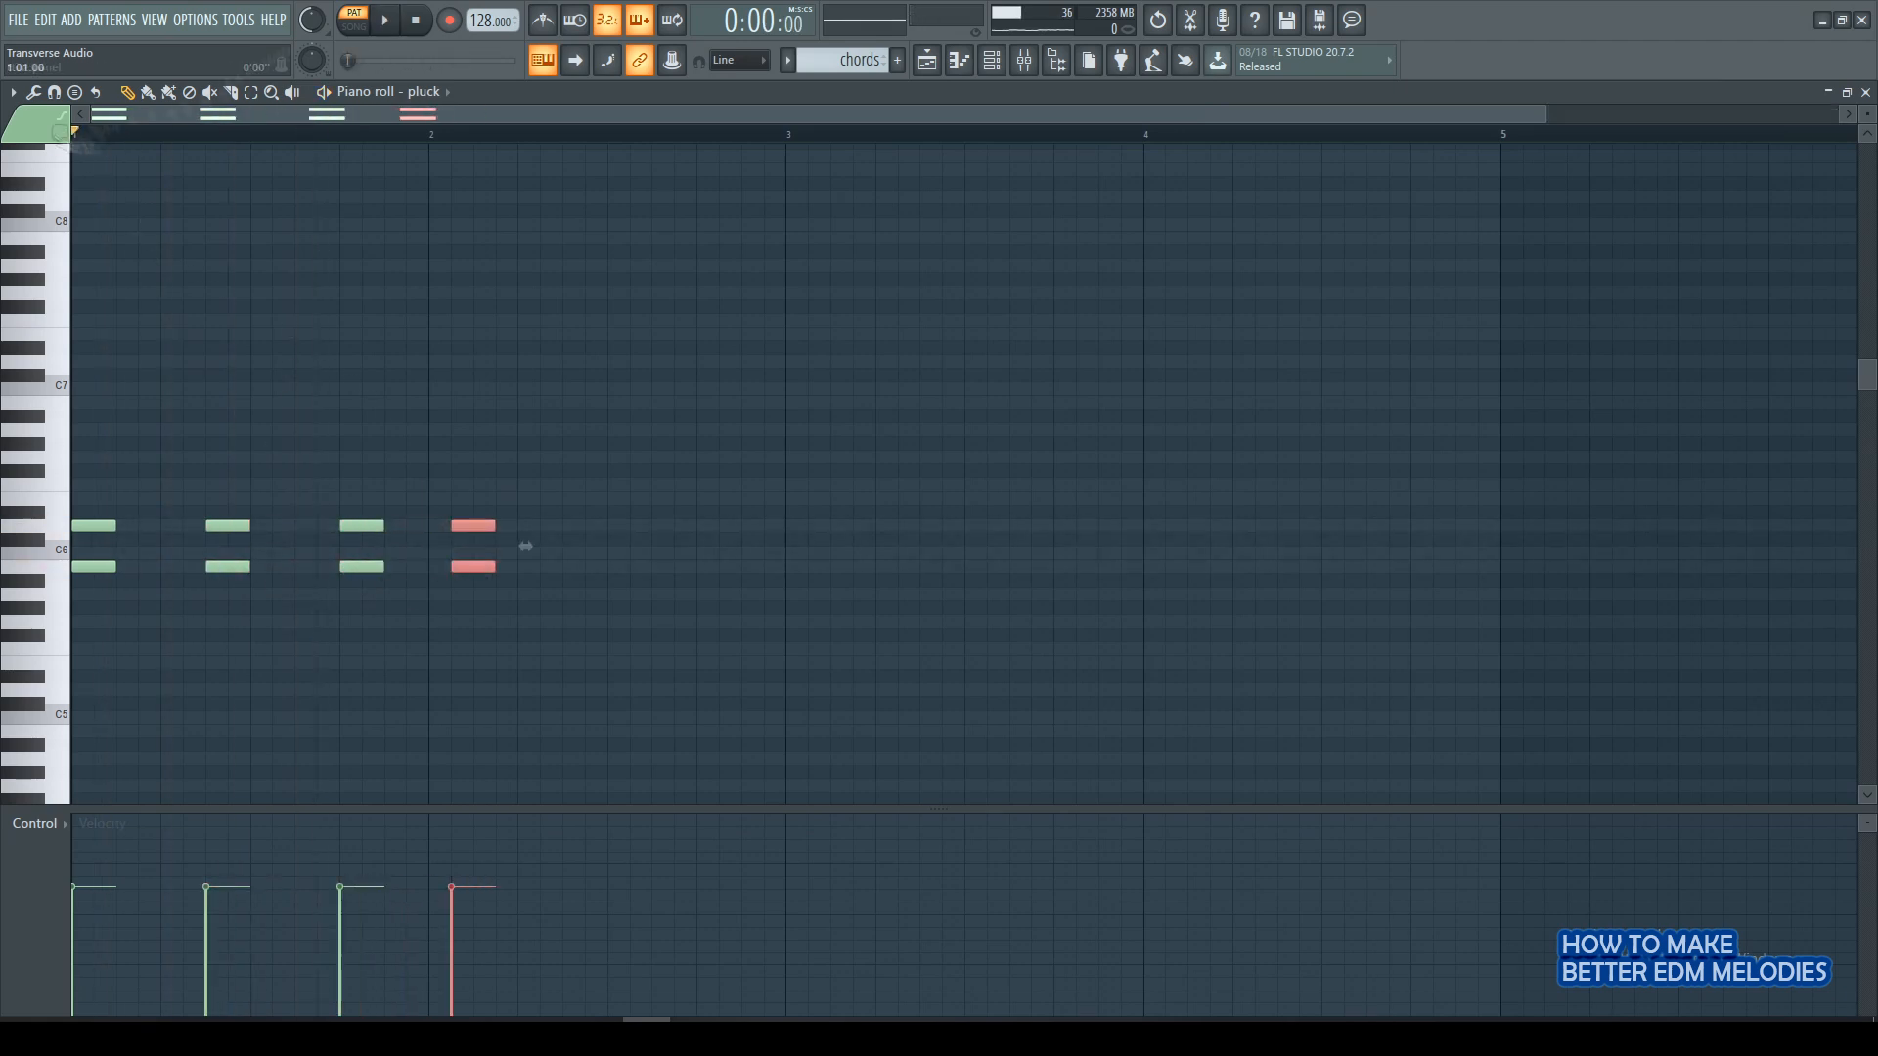
# Duplicate the two pairs of pluck notes at the start of bar 3 in the chords pattern.
pyautogui.moveTo(968, 692); pyautogui.dragTo(780, 494)
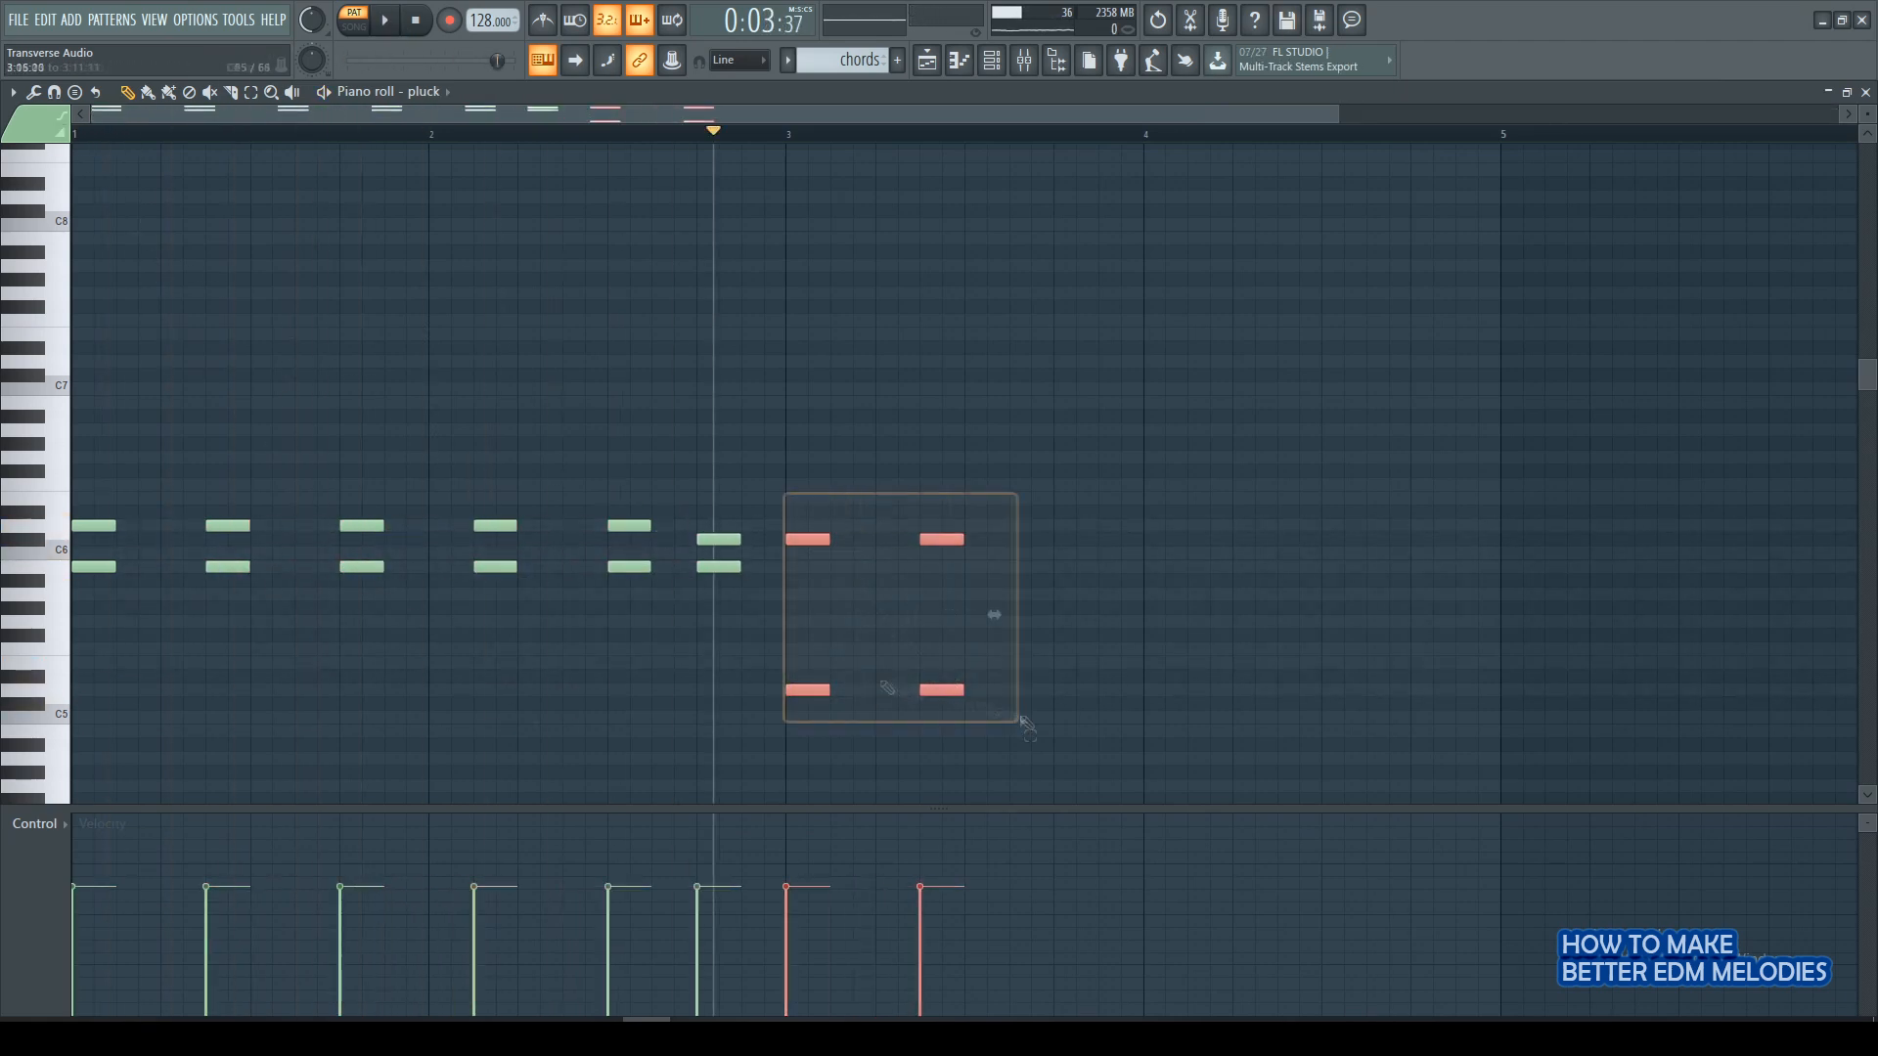
pyautogui.hotkey('ctrl', 'b')
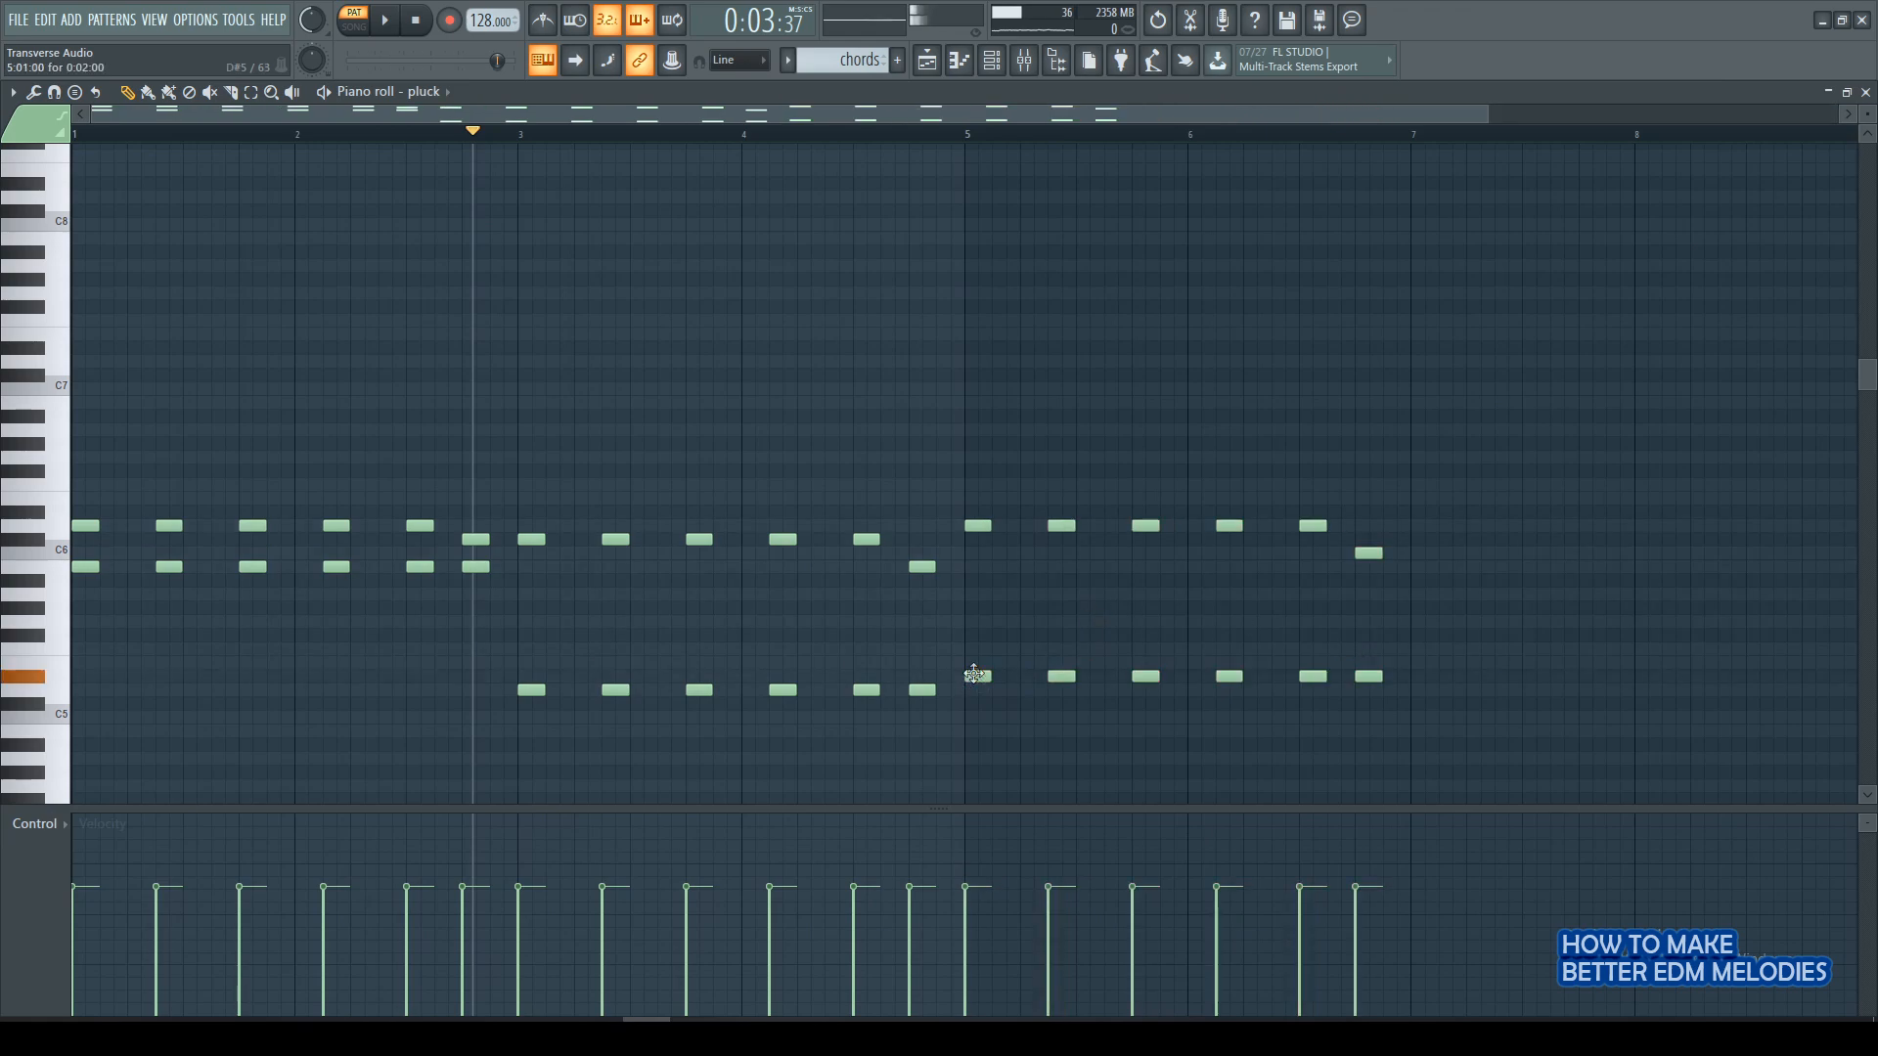